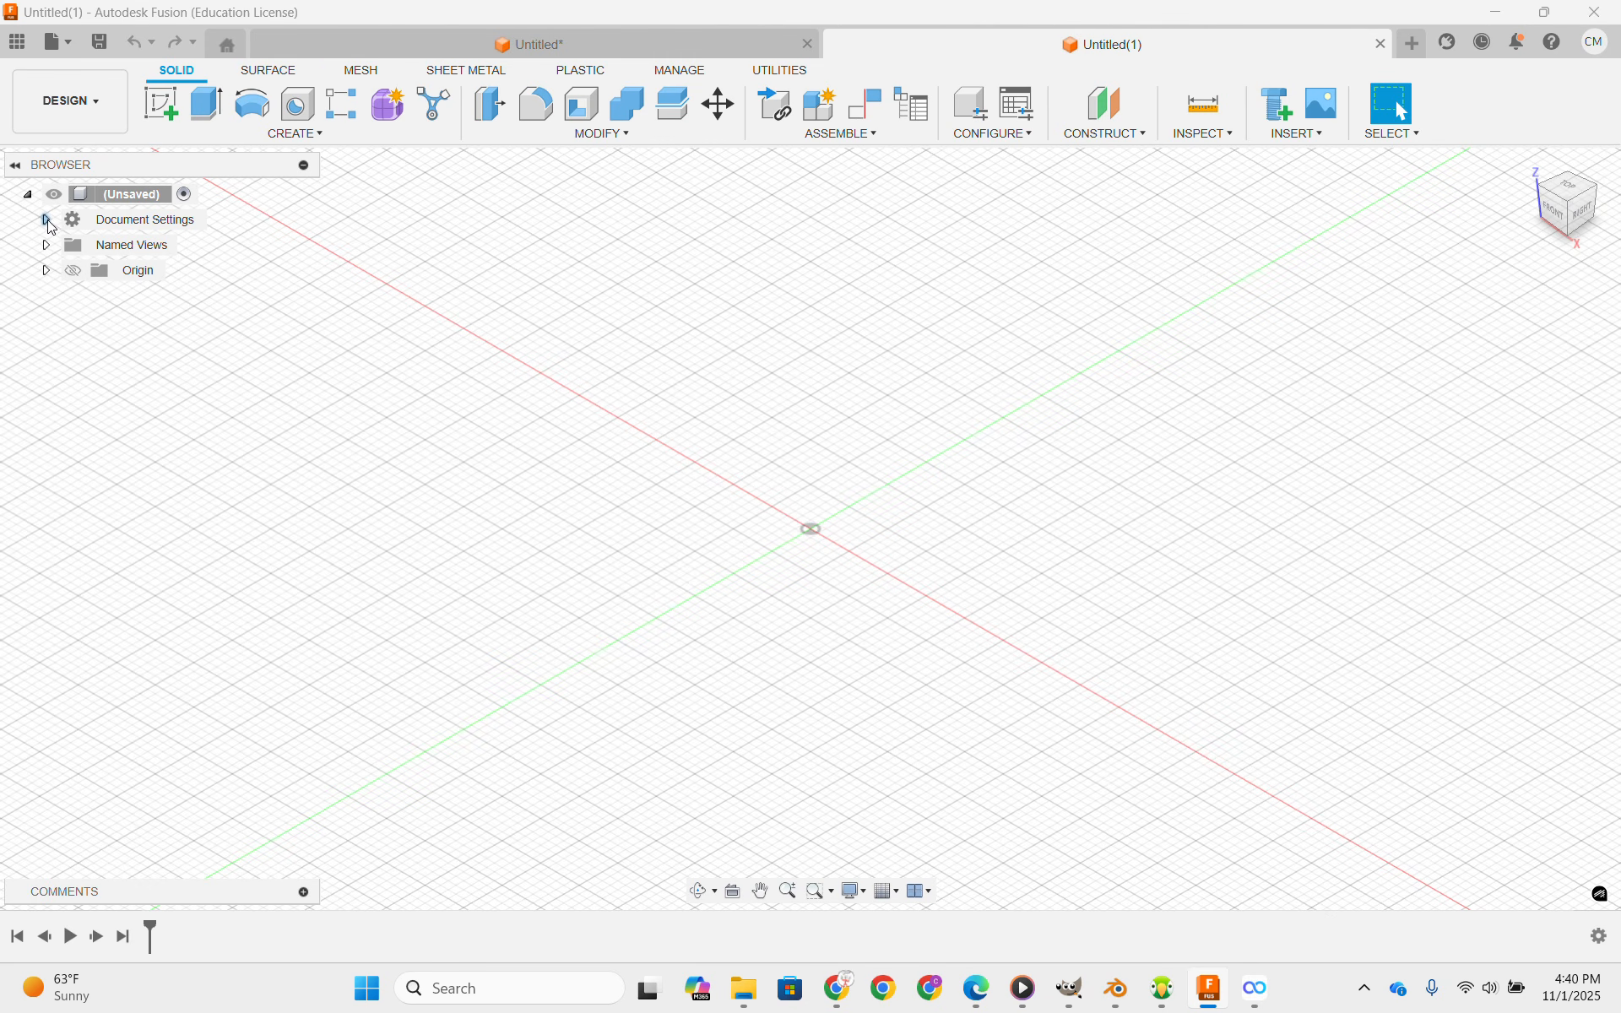
Expand the document settings to check which units the design uses.
click(47, 220)
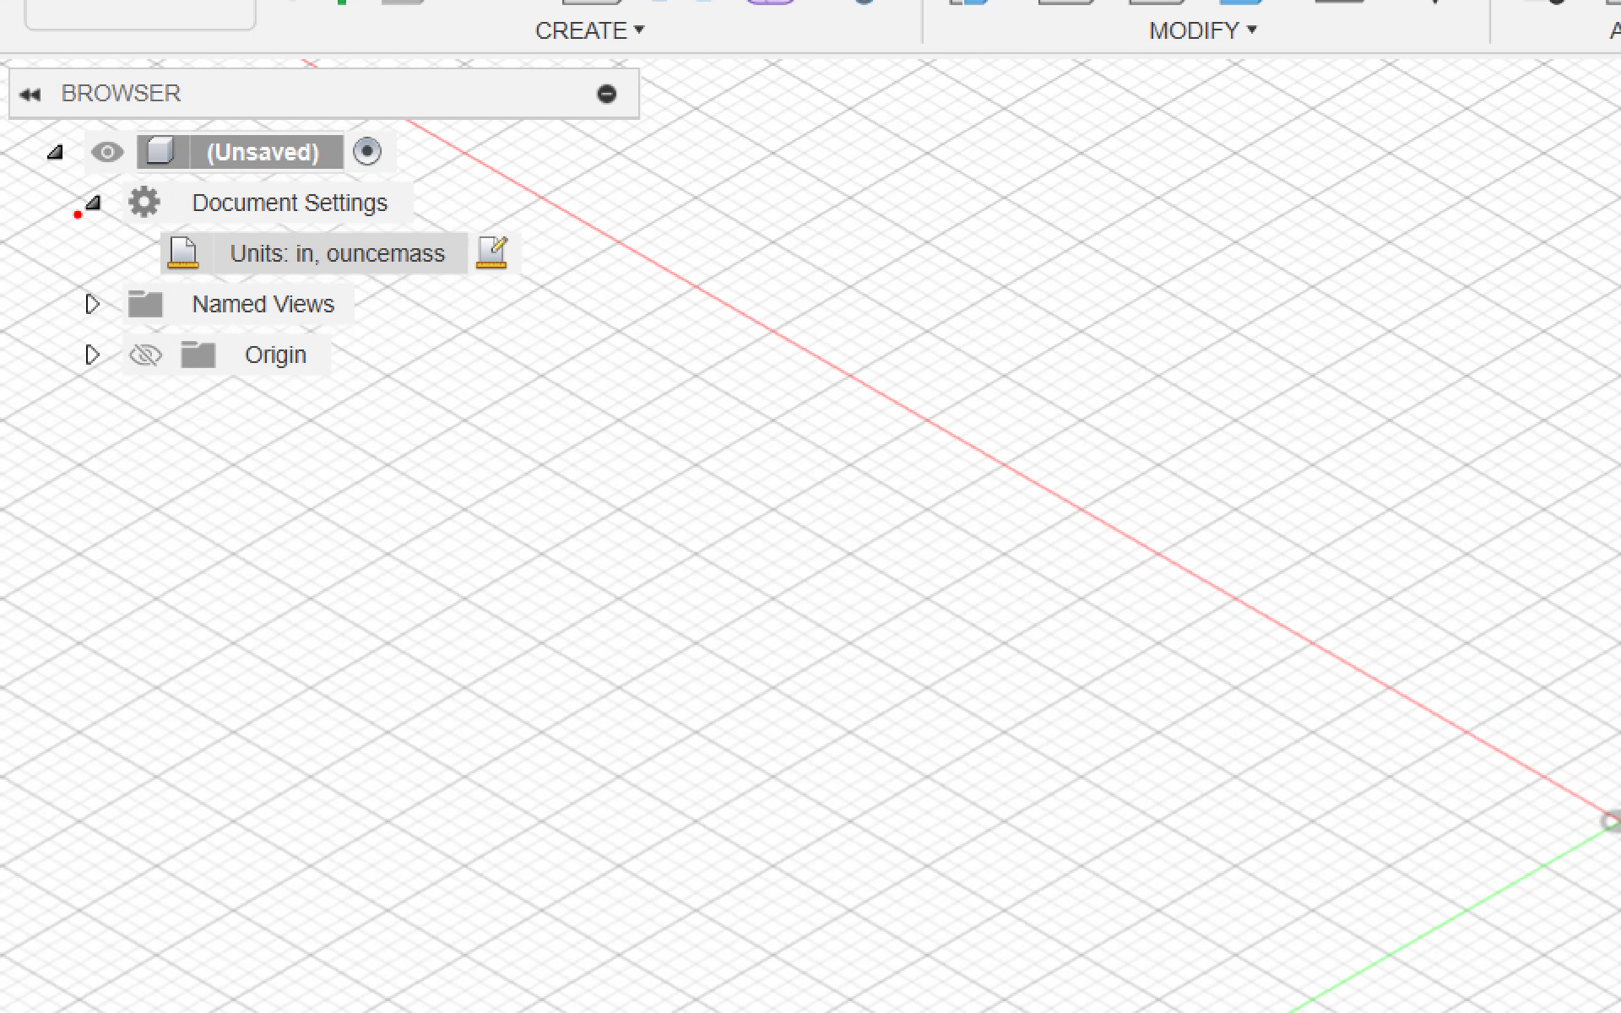
mouse_move(77, 214)
mouse_down()
mouse_move(389, 310)
mouse_move(545, 304)
mouse_up()
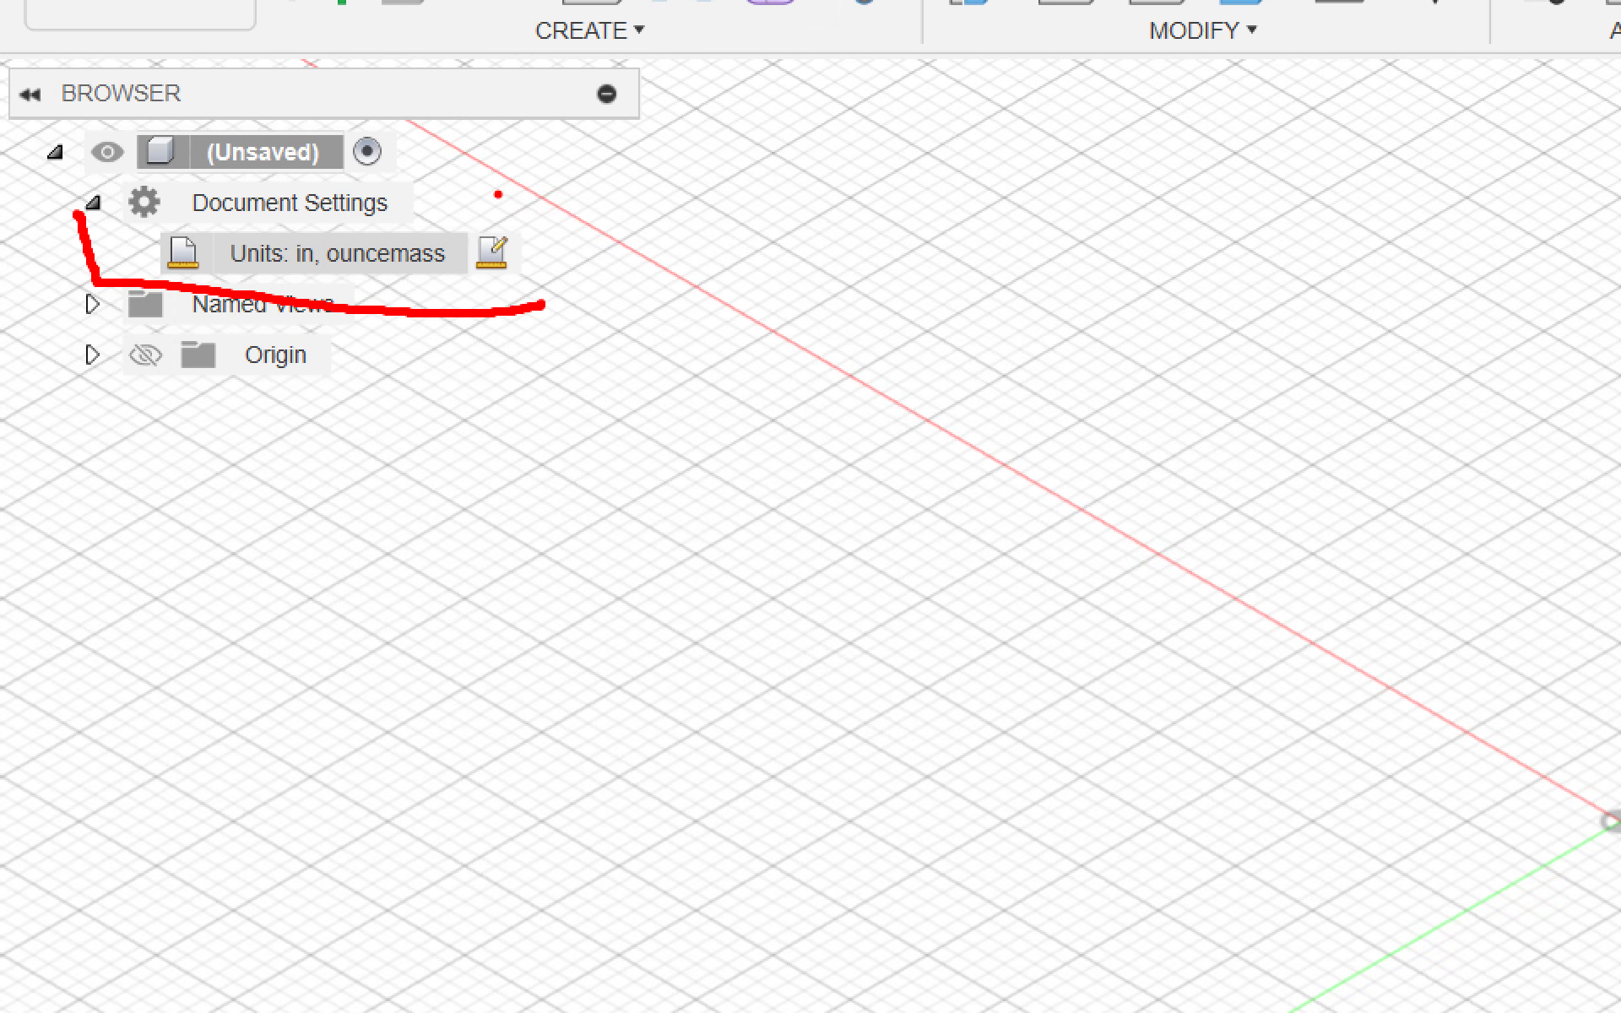
mouse_move(523, 223)
mouse_down()
mouse_move(535, 305)
mouse_move(463, 321)
mouse_move(464, 209)
mouse_move(515, 206)
mouse_move(553, 238)
mouse_up()
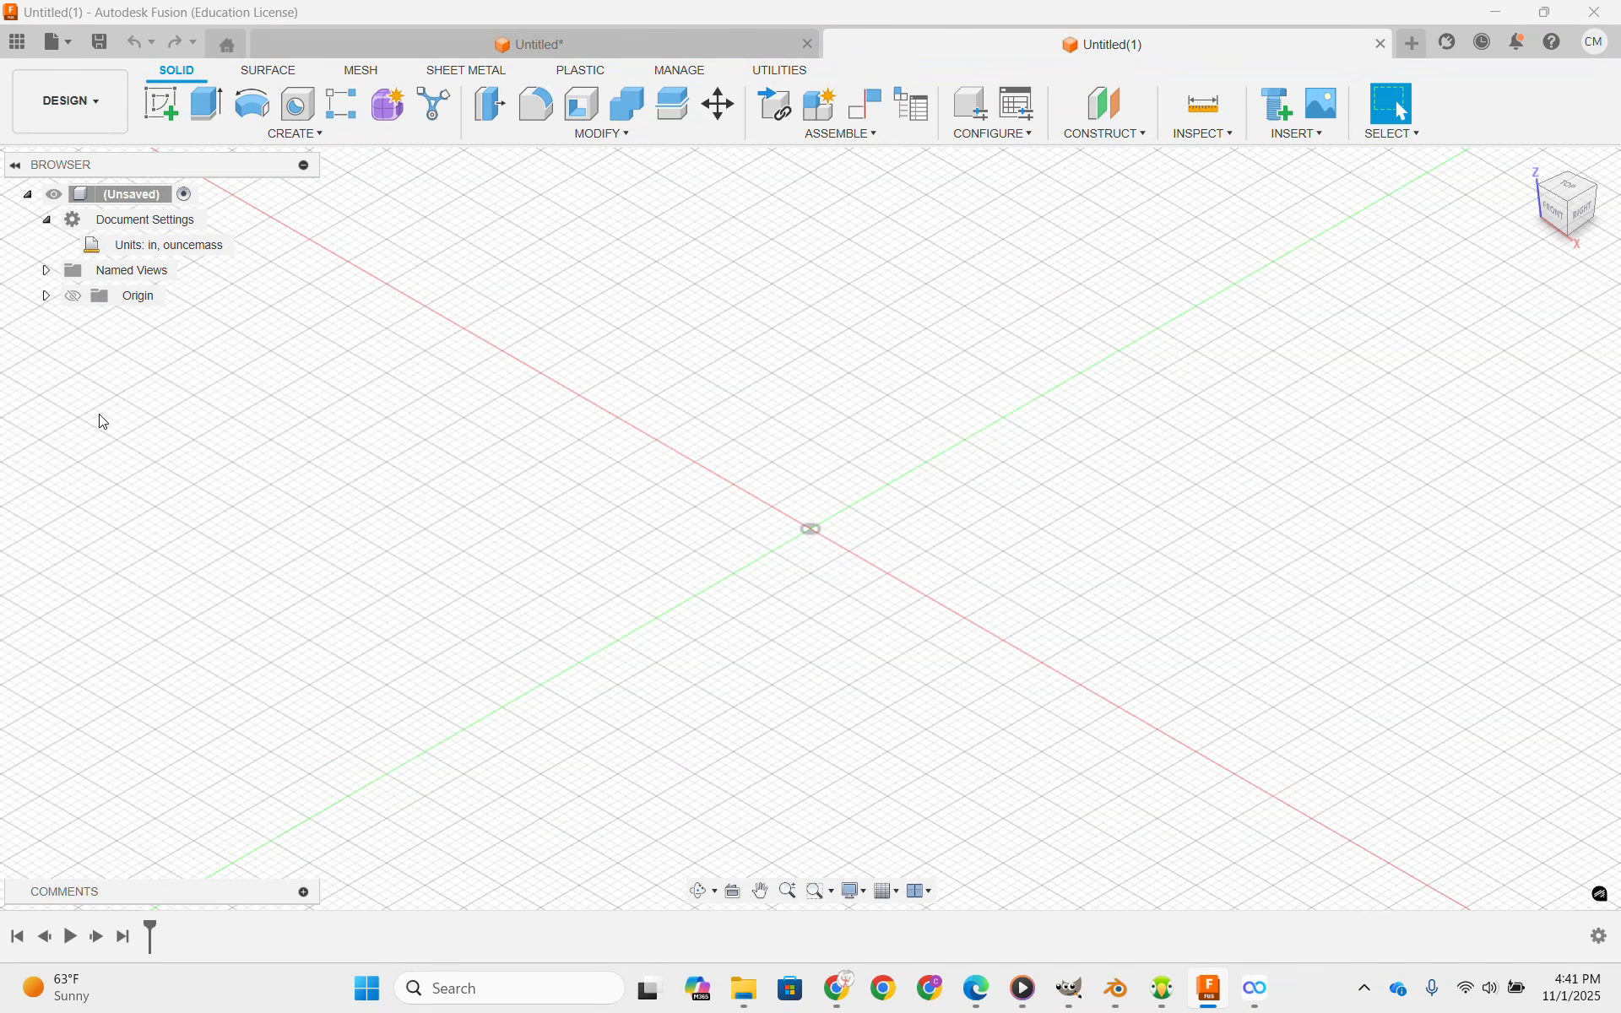
Browse the team's project list, open Bridge Project 2025 Fall, and close the data panel.
click(18, 42)
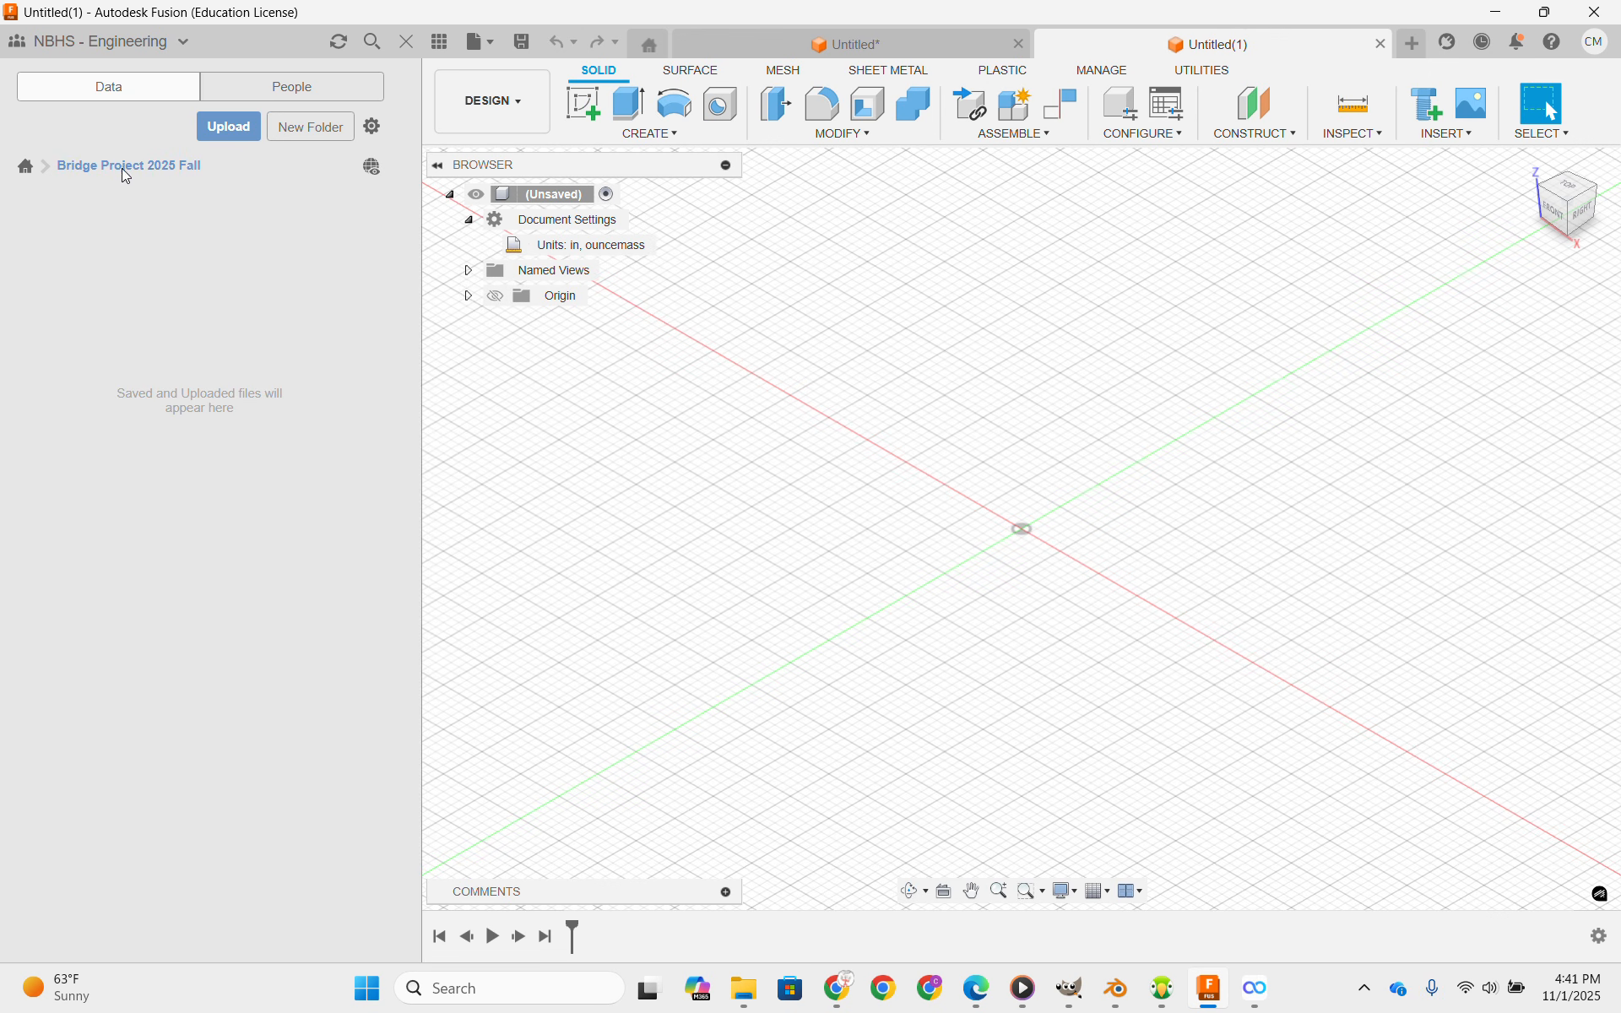
click(30, 168)
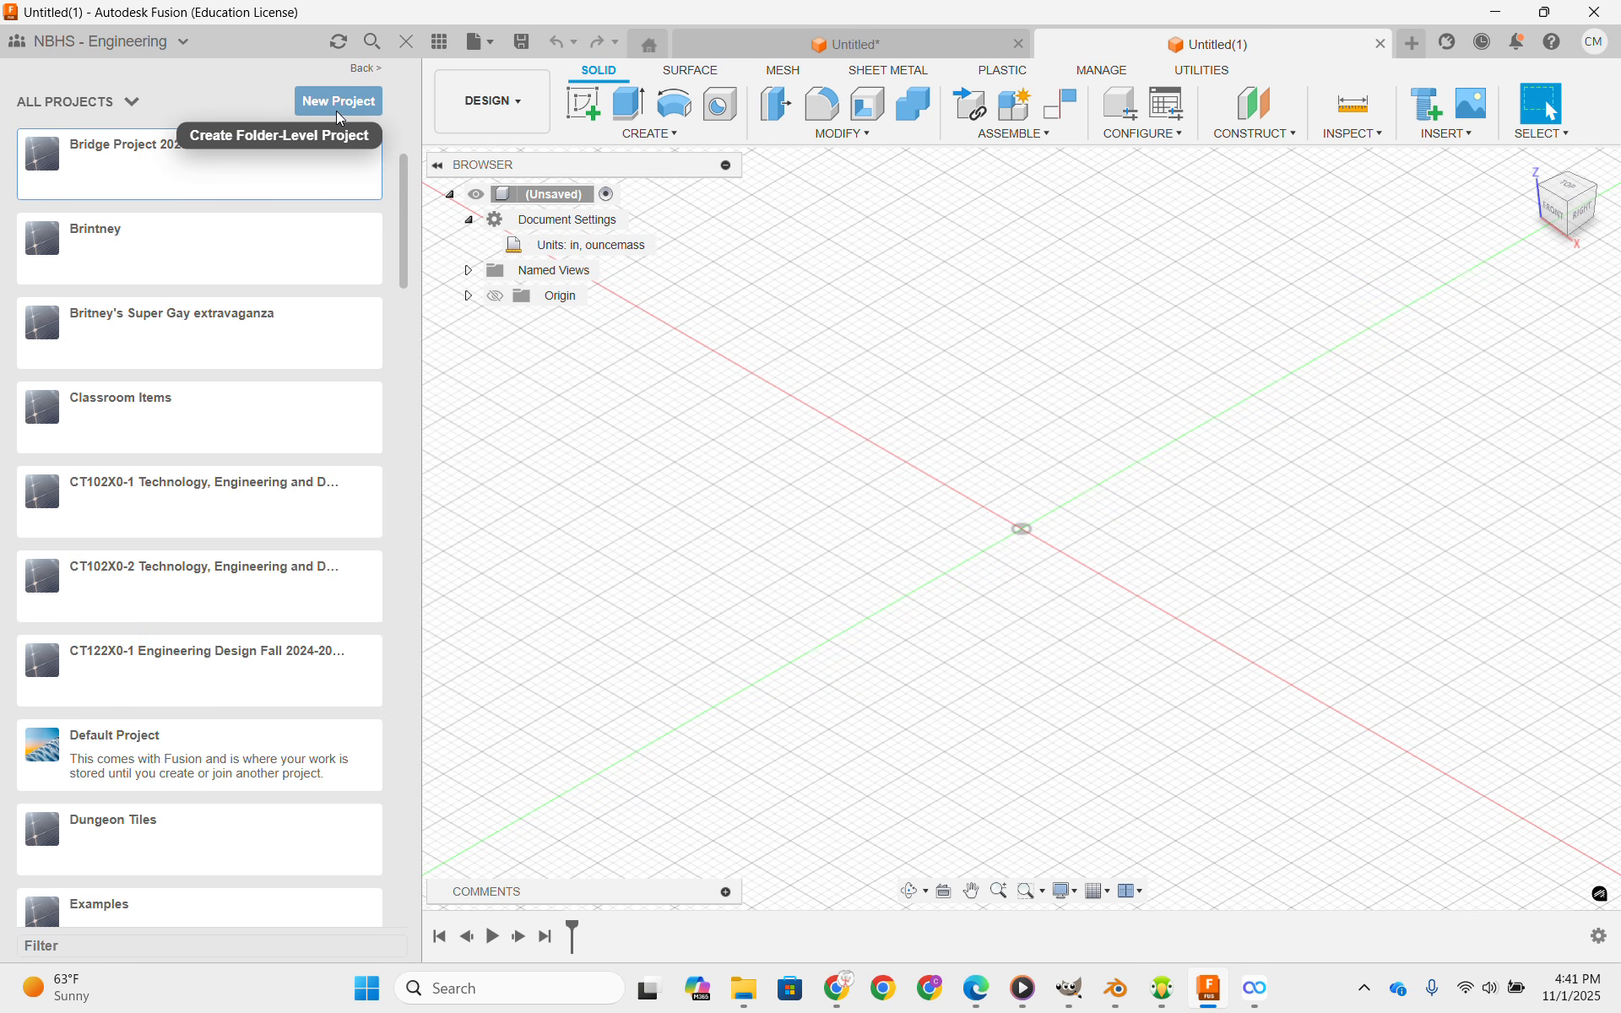
click(179, 164)
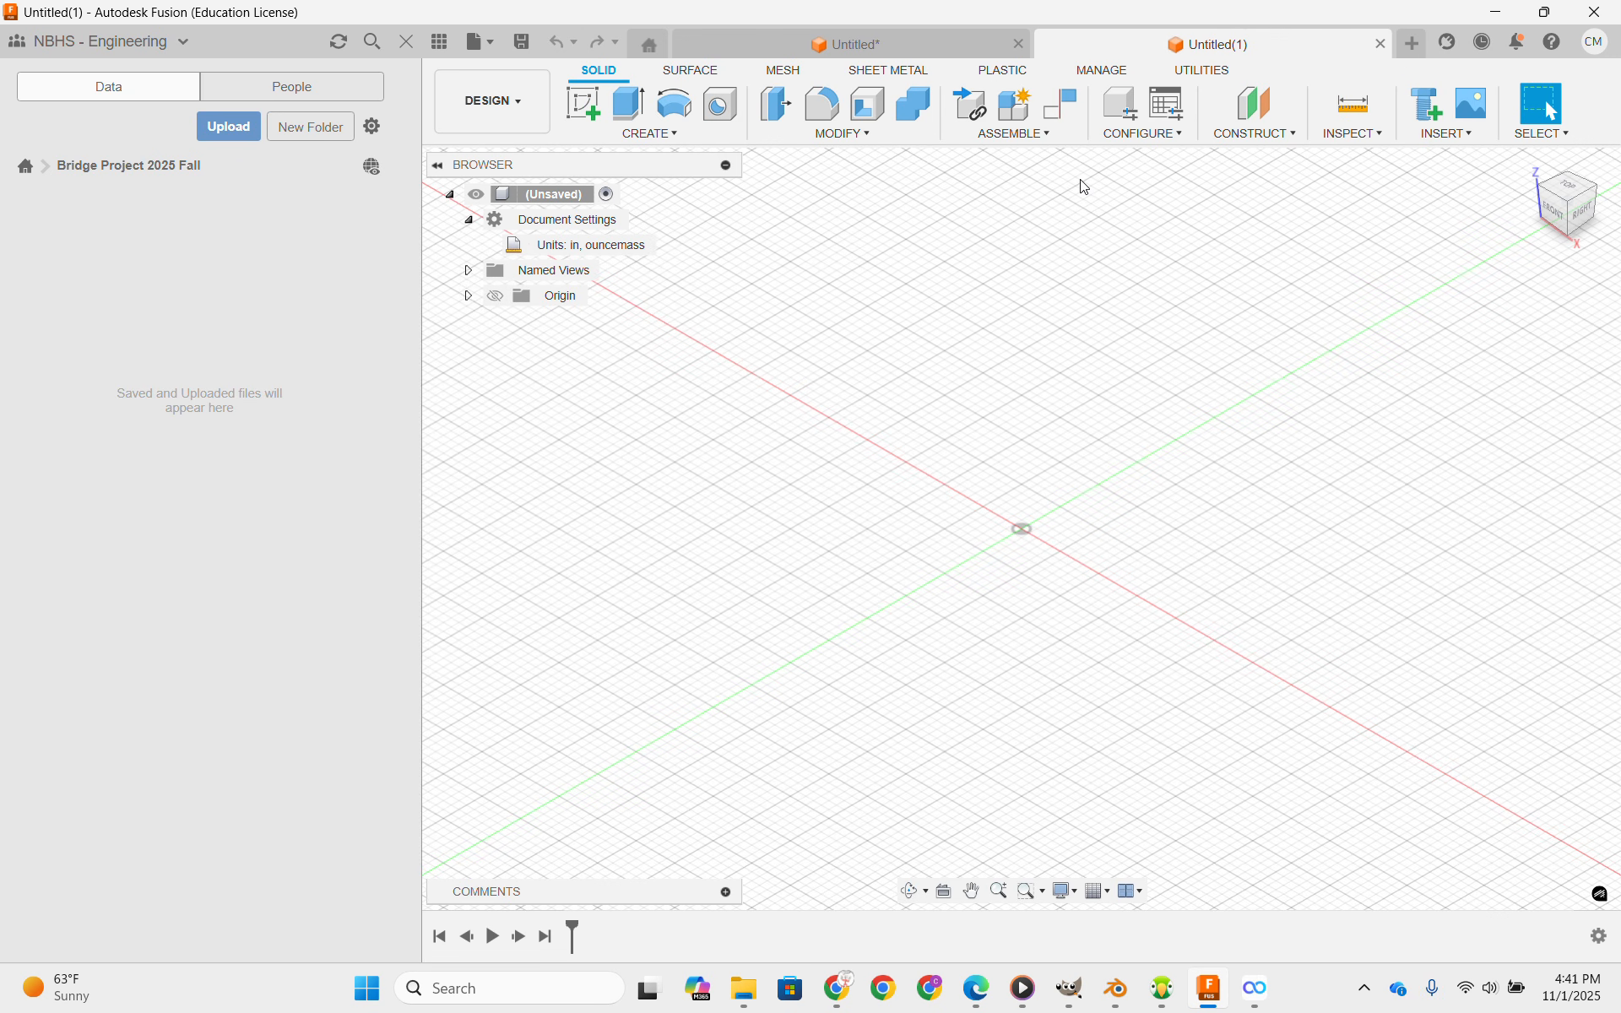
click(440, 42)
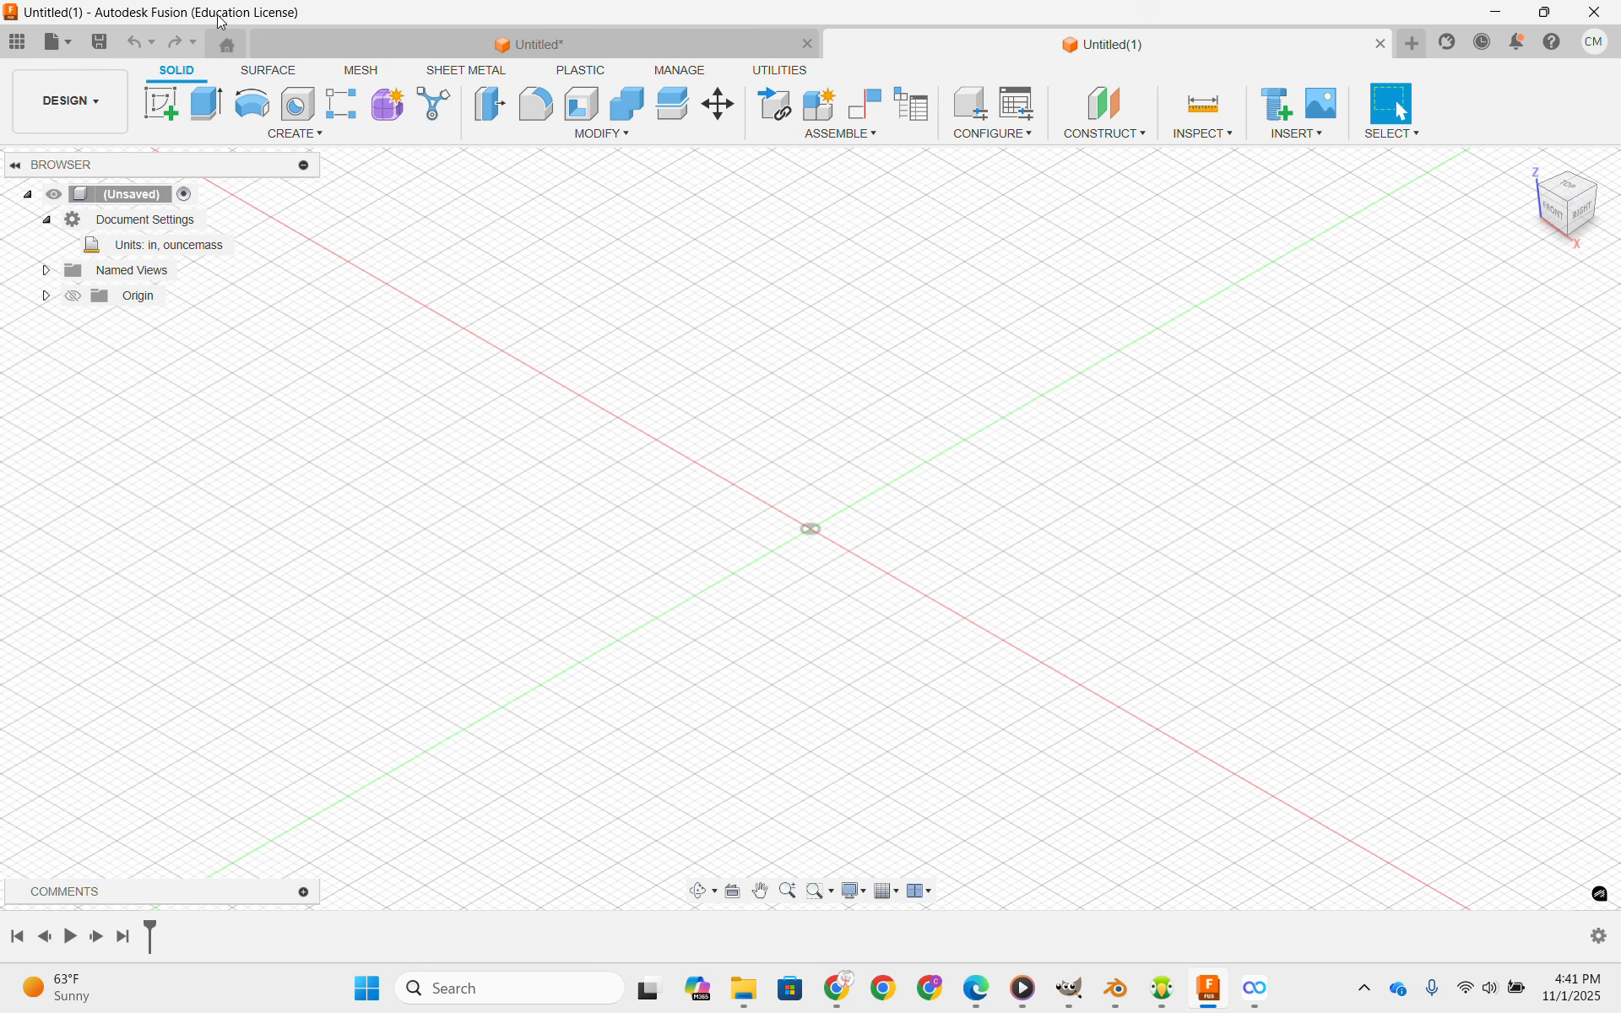
Save the design as "Example Bridge Pratt" in Bridge Project 2025 Fall.
click(99, 41)
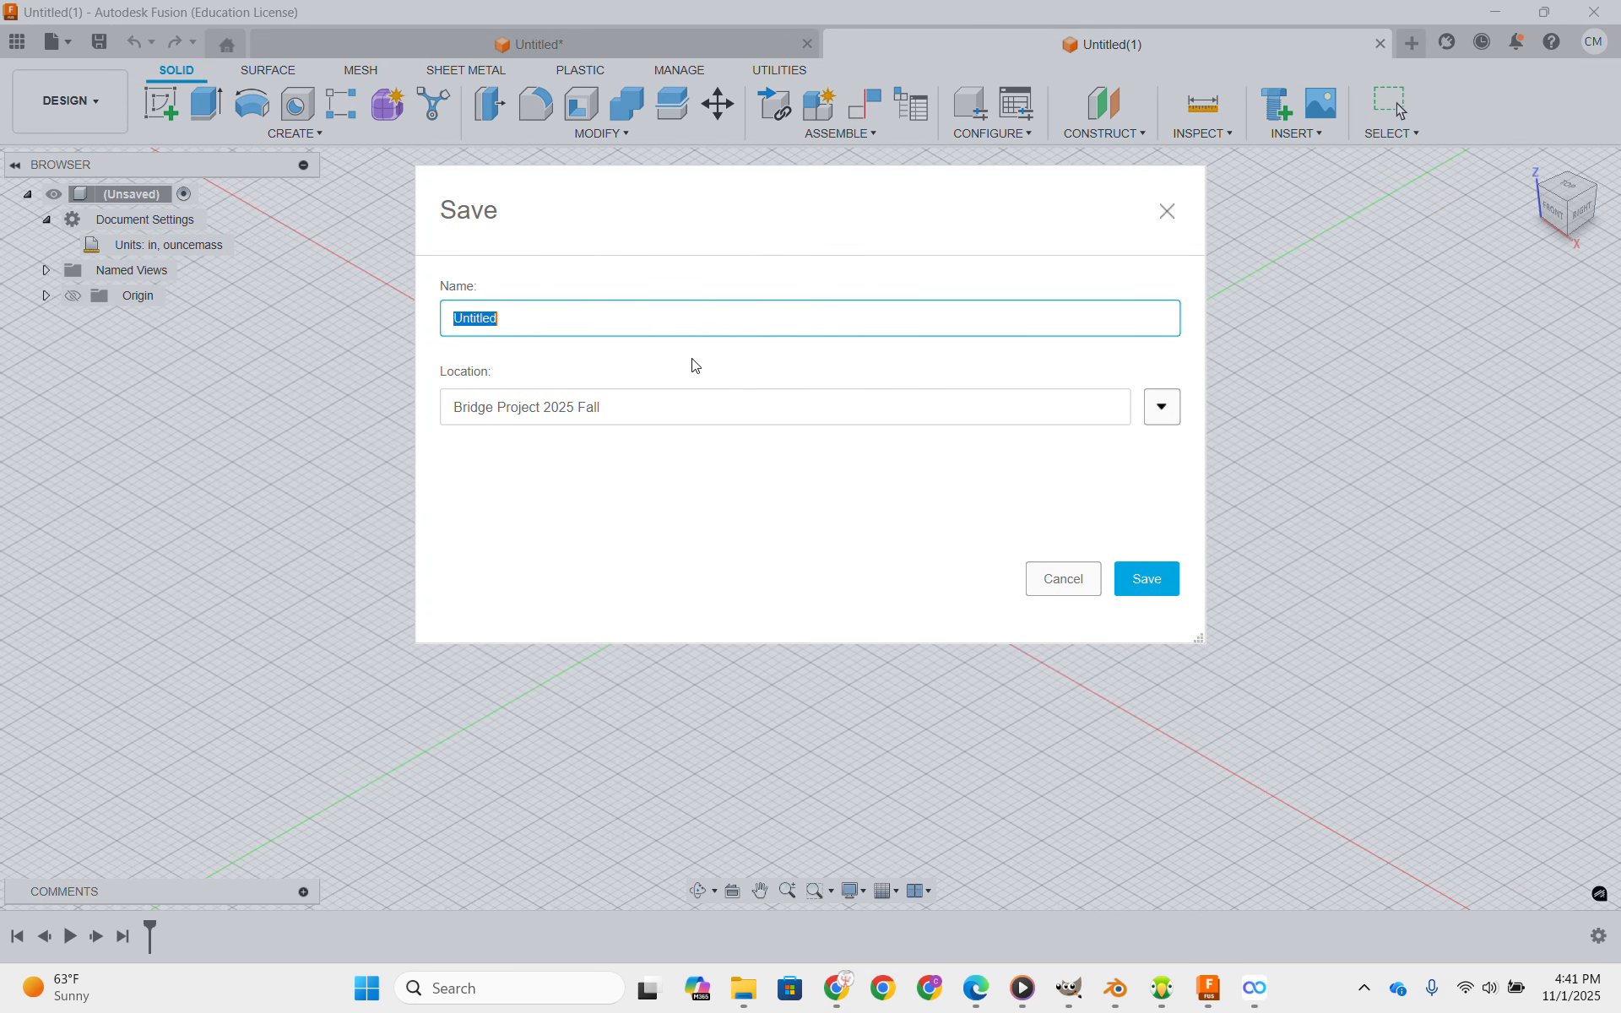
text(Example Bridge Pratt)
key(Return)
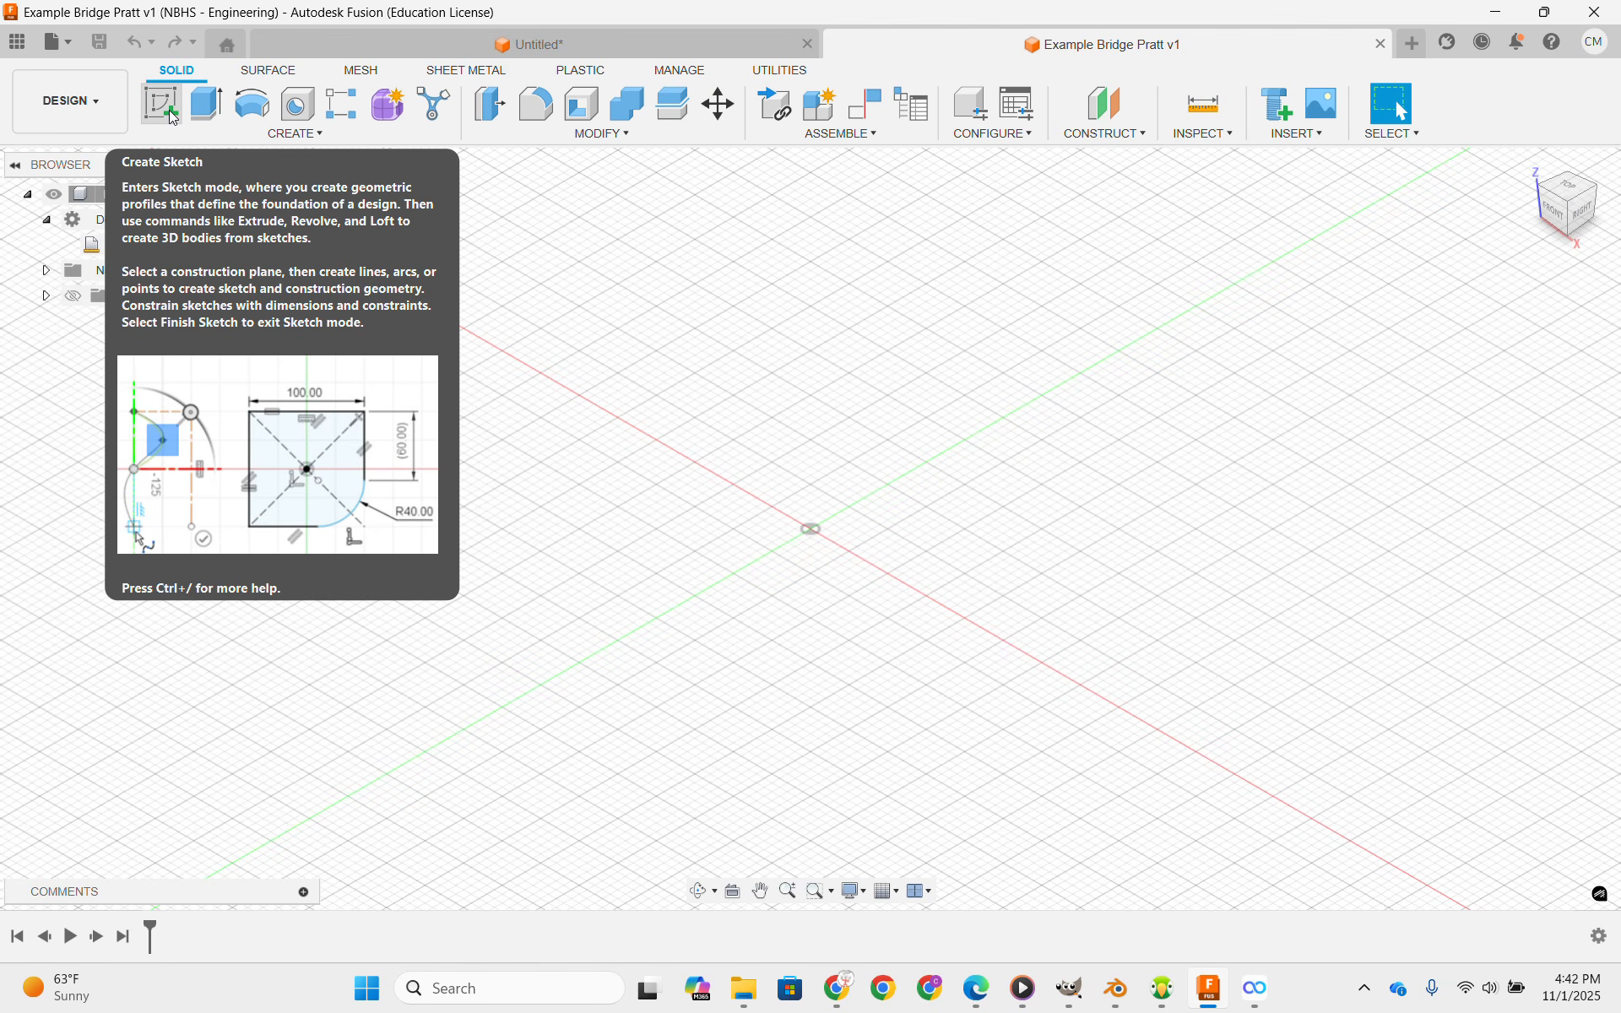
Start a sketch on the YZ plane and draw a center rectangle about 5.2 in wide and 2.4 in high from the origin.
click(169, 109)
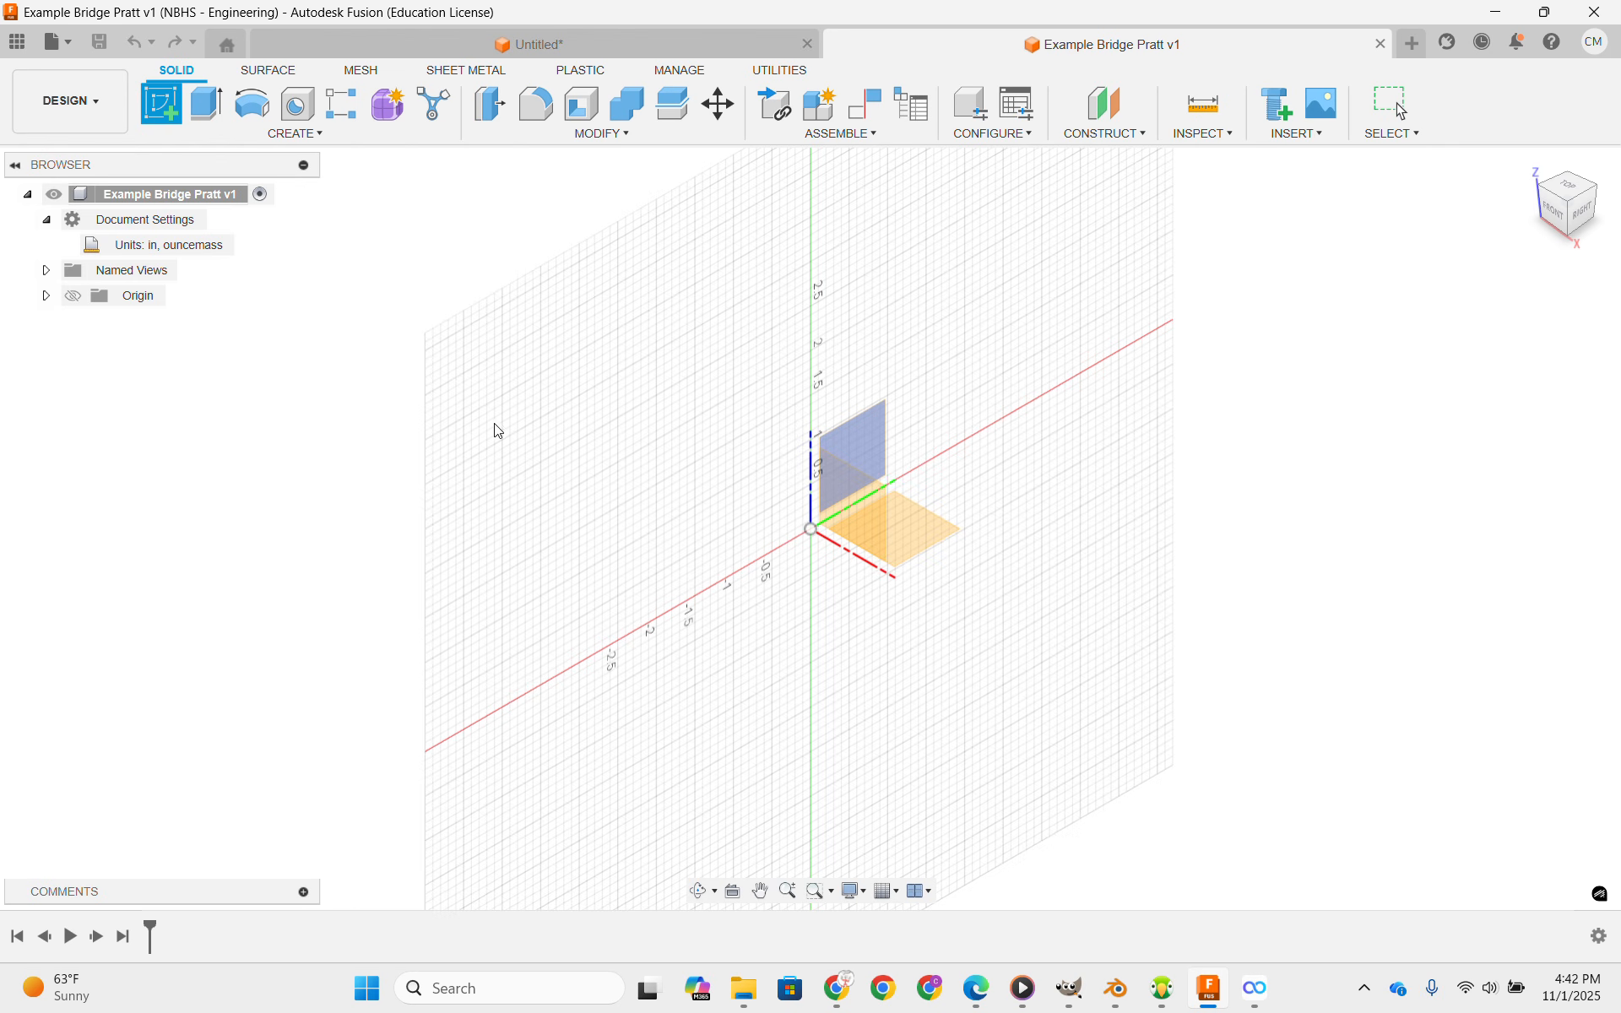
click(859, 423)
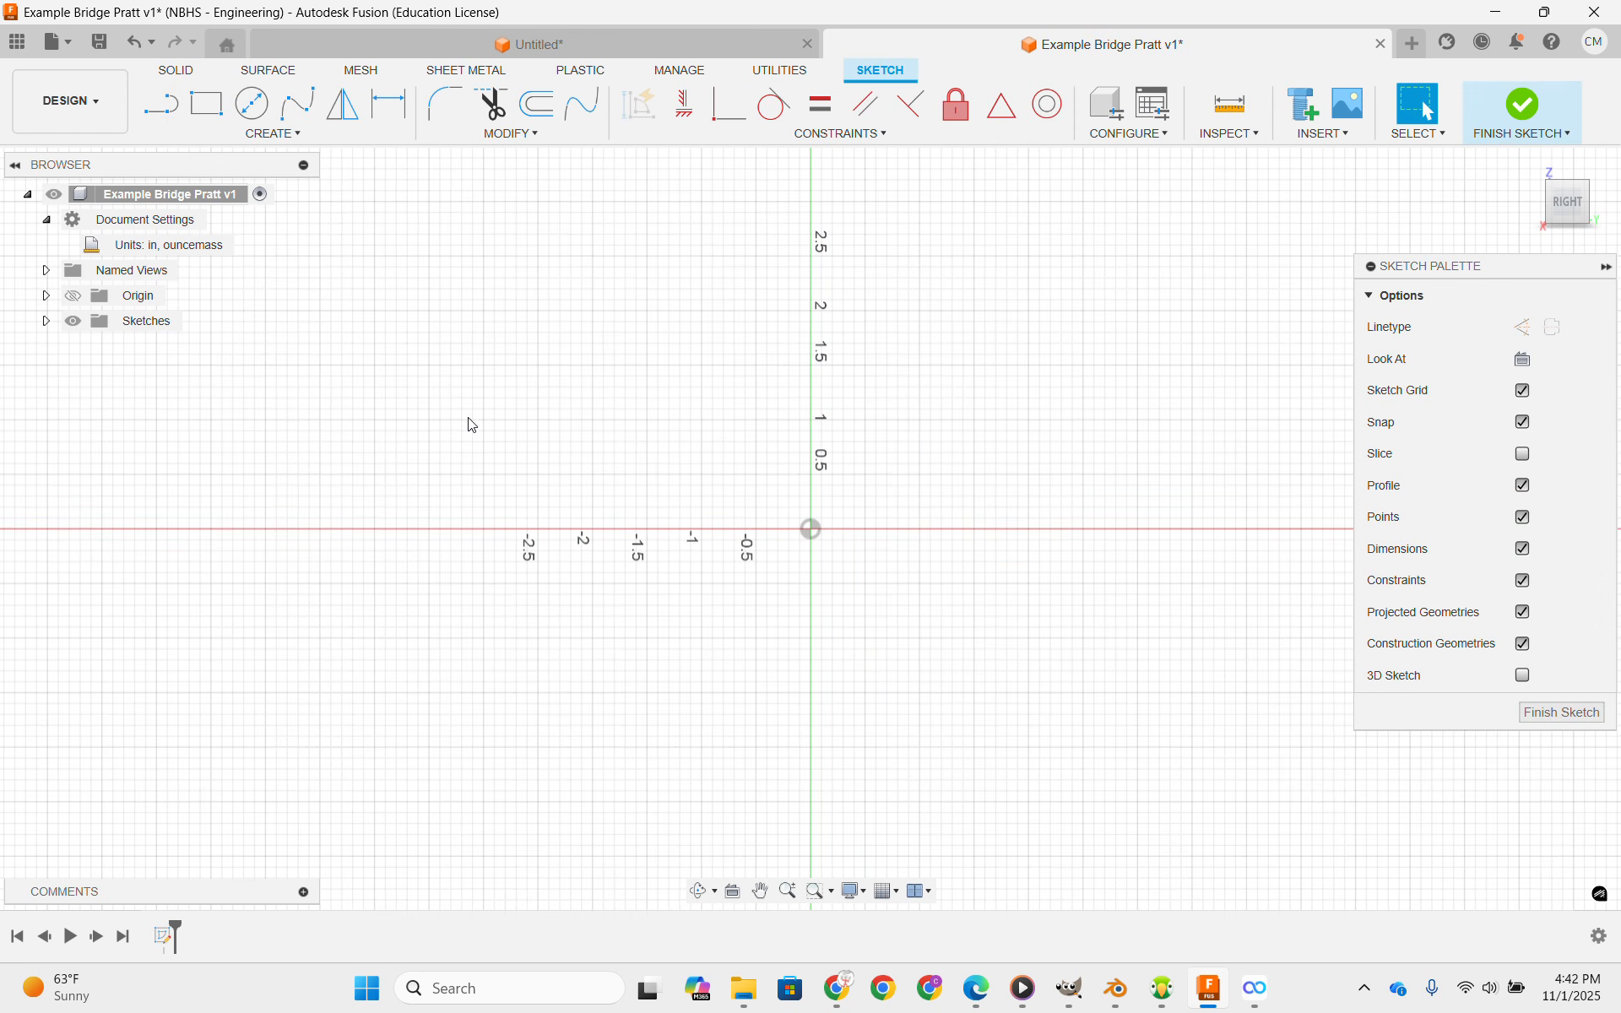
click(207, 105)
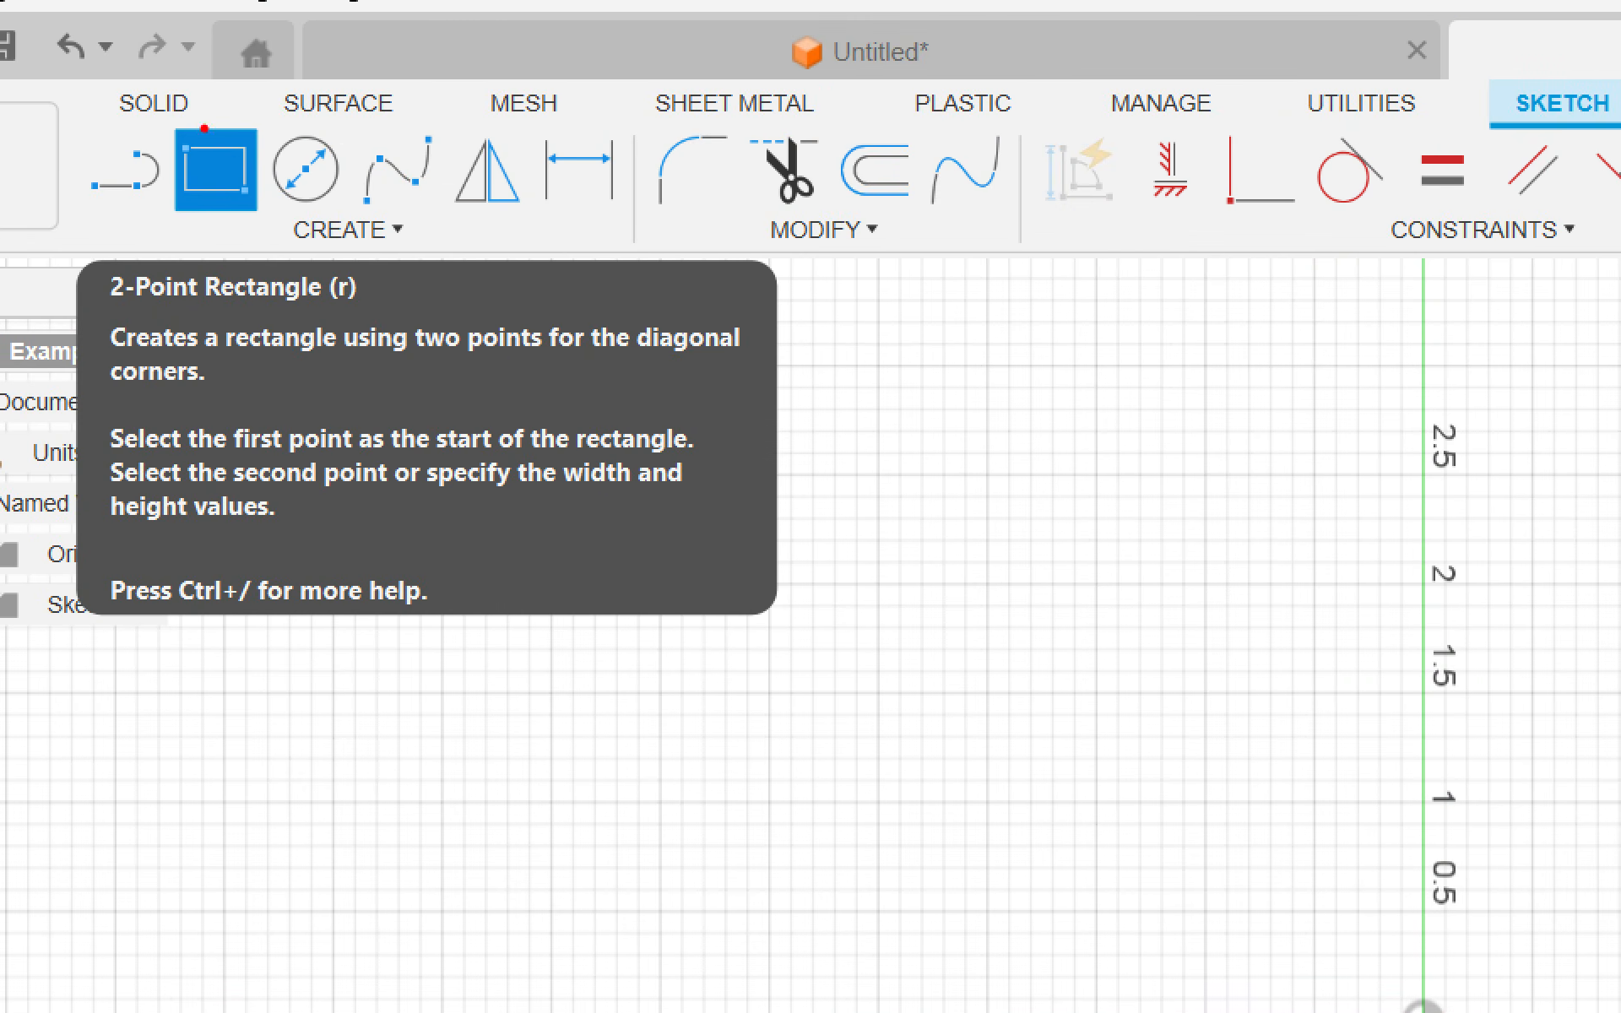
mouse_move(158, 150)
mouse_down()
mouse_move(169, 207)
mouse_move(304, 241)
mouse_up()
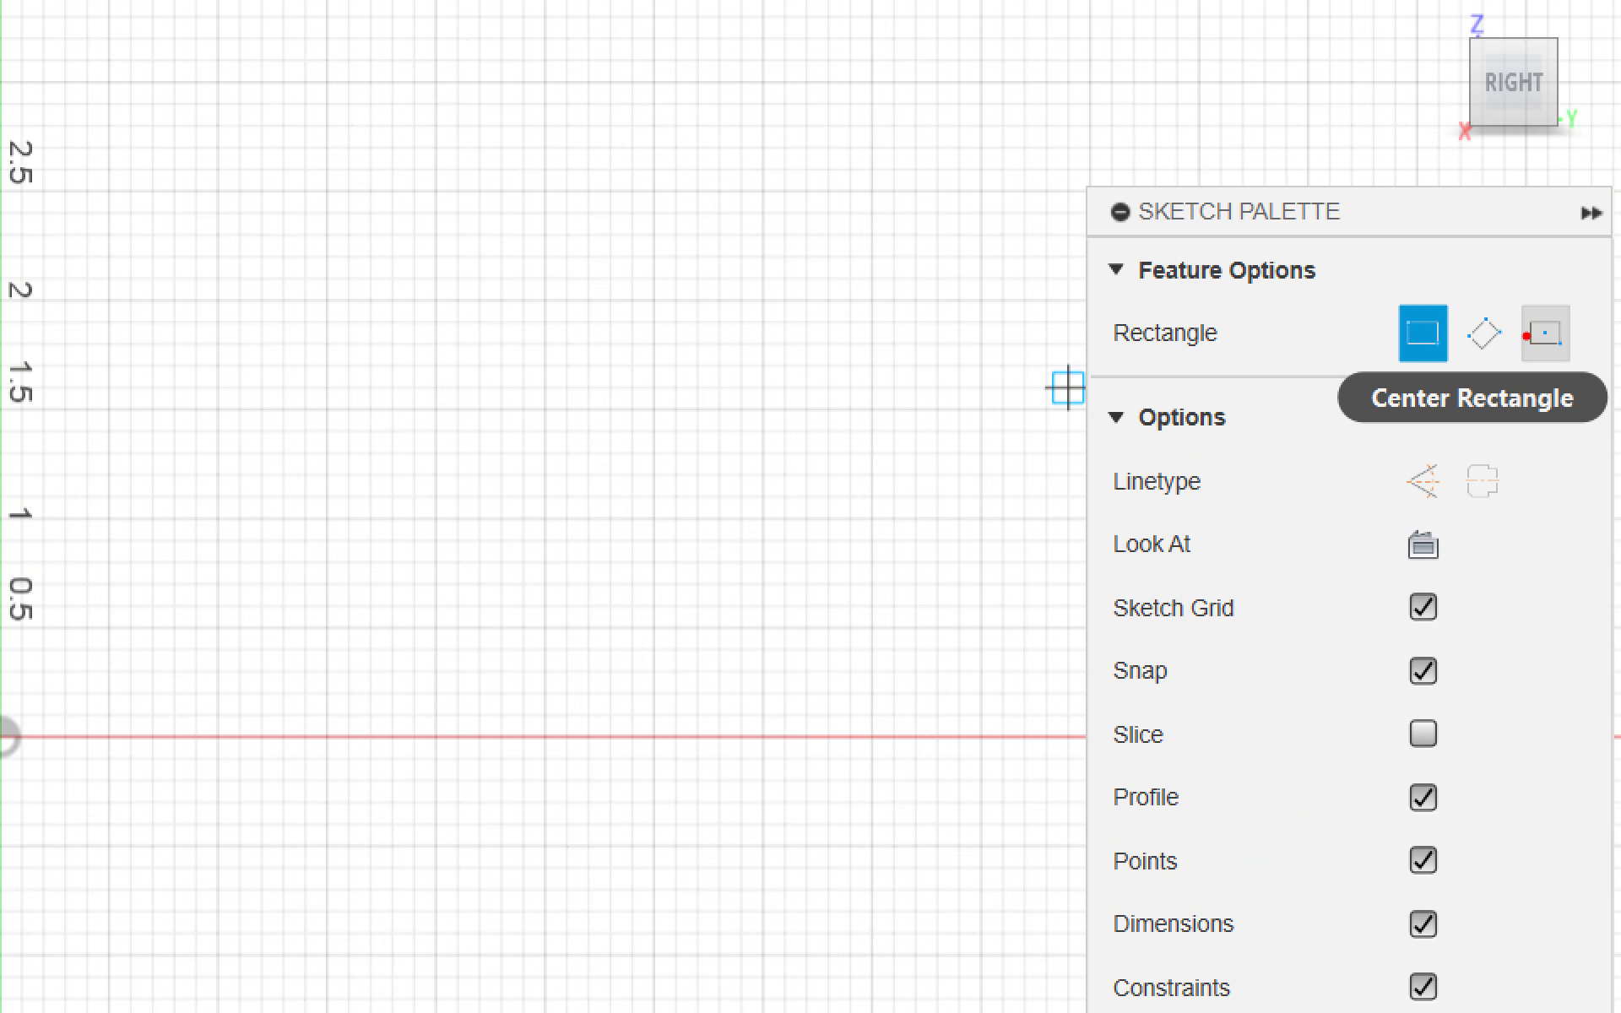
mouse_move(1508, 280)
mouse_down()
mouse_move(1528, 386)
mouse_move(1558, 238)
mouse_move(1493, 270)
mouse_up()
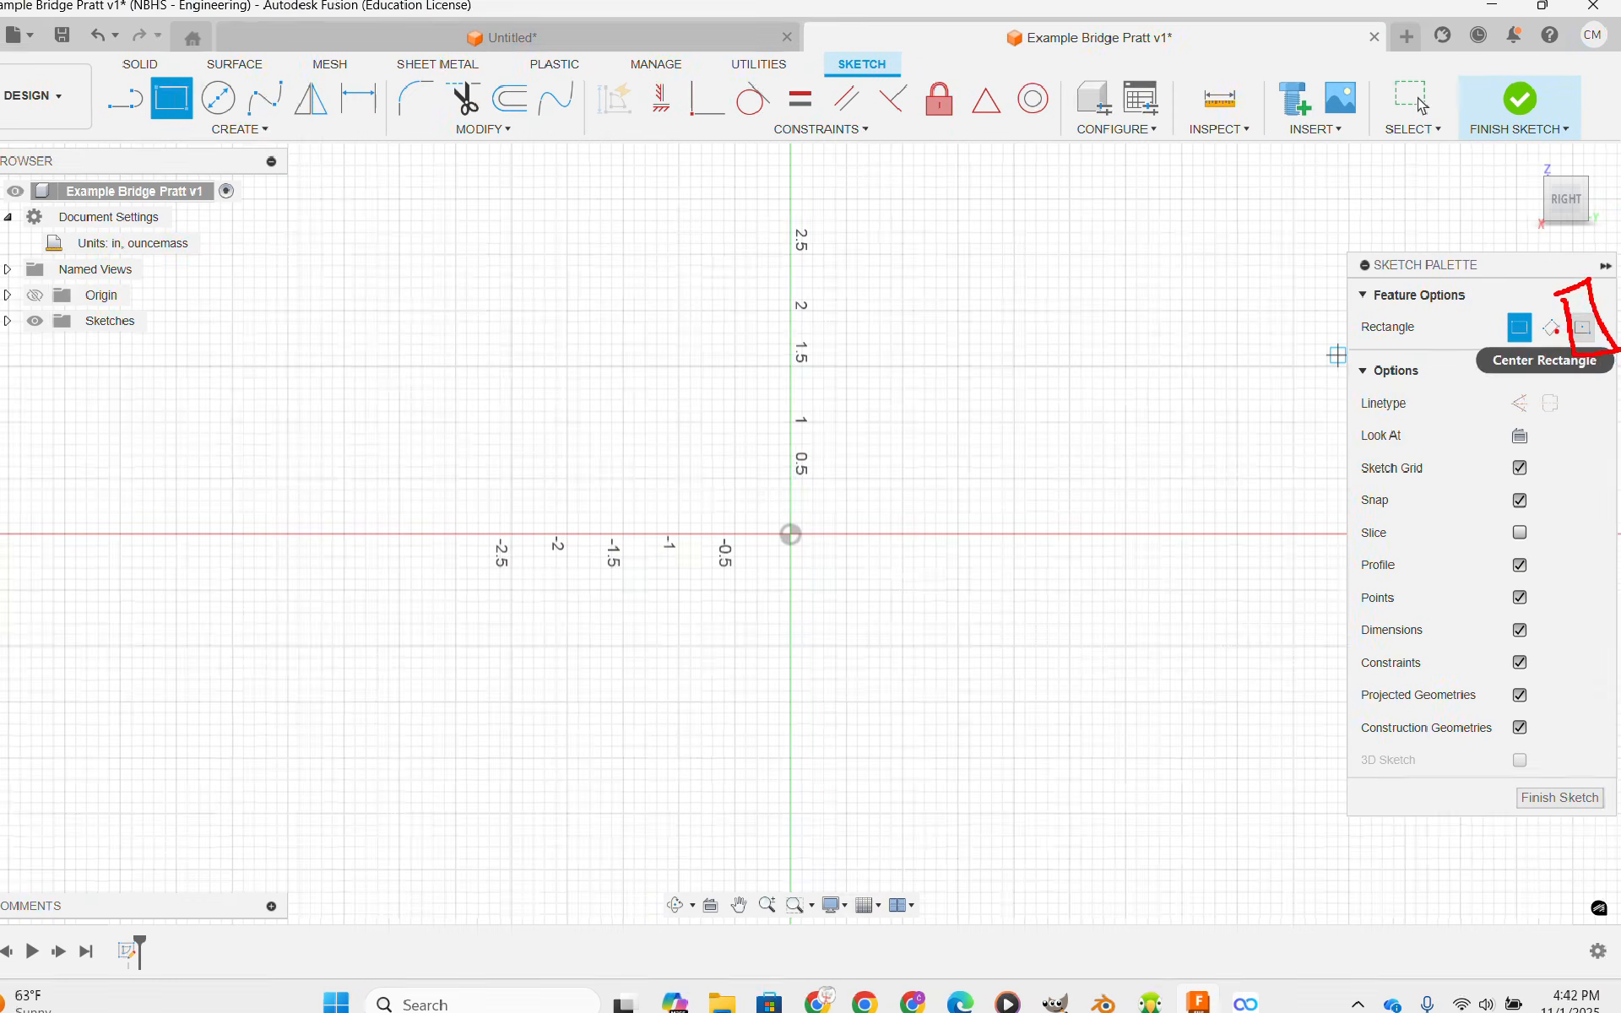
click(1584, 327)
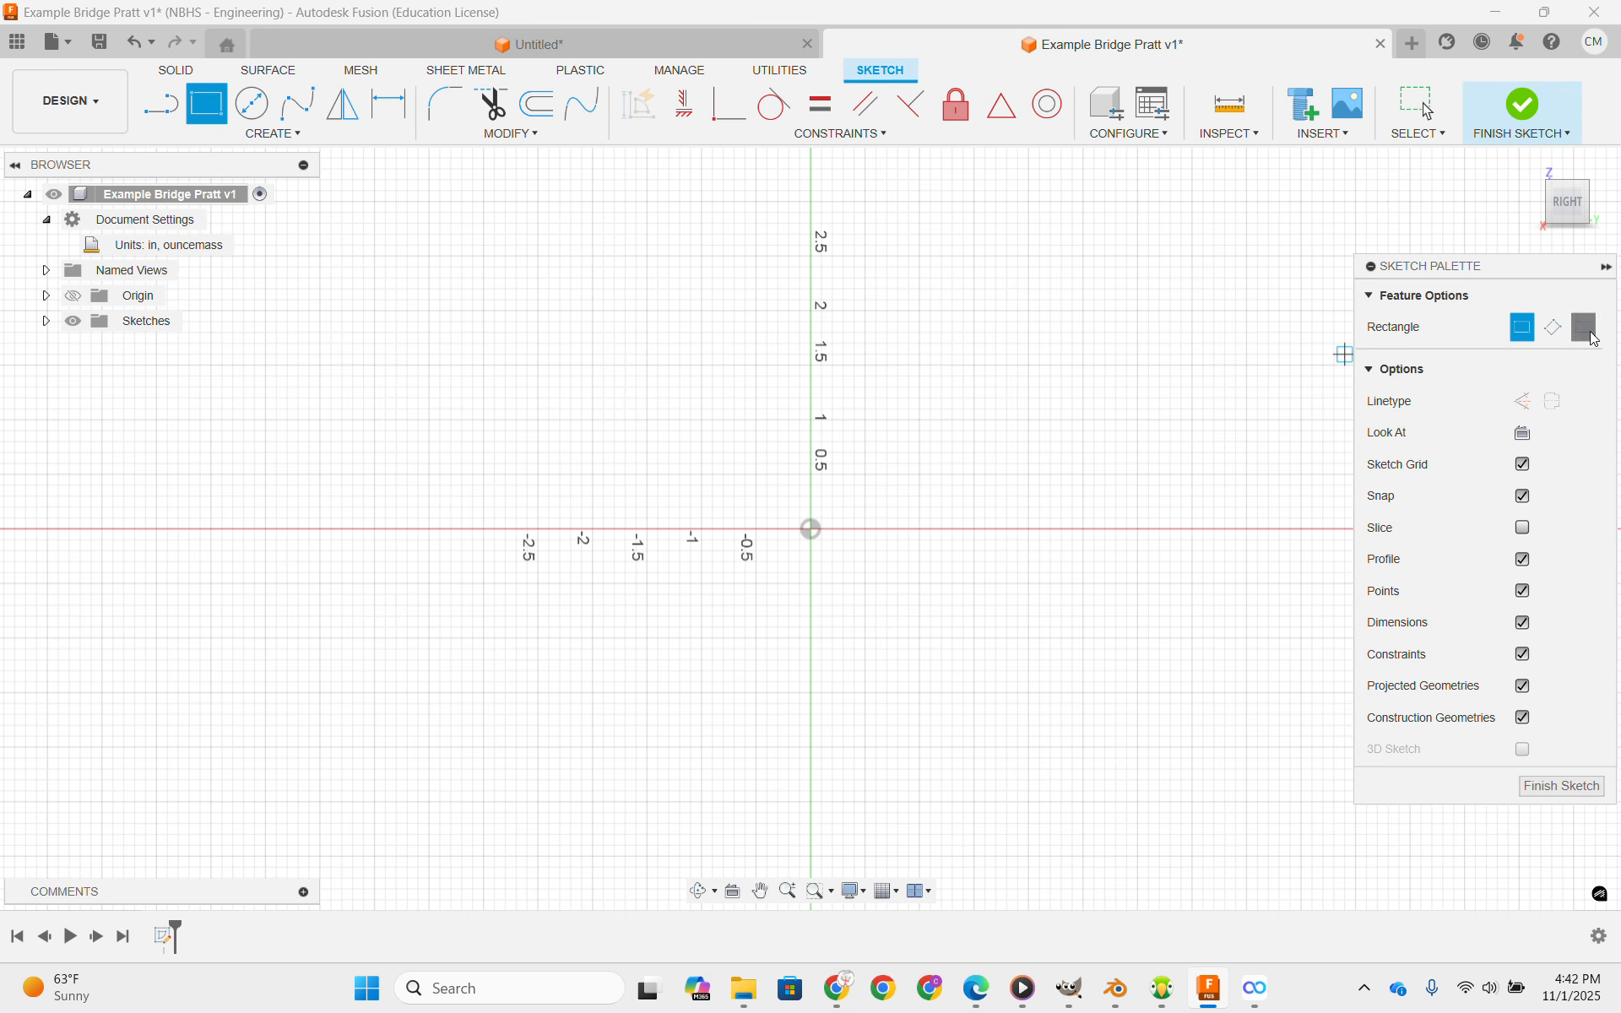
click(823, 532)
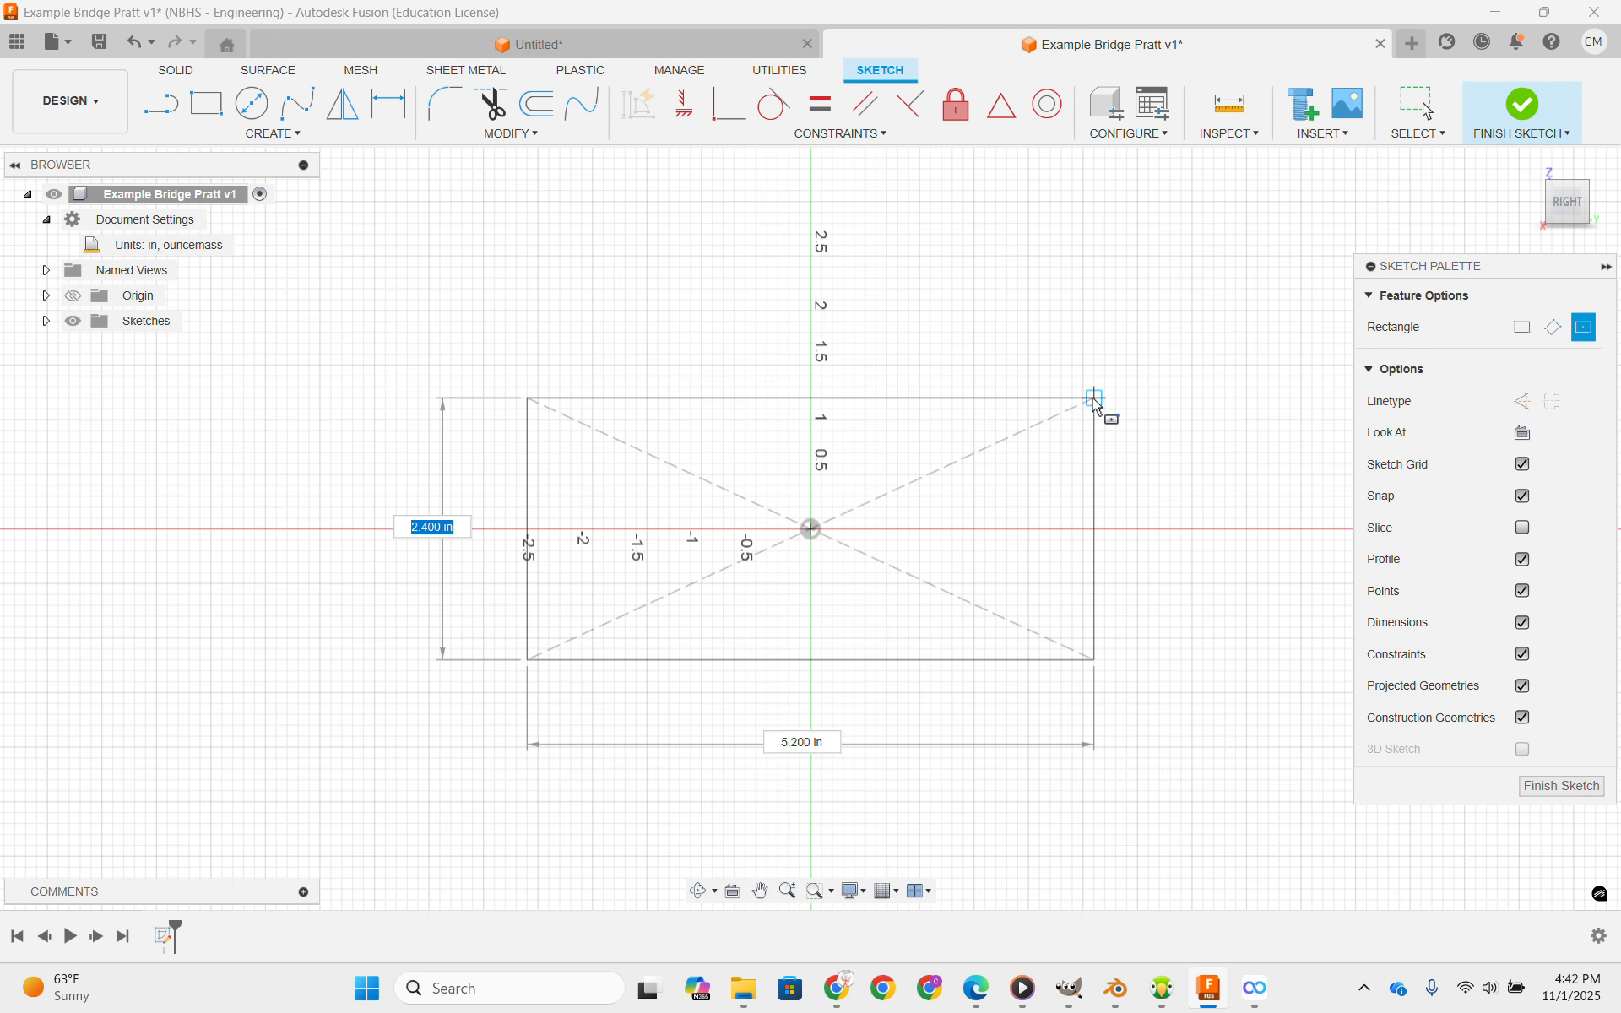
click(1095, 398)
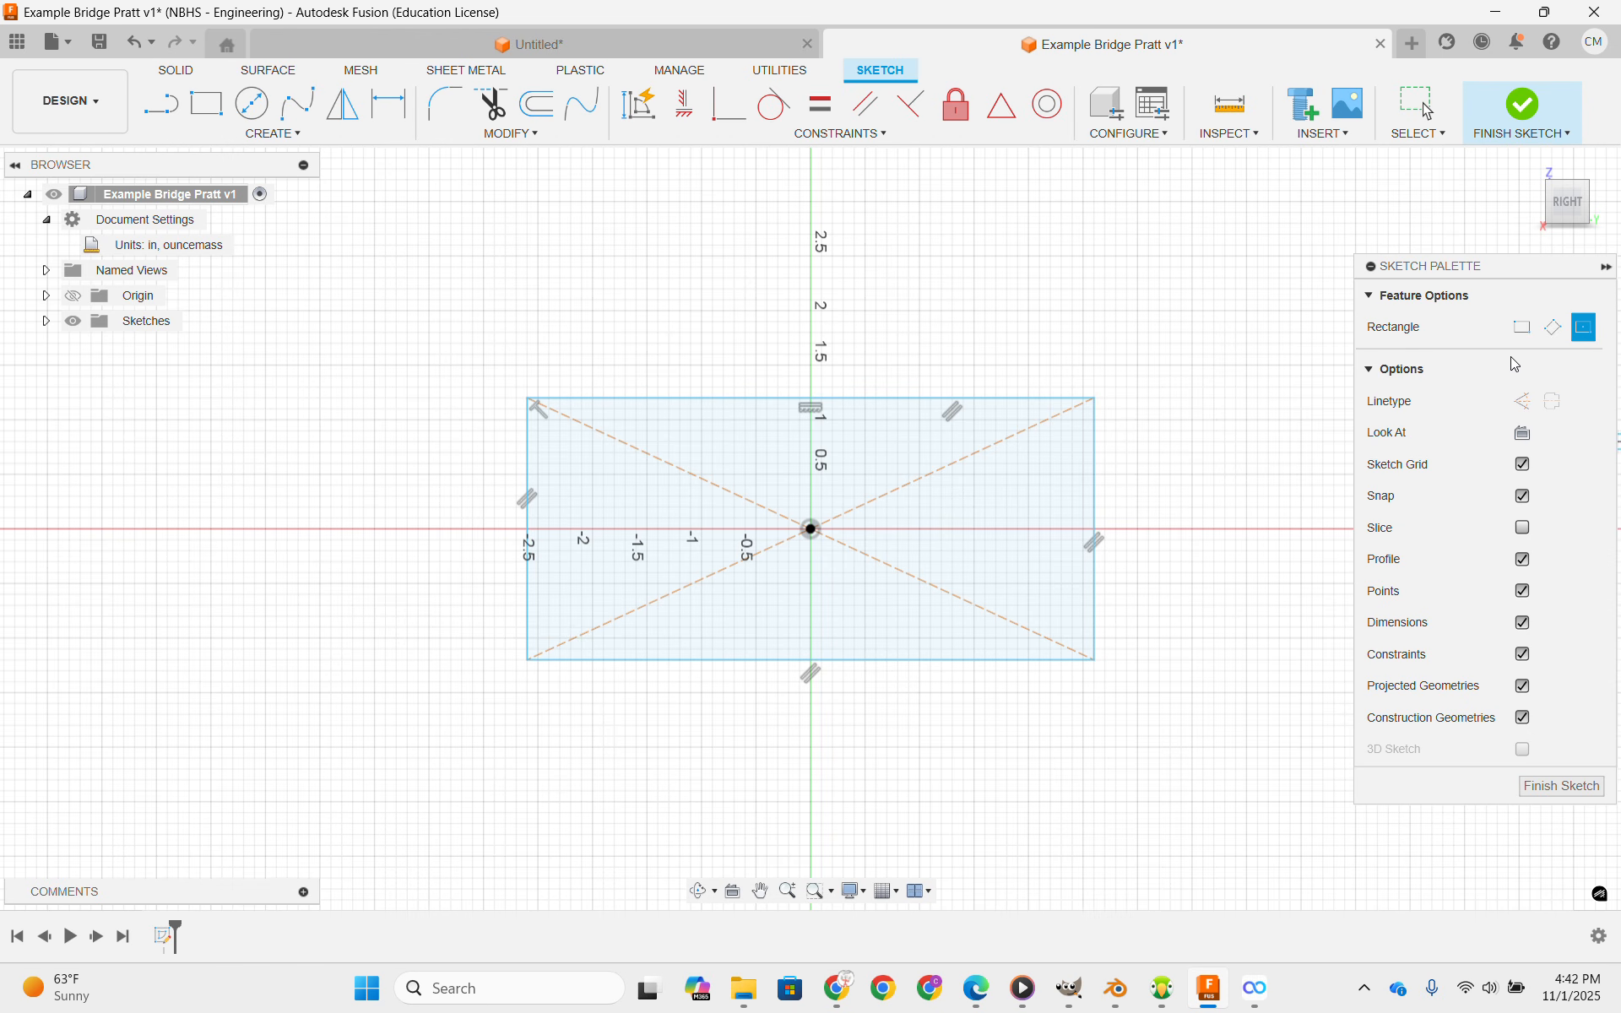
Dimension the rectangle's height to 1/8 in.
click(407, 97)
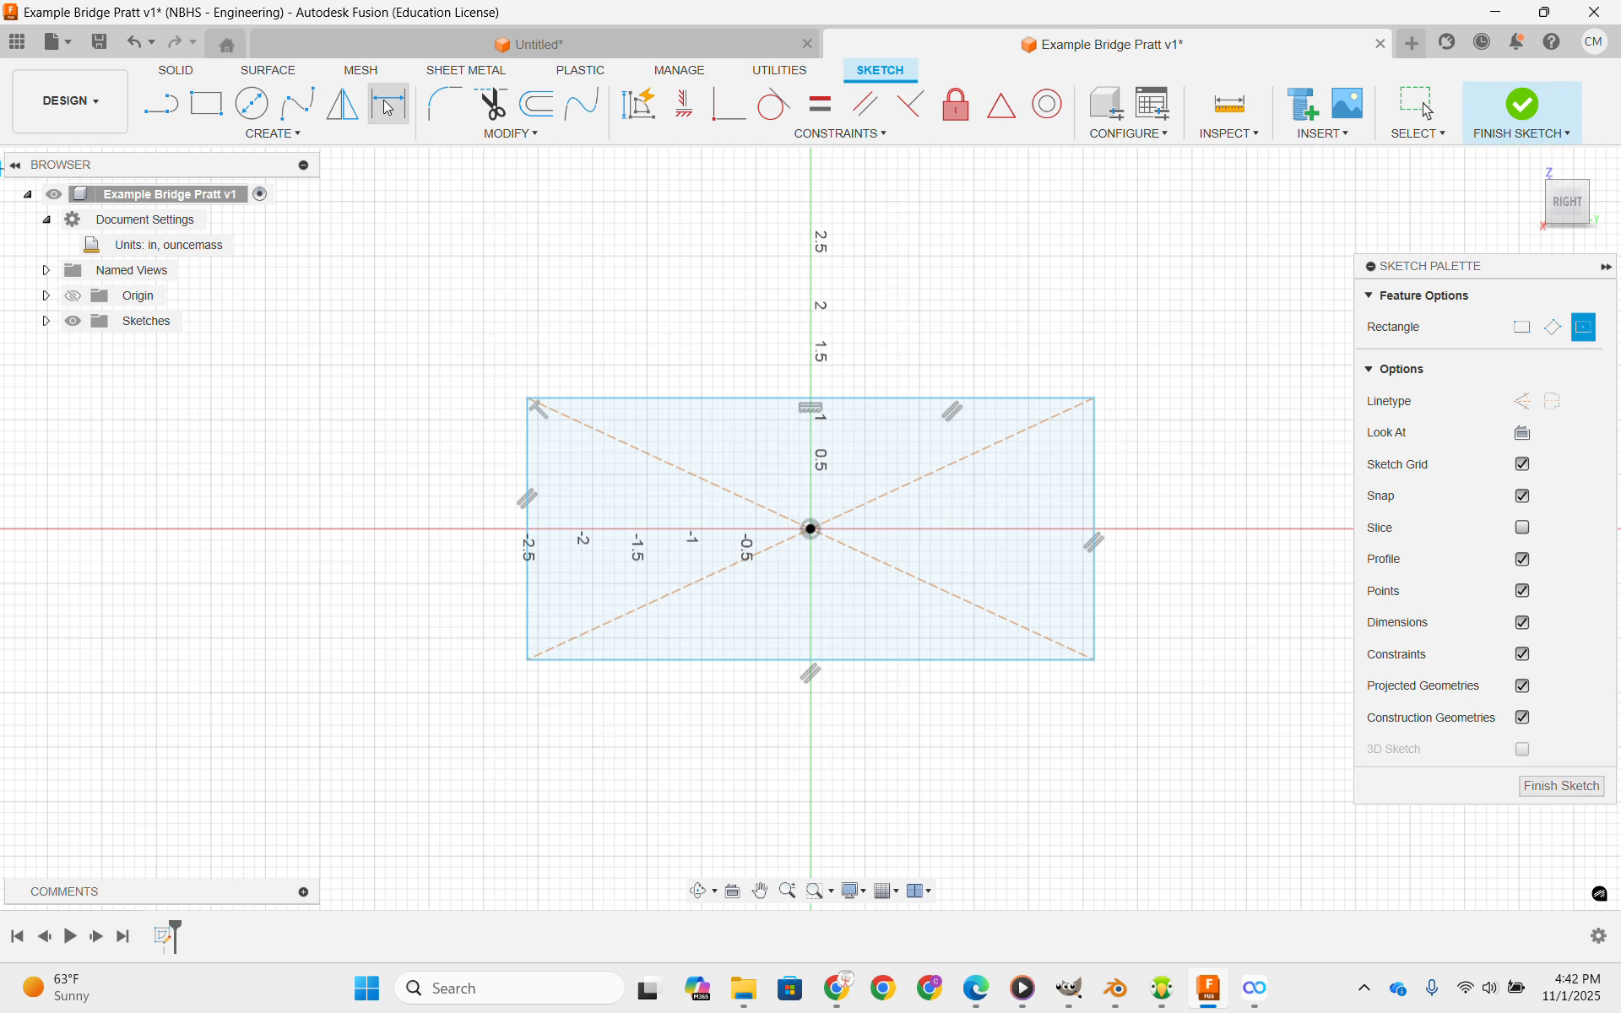
click(527, 496)
click(361, 483)
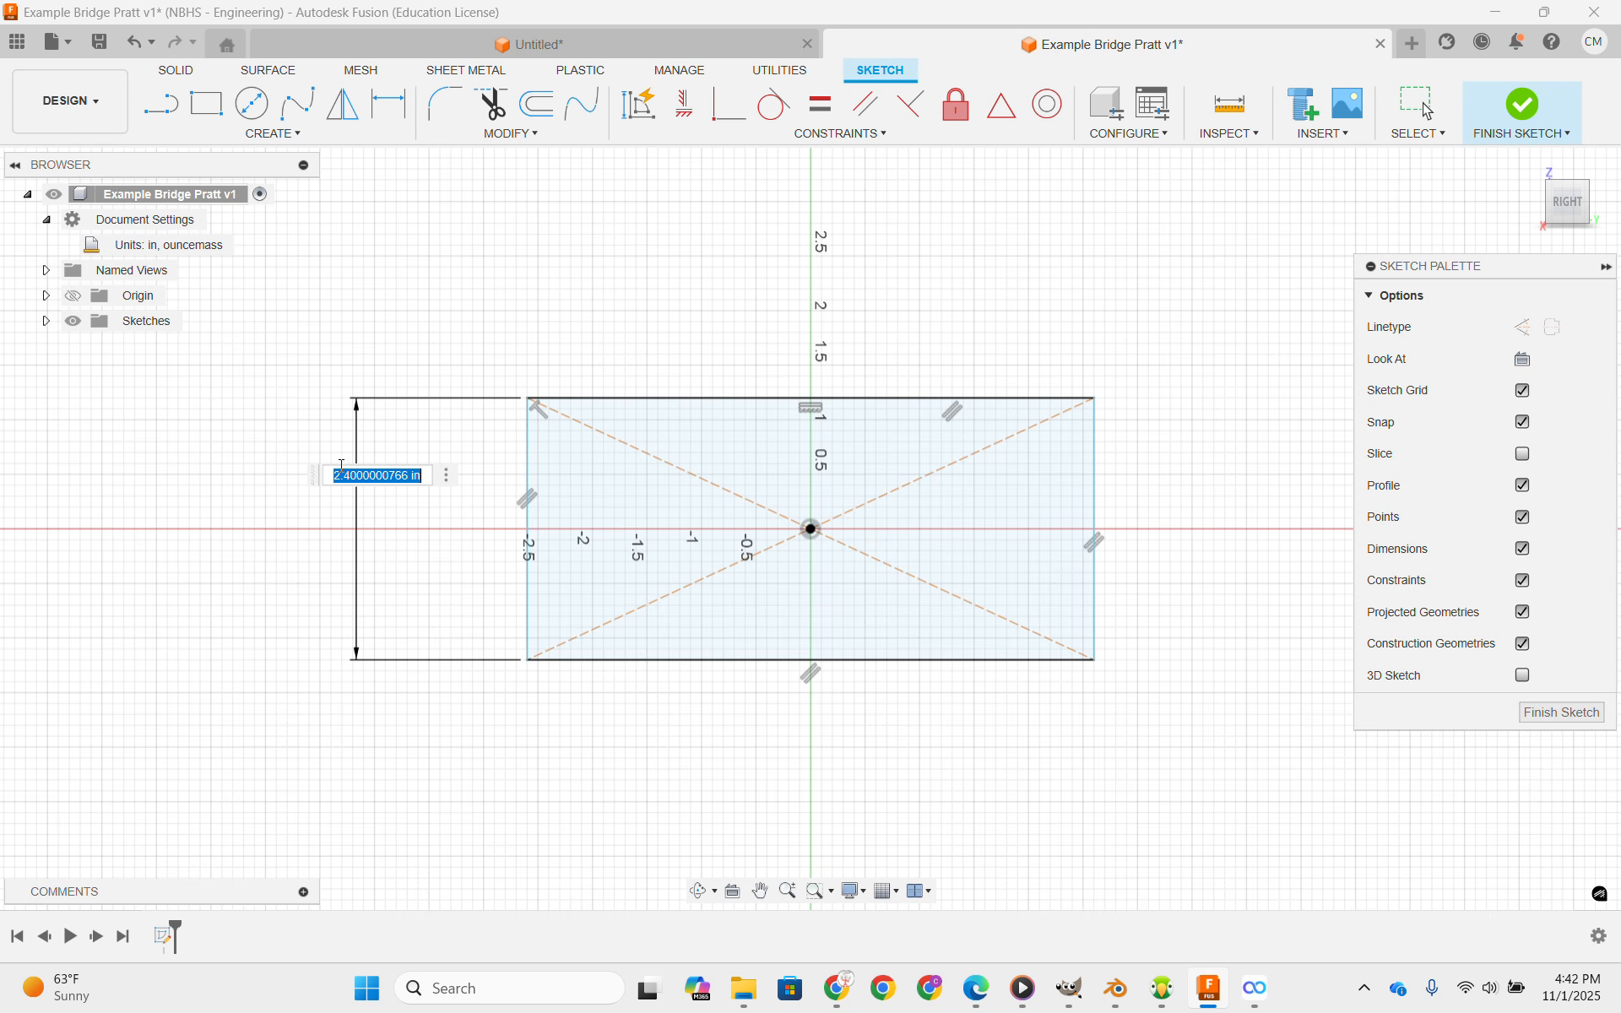
text(1)
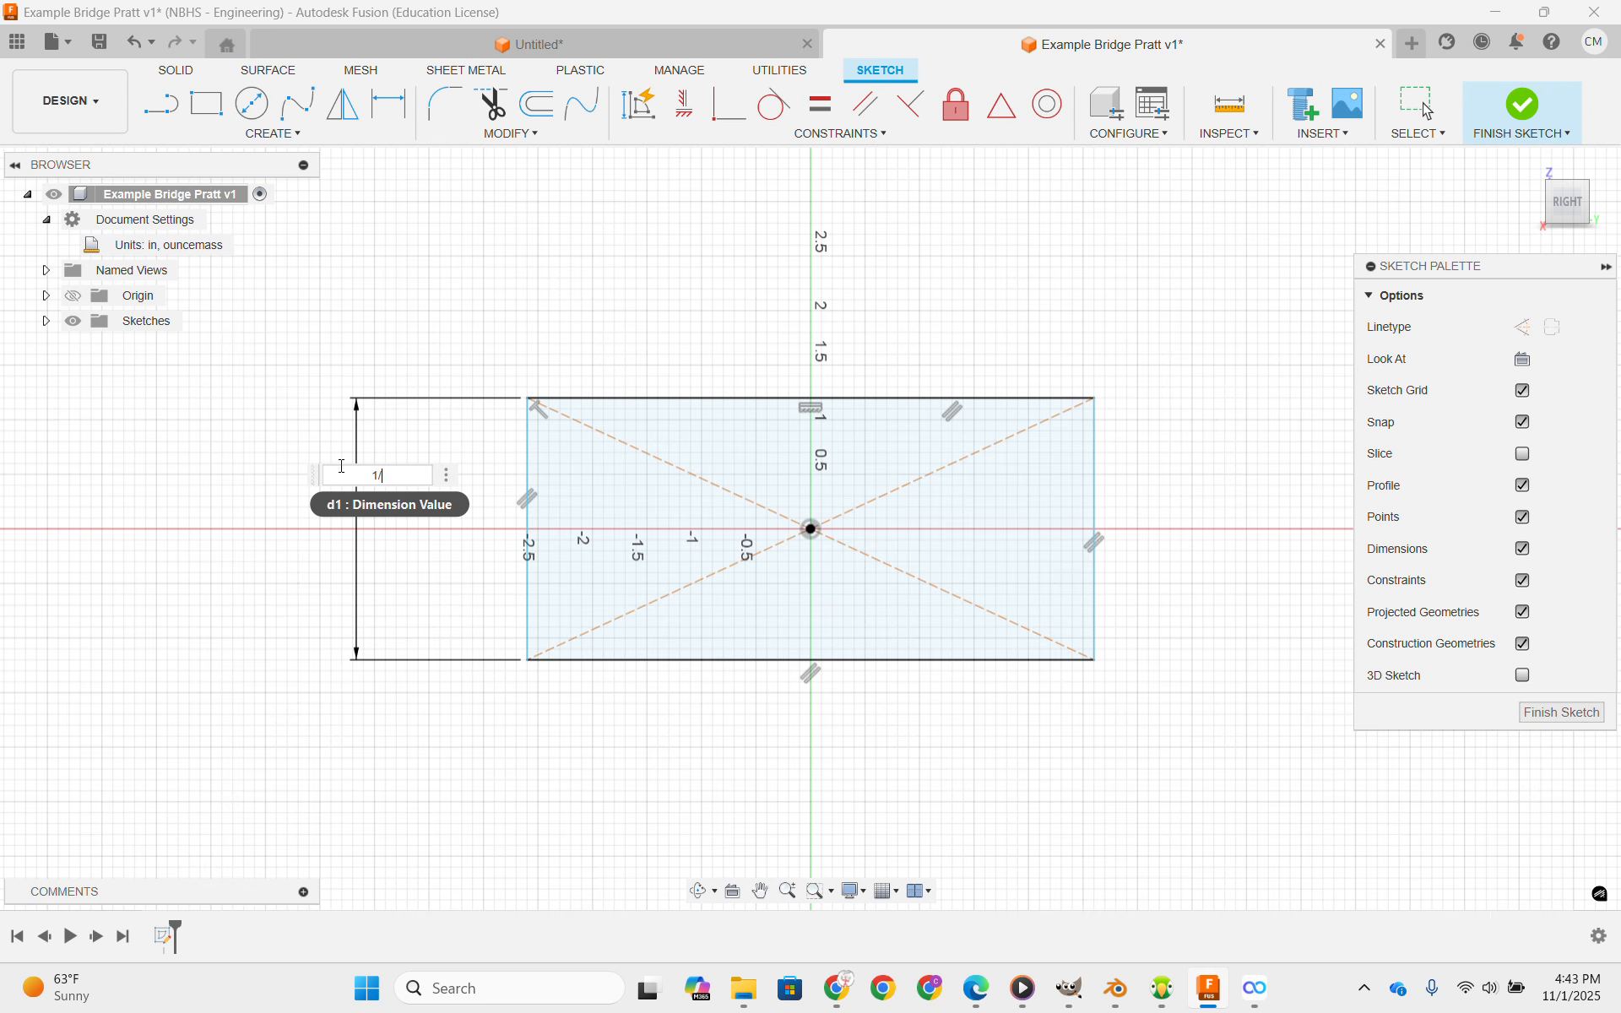
text(/8)
key(Return)
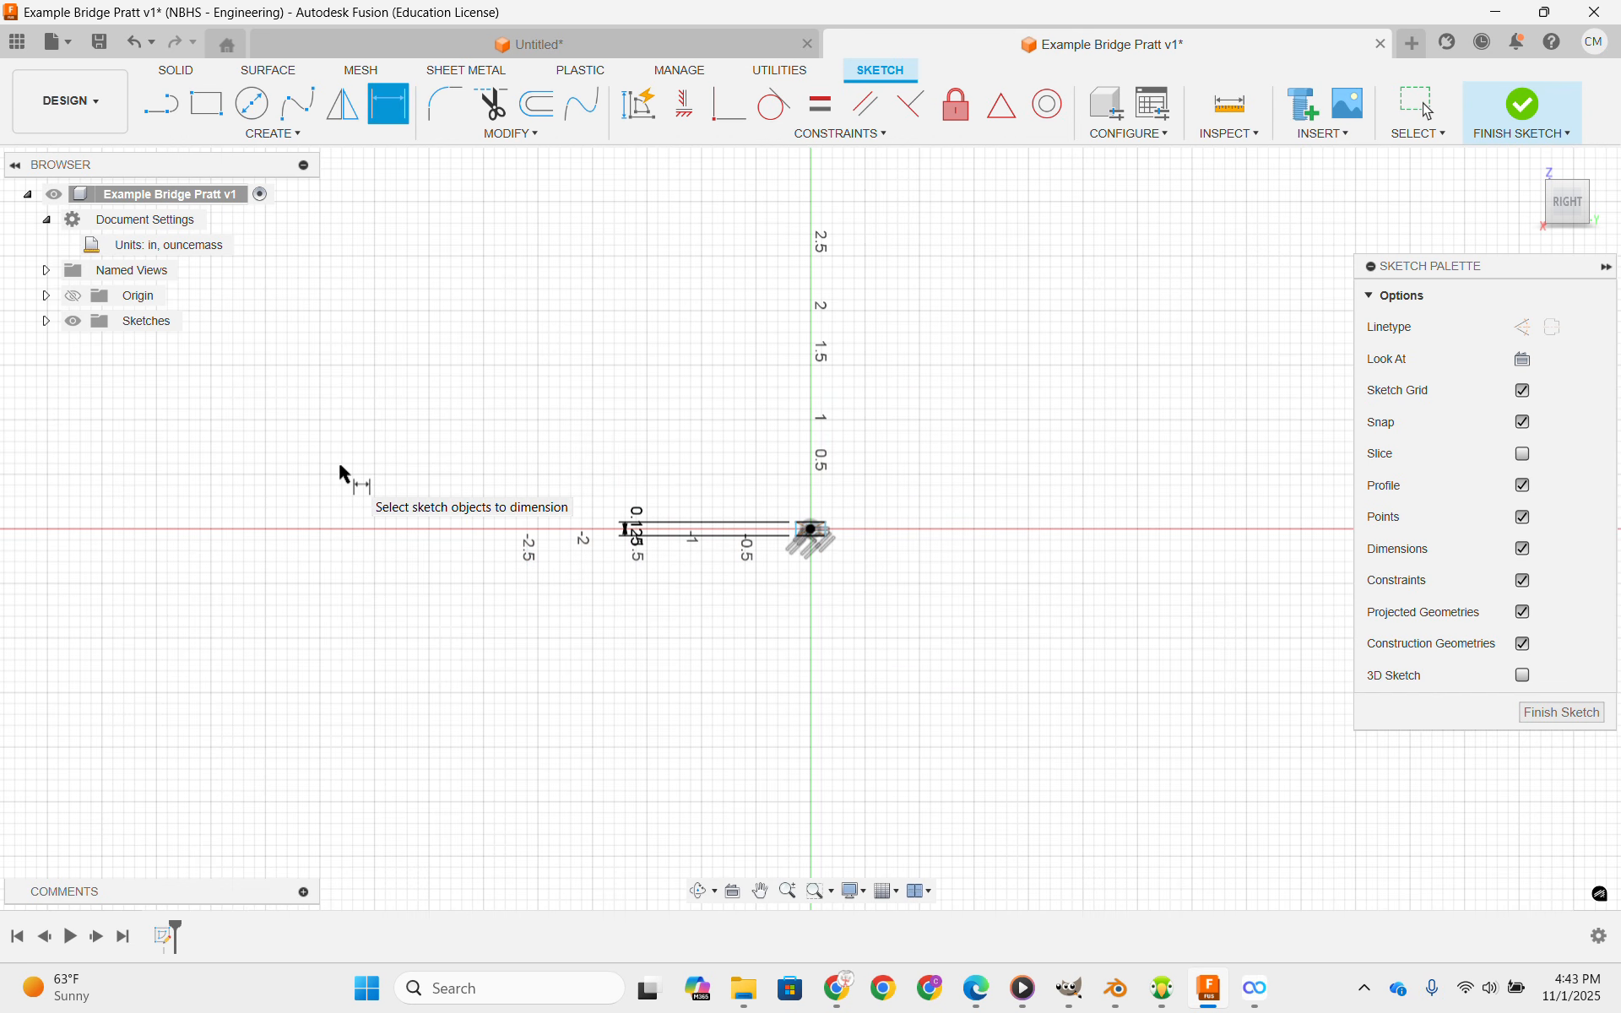
Dimension the rectangle's width along its upper edge to 10 in.
scroll(844, 523, up, 5)
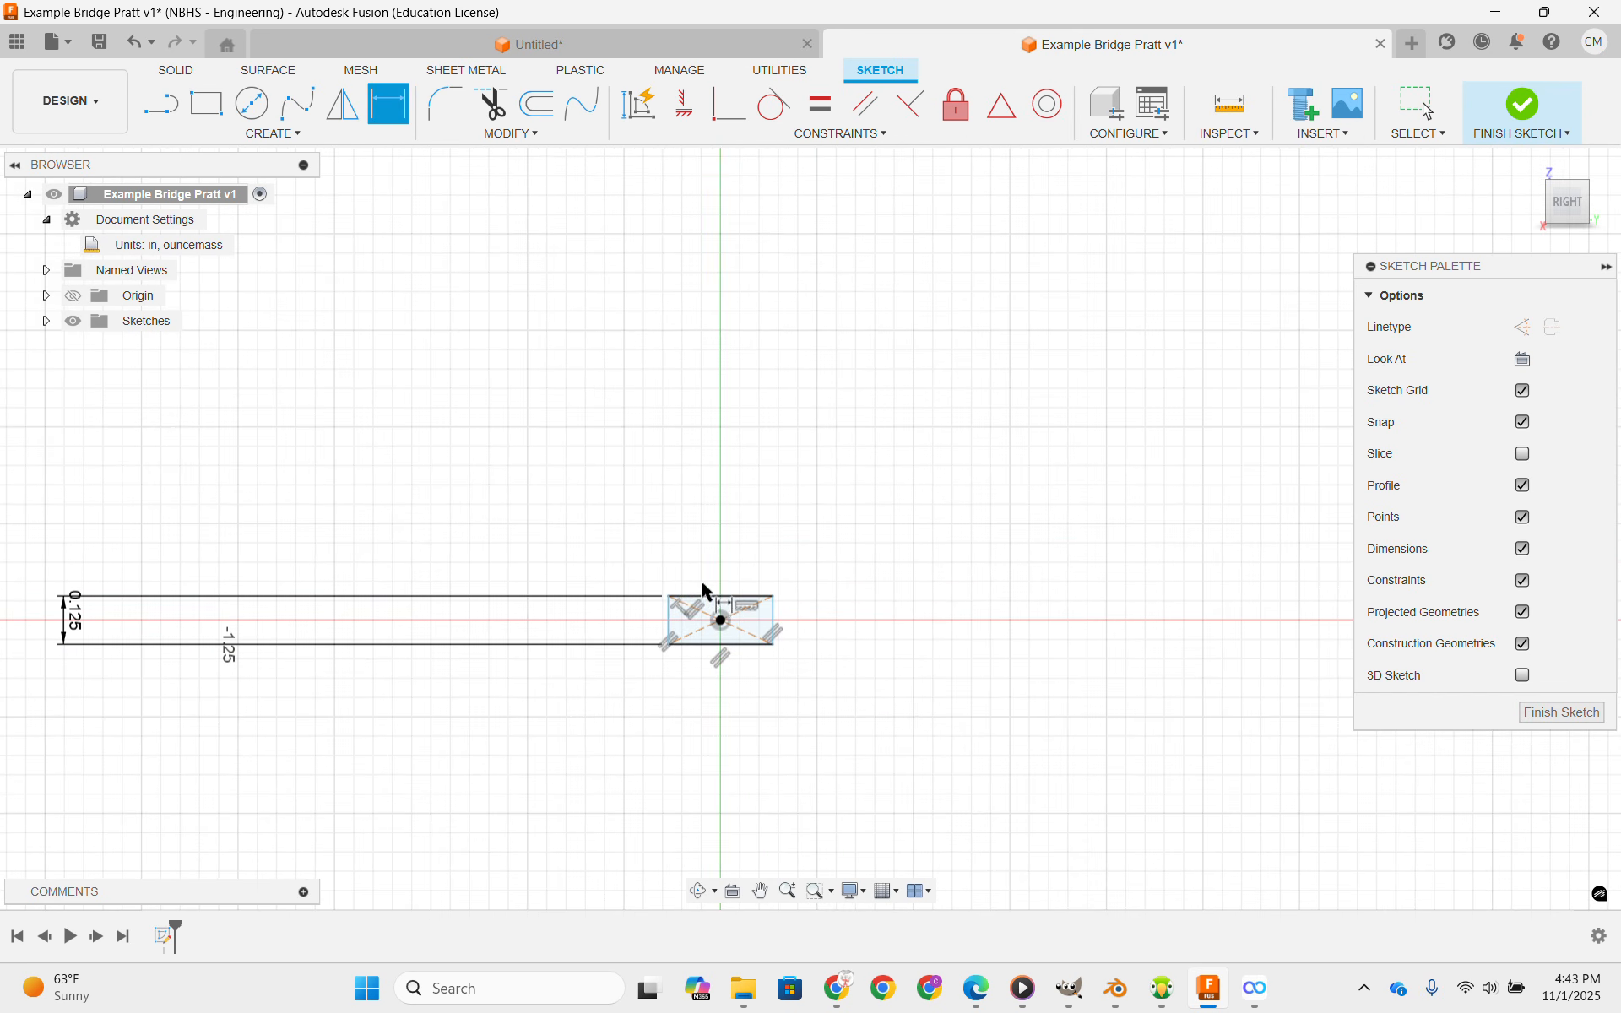
click(718, 601)
click(724, 357)
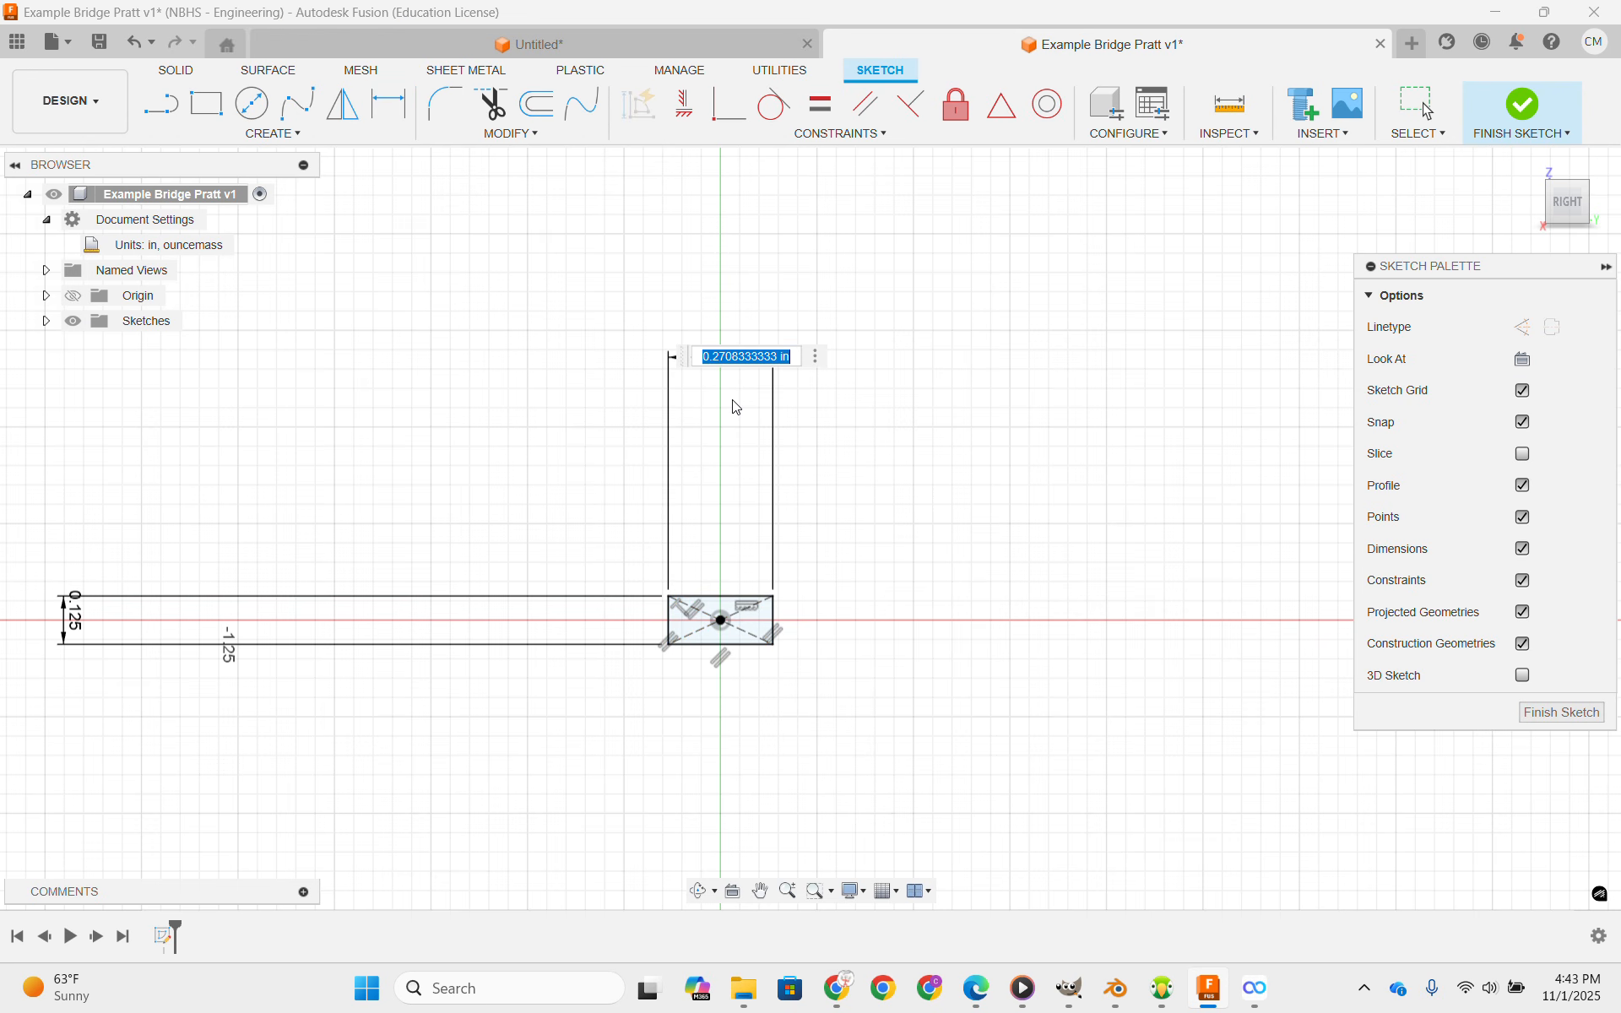
text(10)
key(Return)
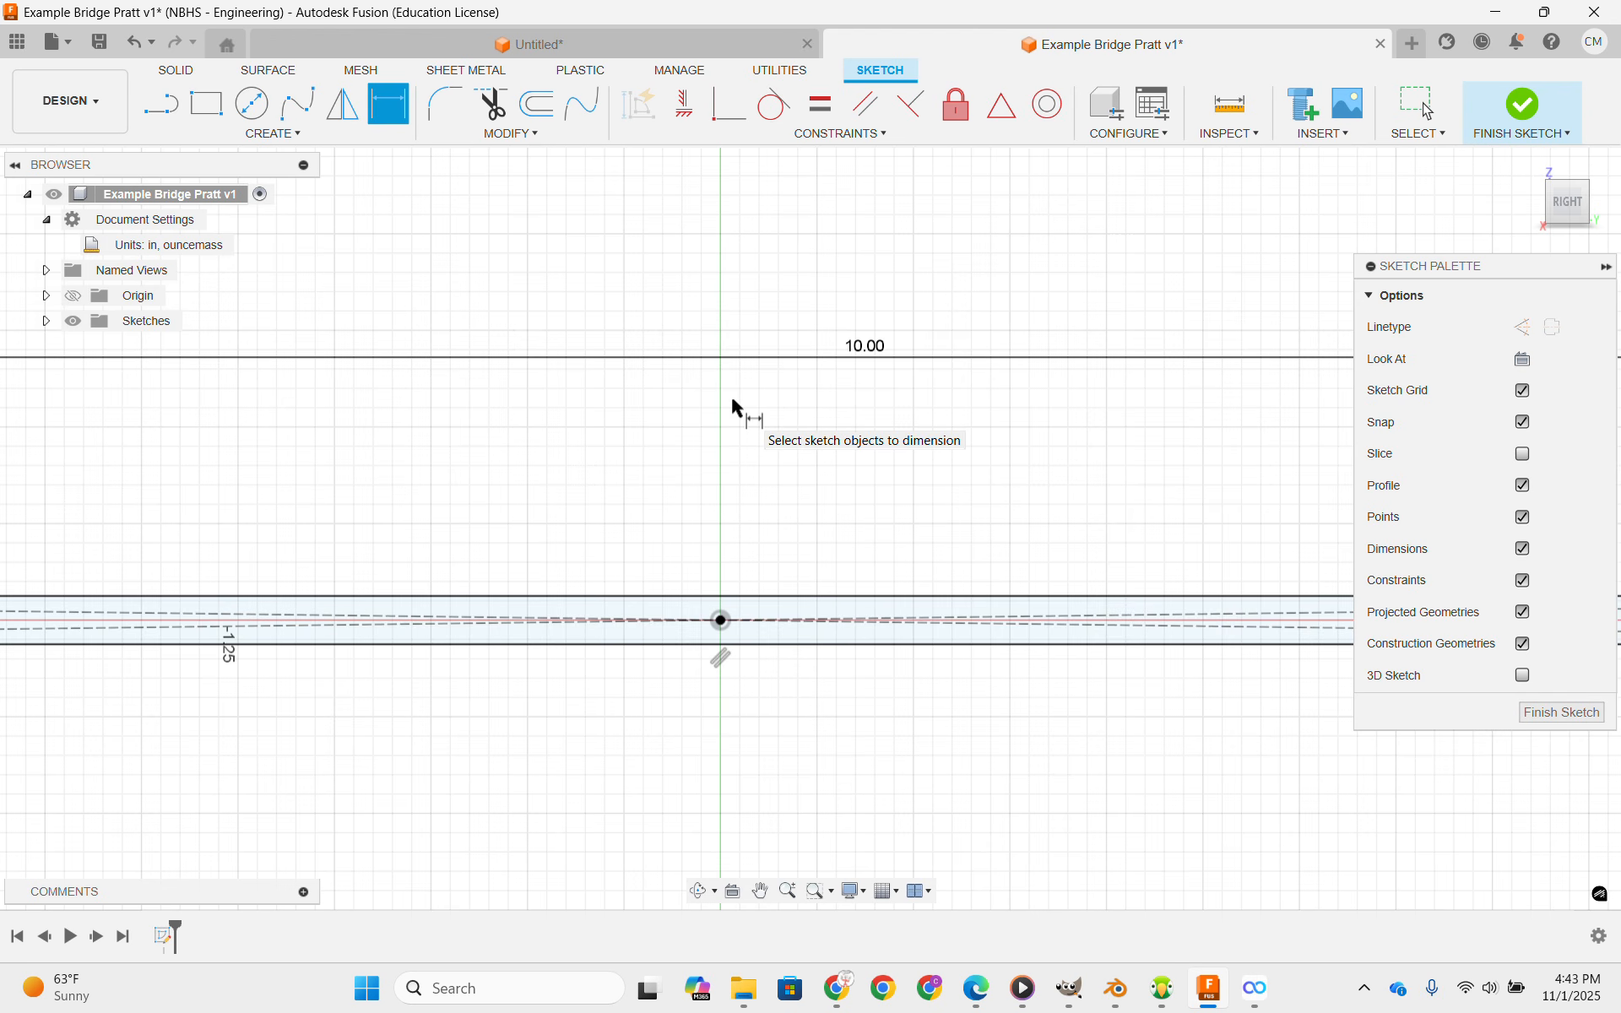
Draw a two-point rectangle about 0.55 in wide and 1.05 in tall, standing on the long beam's upper edge across the vertical axis.
scroll(792, 418, down, 5)
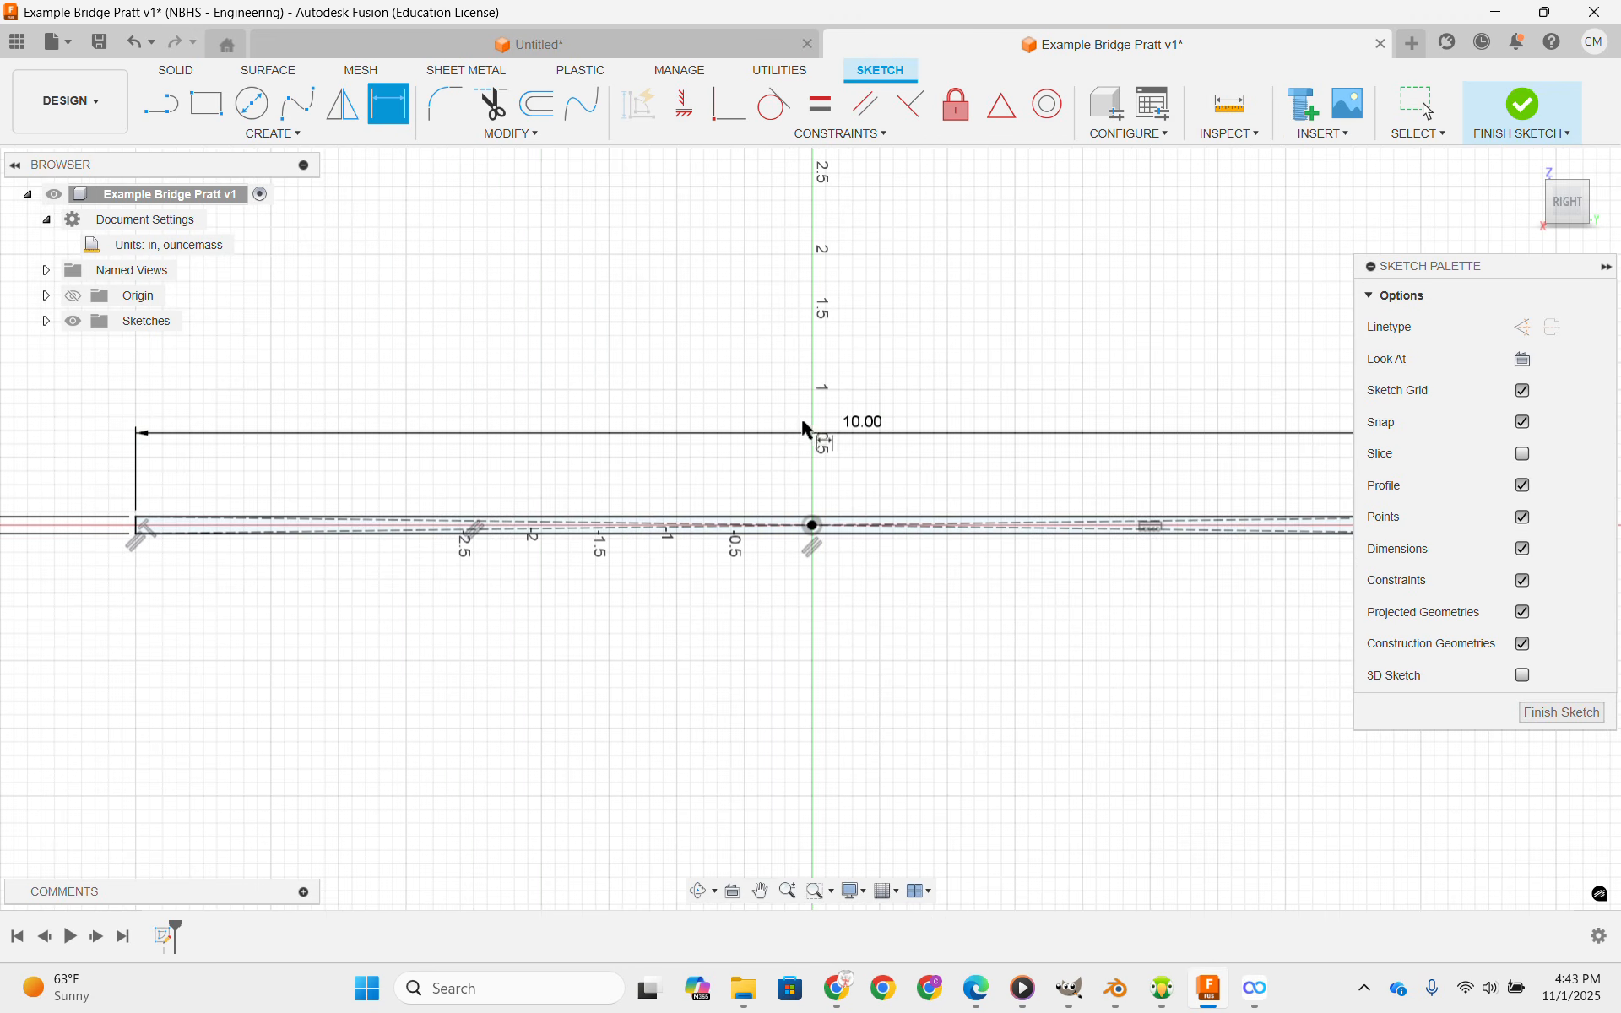
scroll(773, 434, up, 3)
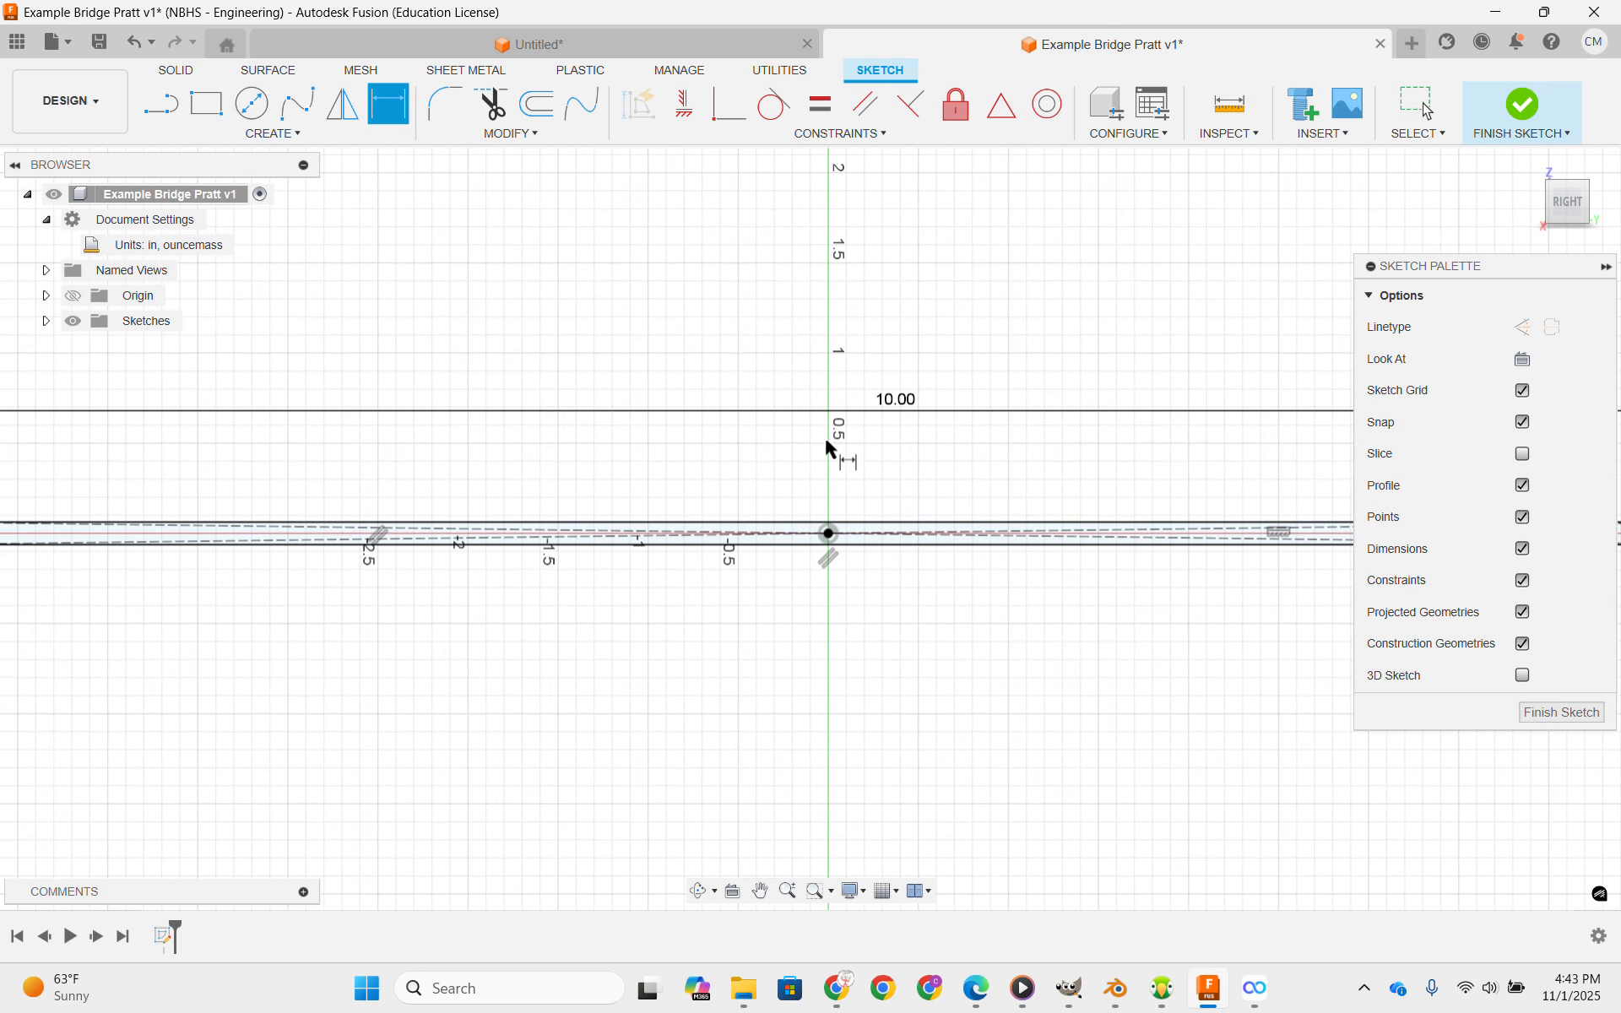
scroll(904, 471, down, 1)
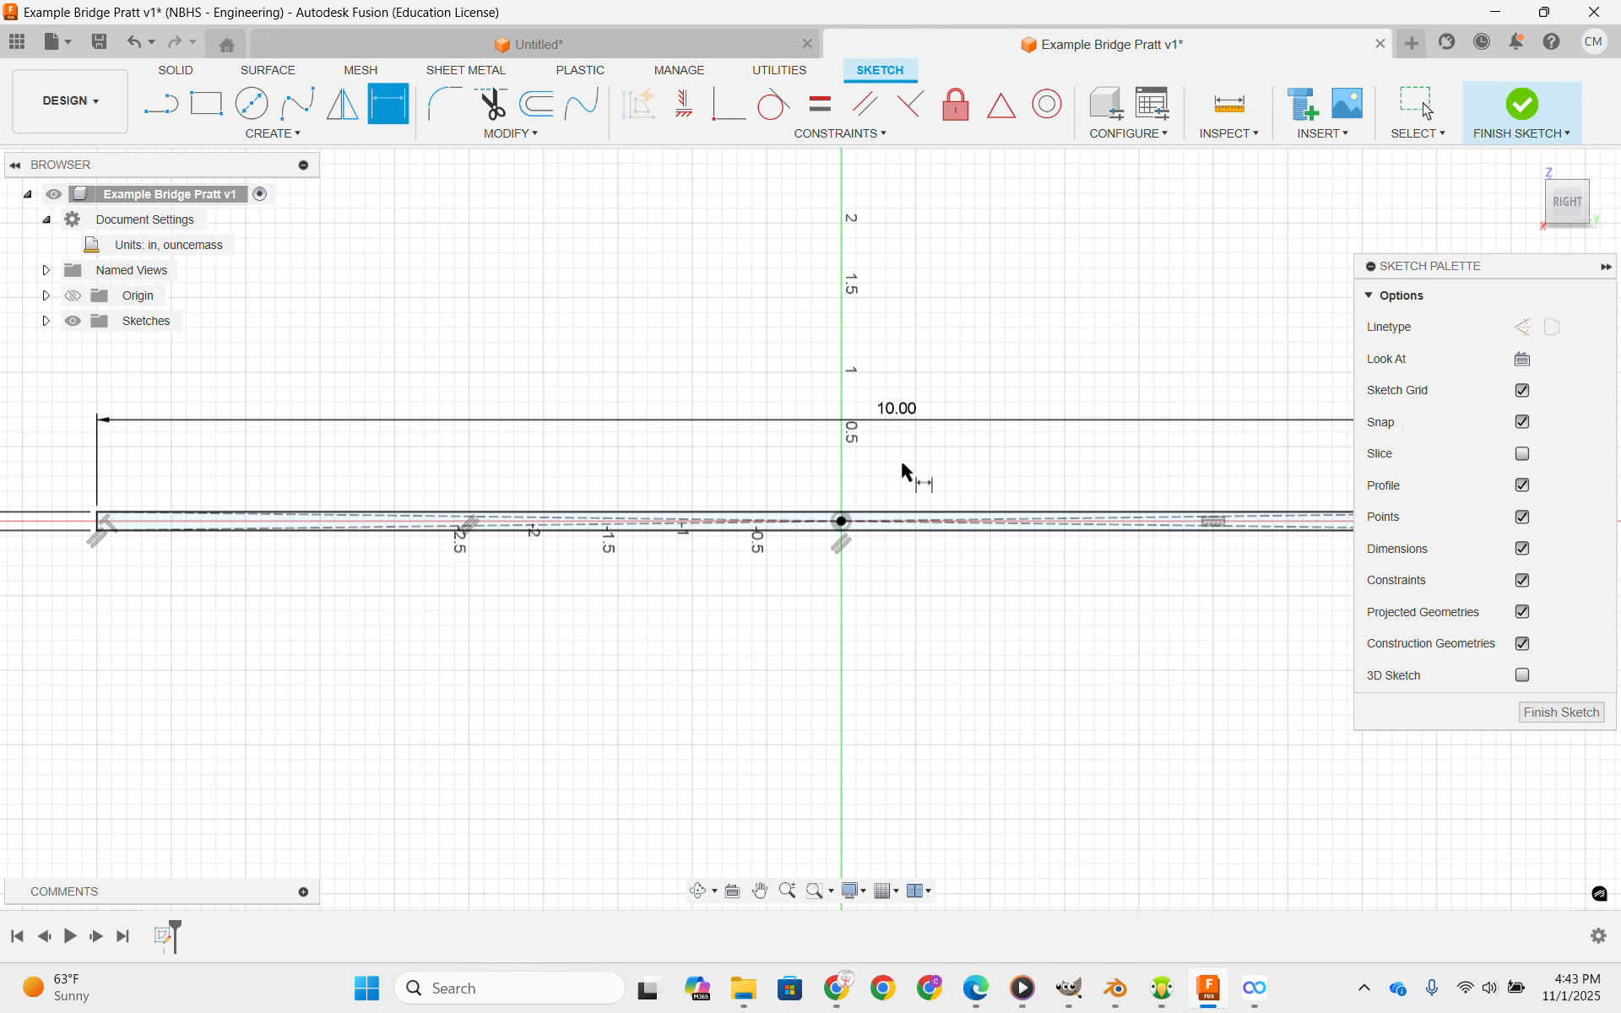
mouse_move(850, 464)
middle_down()
mouse_move(764, 442)
mouse_move(971, 469)
mouse_move(749, 418)
middle_up()
key(d)
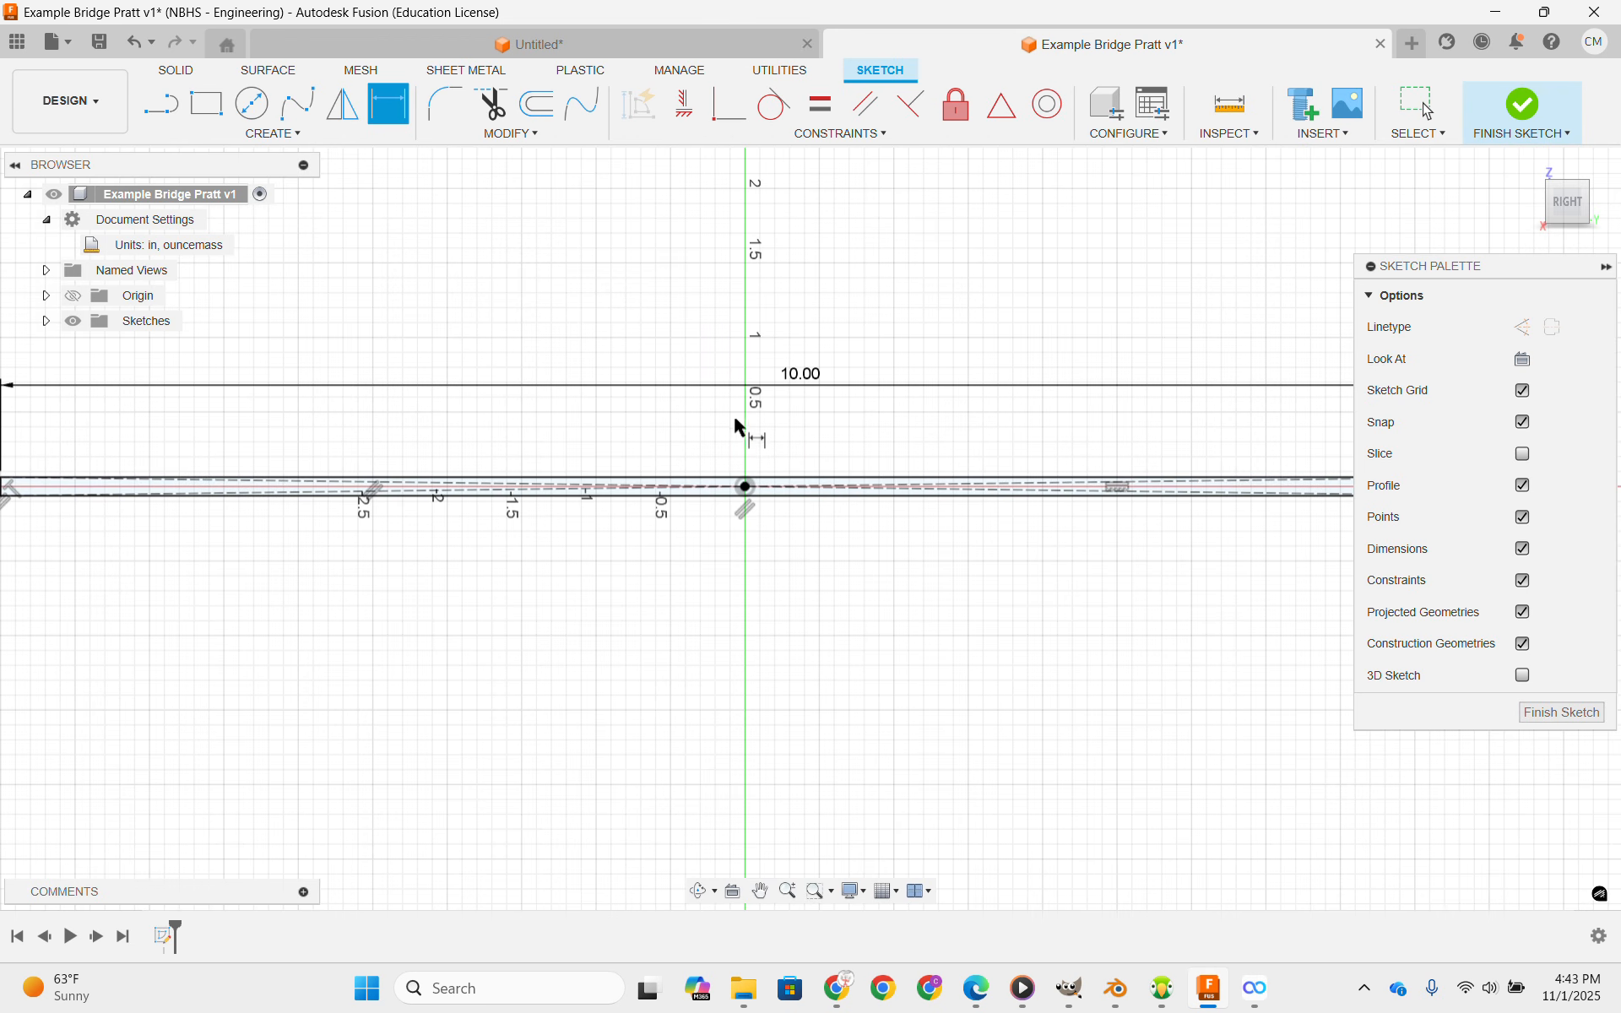
scroll(804, 454, down, 1)
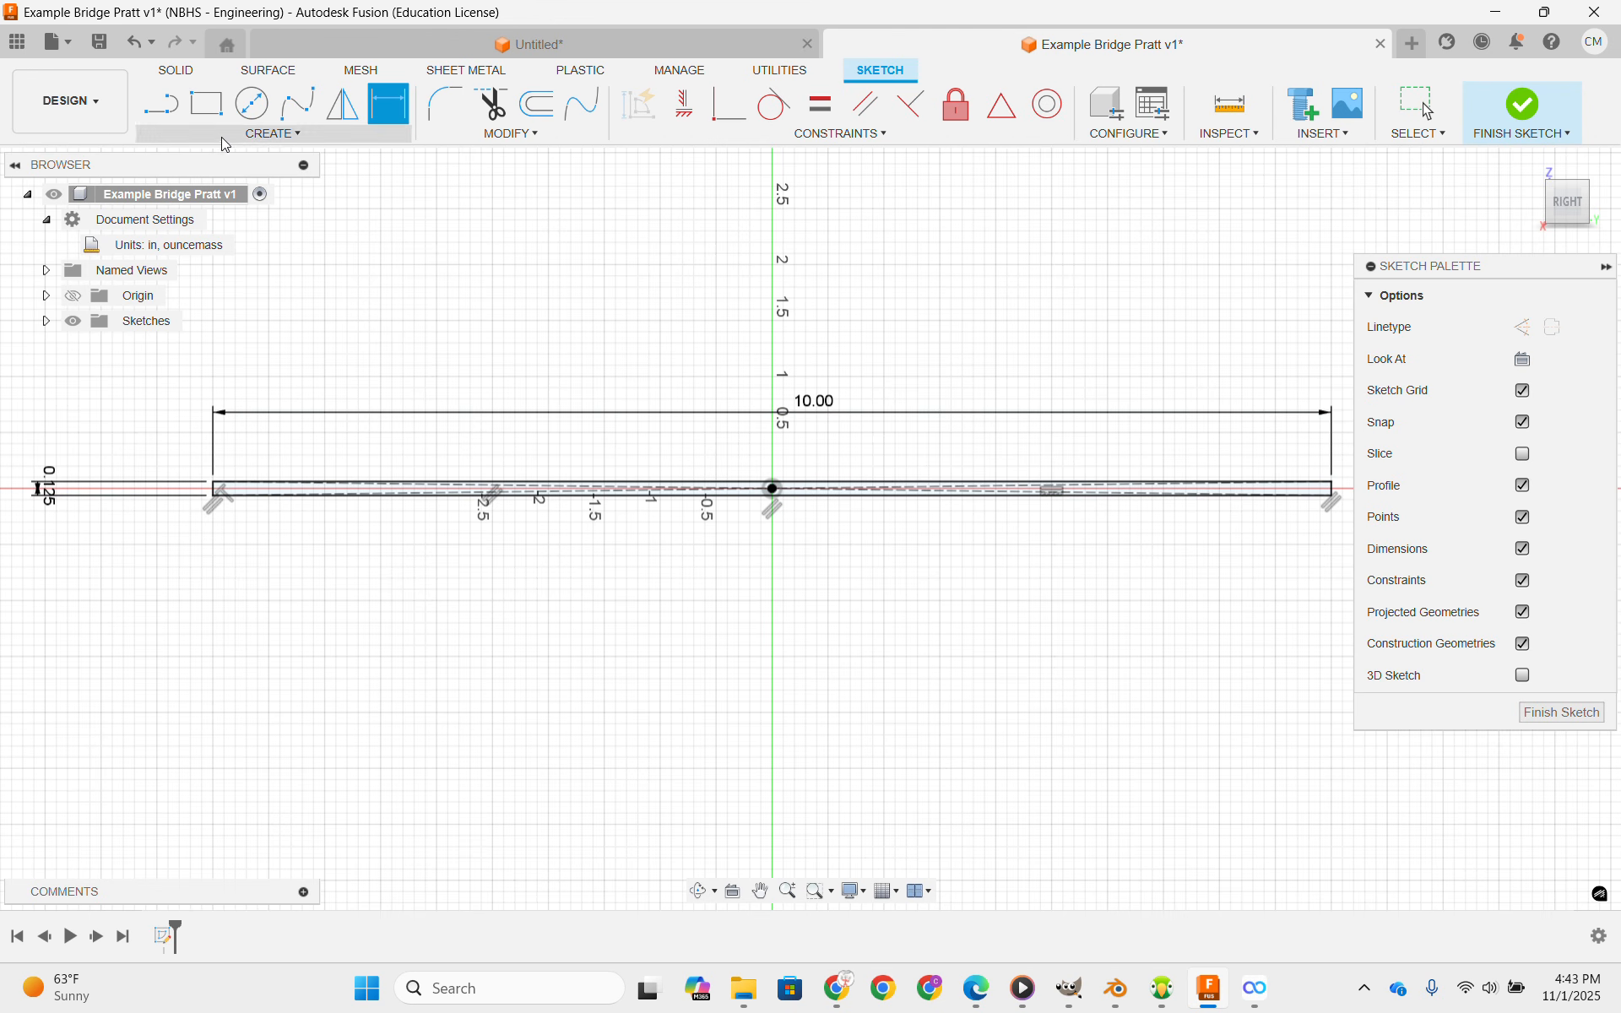
click(196, 105)
scroll(794, 483, up, 5)
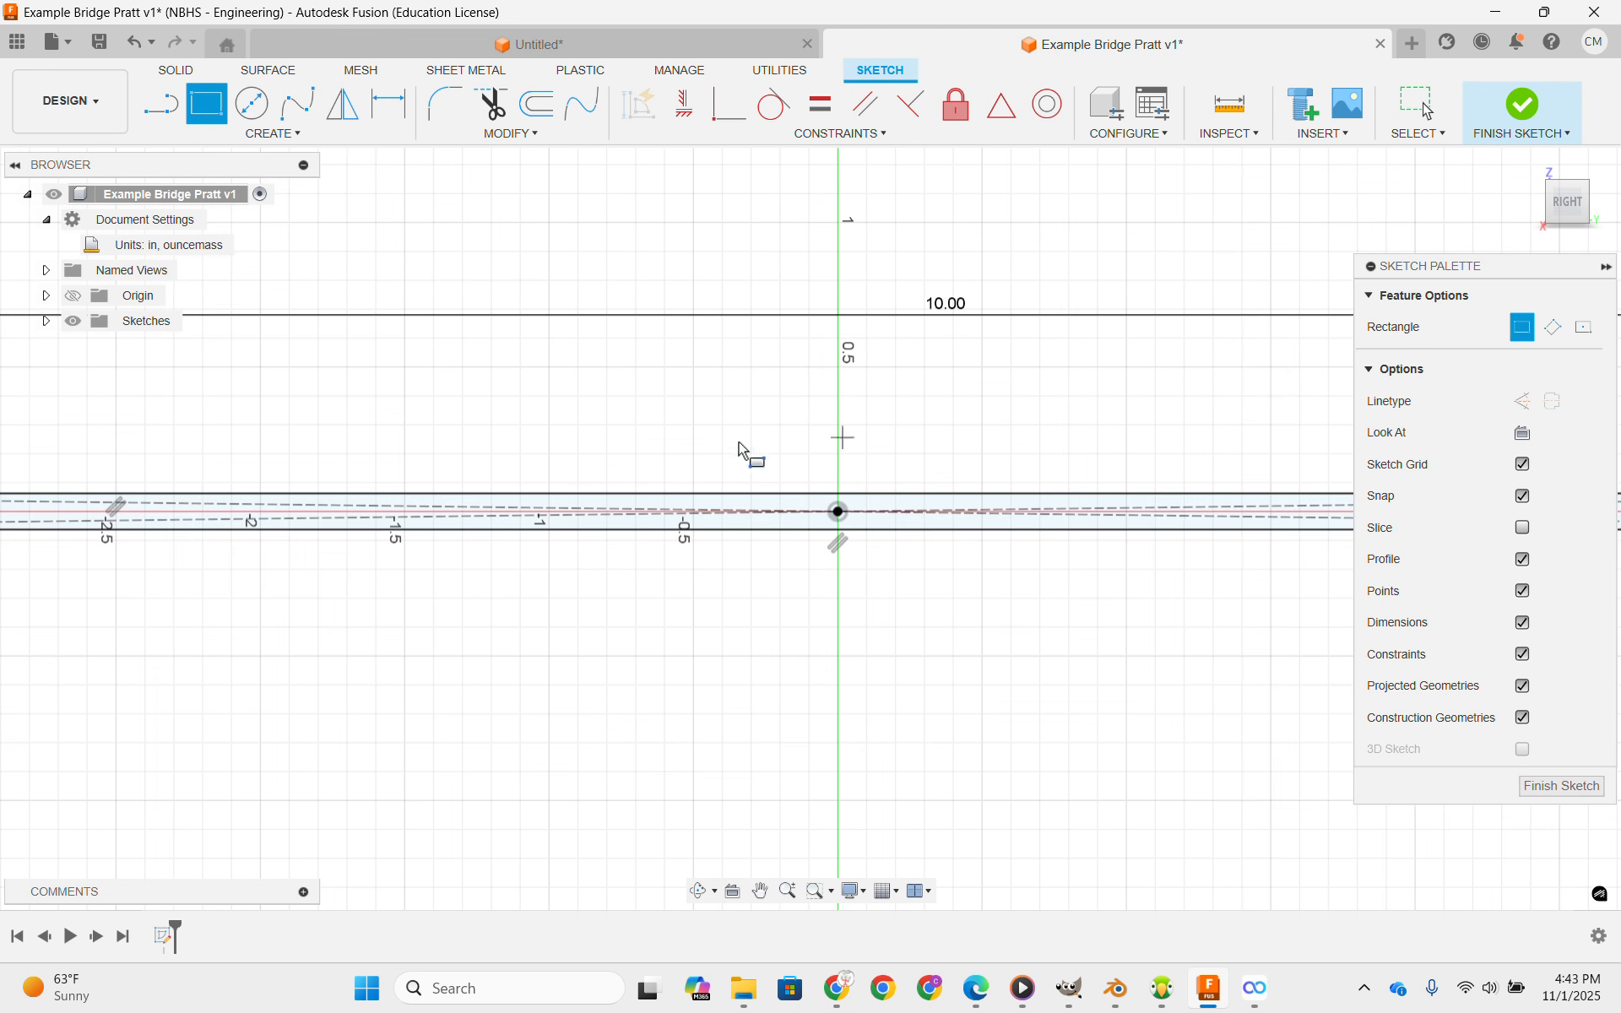
click(762, 494)
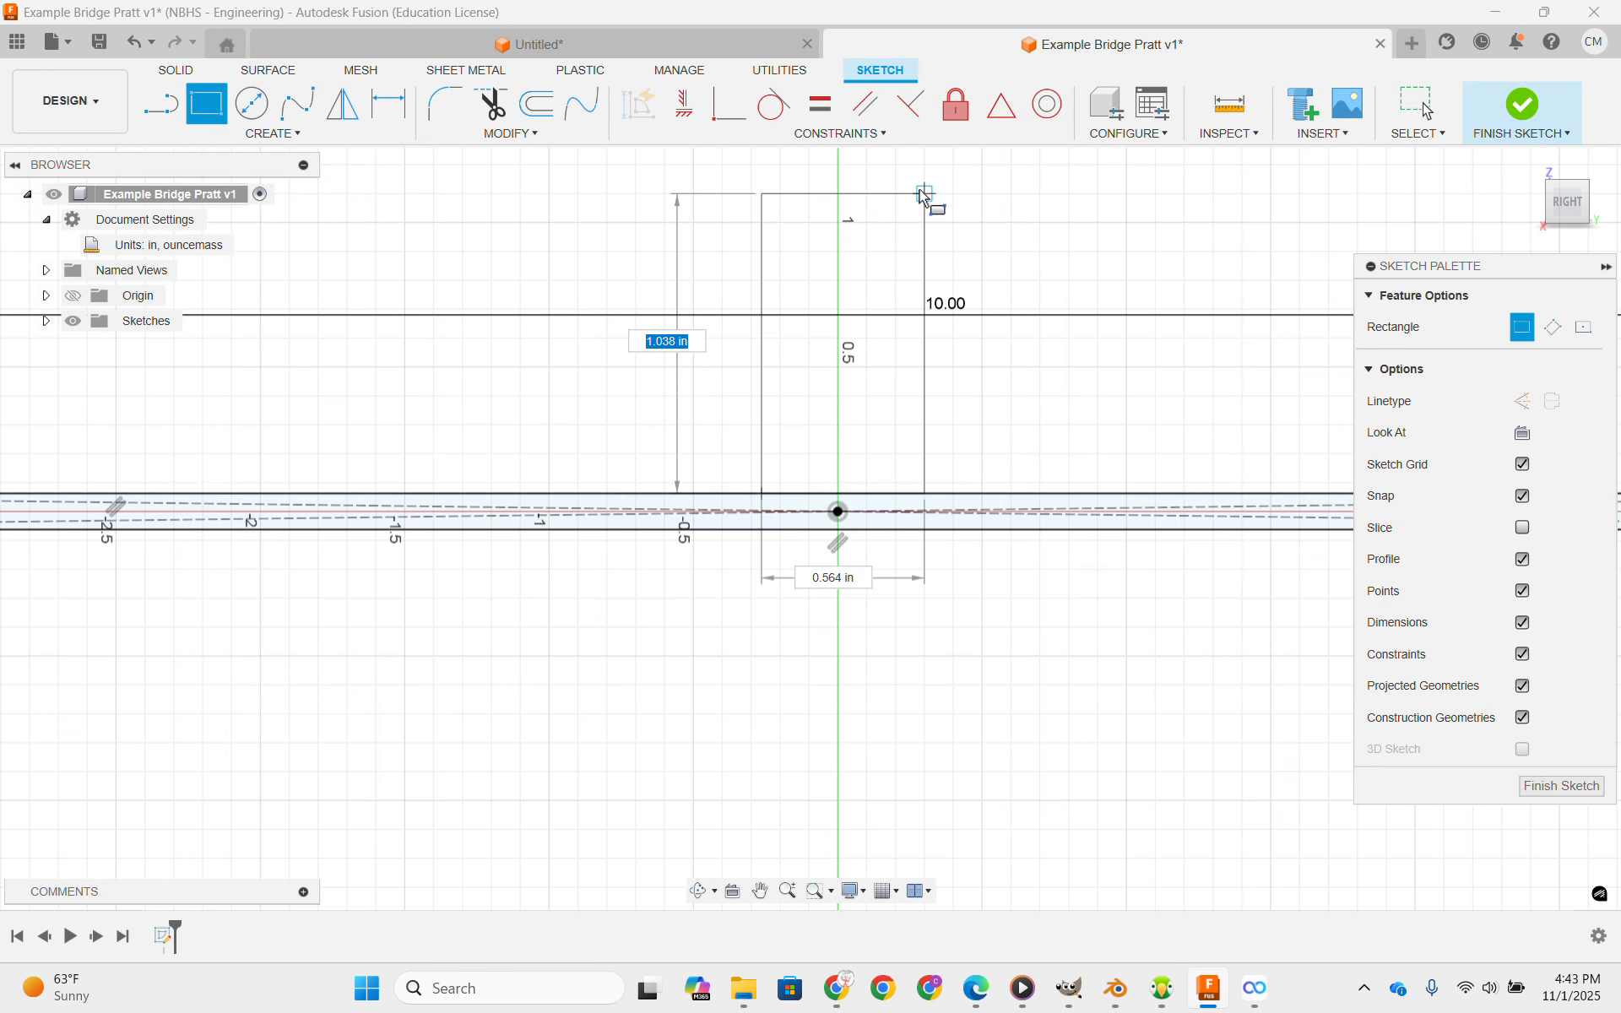
click(919, 190)
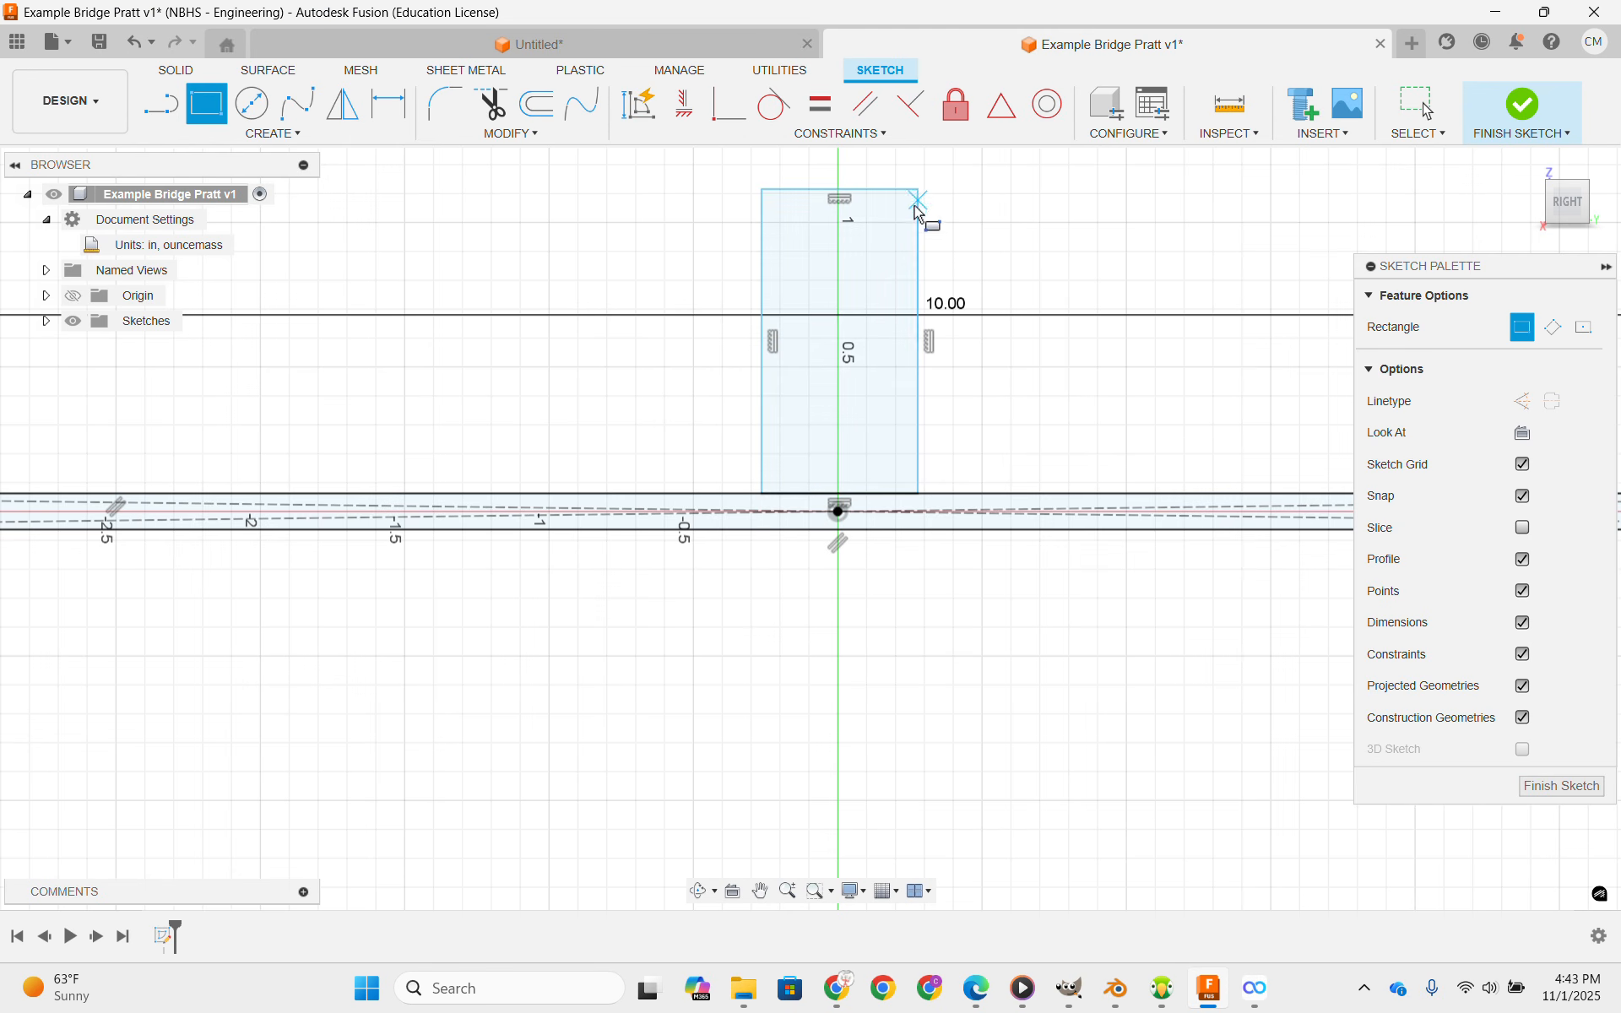
Dimension the distance from the upright rectangle's left edge to the origin as 1/16 in.
click(384, 108)
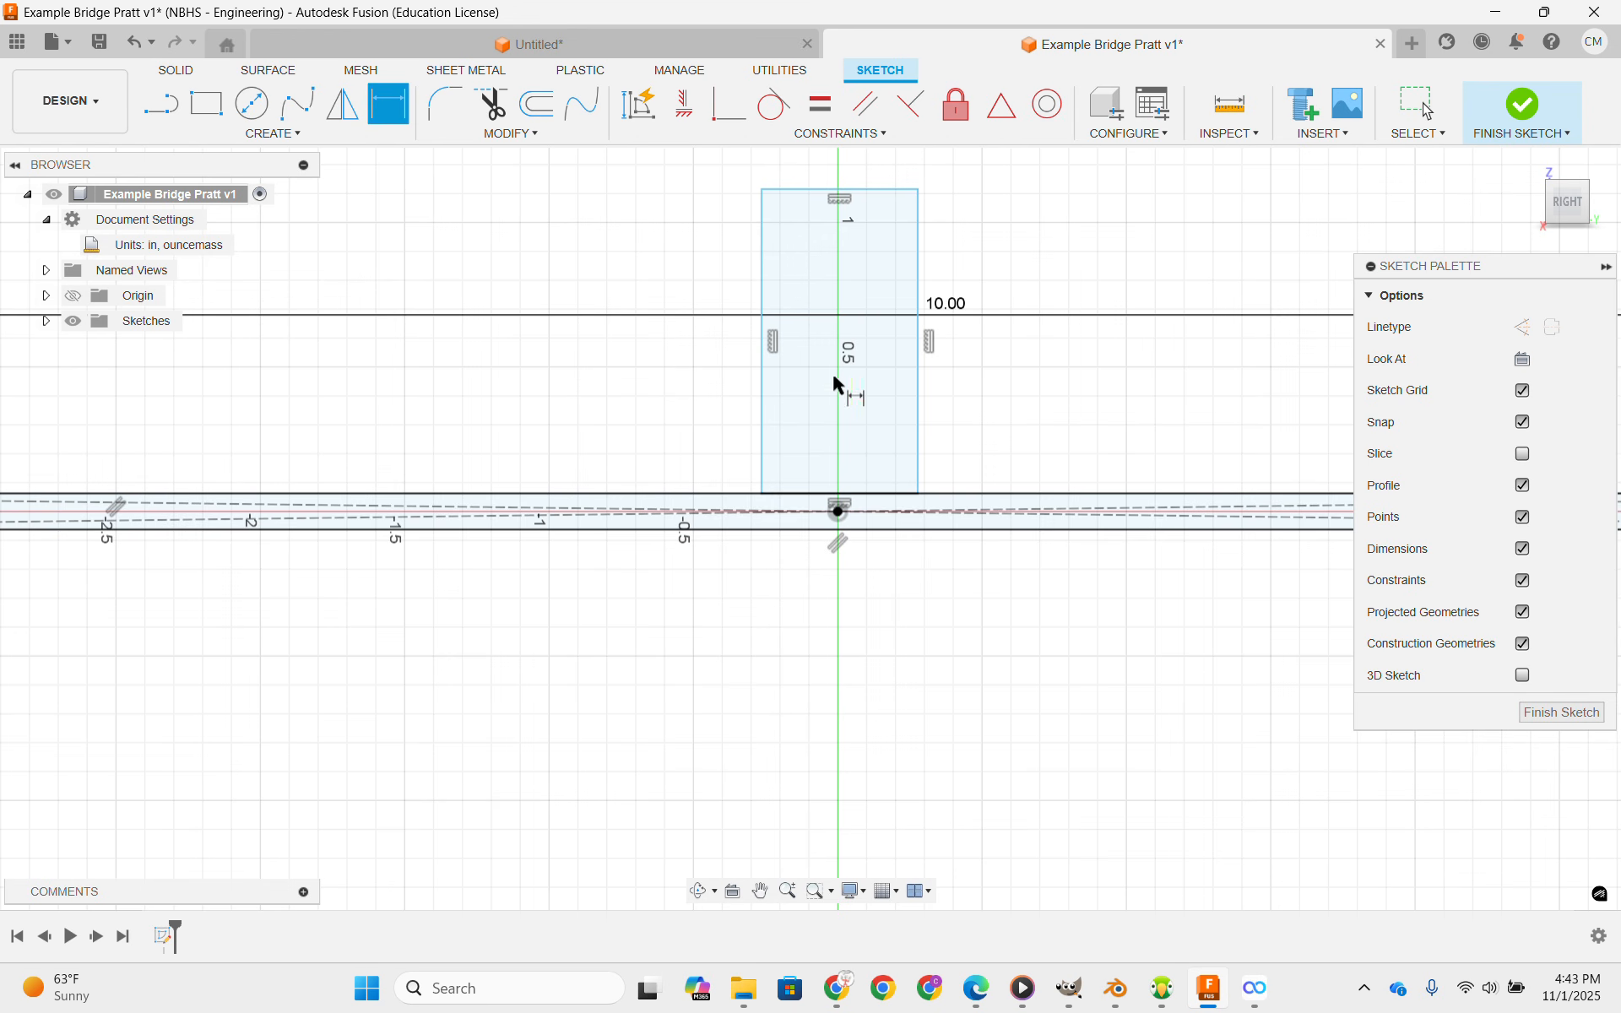
click(765, 438)
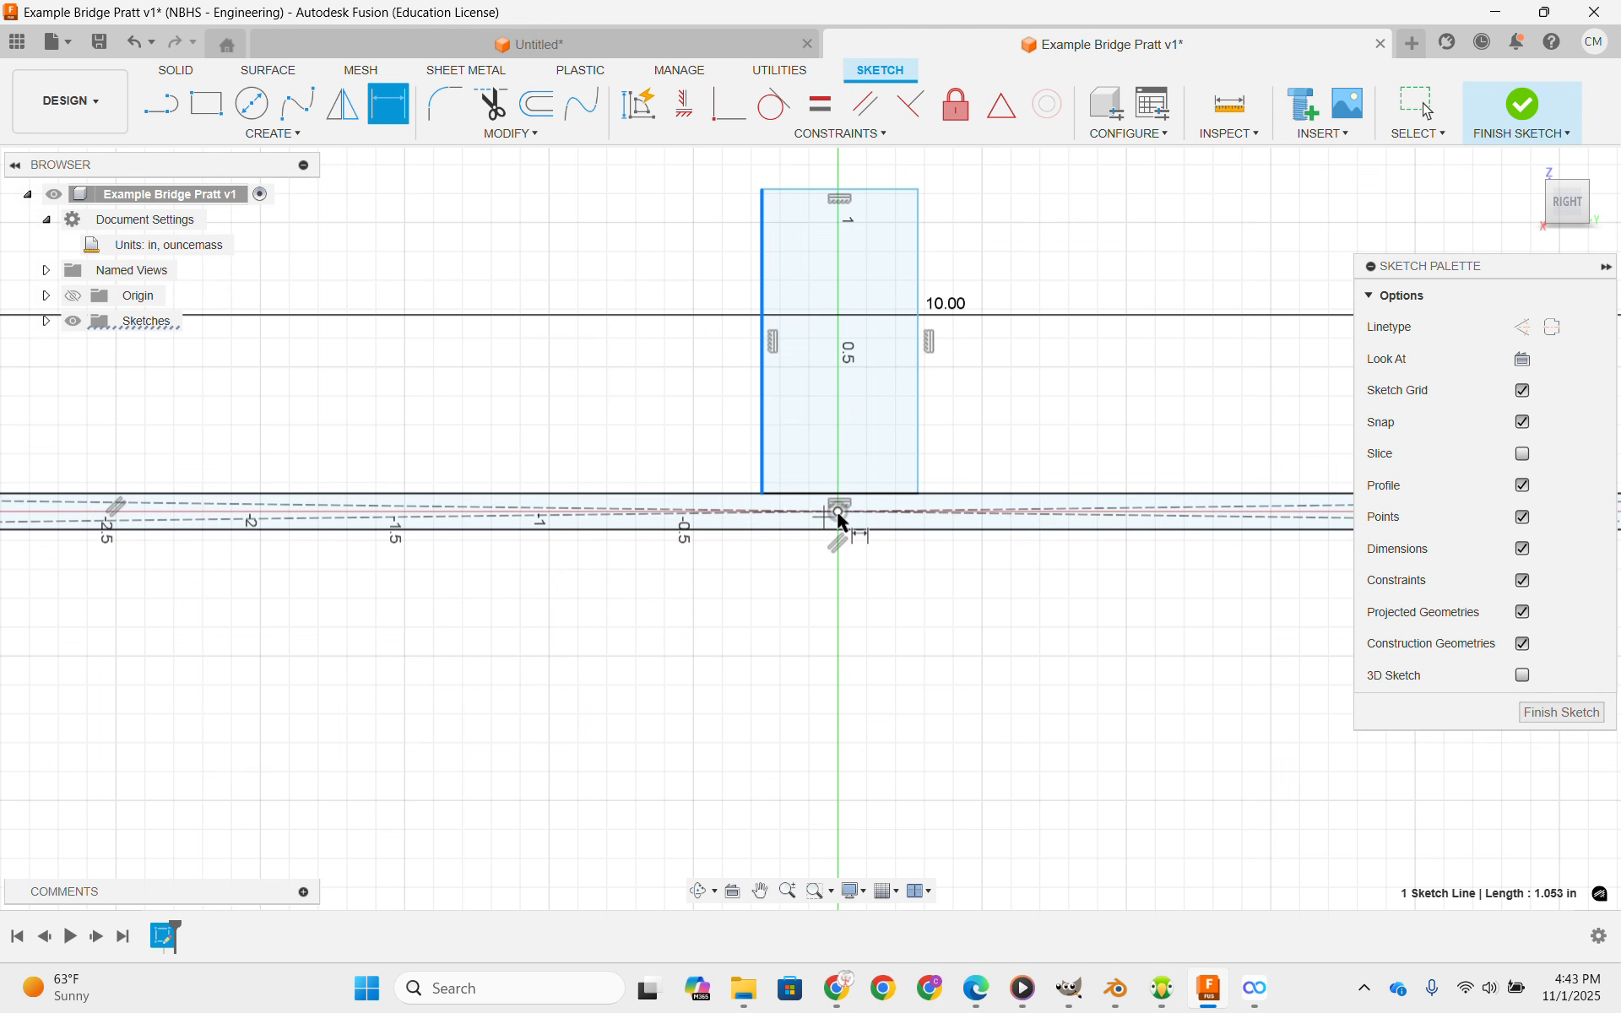
click(838, 511)
click(833, 378)
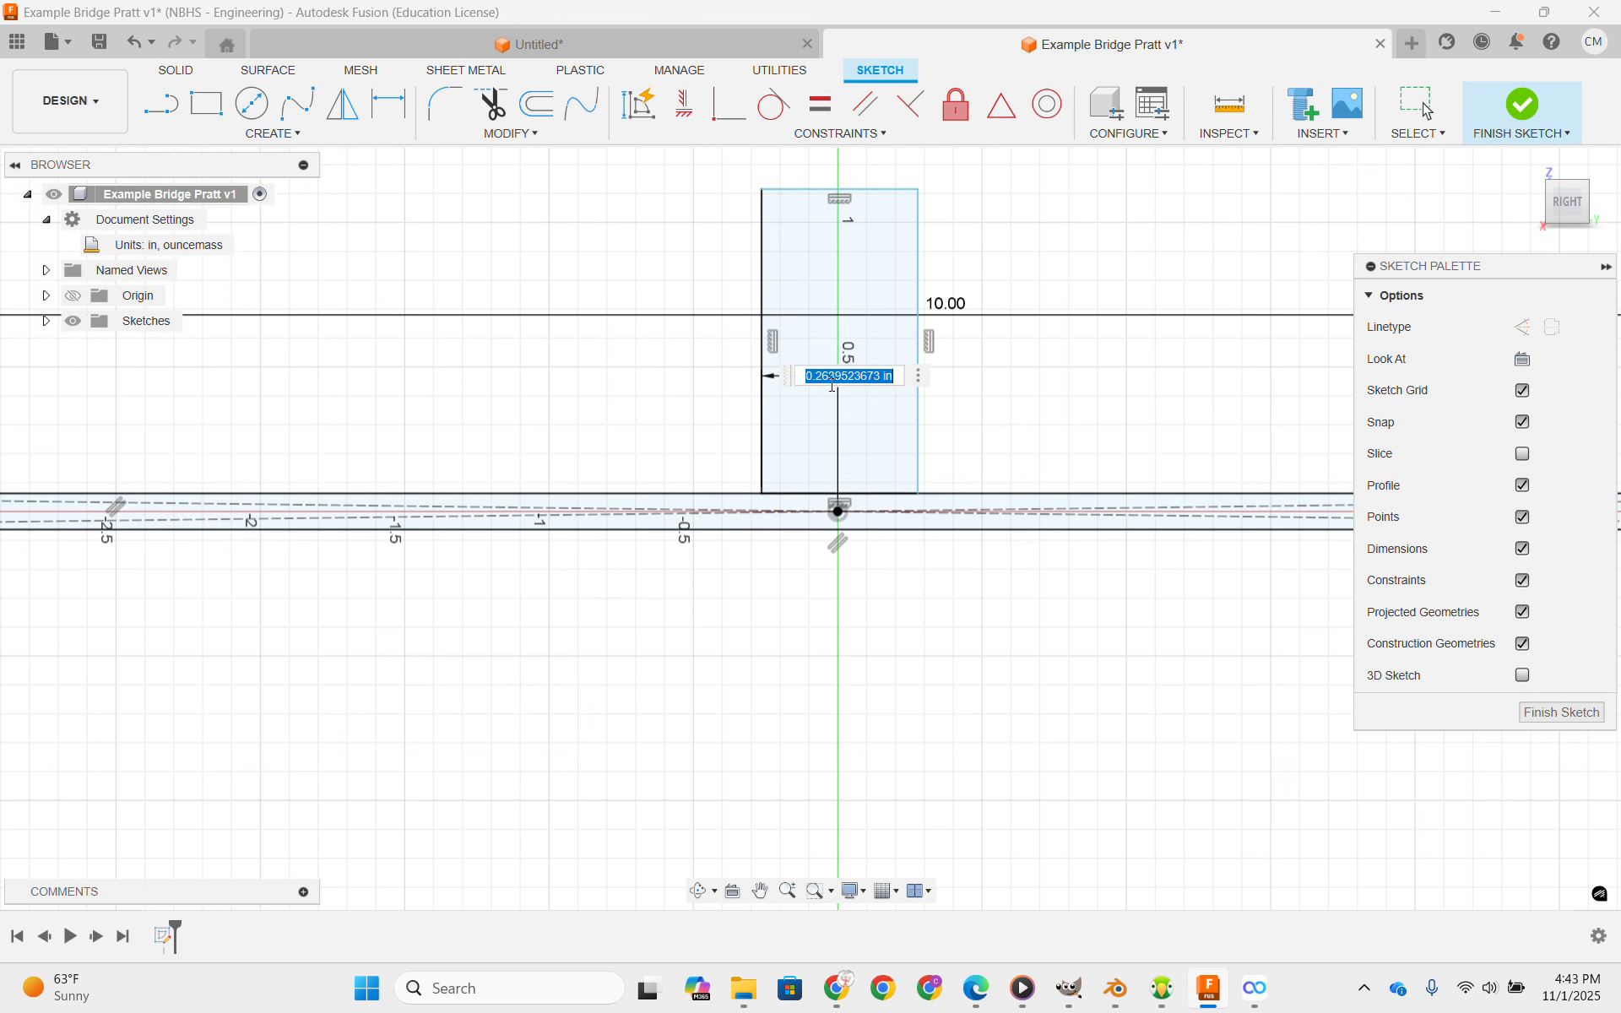
text(1/16)
key(Return)
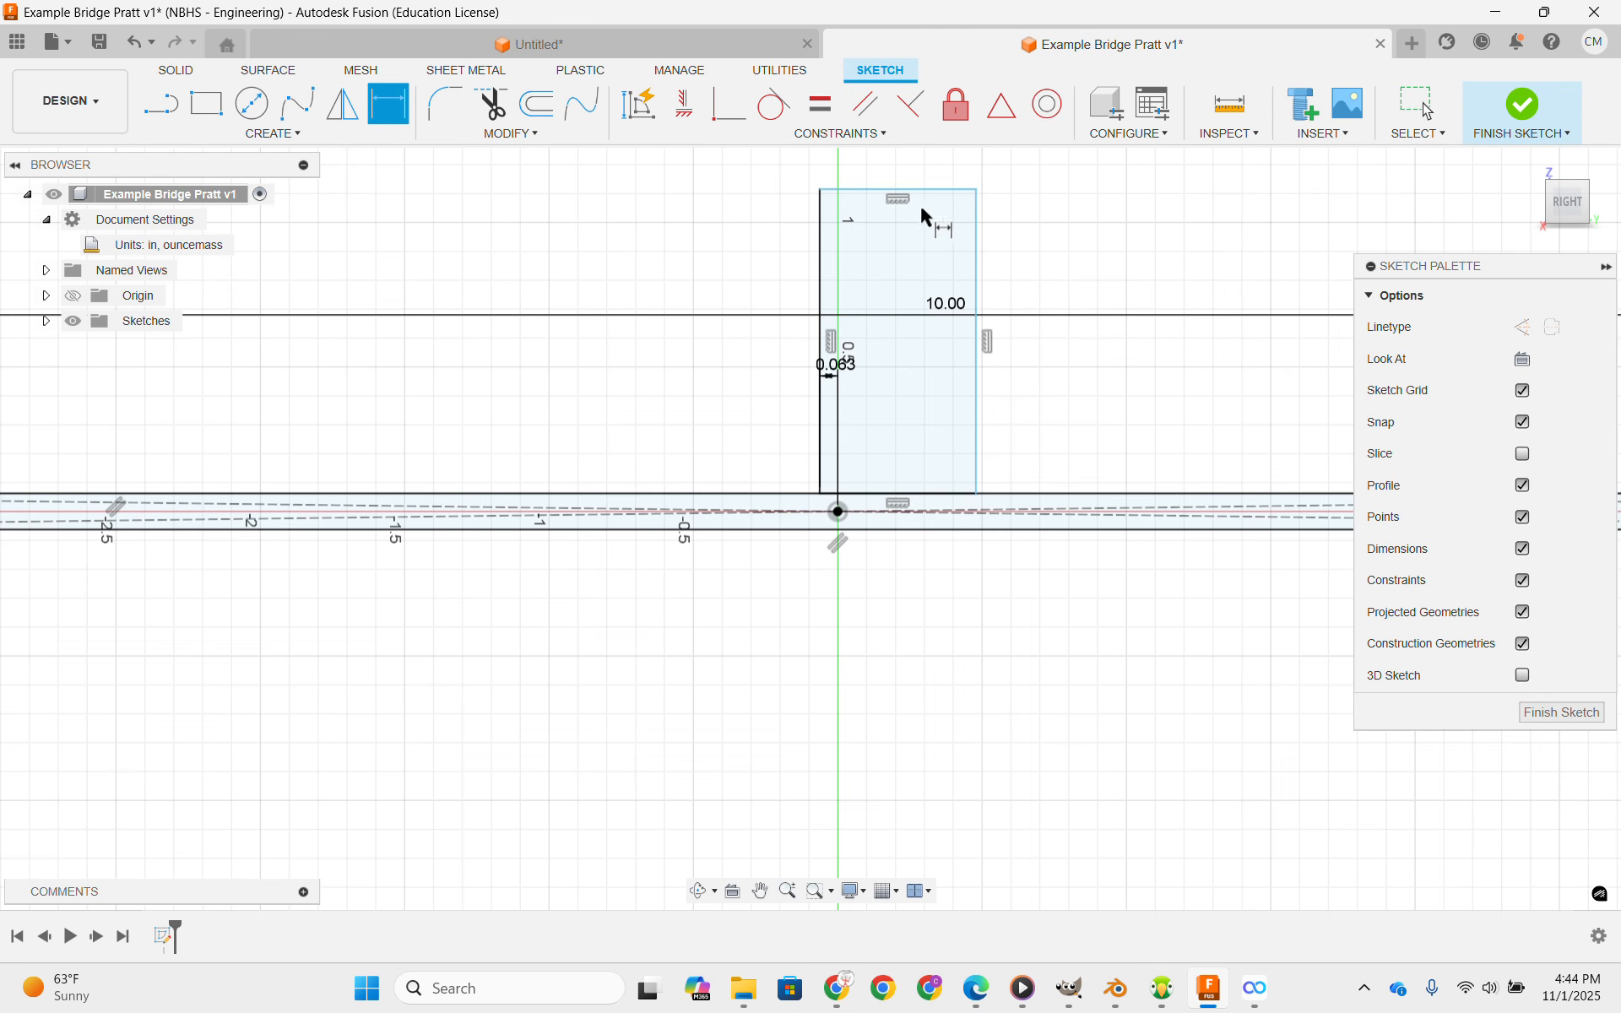
Dimension the upright's width along its top edge to 1/8 in.
scroll(926, 218, down, 2)
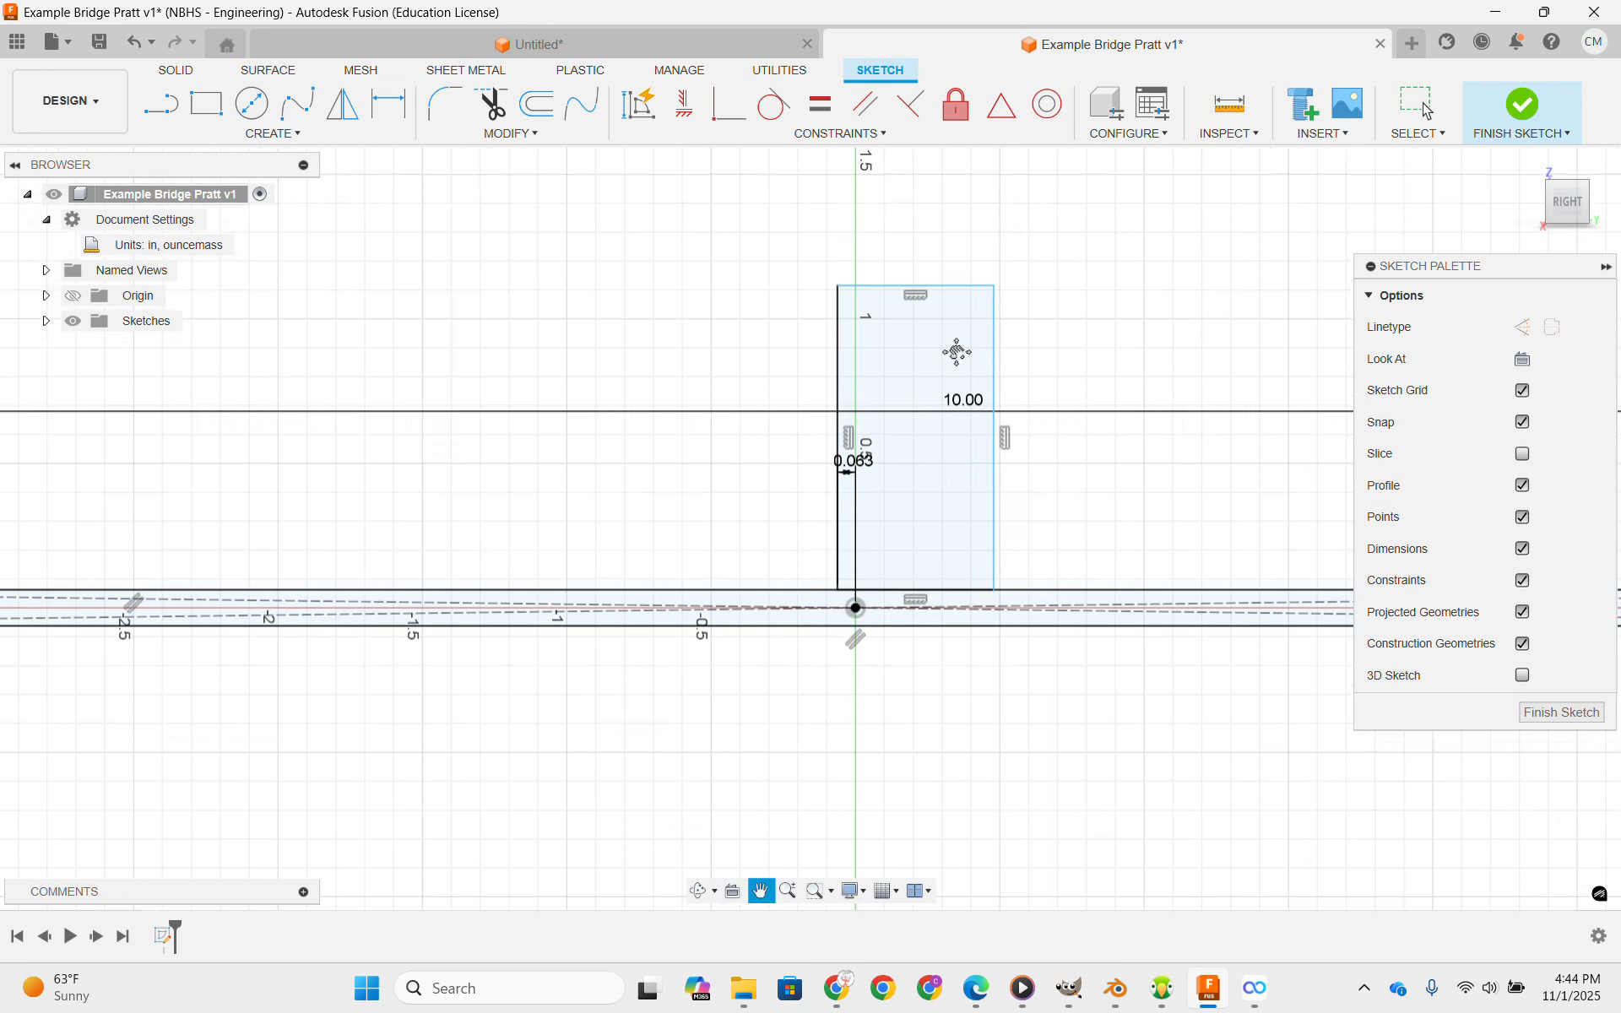
click(937, 299)
click(969, 229)
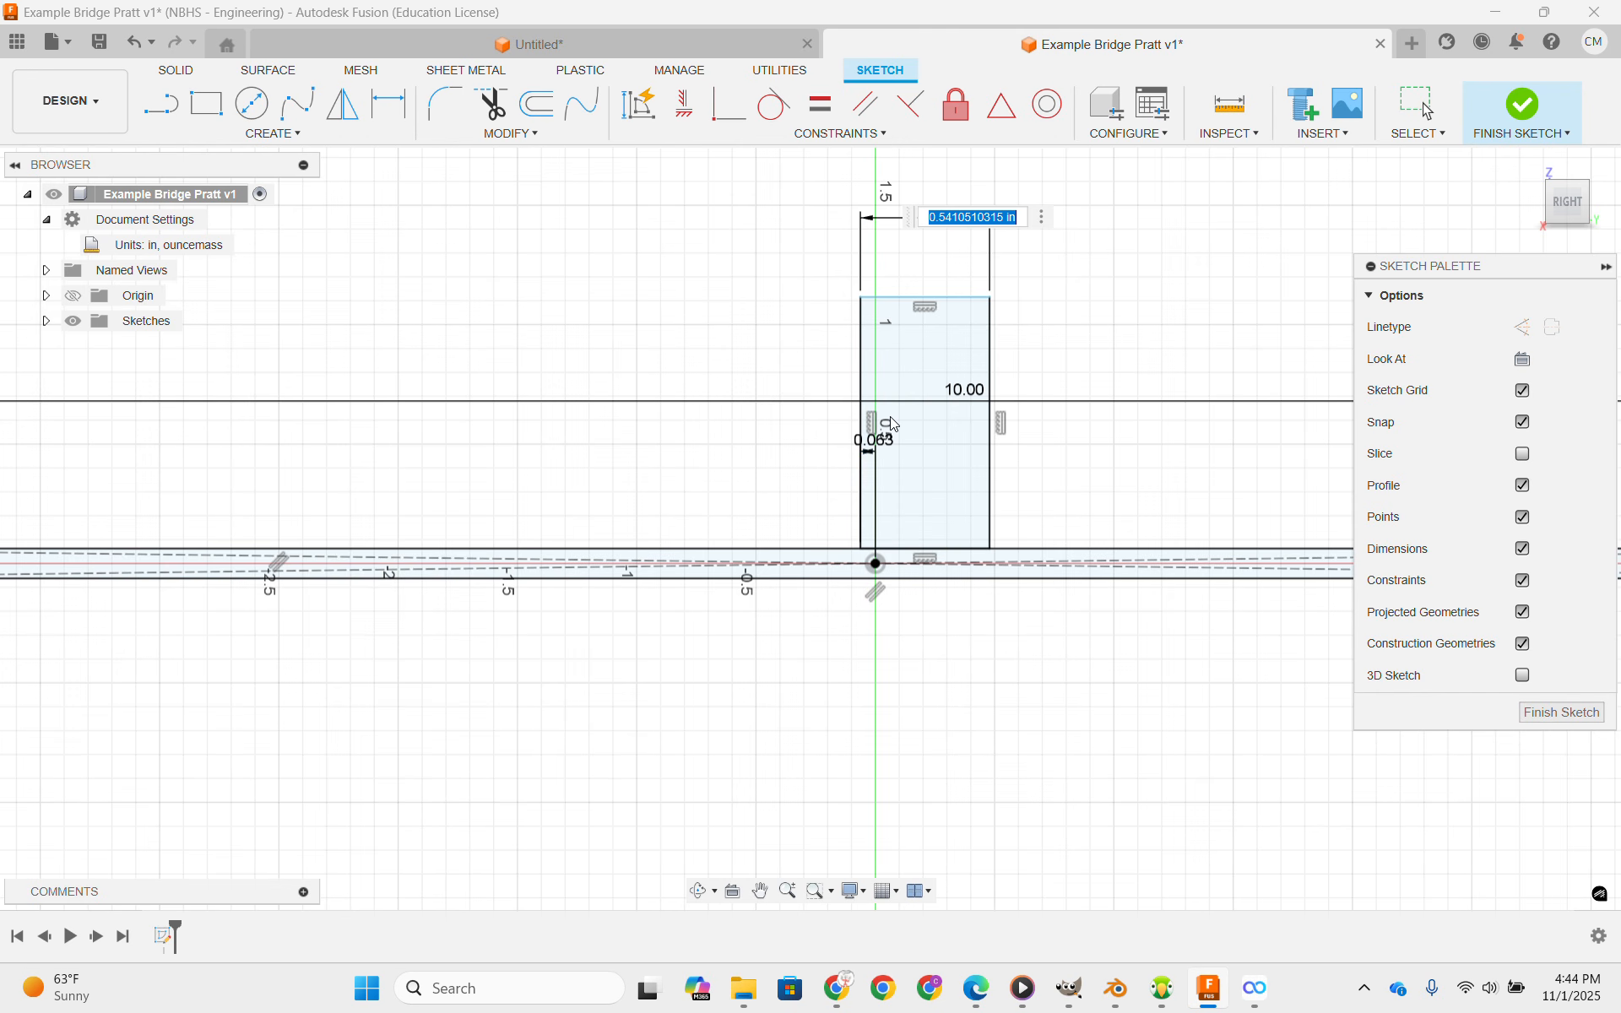
text(1/8)
key(Return)
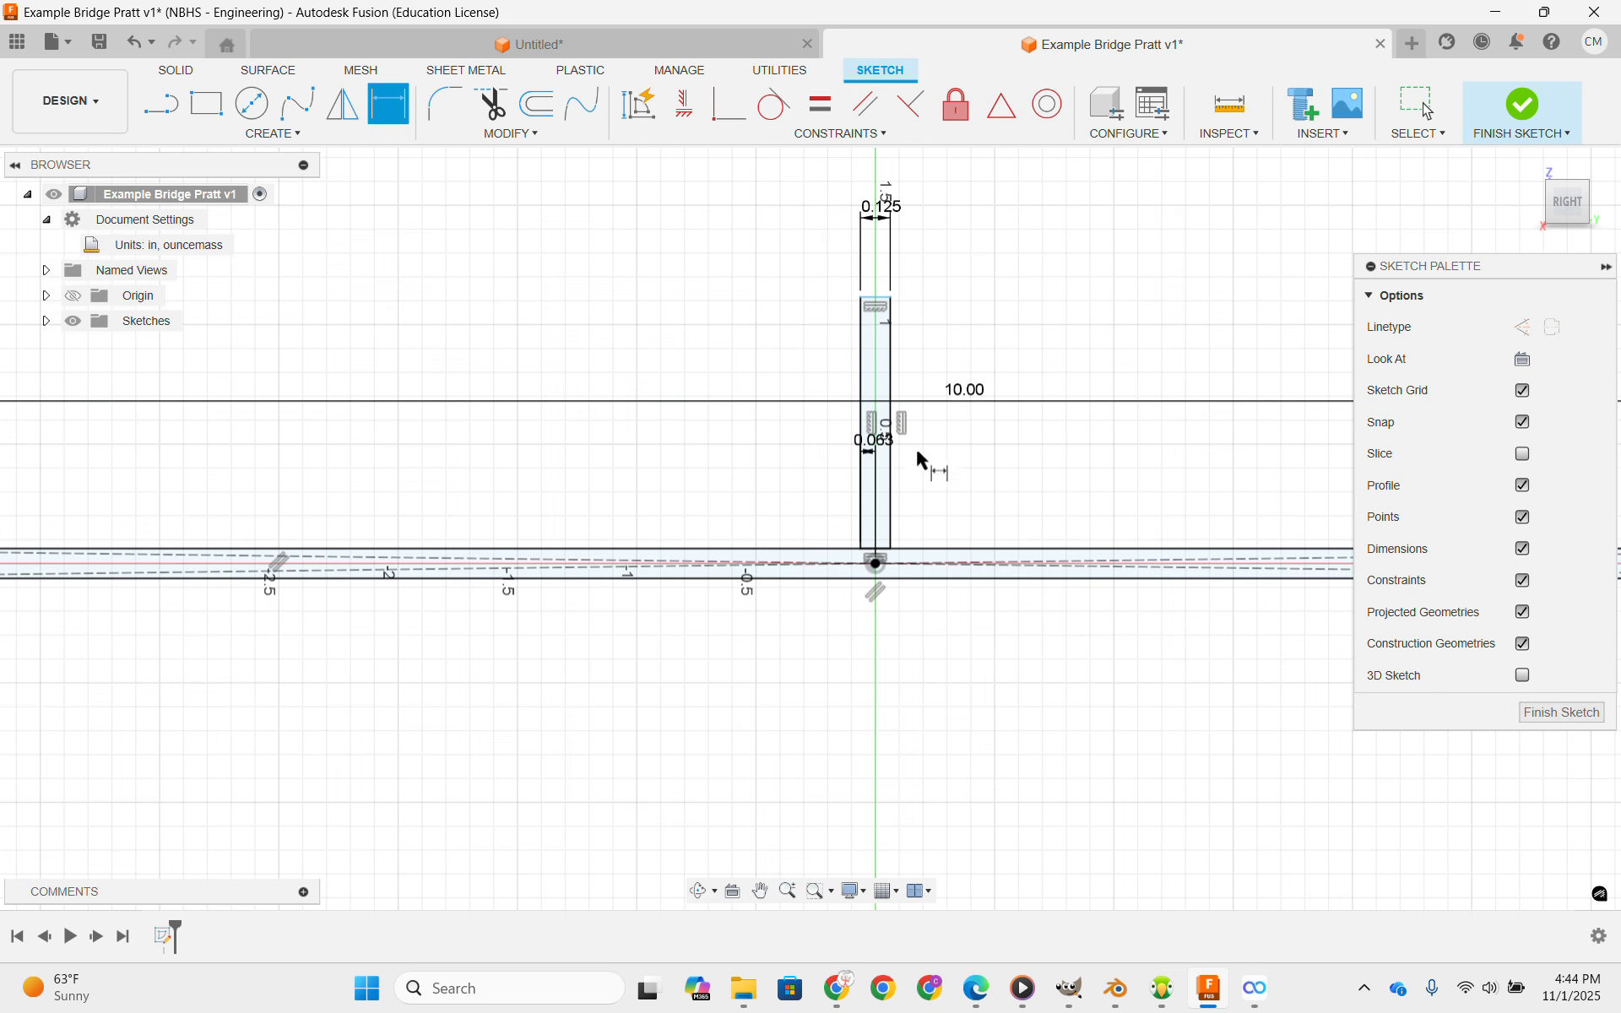
Dimension the upright's height along its right edge to 2.25 in.
click(893, 450)
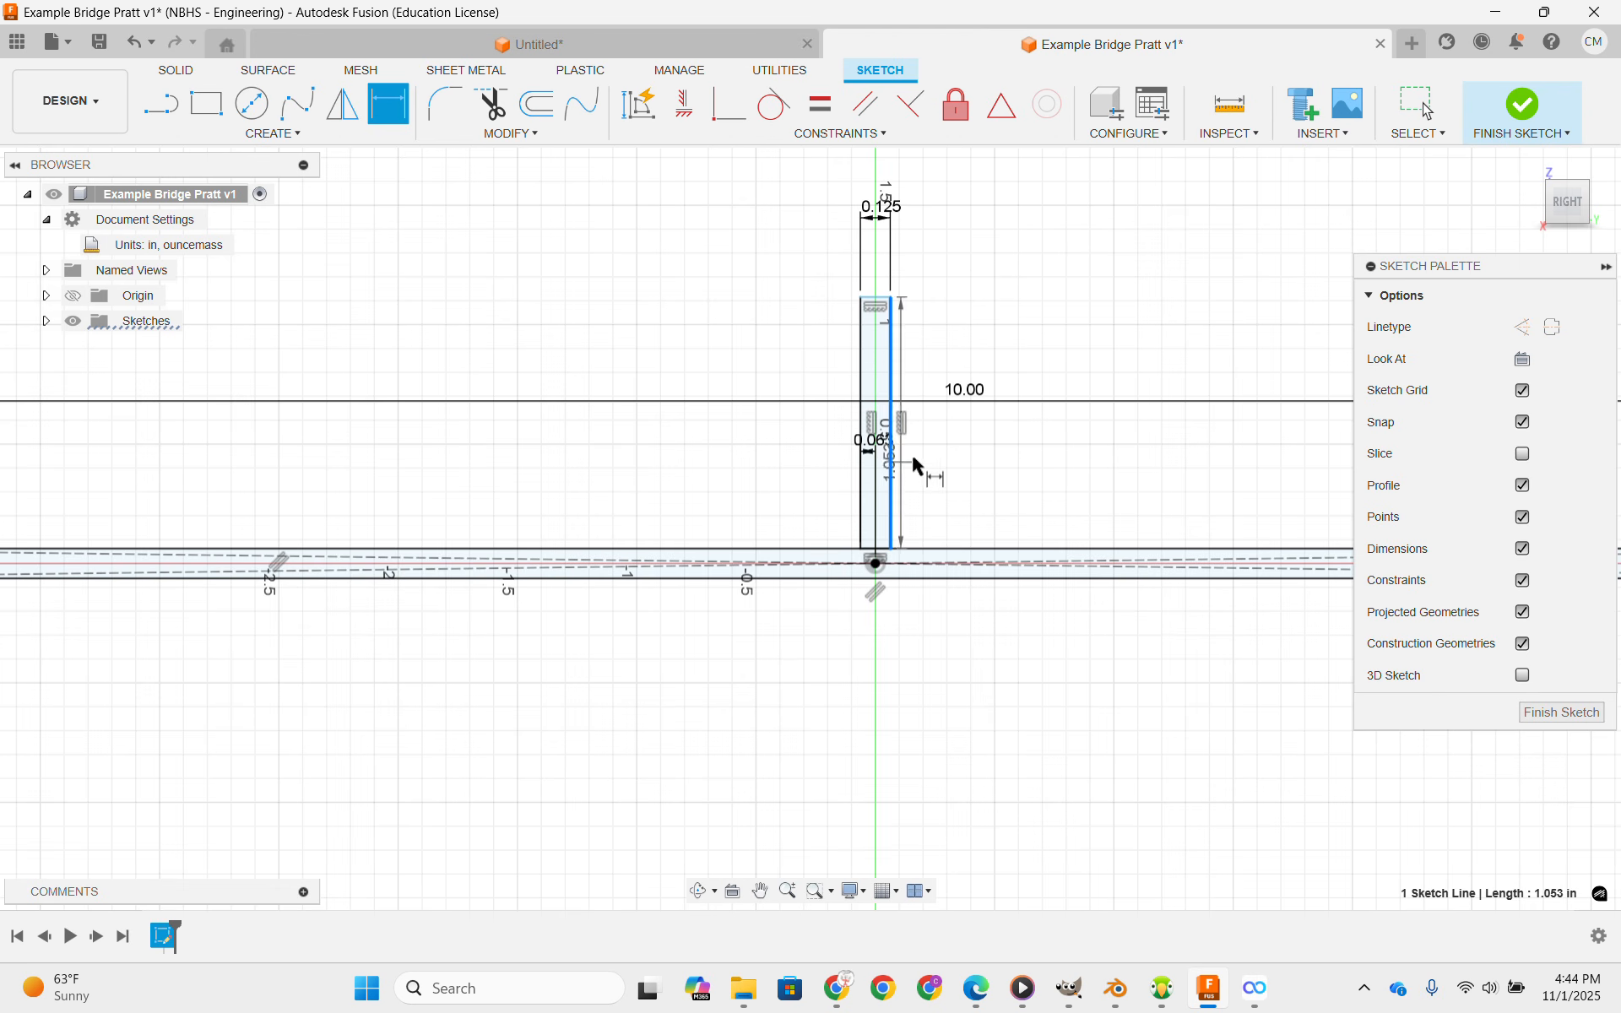
click(966, 430)
text(2.2)
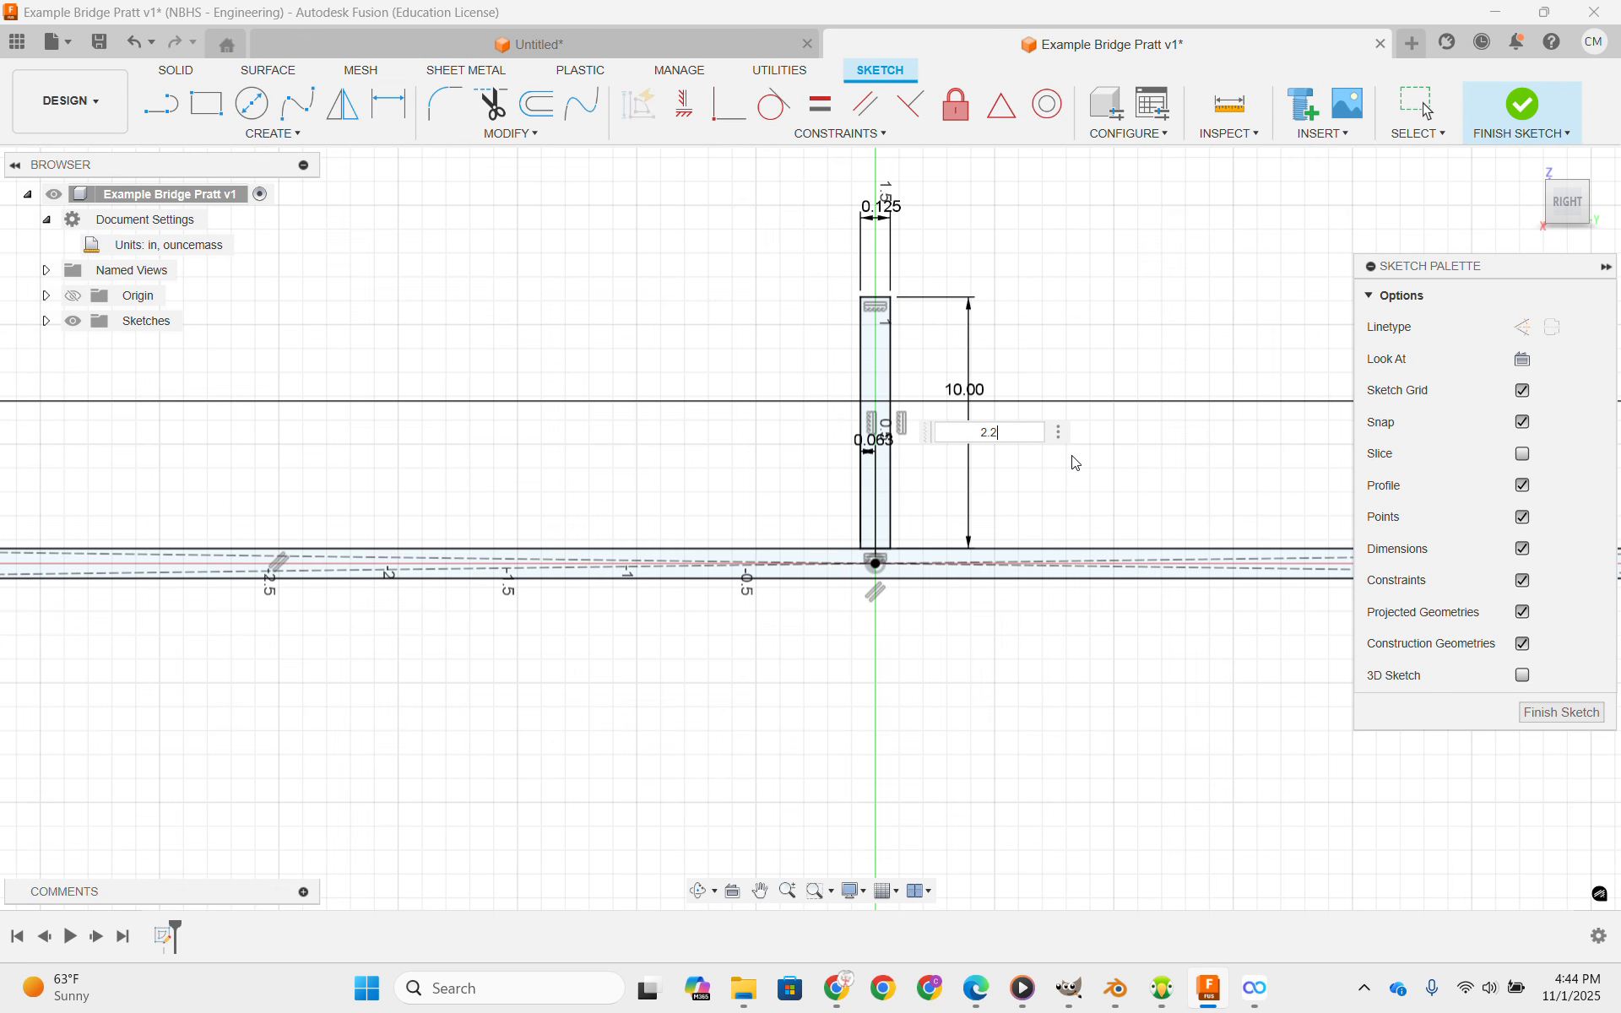
text(5)
key(Return)
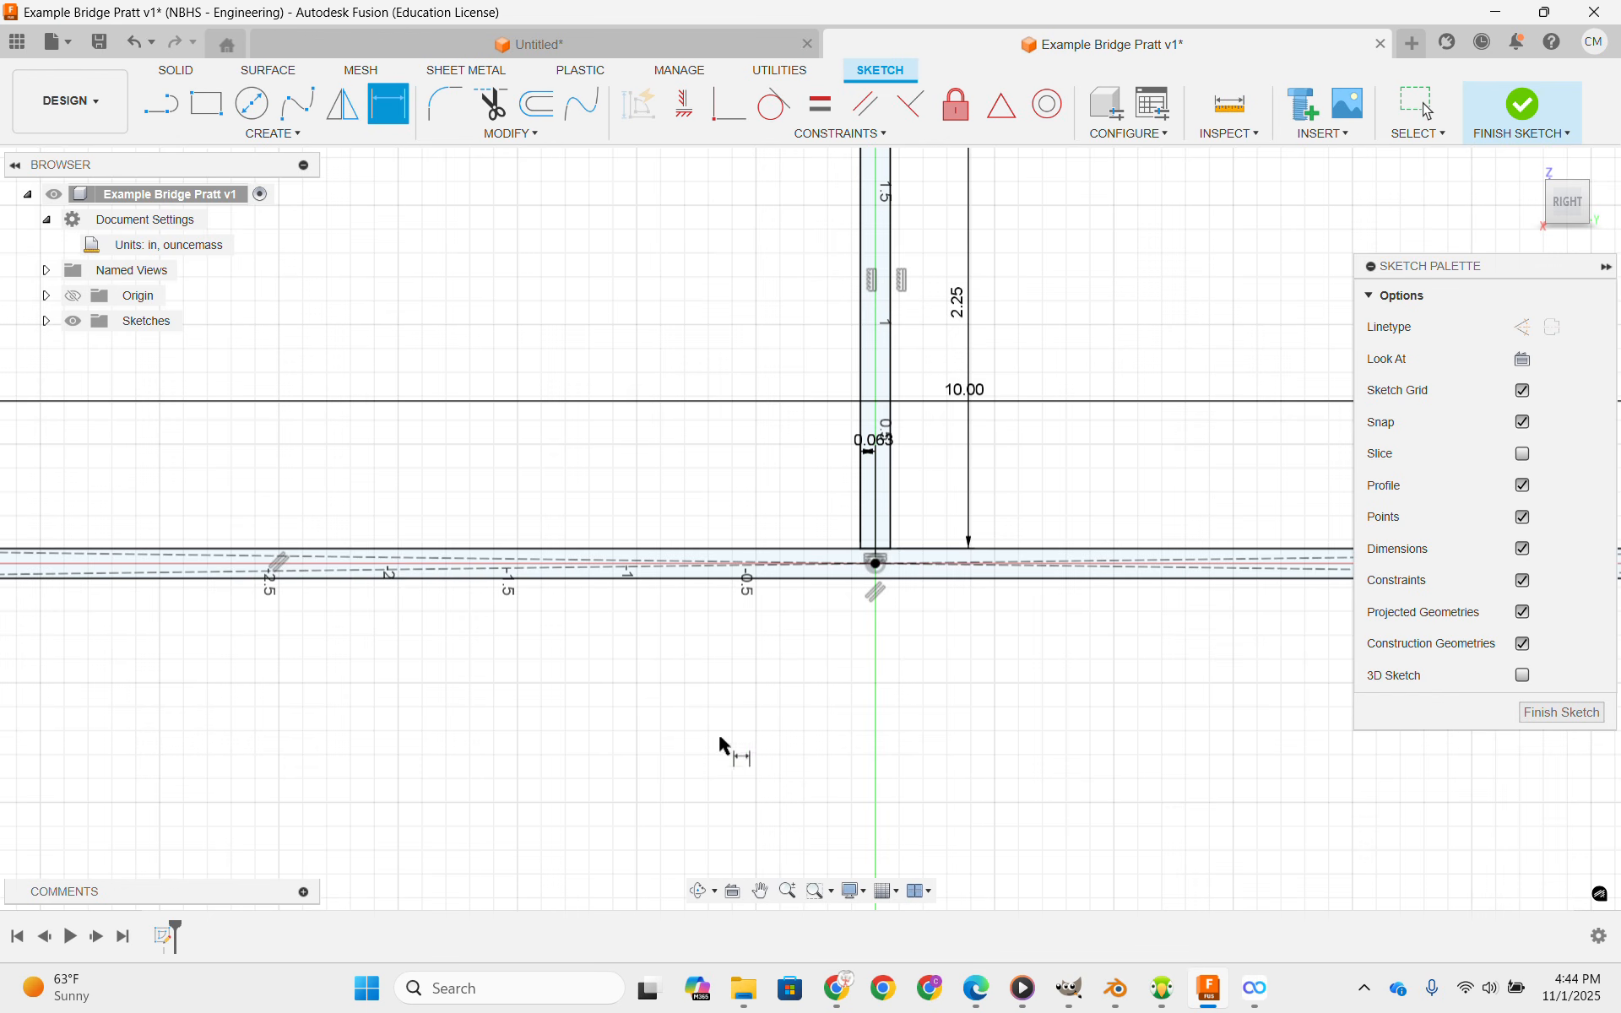
Draw a slanted end member with lines from the beam's upper-left corner, about 2.6 in long and 0.6 in wide, with a flat top, ending on the beam.
scroll(787, 584, down, 3)
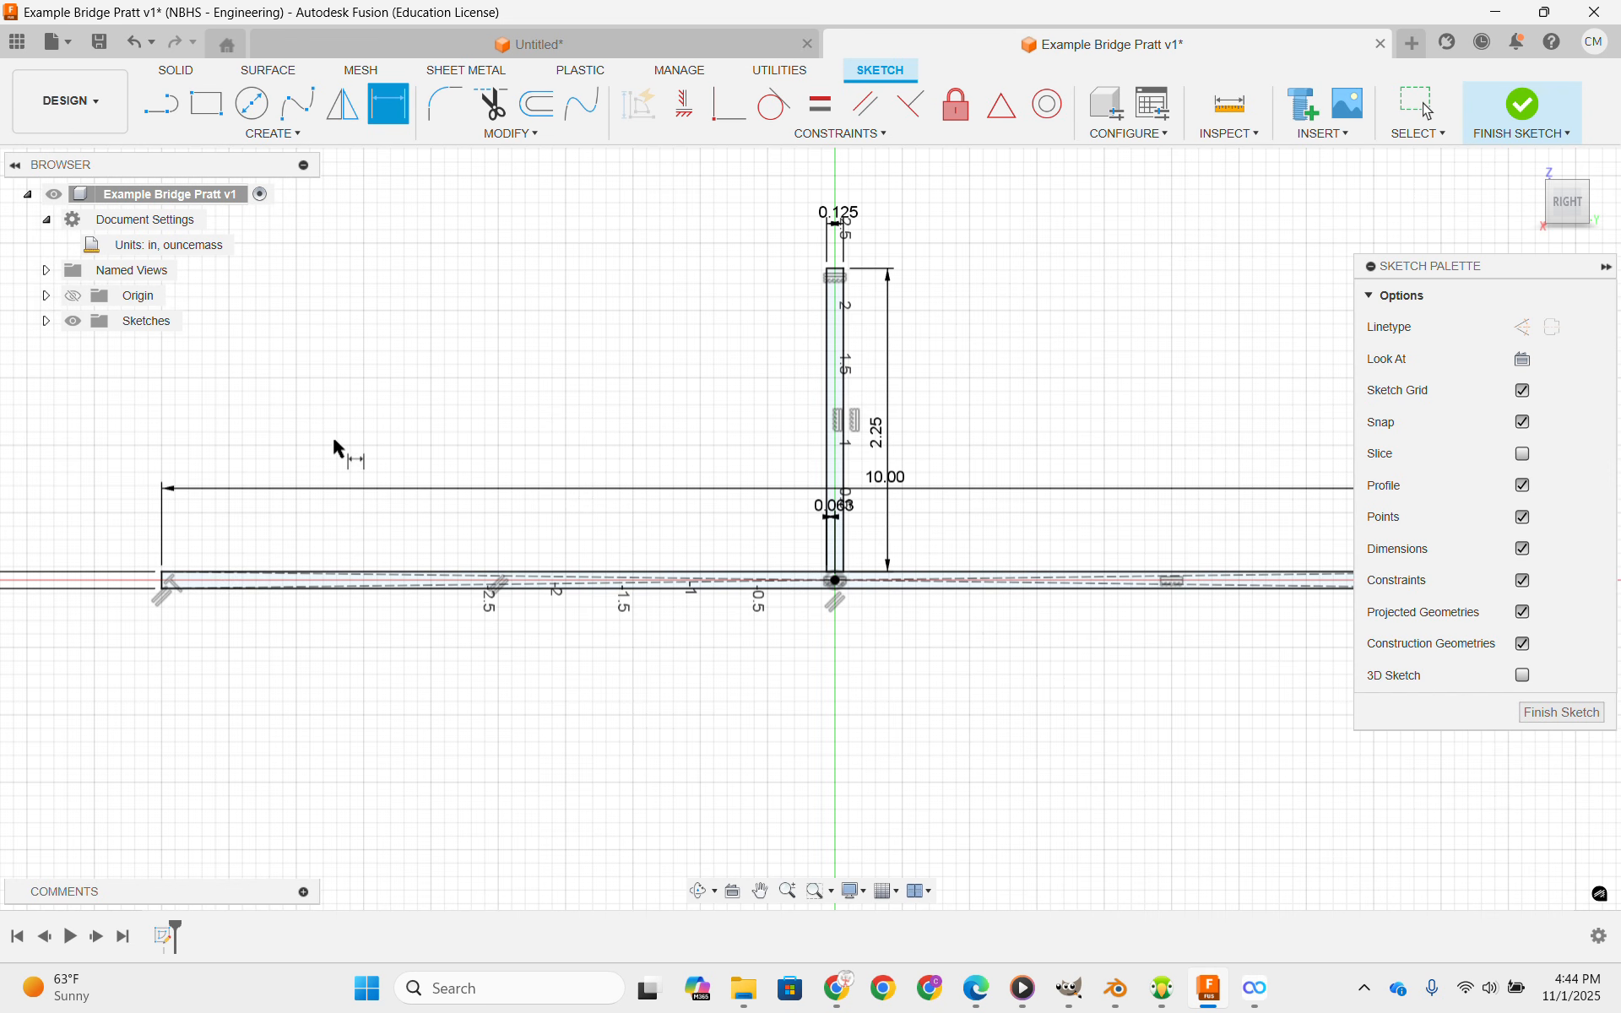
mouse_move(380, 431)
middle_down()
mouse_move(637, 402)
mouse_move(516, 423)
middle_up()
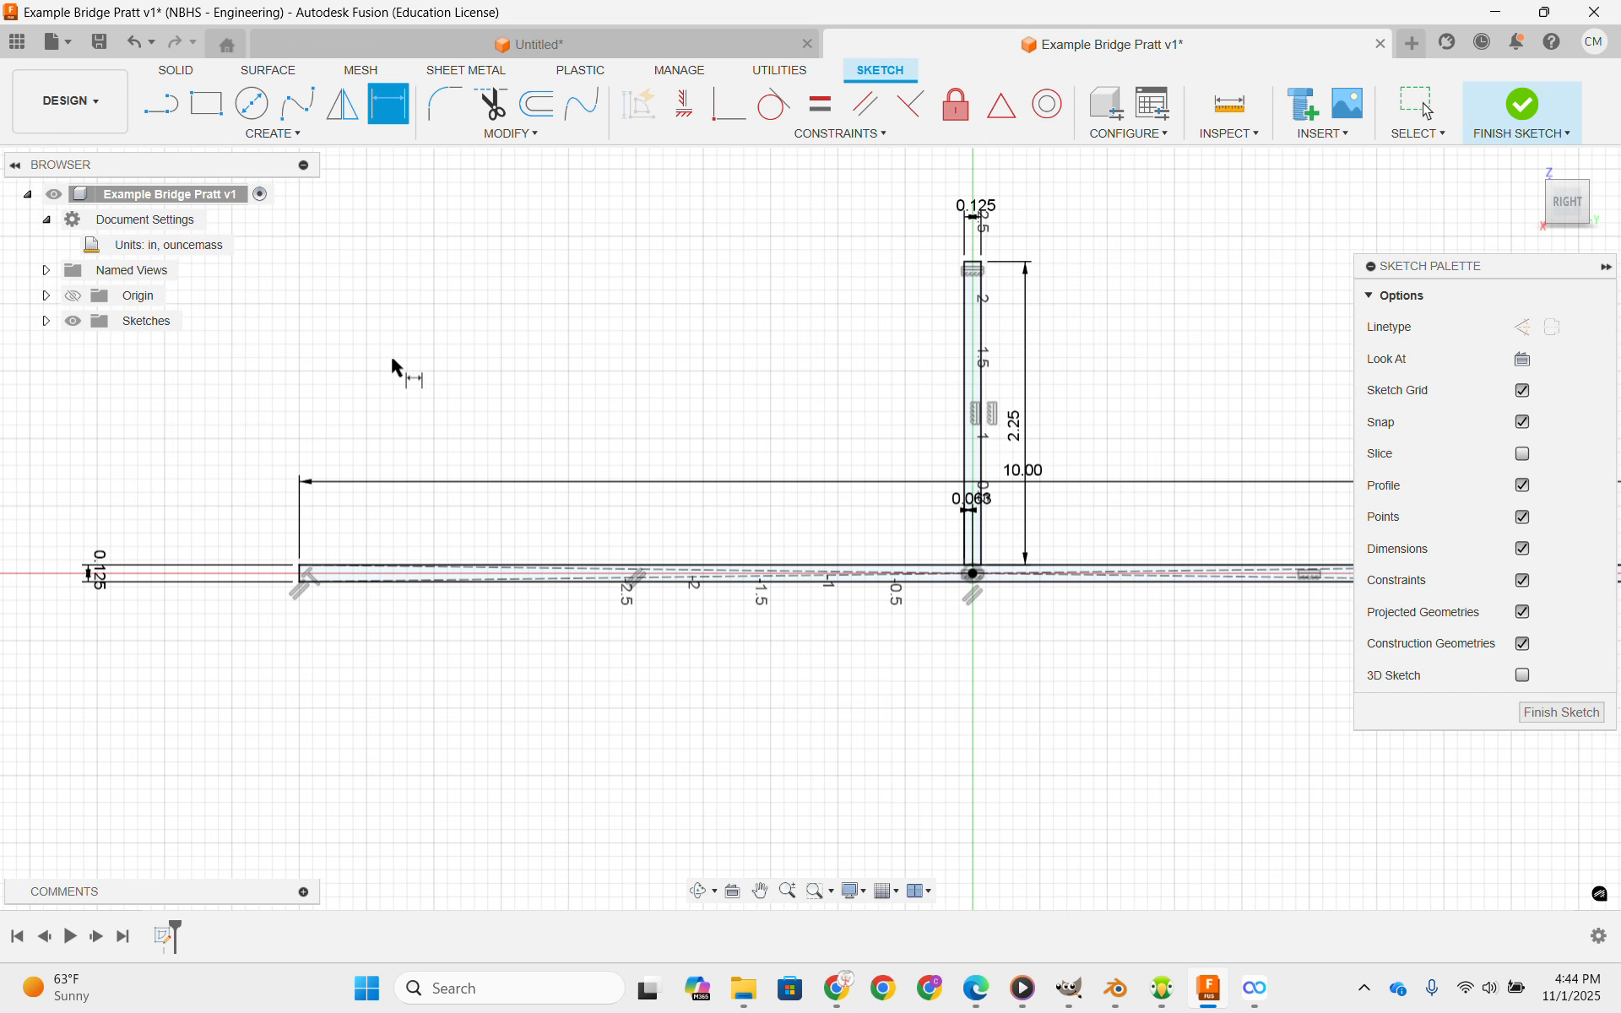
click(173, 104)
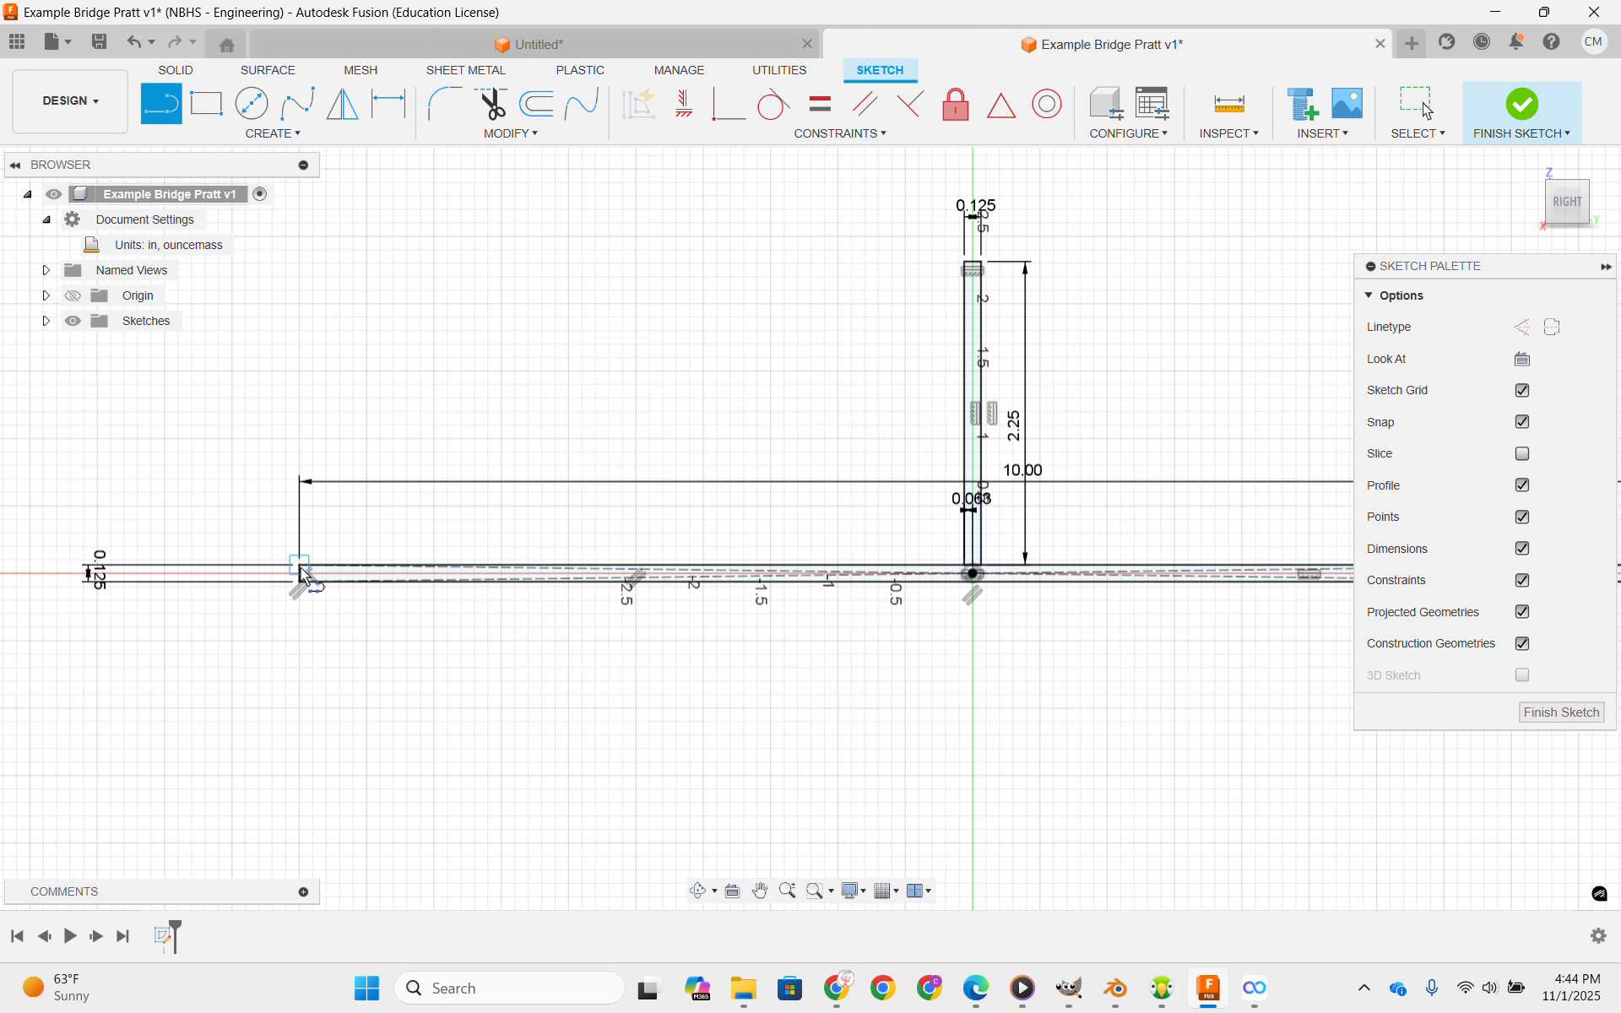
click(300, 570)
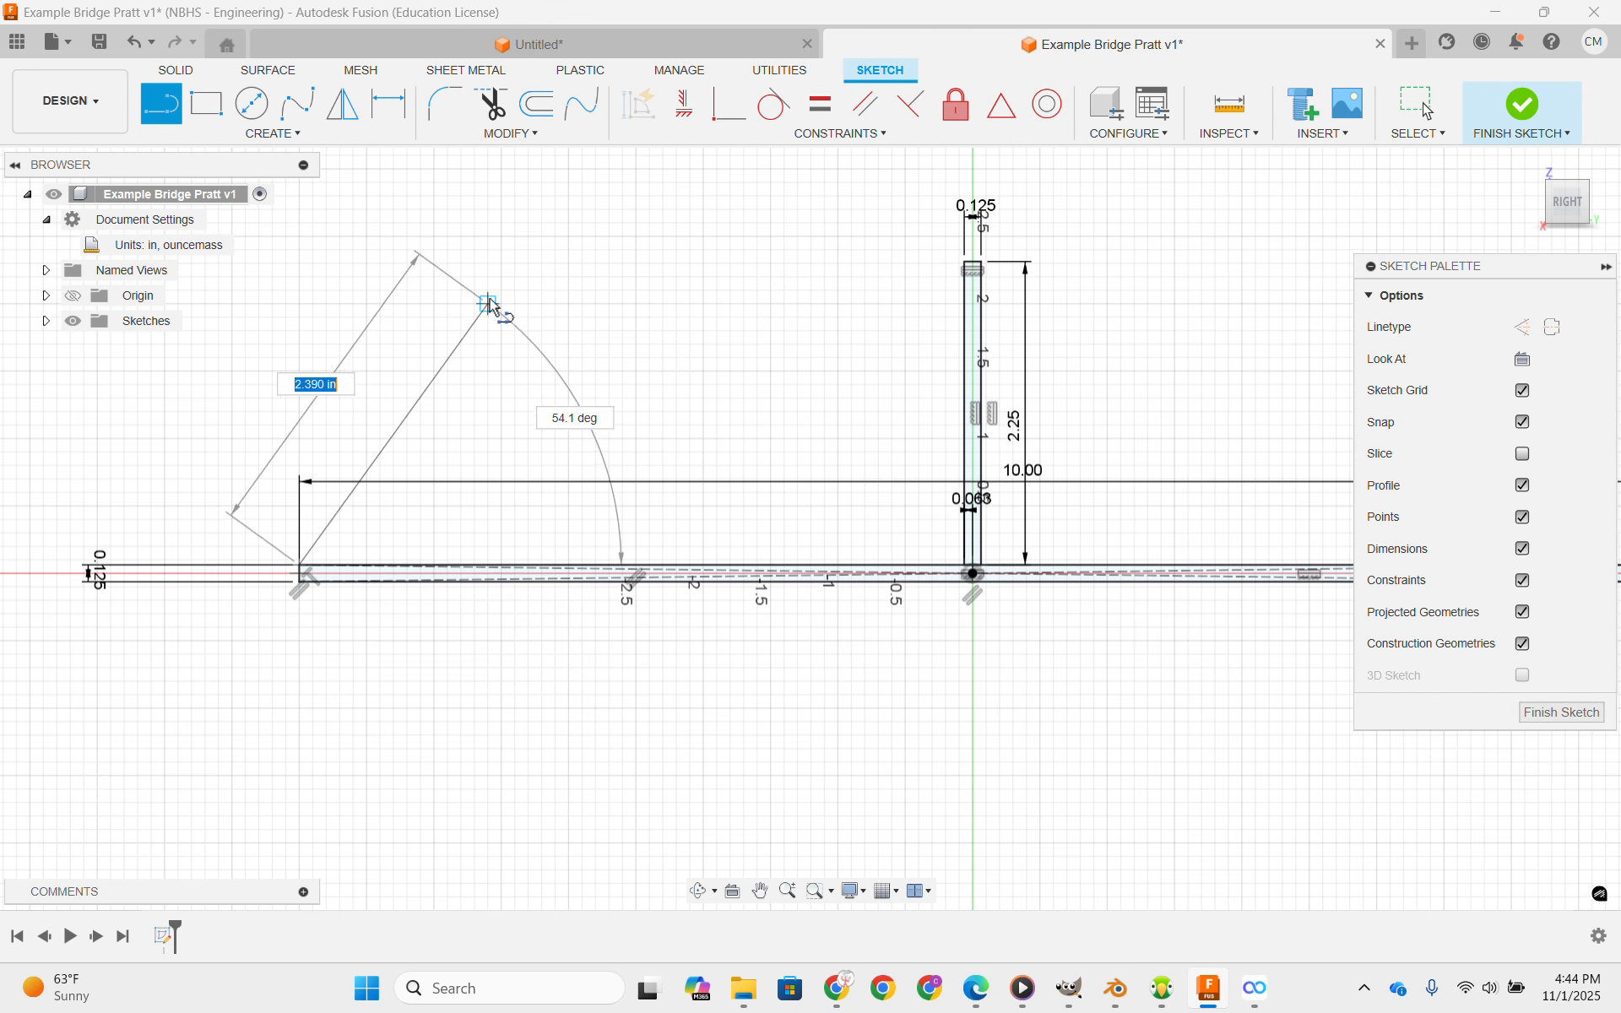
click(503, 277)
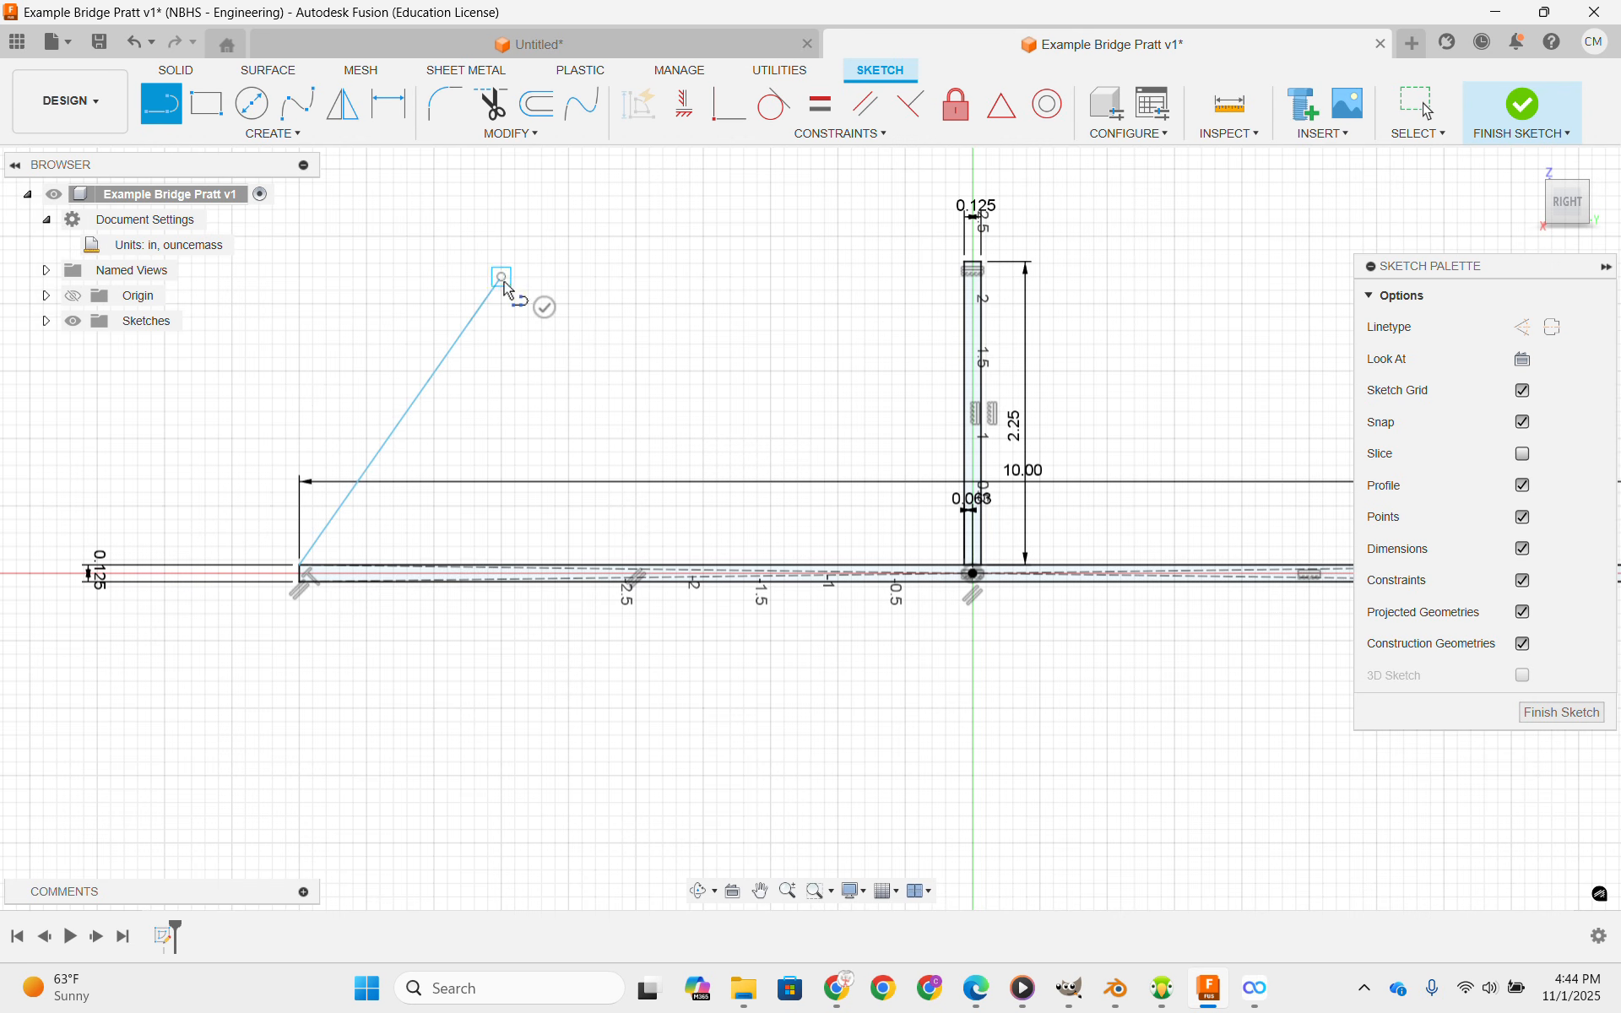
click(605, 277)
scroll(418, 561, up, 10)
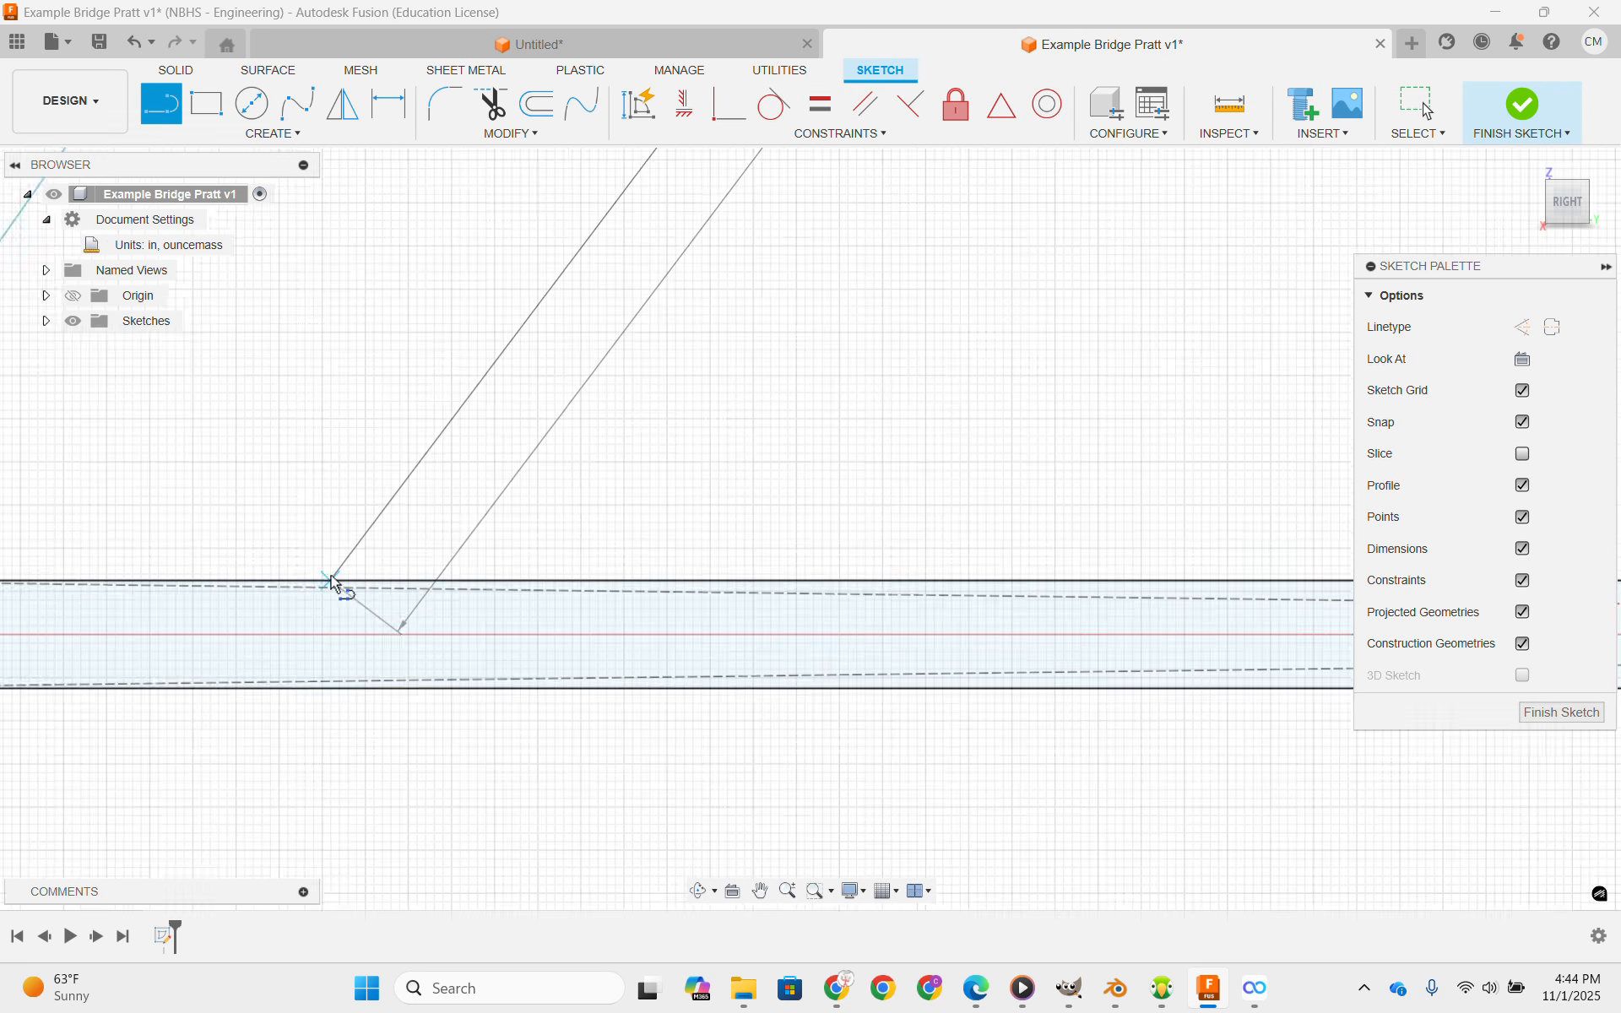
click(340, 581)
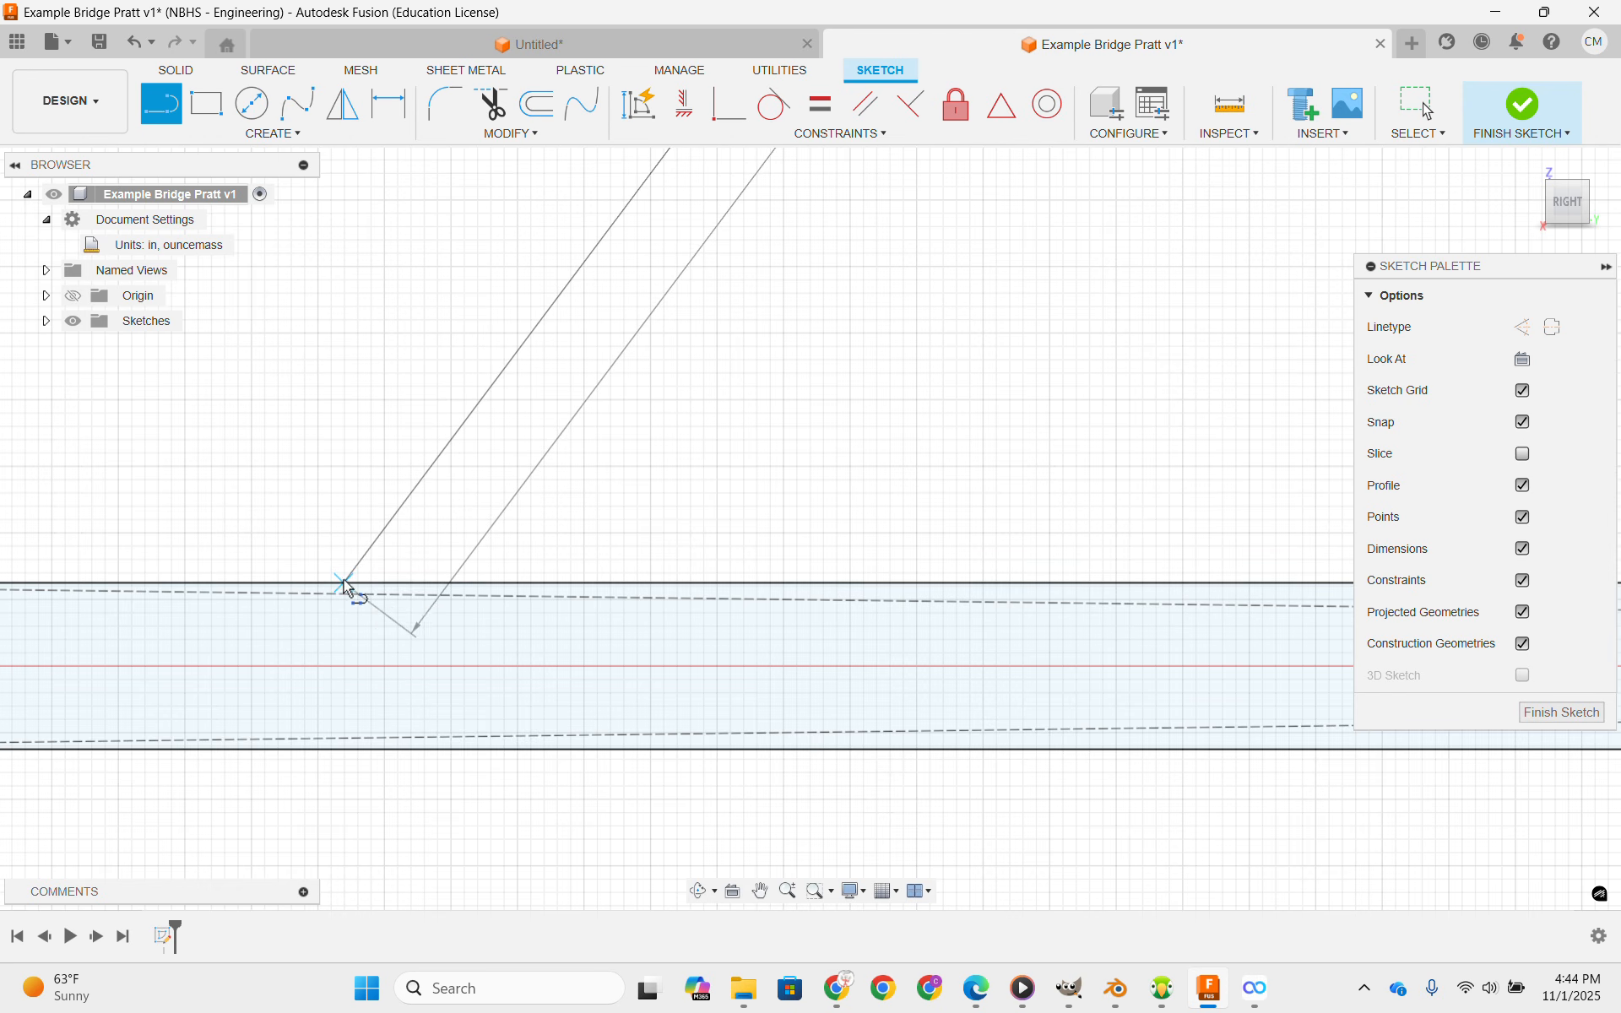
scroll(351, 502, down, 2)
scroll(350, 503, down, 8)
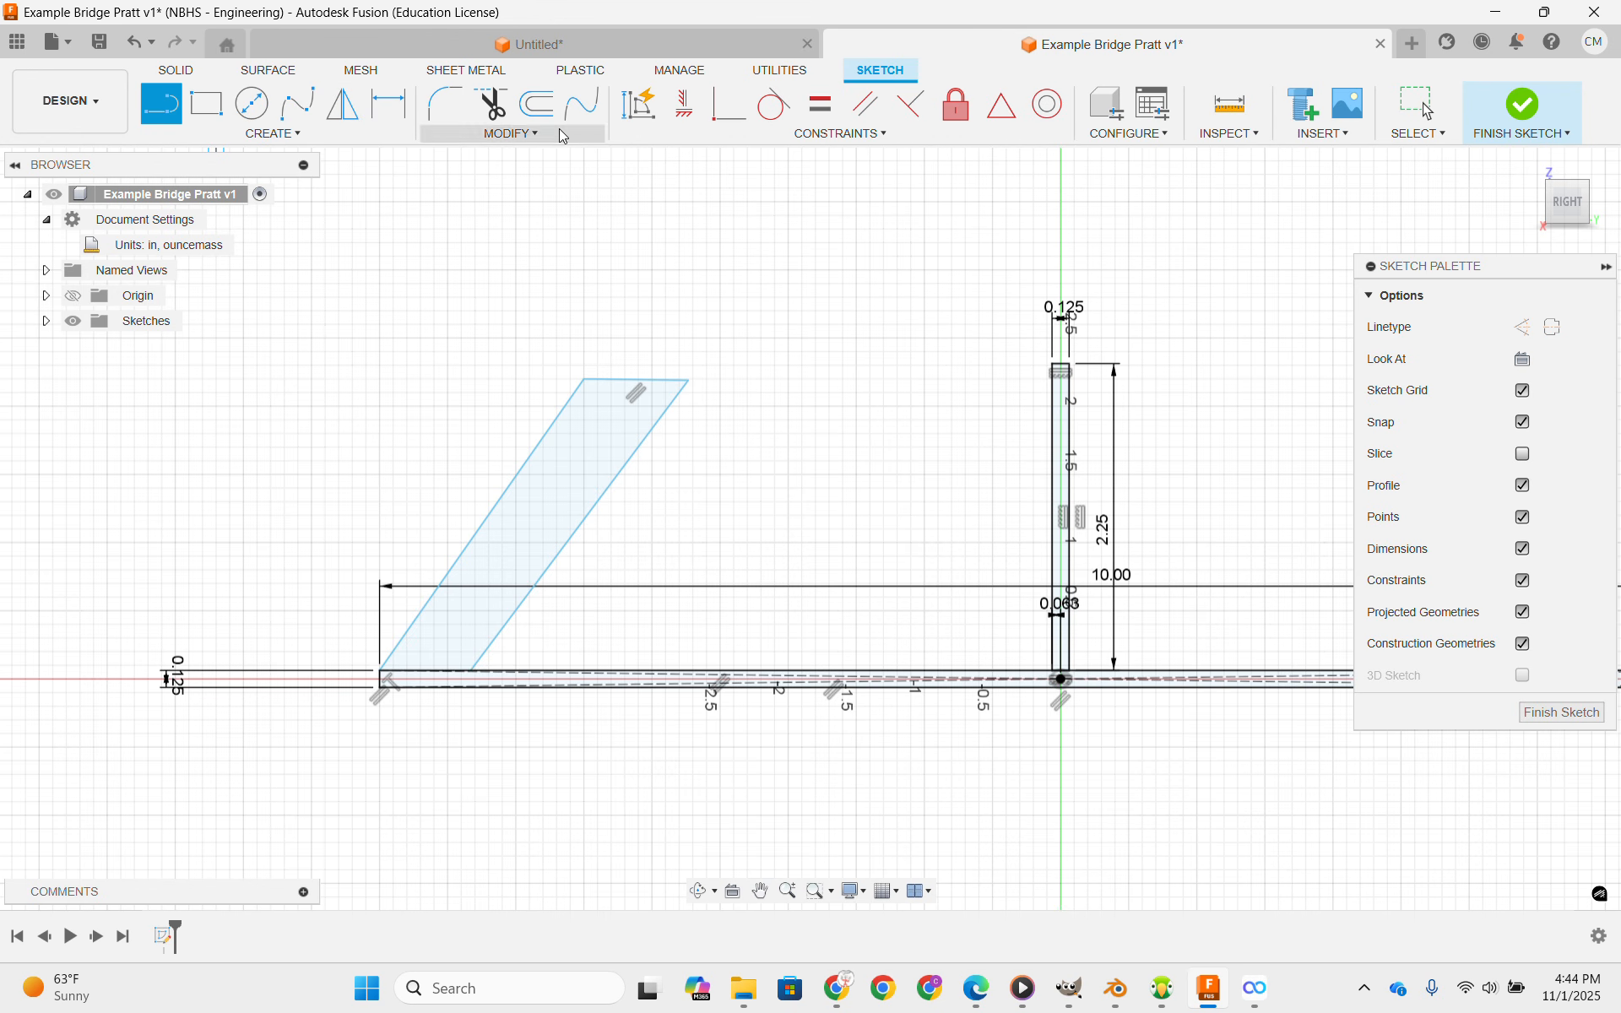
Apply a Parallel constraint between the two long sides of the slanted member.
click(868, 107)
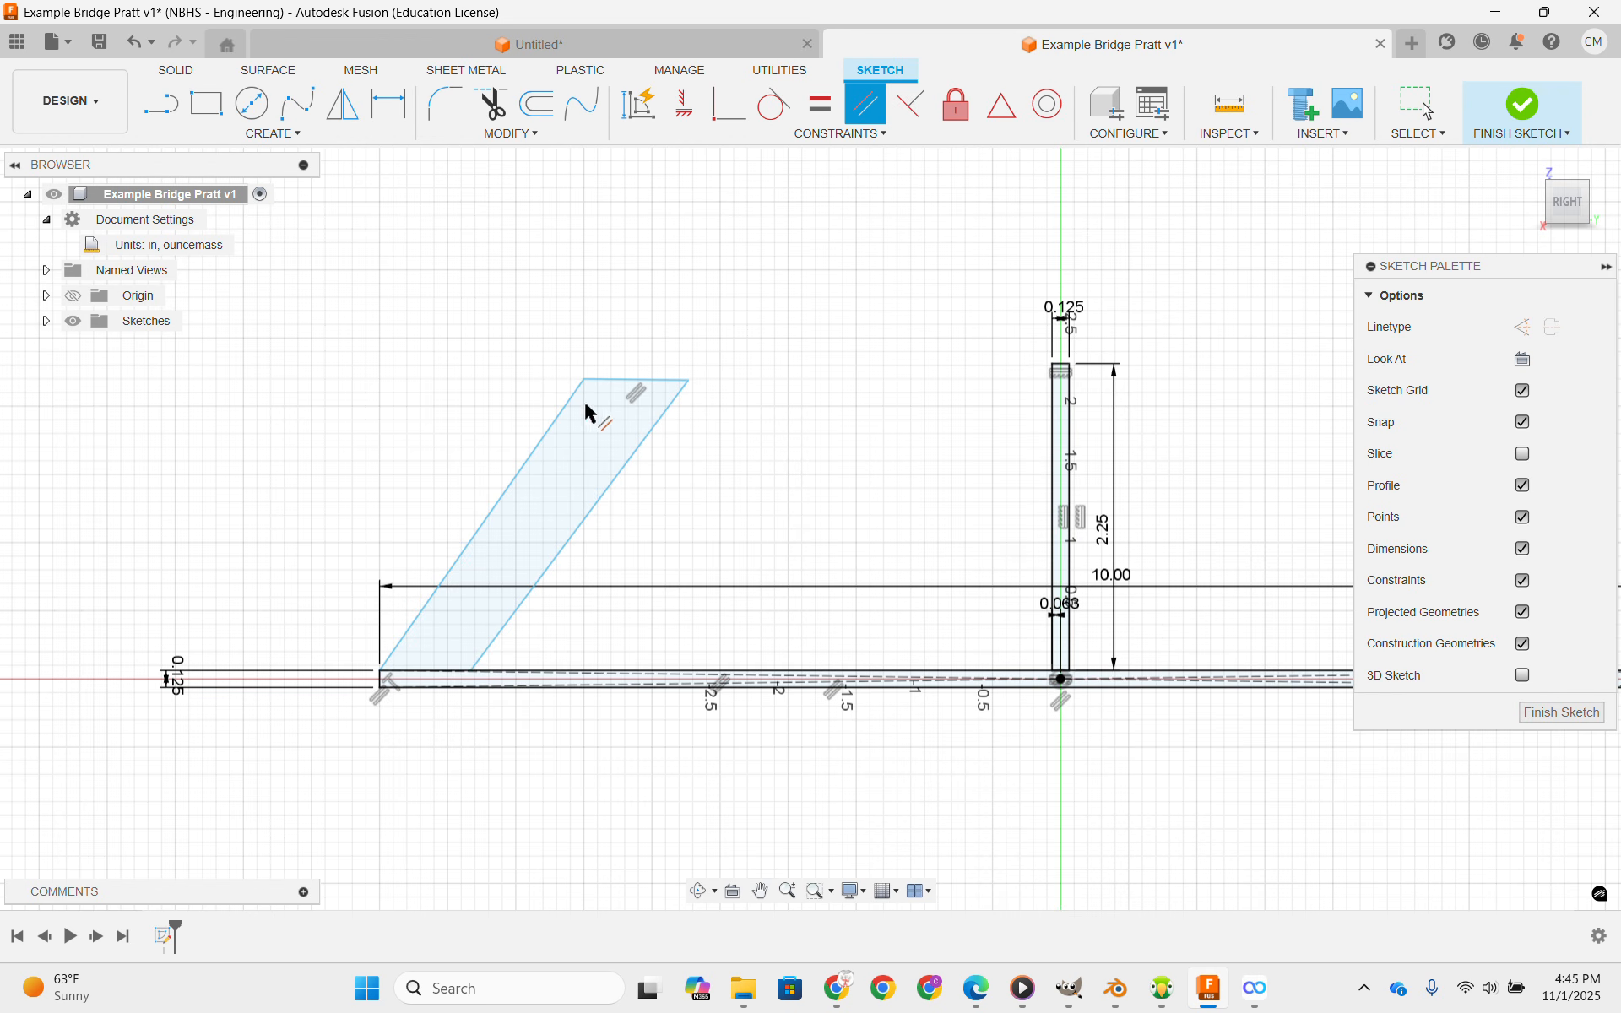
click(532, 450)
click(615, 481)
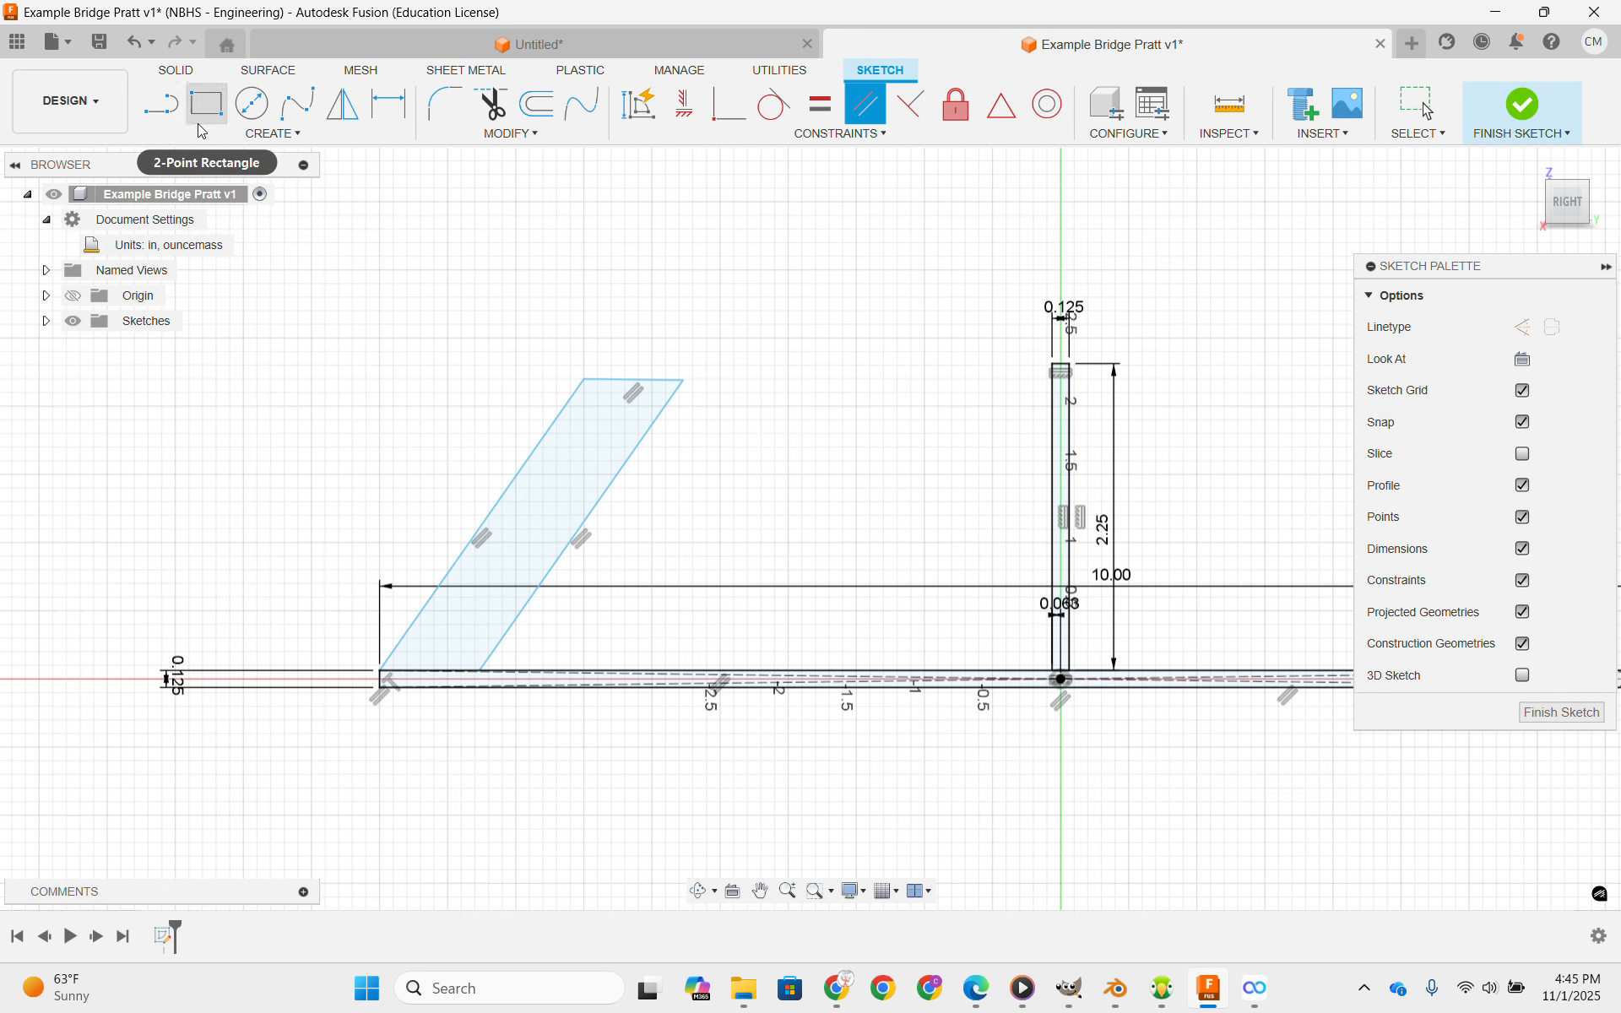
Dimension the slanted member's thickness between its two parallel sides to 1/8 in.
click(388, 104)
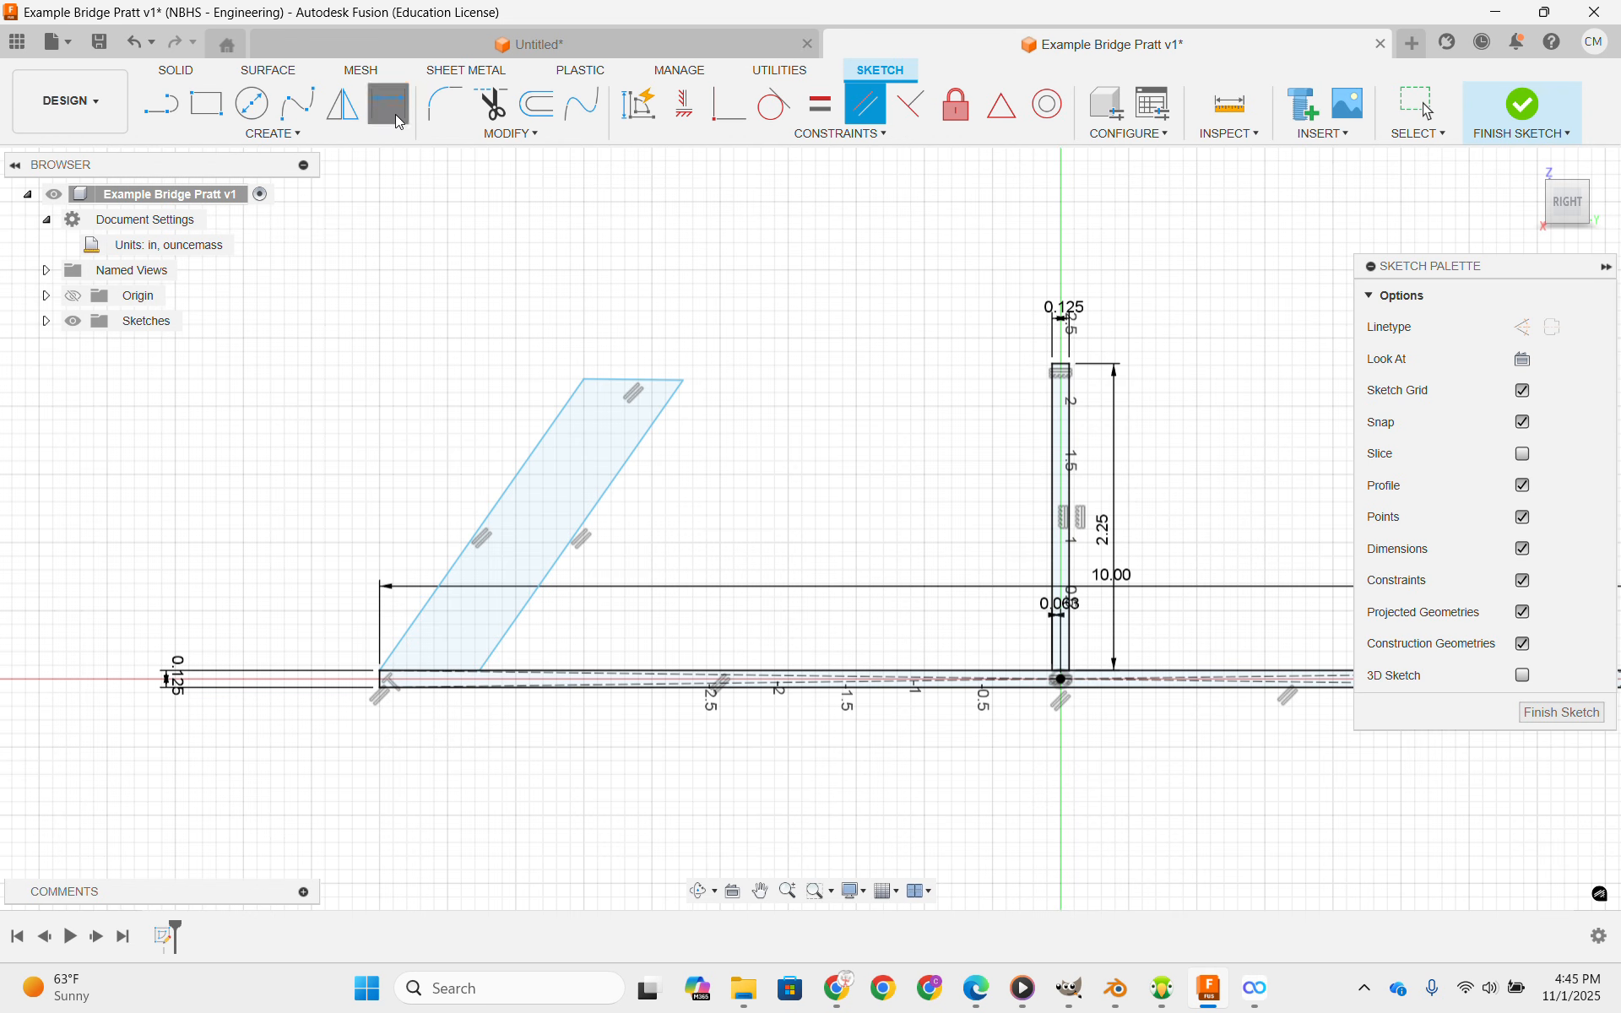
click(537, 459)
click(627, 459)
click(719, 250)
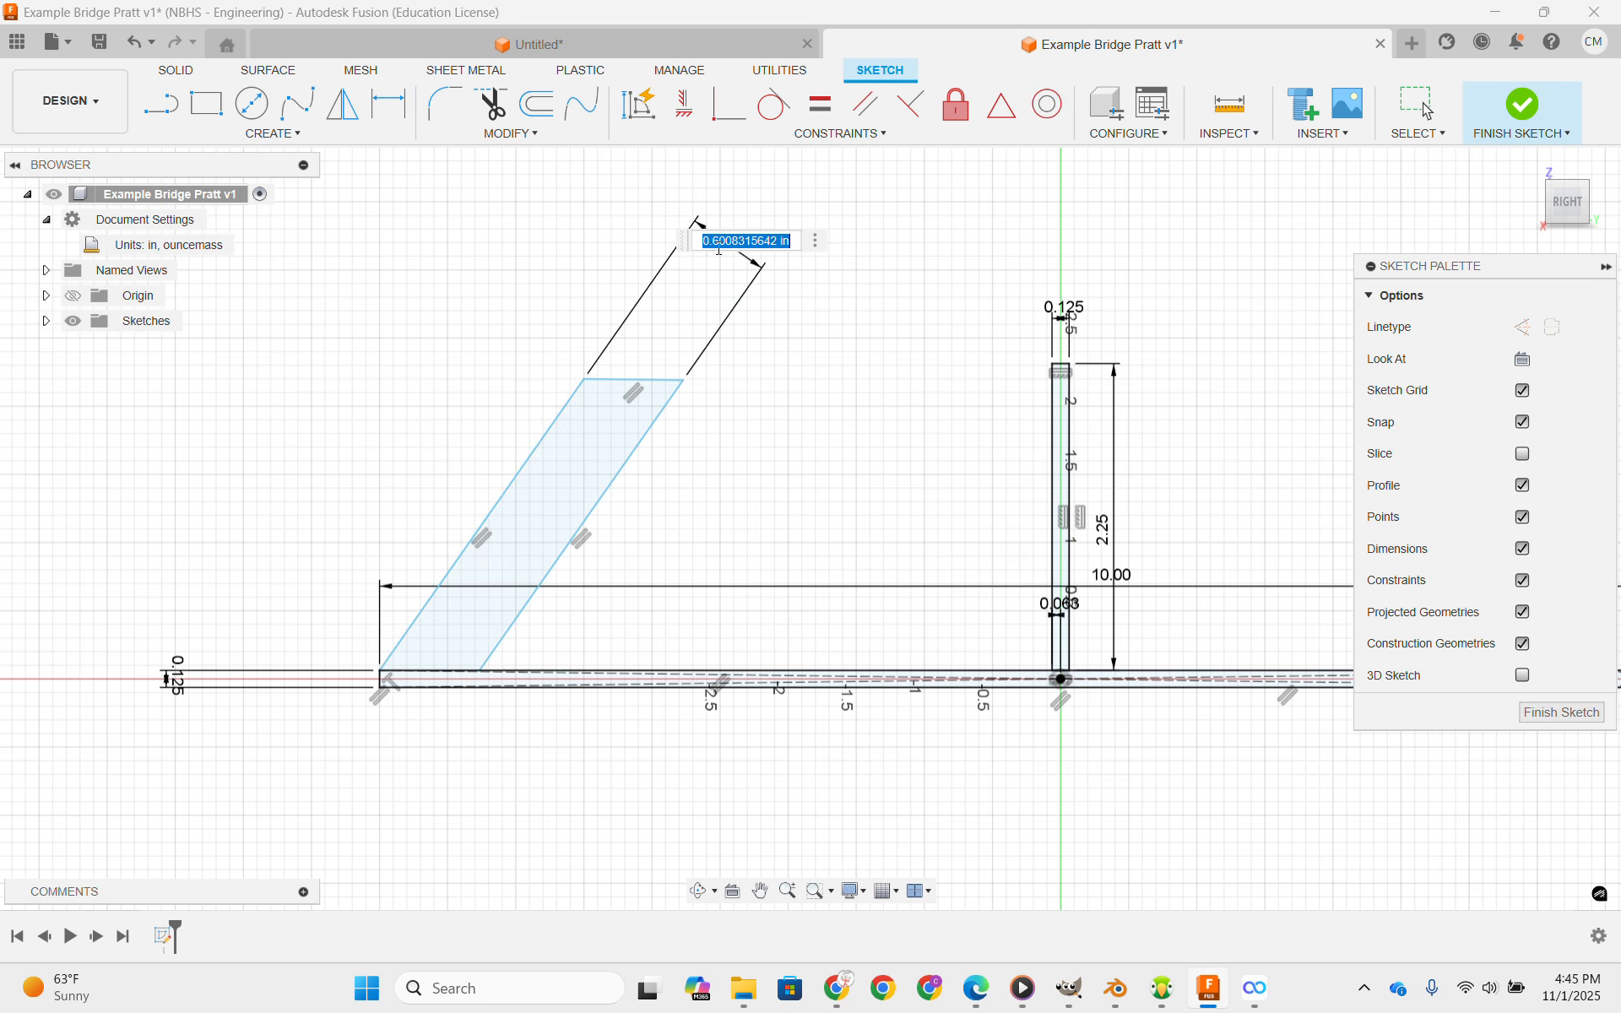
text(1/8)
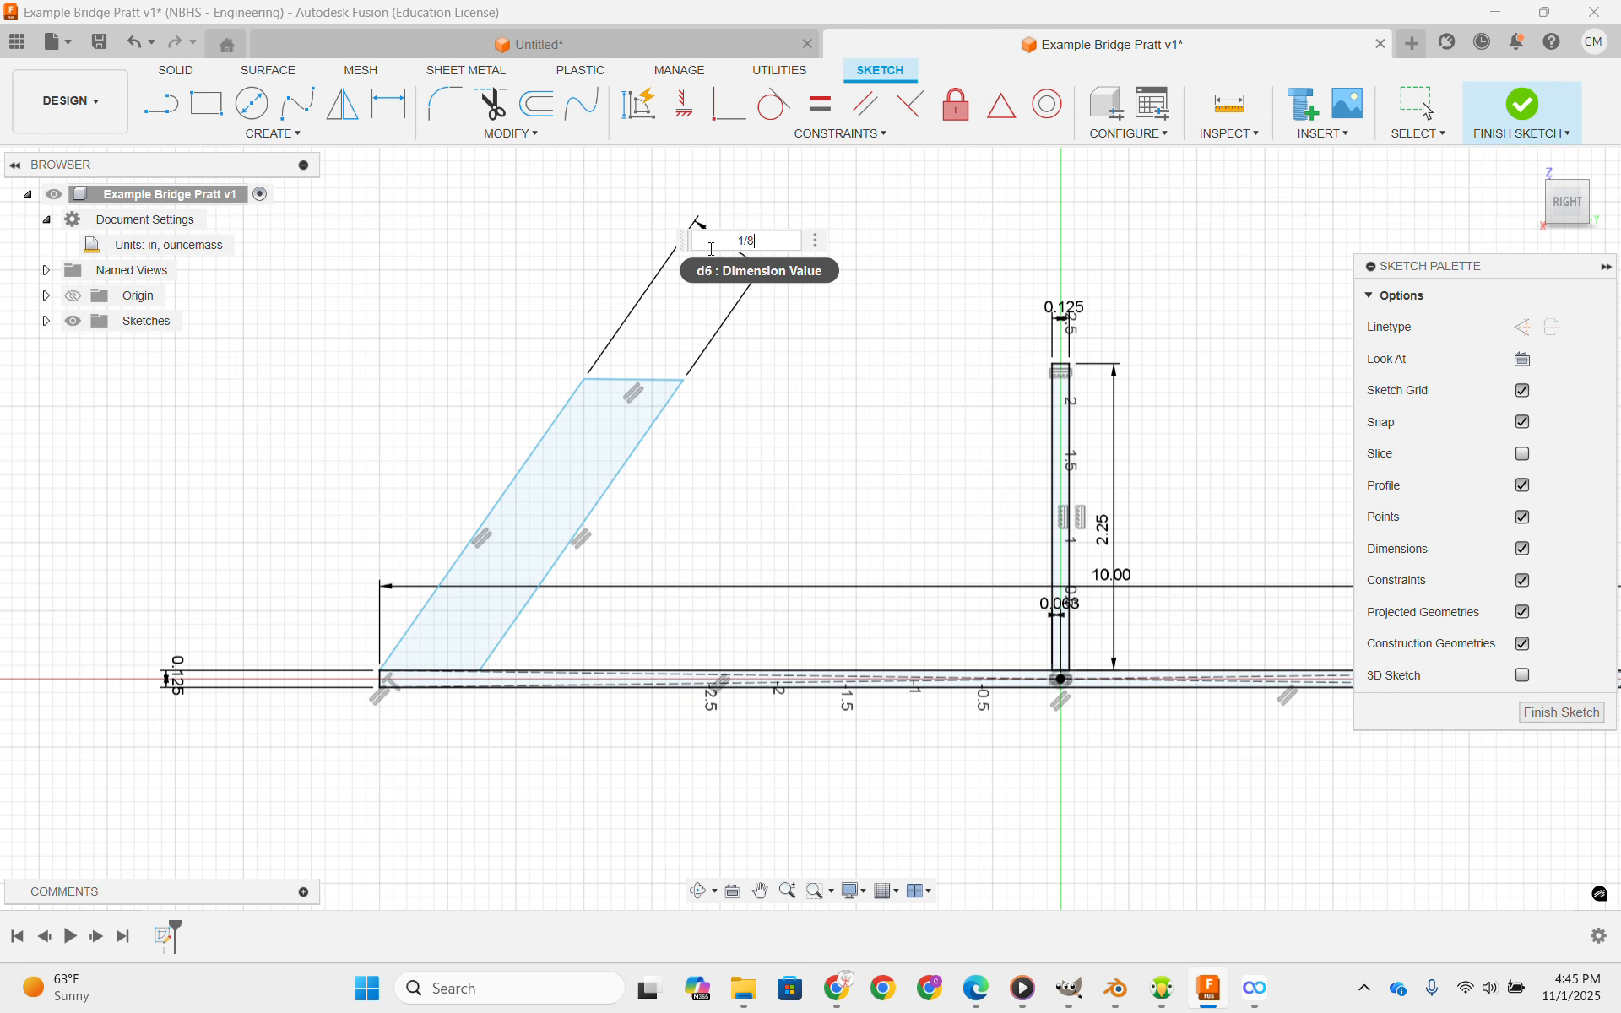
key(Return)
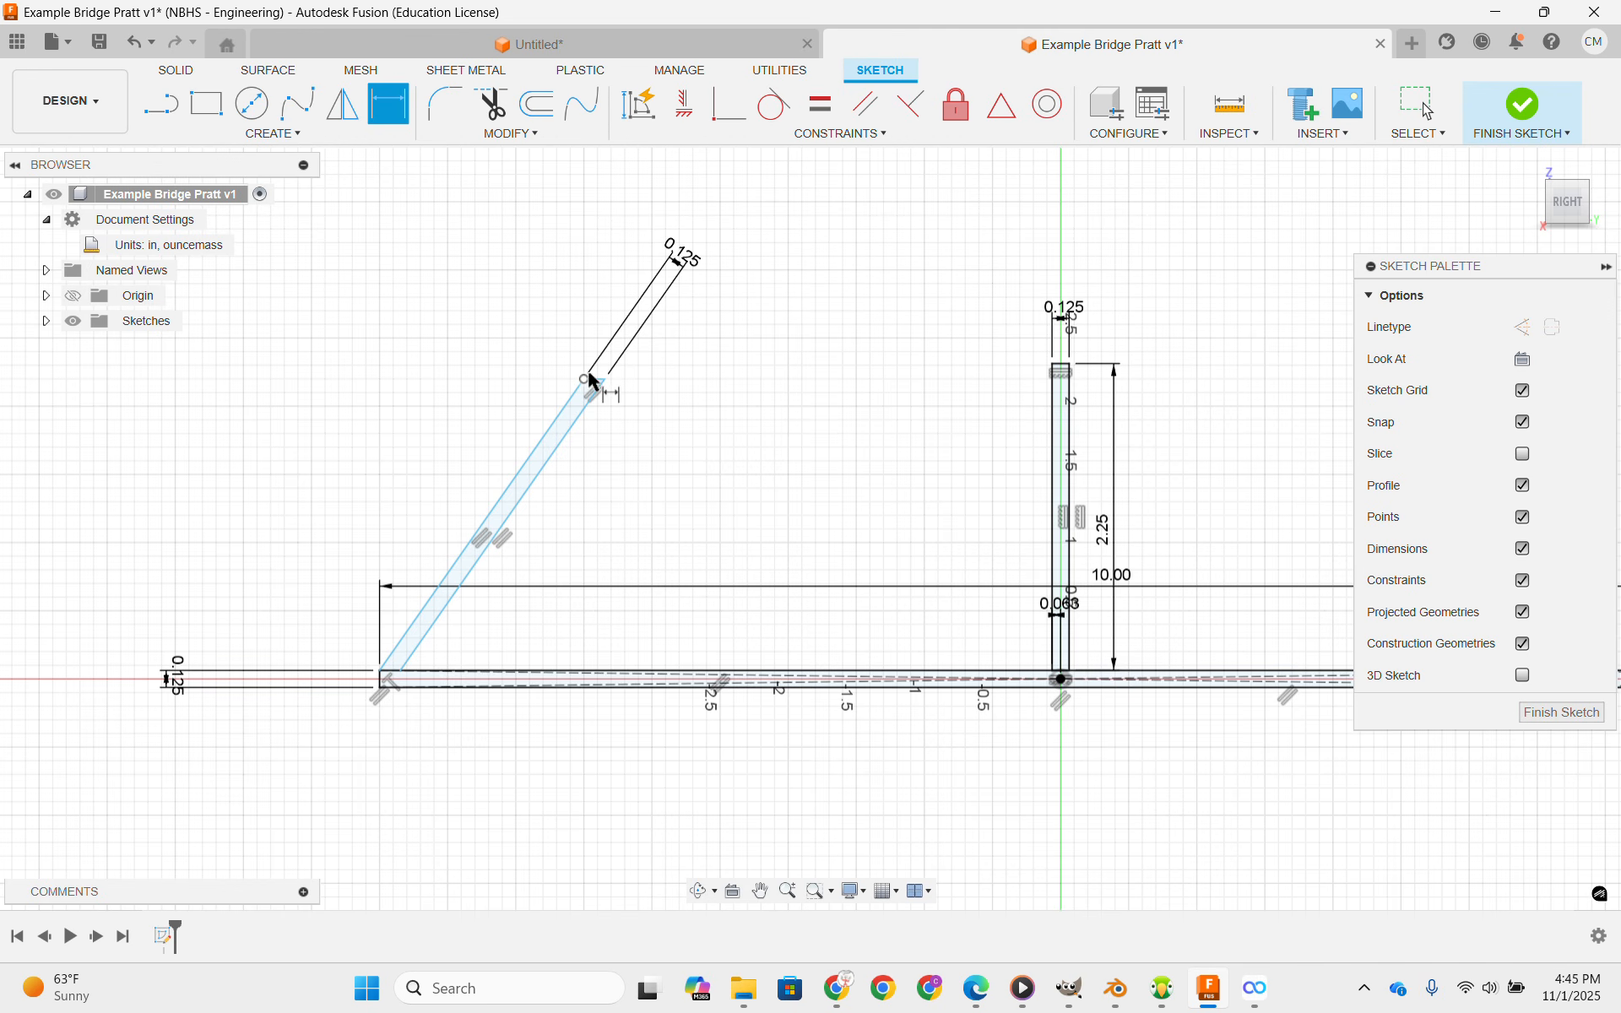
Dimension the horizontal distance from the beam's upper-left corner to the slanted member's top-left corner as (5-1/16)/2 in.
scroll(583, 388, up, 5)
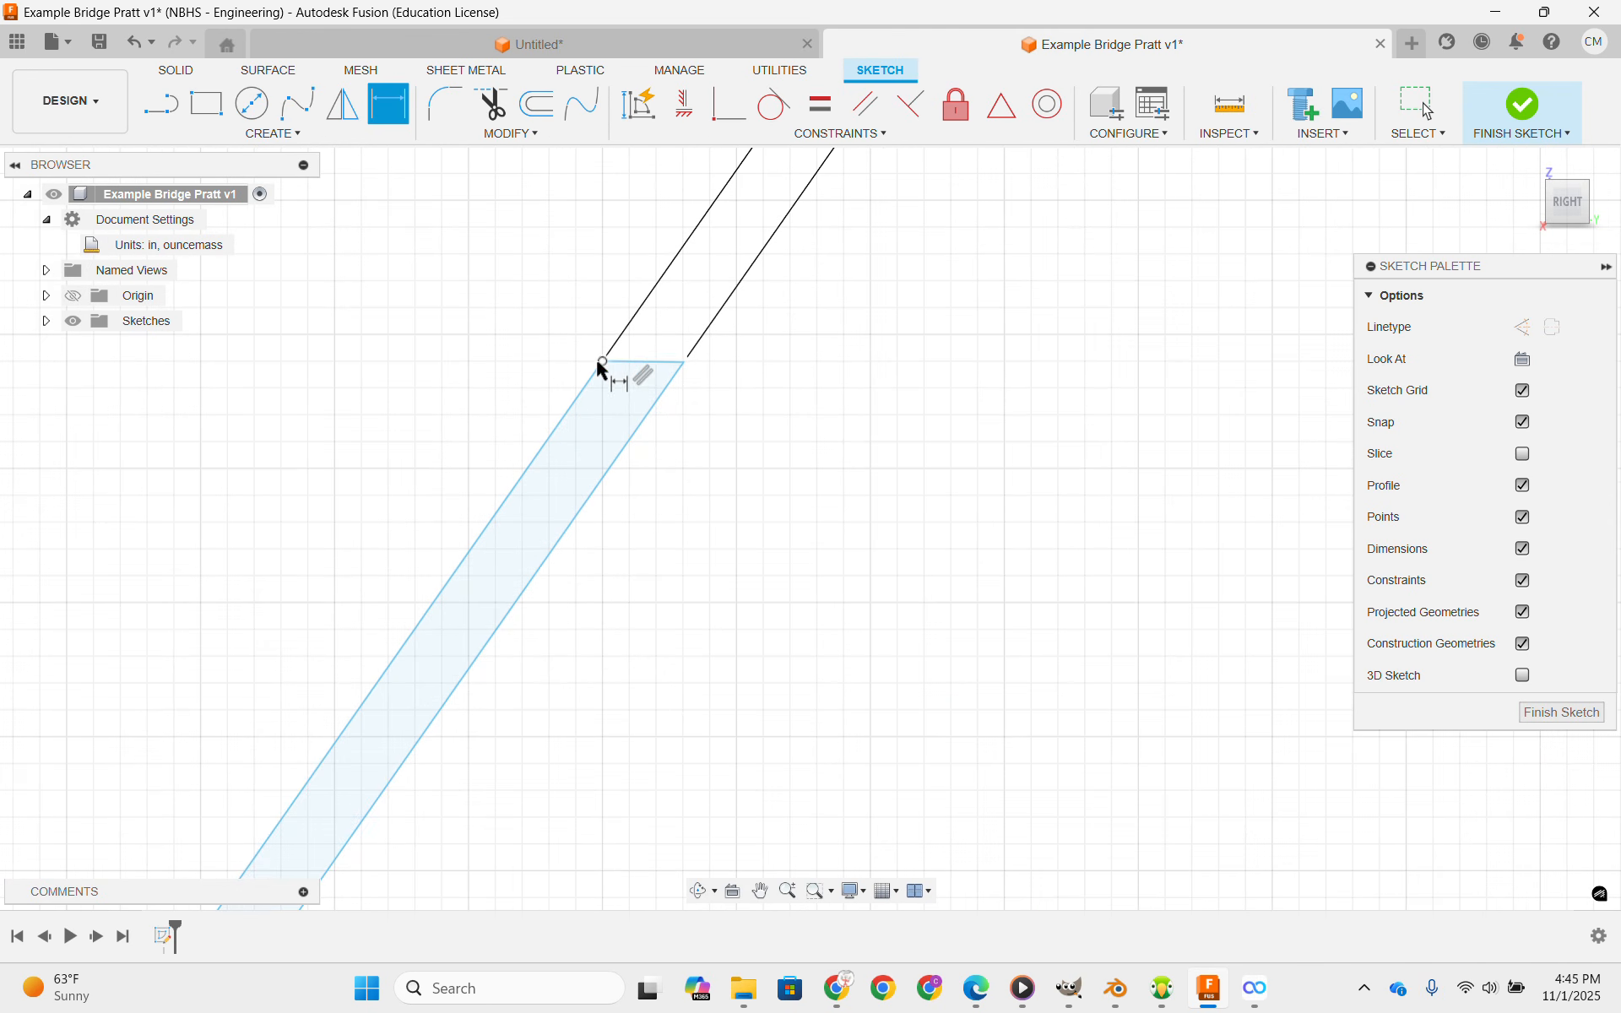
scroll(600, 365, up, 2)
scroll(608, 369, down, 3)
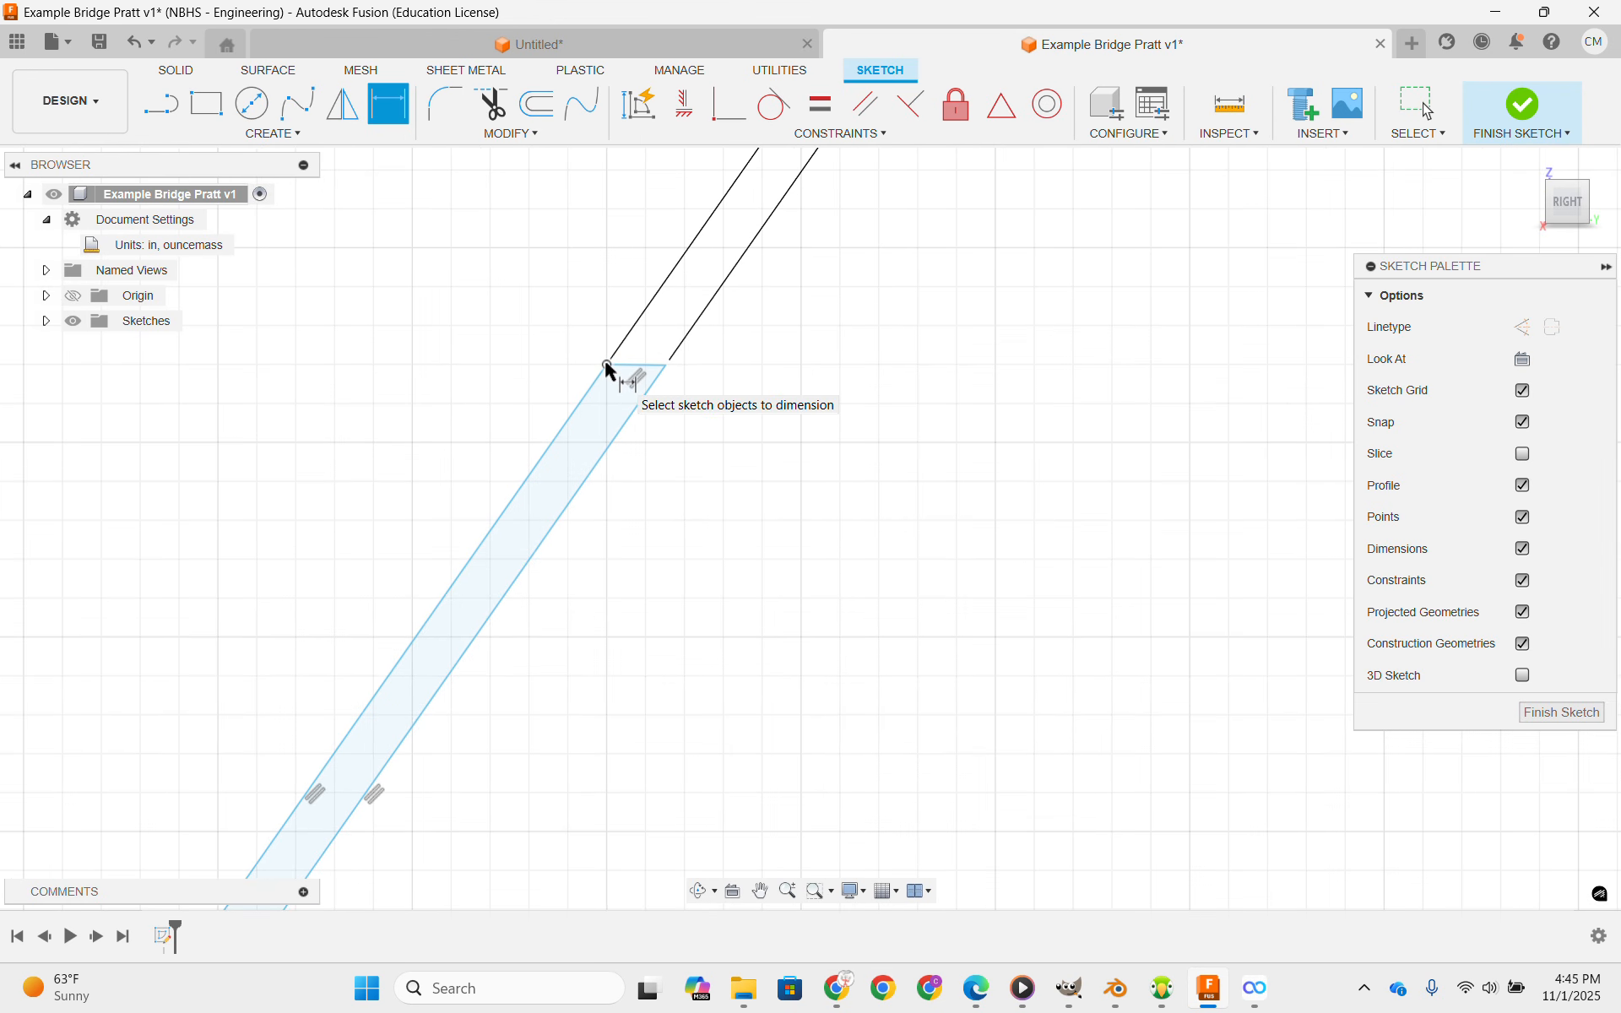
click(605, 361)
middle_drag(414, 478, 702, 255)
scroll(686, 292, down, 3)
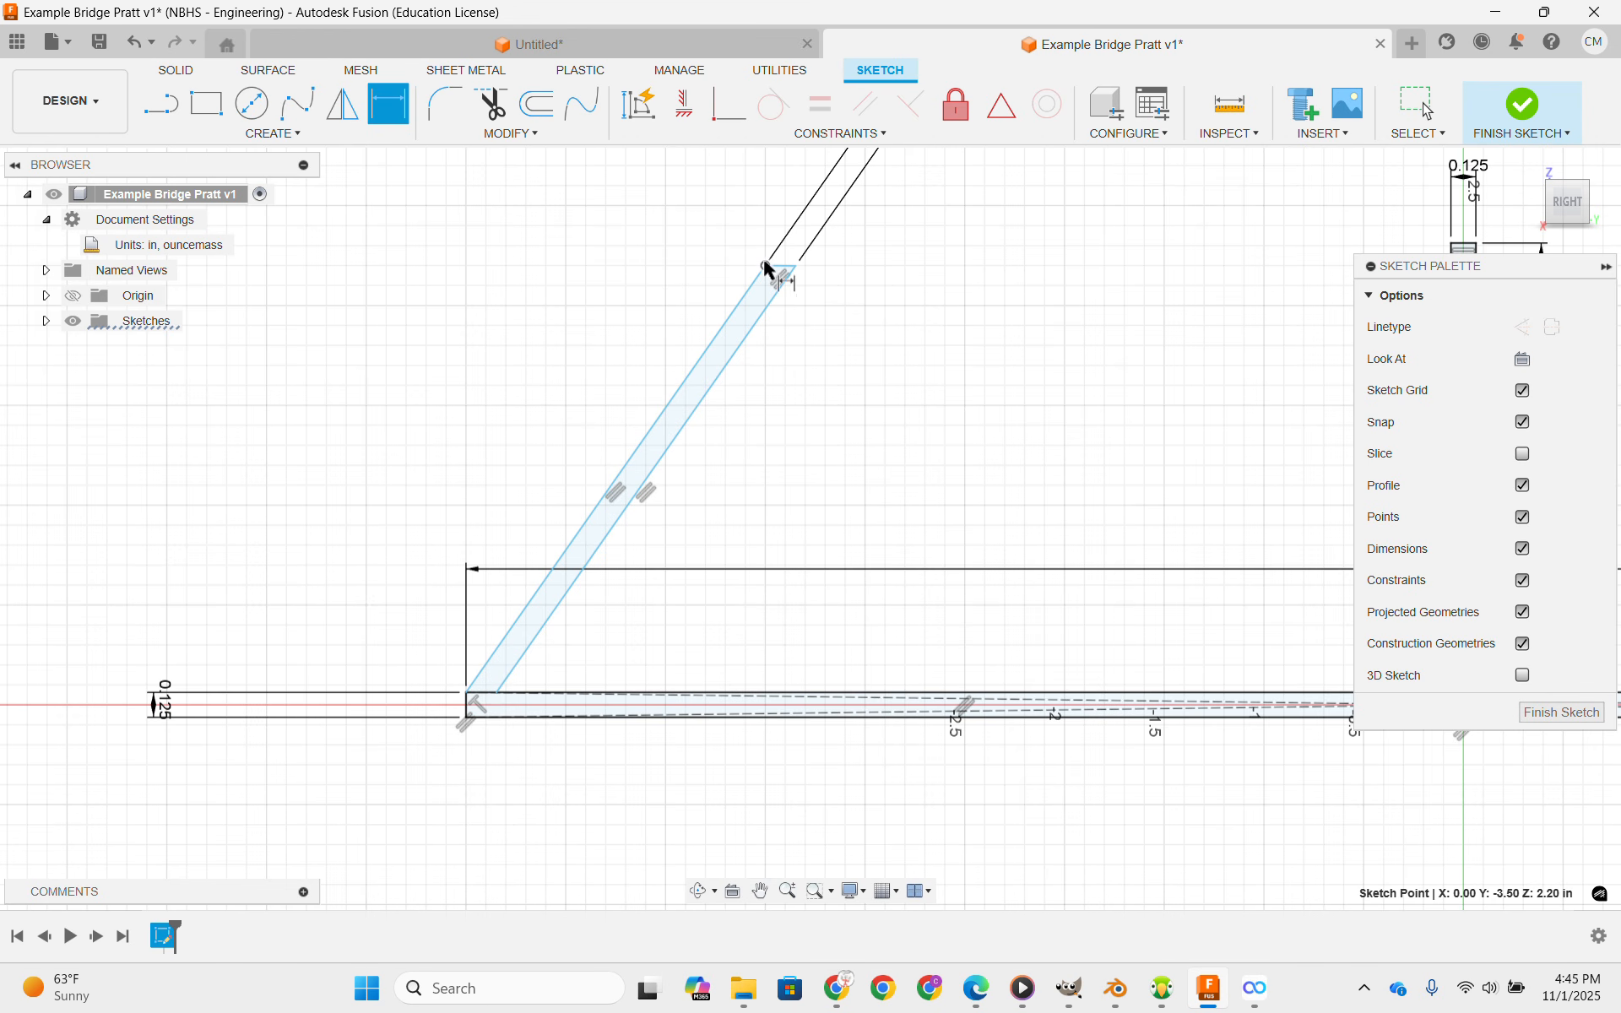
scroll(457, 688, up, 8)
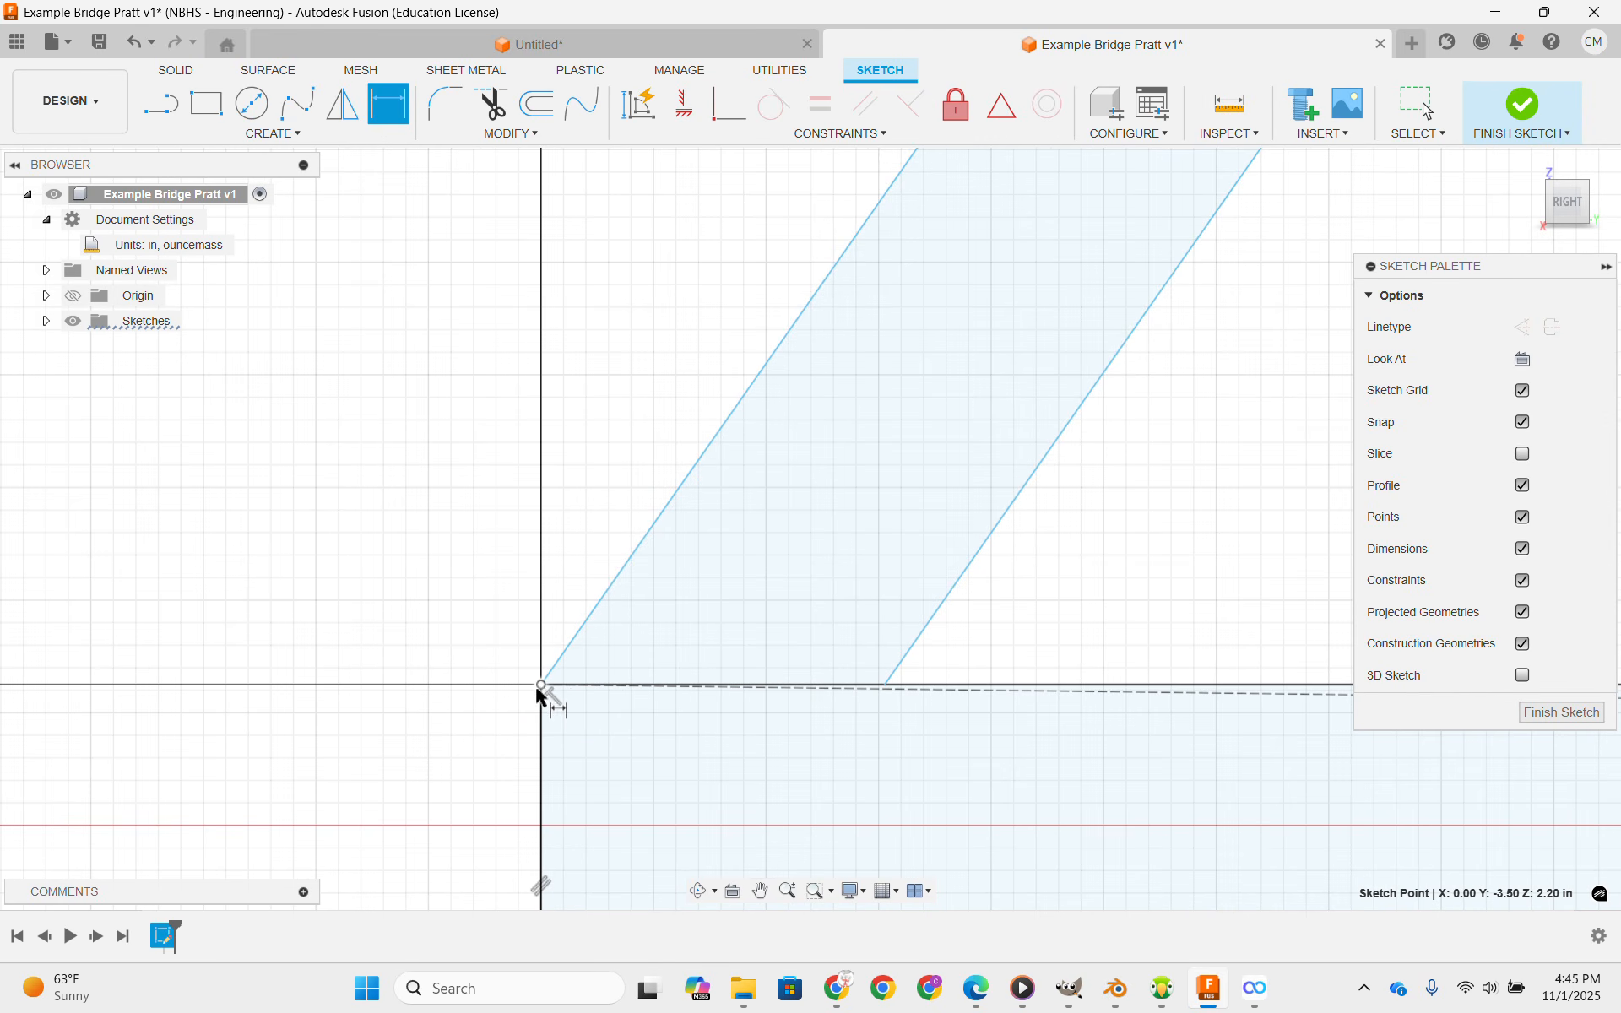
click(539, 683)
scroll(551, 635, down, 3)
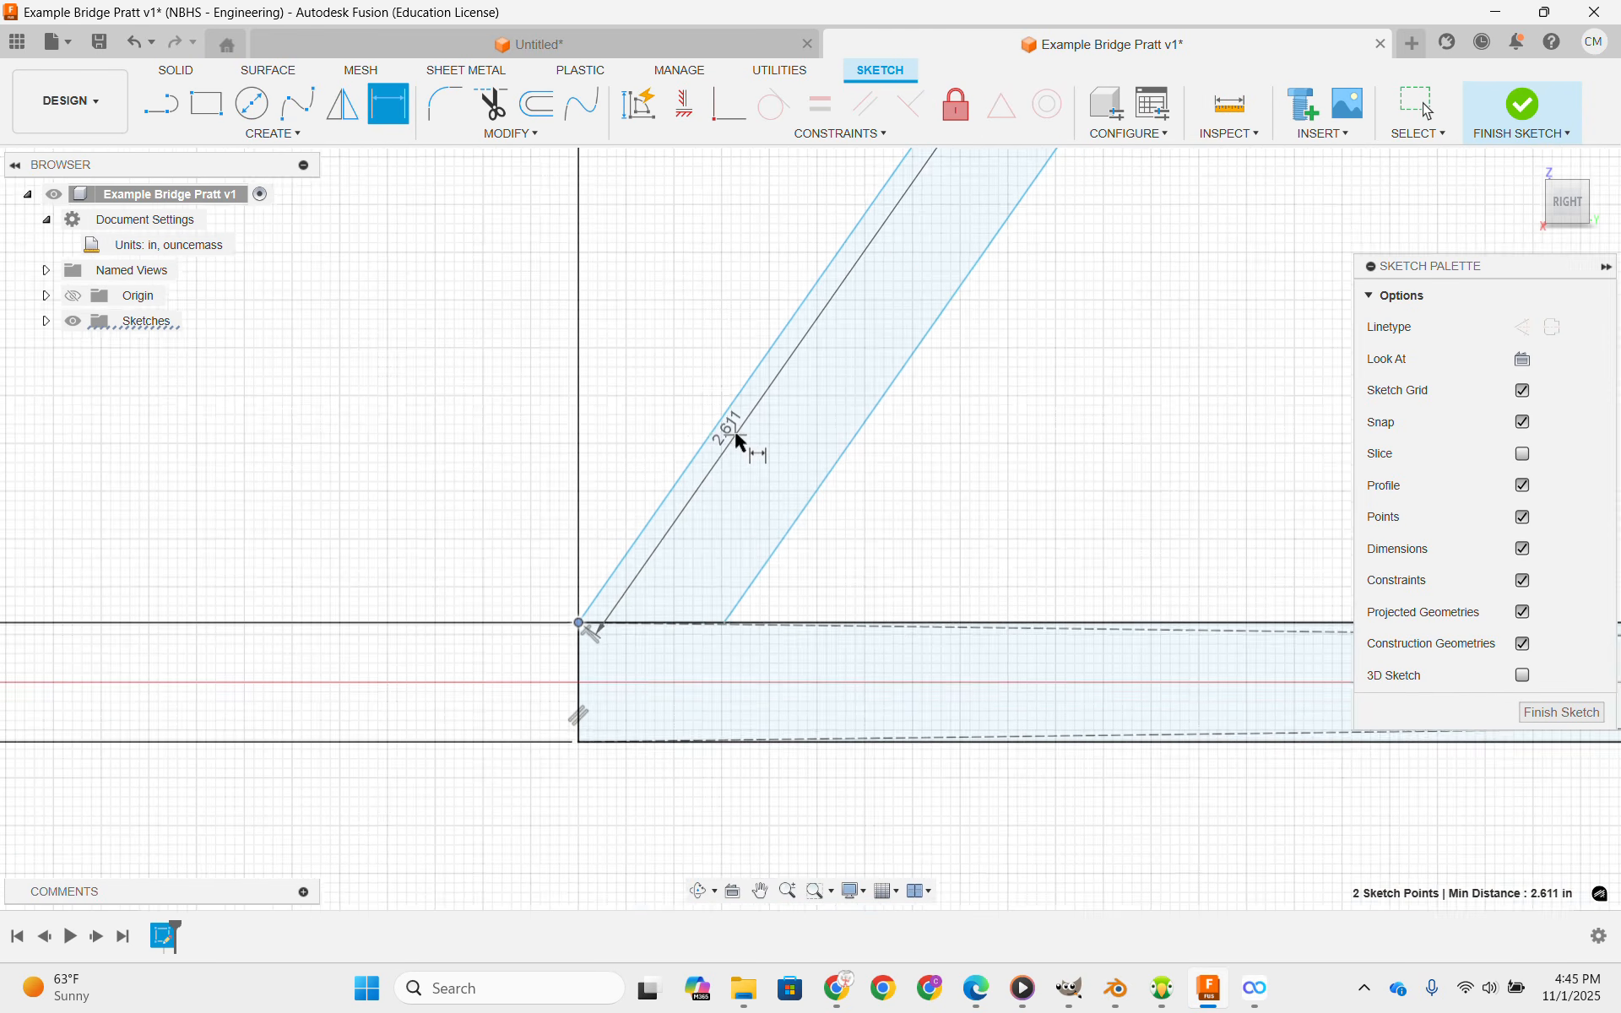
scroll(734, 432, down, 3)
middle_drag(678, 617, 597, 939)
scroll(773, 358, down, 1)
middle_drag(774, 361, 707, 731)
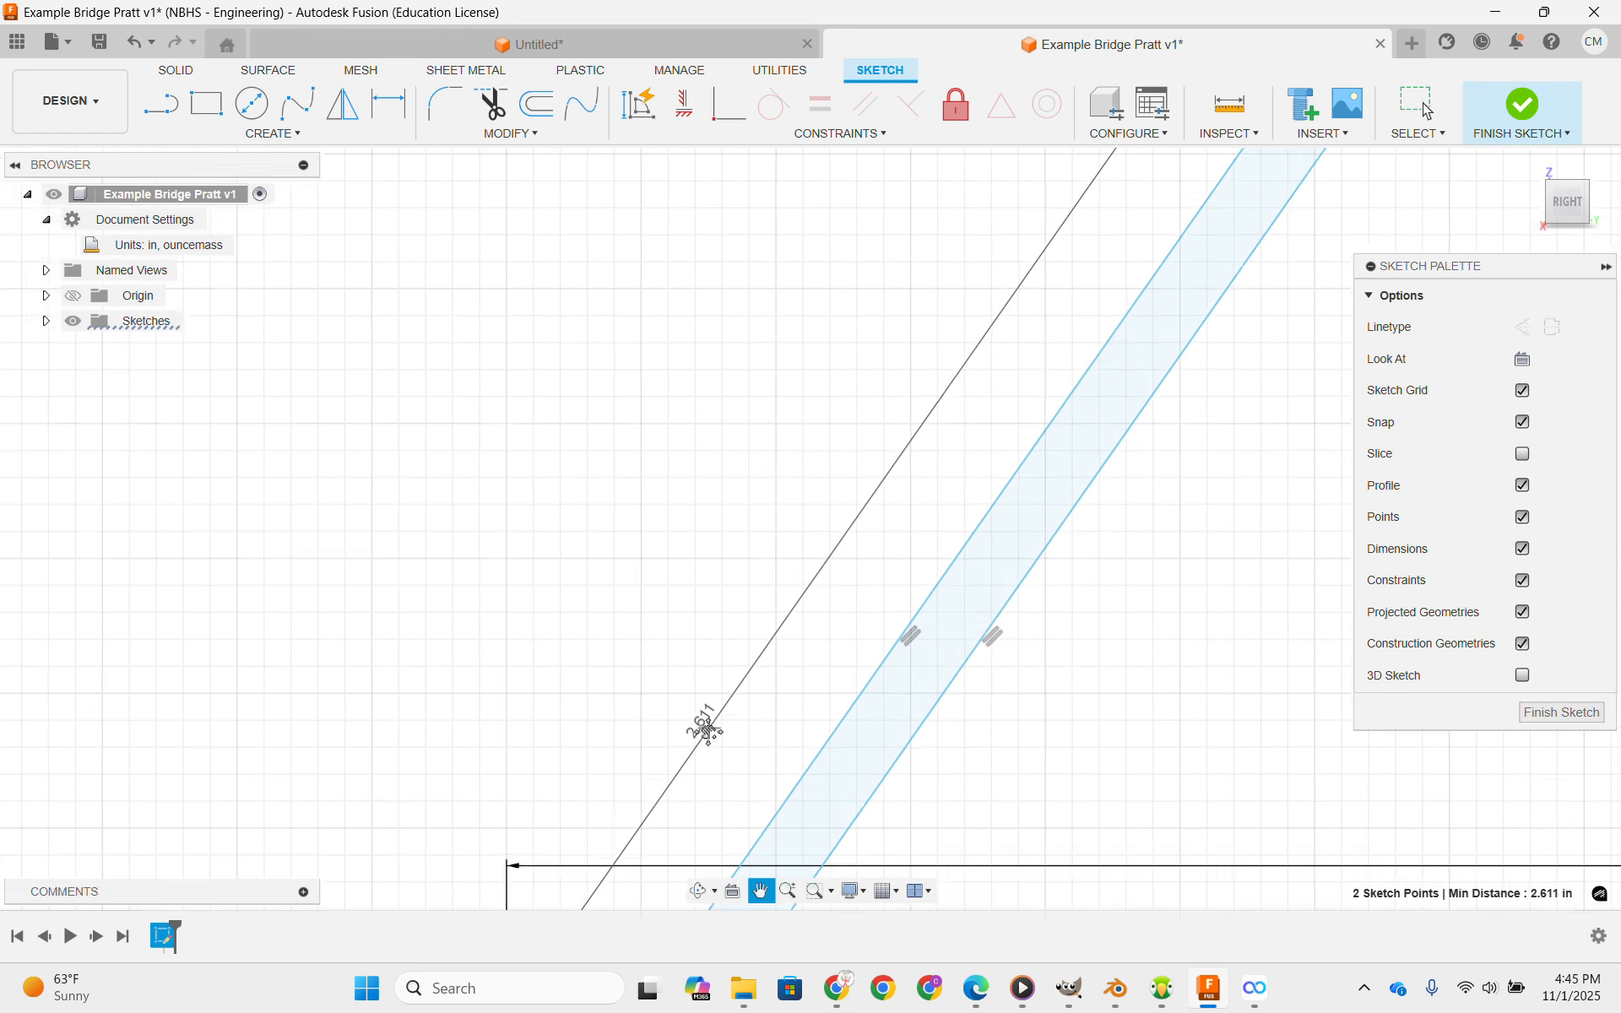
scroll(765, 596, down, 5)
scroll(828, 427, down, 1)
middle_drag(831, 426, 808, 625)
scroll(809, 627, down, 2)
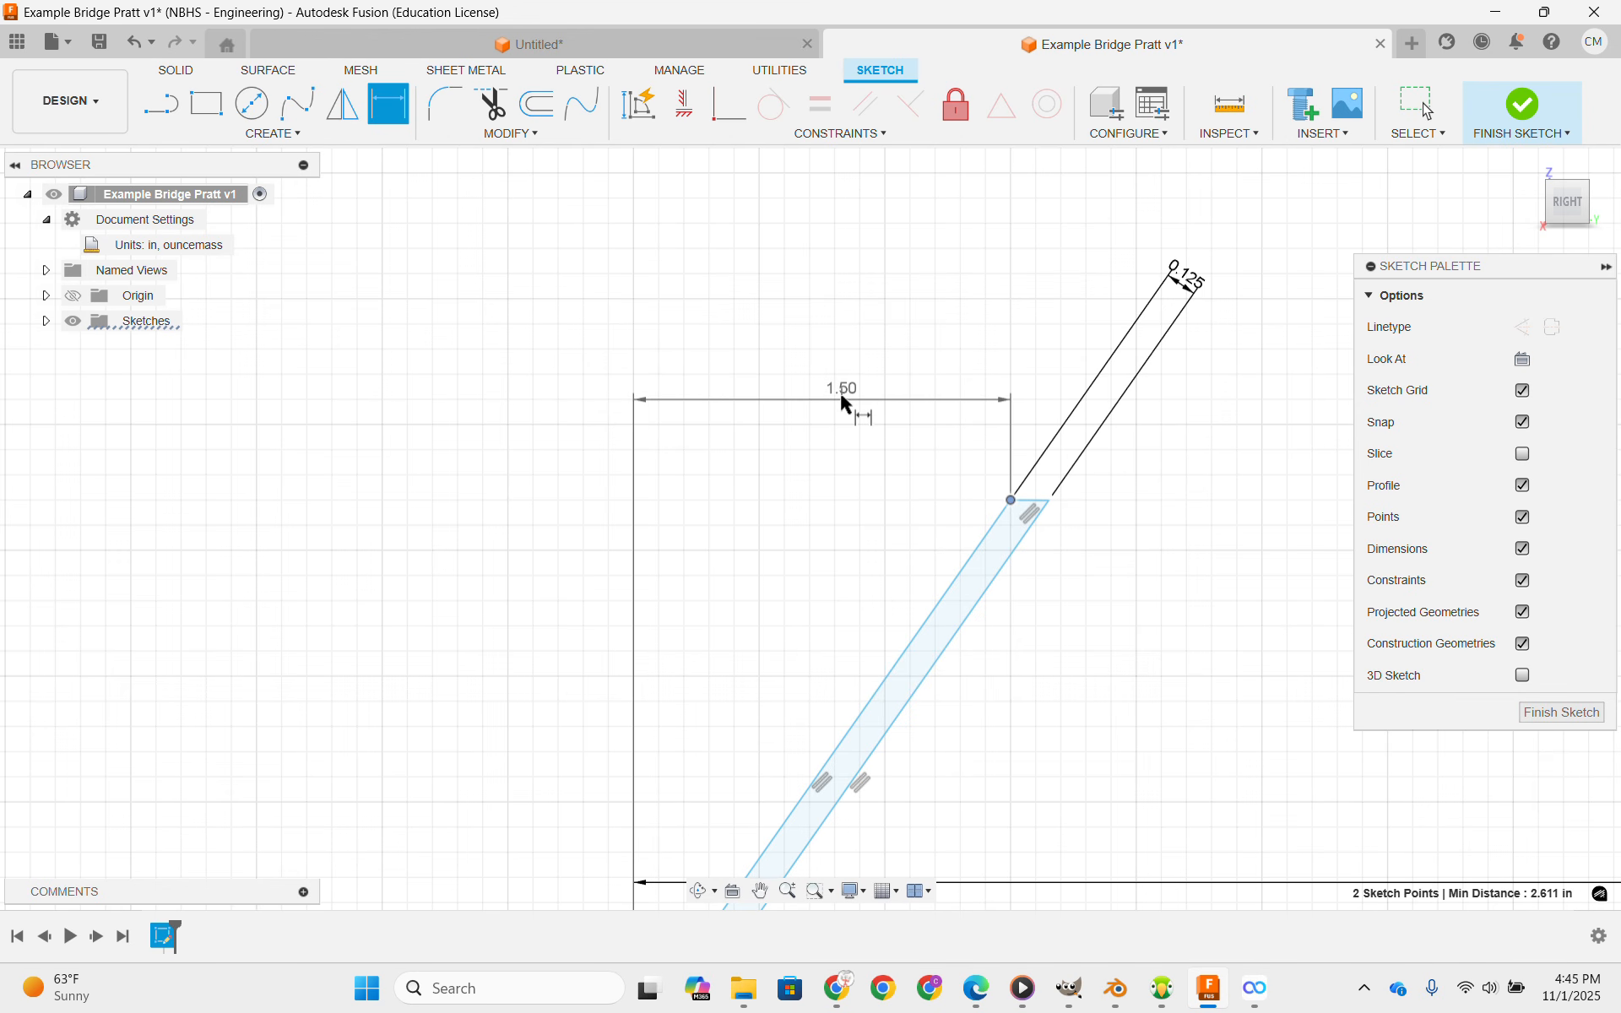
click(839, 393)
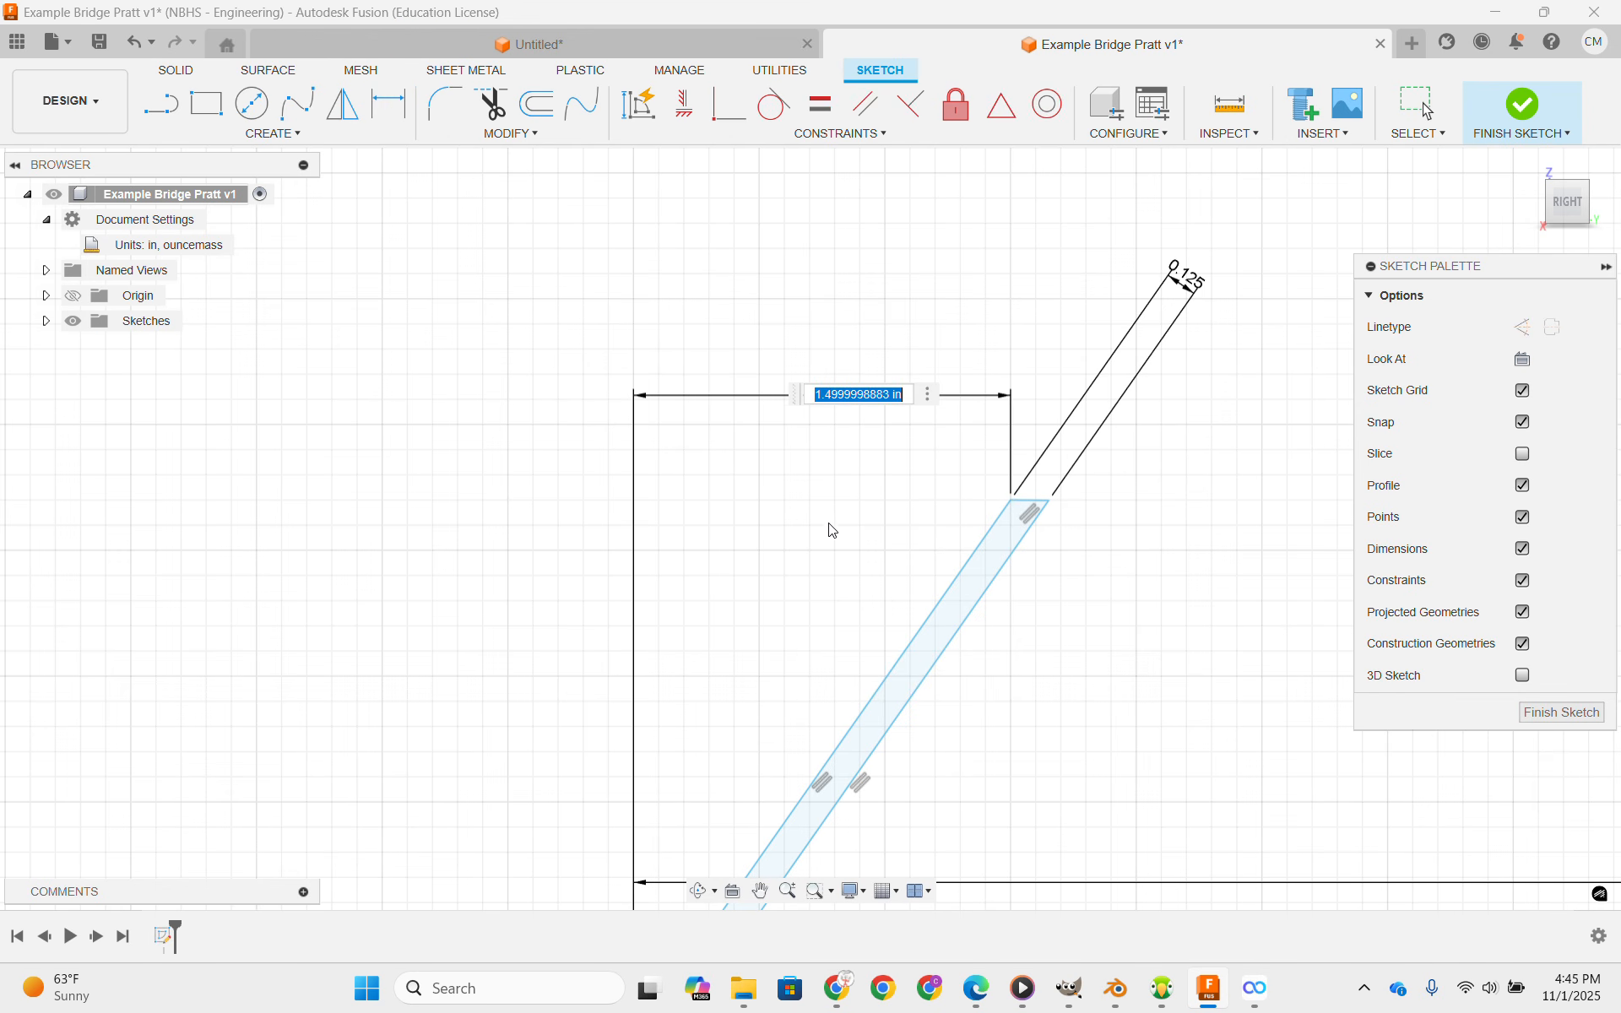
mouse_move(1045, 529)
middle_down()
mouse_move(788, 401)
mouse_move(676, 406)
middle_up()
scroll(728, 439, down, 2)
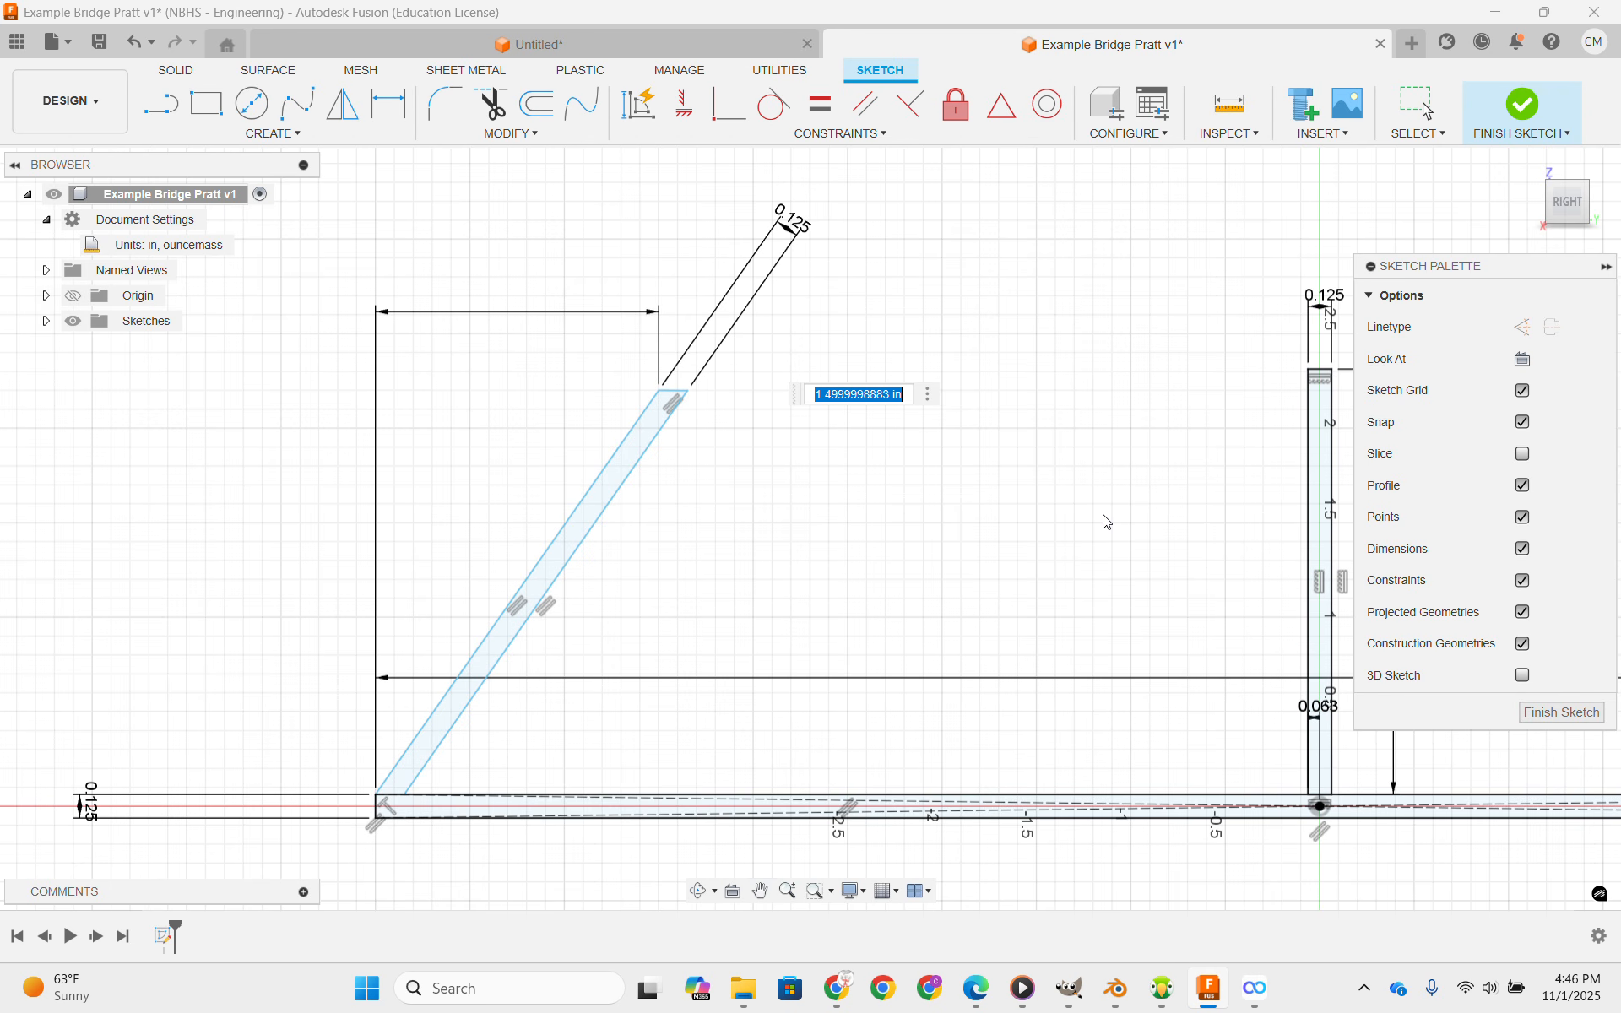
text((5-1/16)/2)
key(Return)
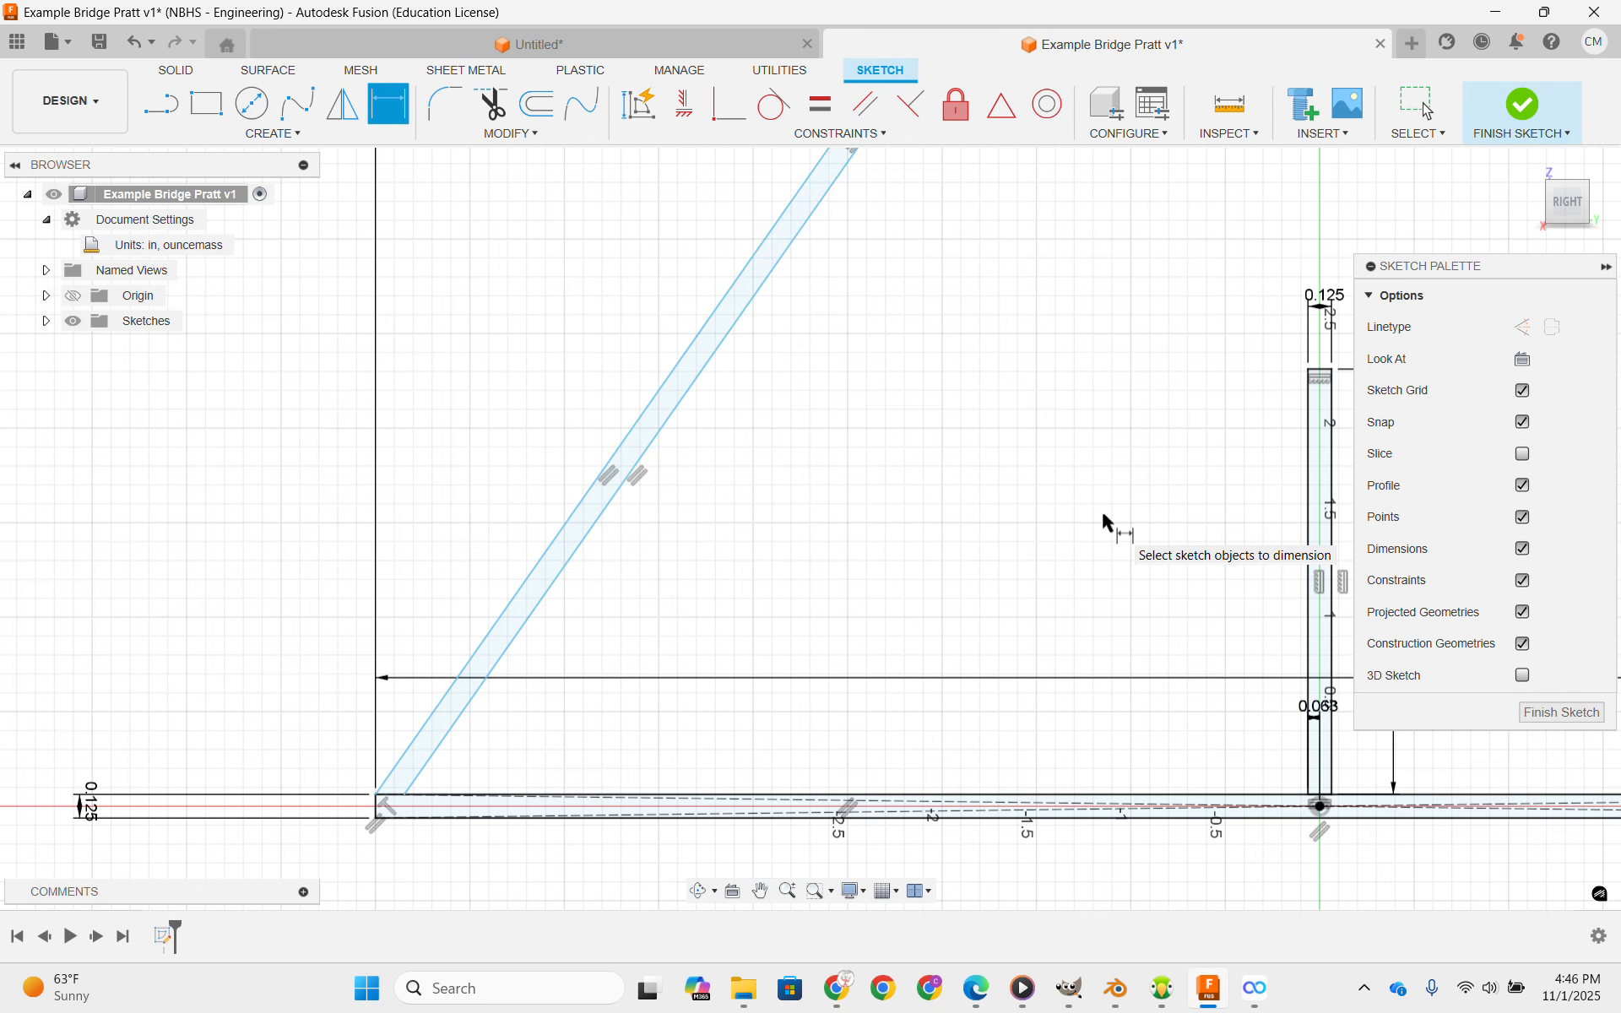
scroll(980, 443, down, 3)
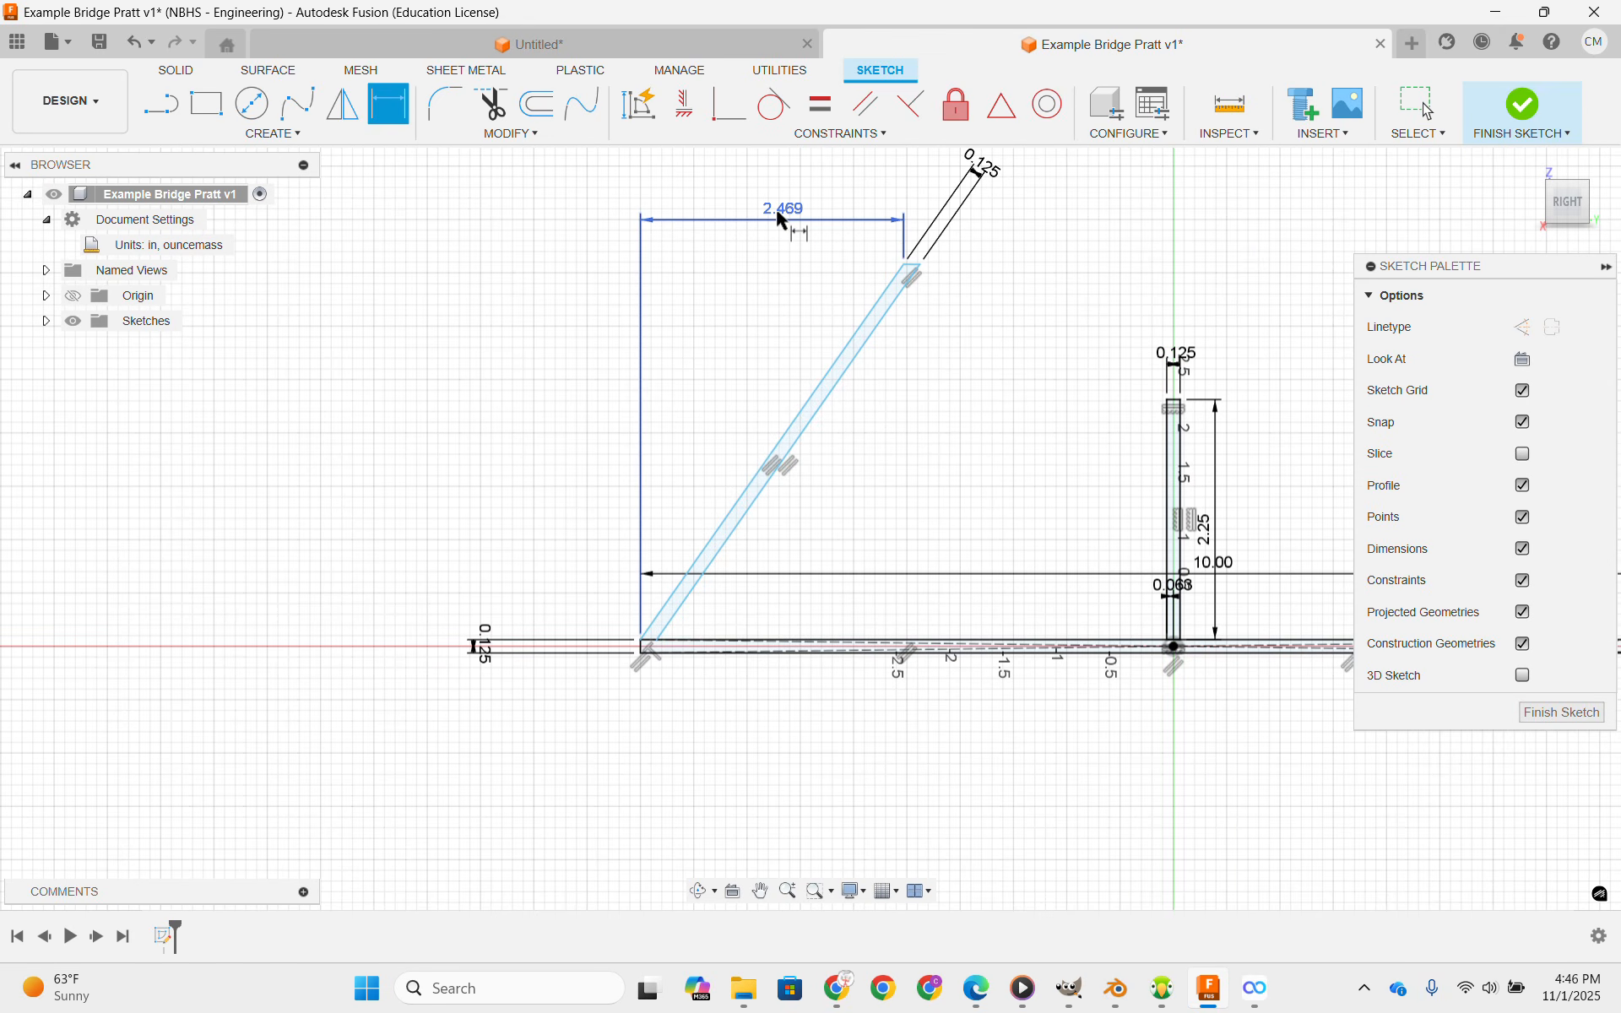
Dimension the vertical distance from the beam's upper edge to the slanted member's top-left corner as 2.24 in.
click(906, 264)
scroll(874, 642, up, 1)
scroll(872, 640, up, 5)
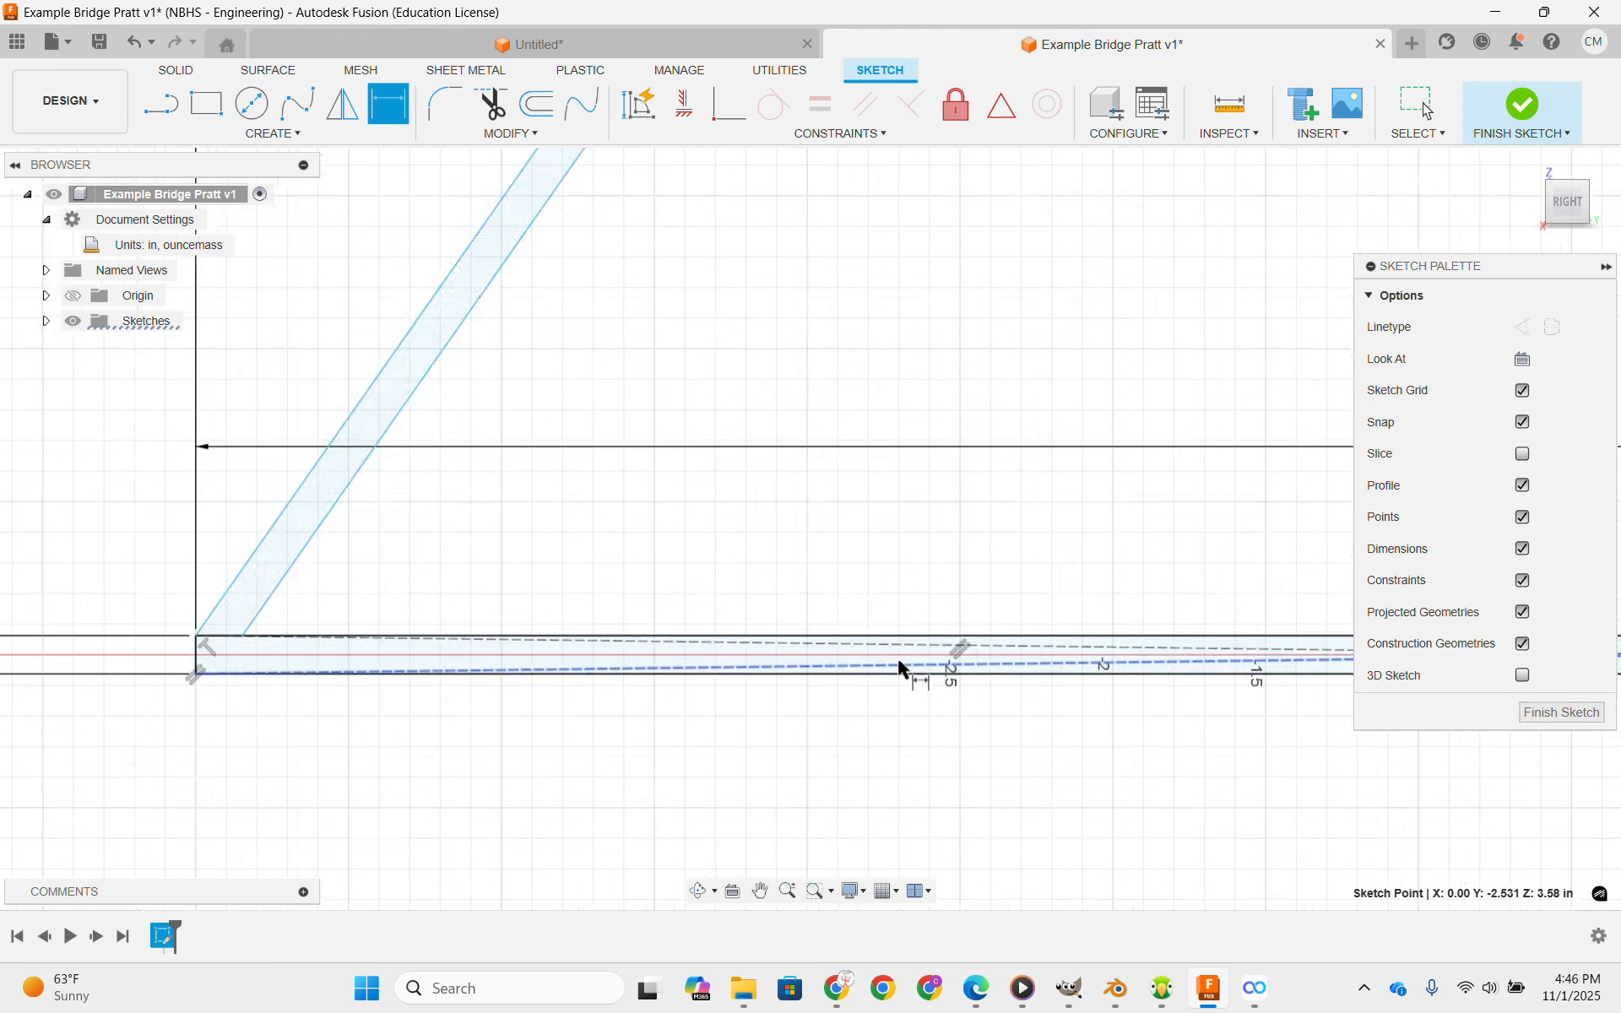
click(898, 624)
click(923, 399)
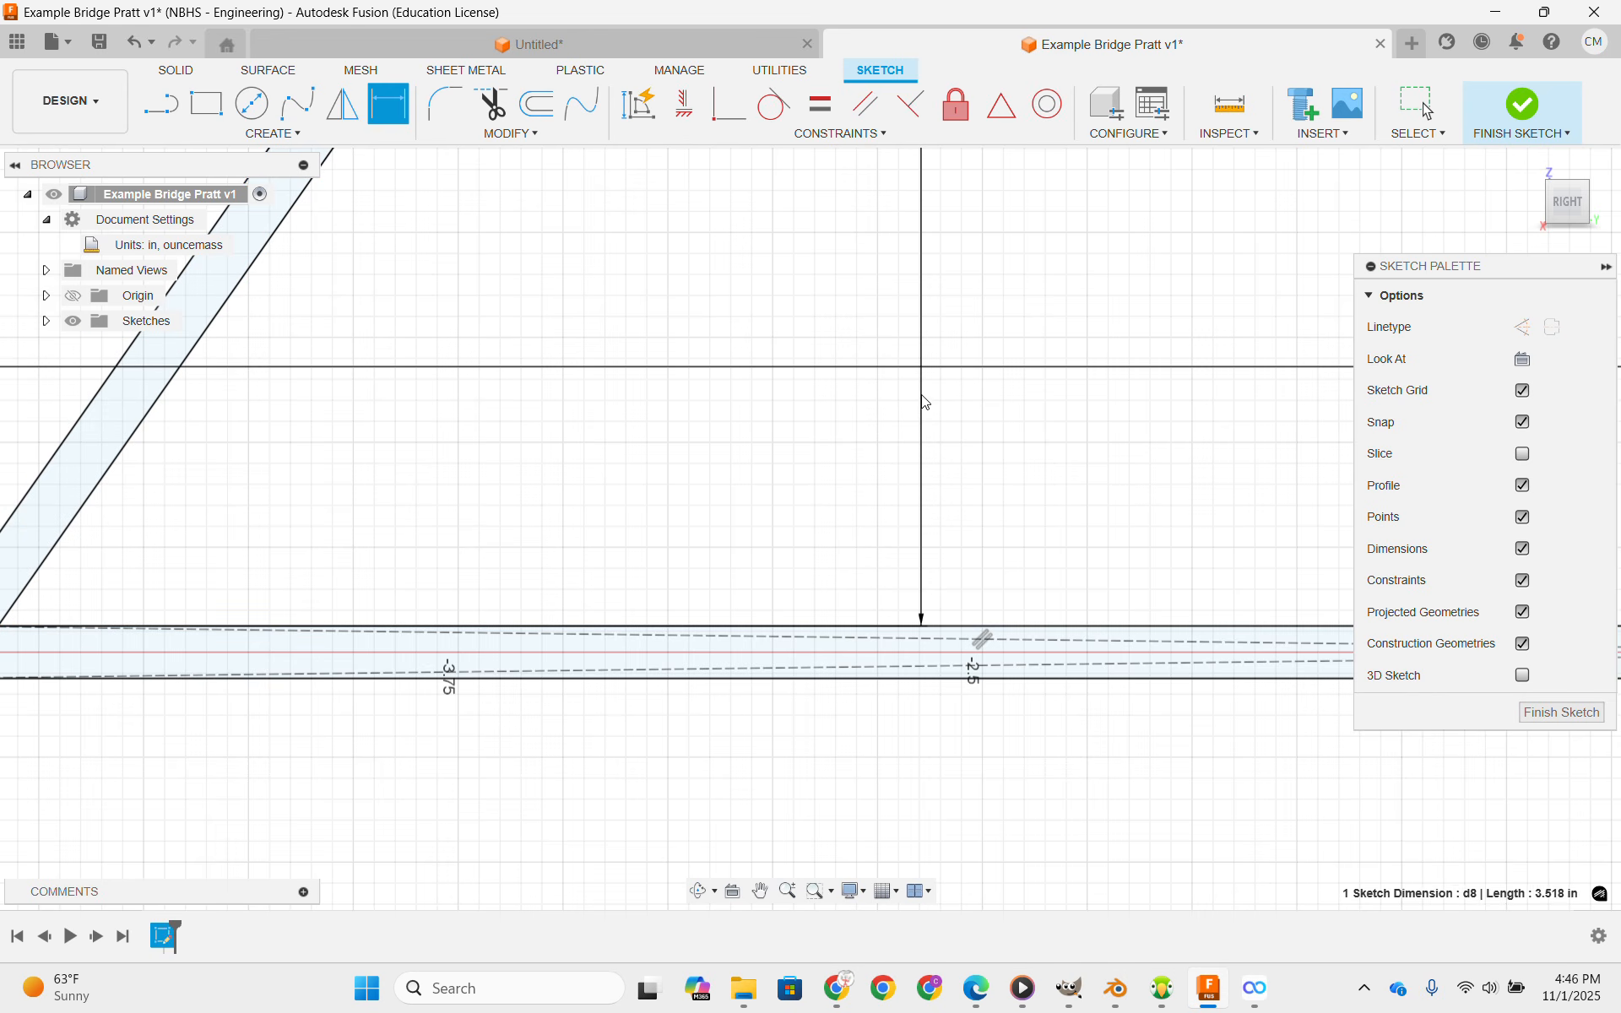
scroll(964, 516, down, 5)
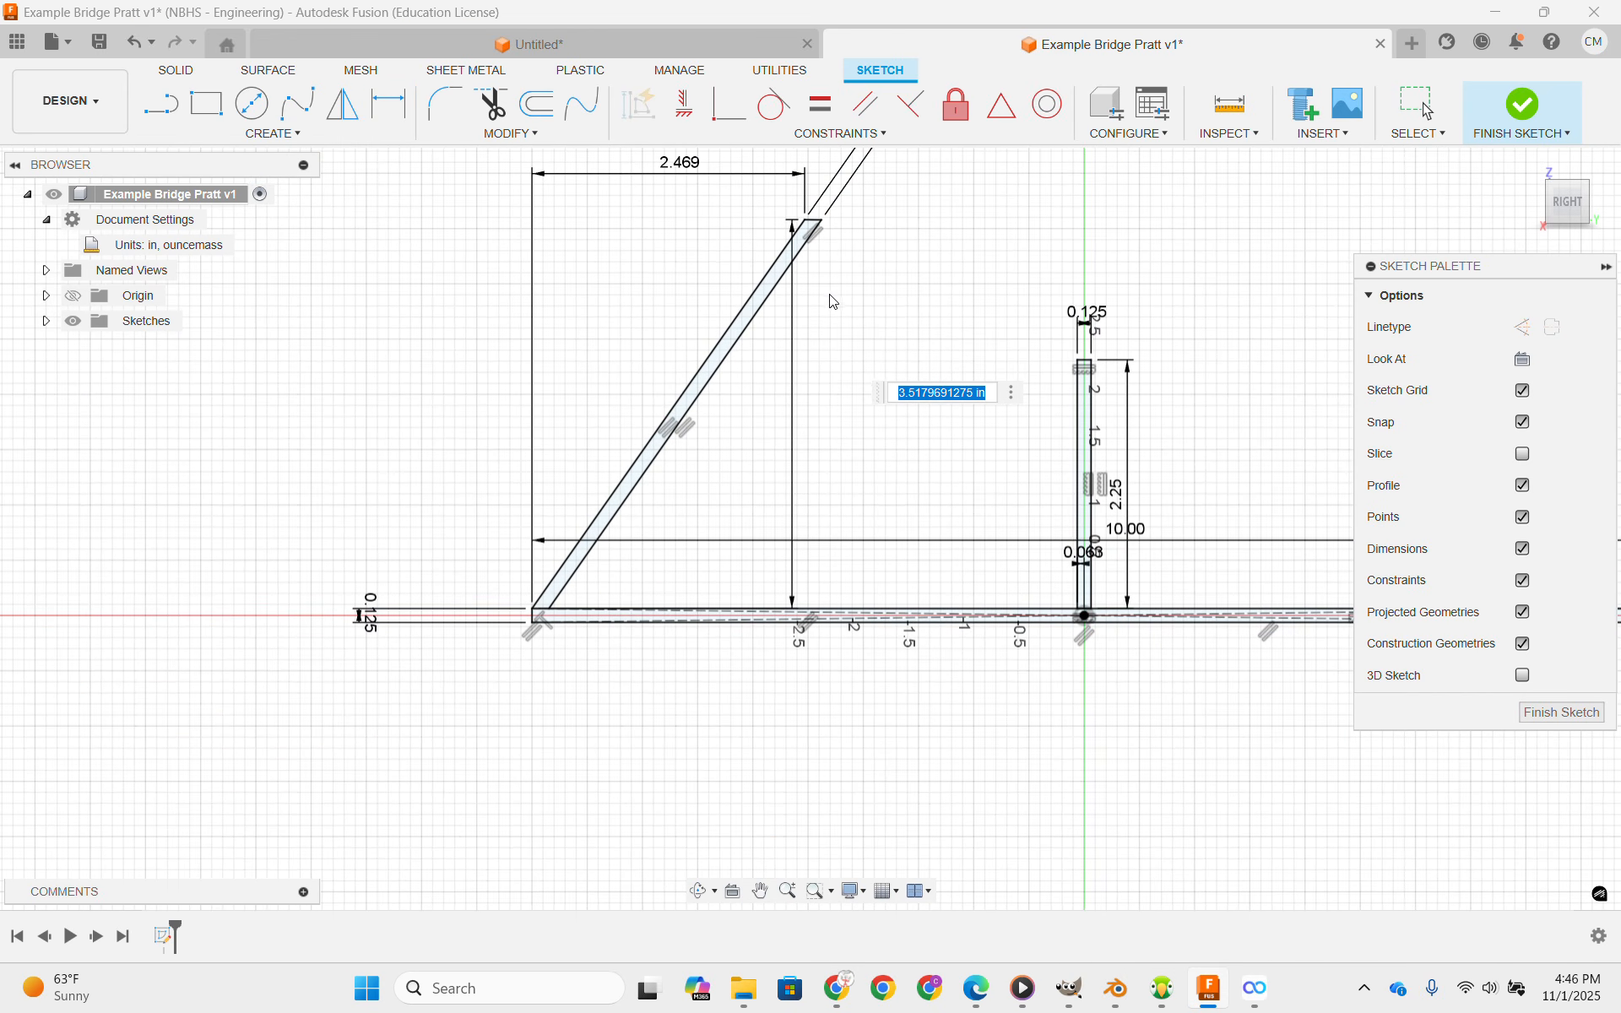
text(2.24)
key(Return)
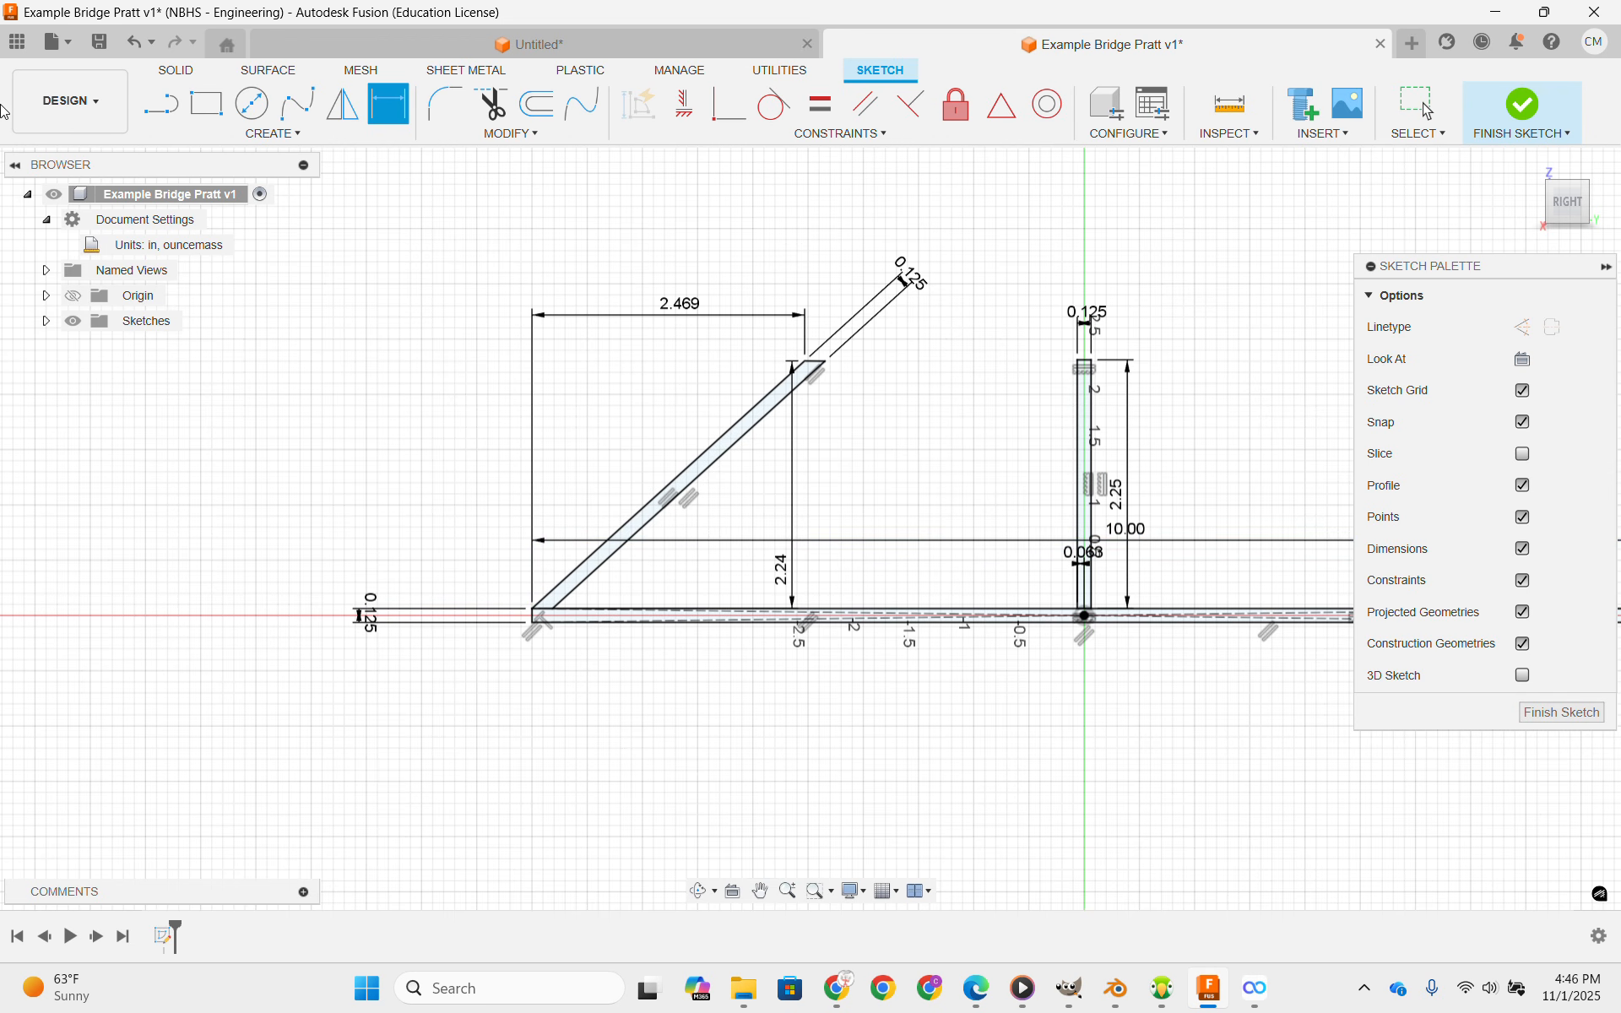
Draw a line from the slanted member's top-right corner down to the point where the central upright's left side meets the beam.
click(163, 116)
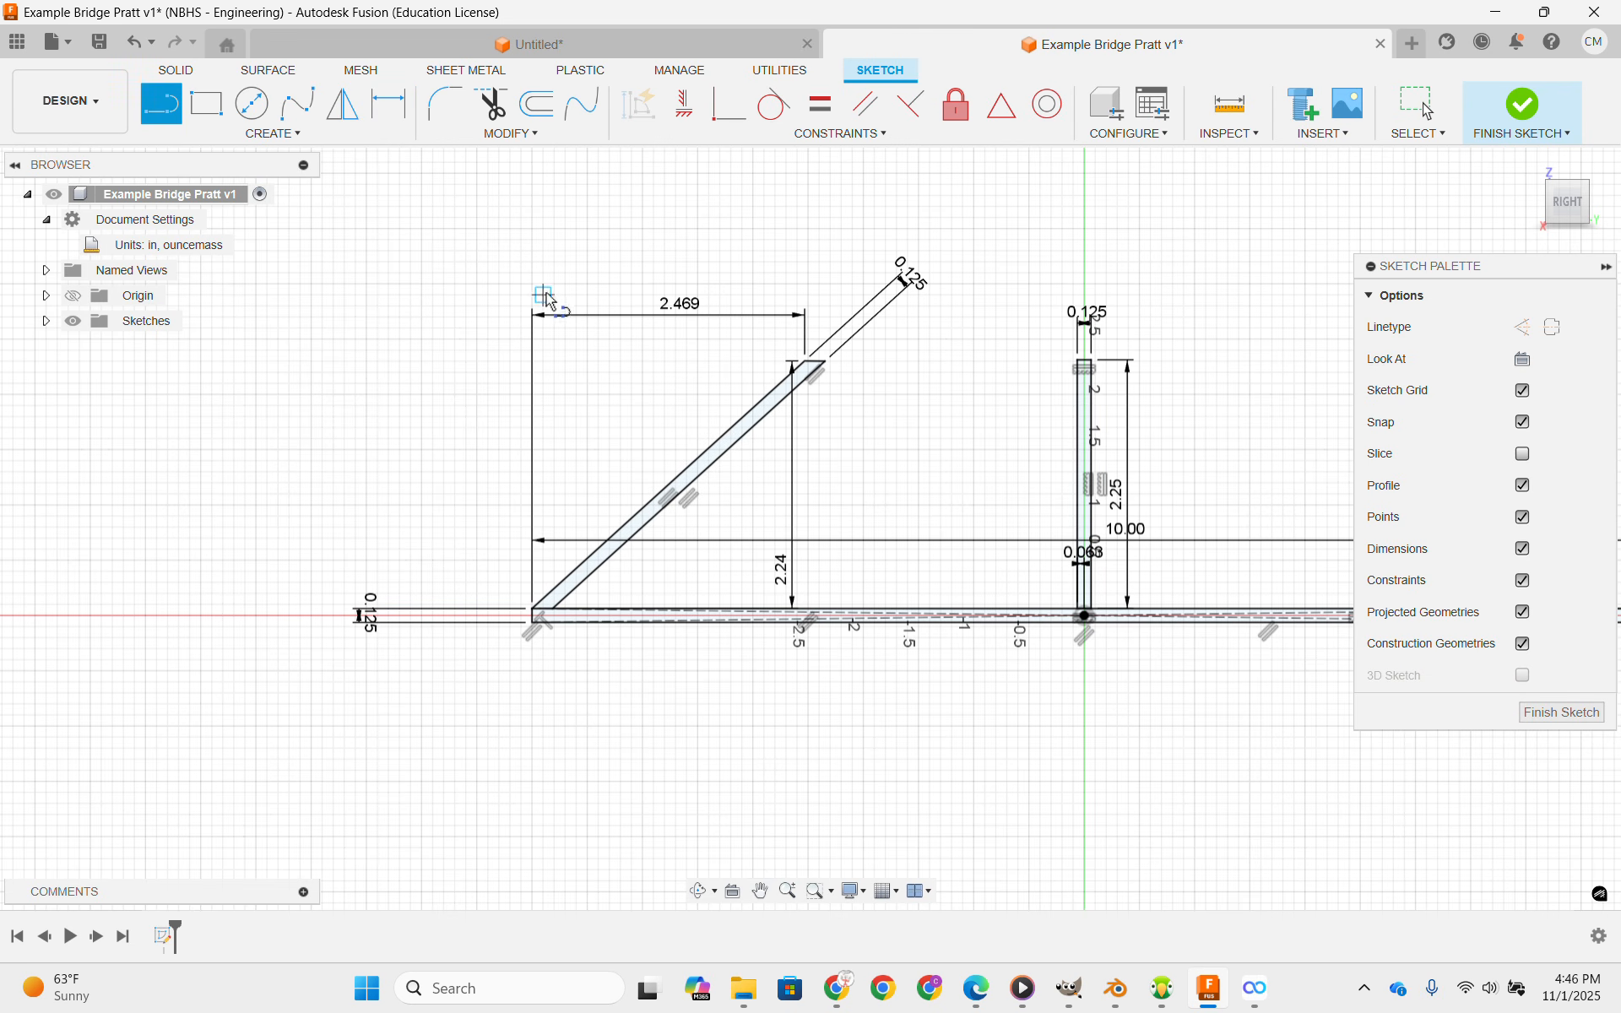
scroll(827, 374, up, 5)
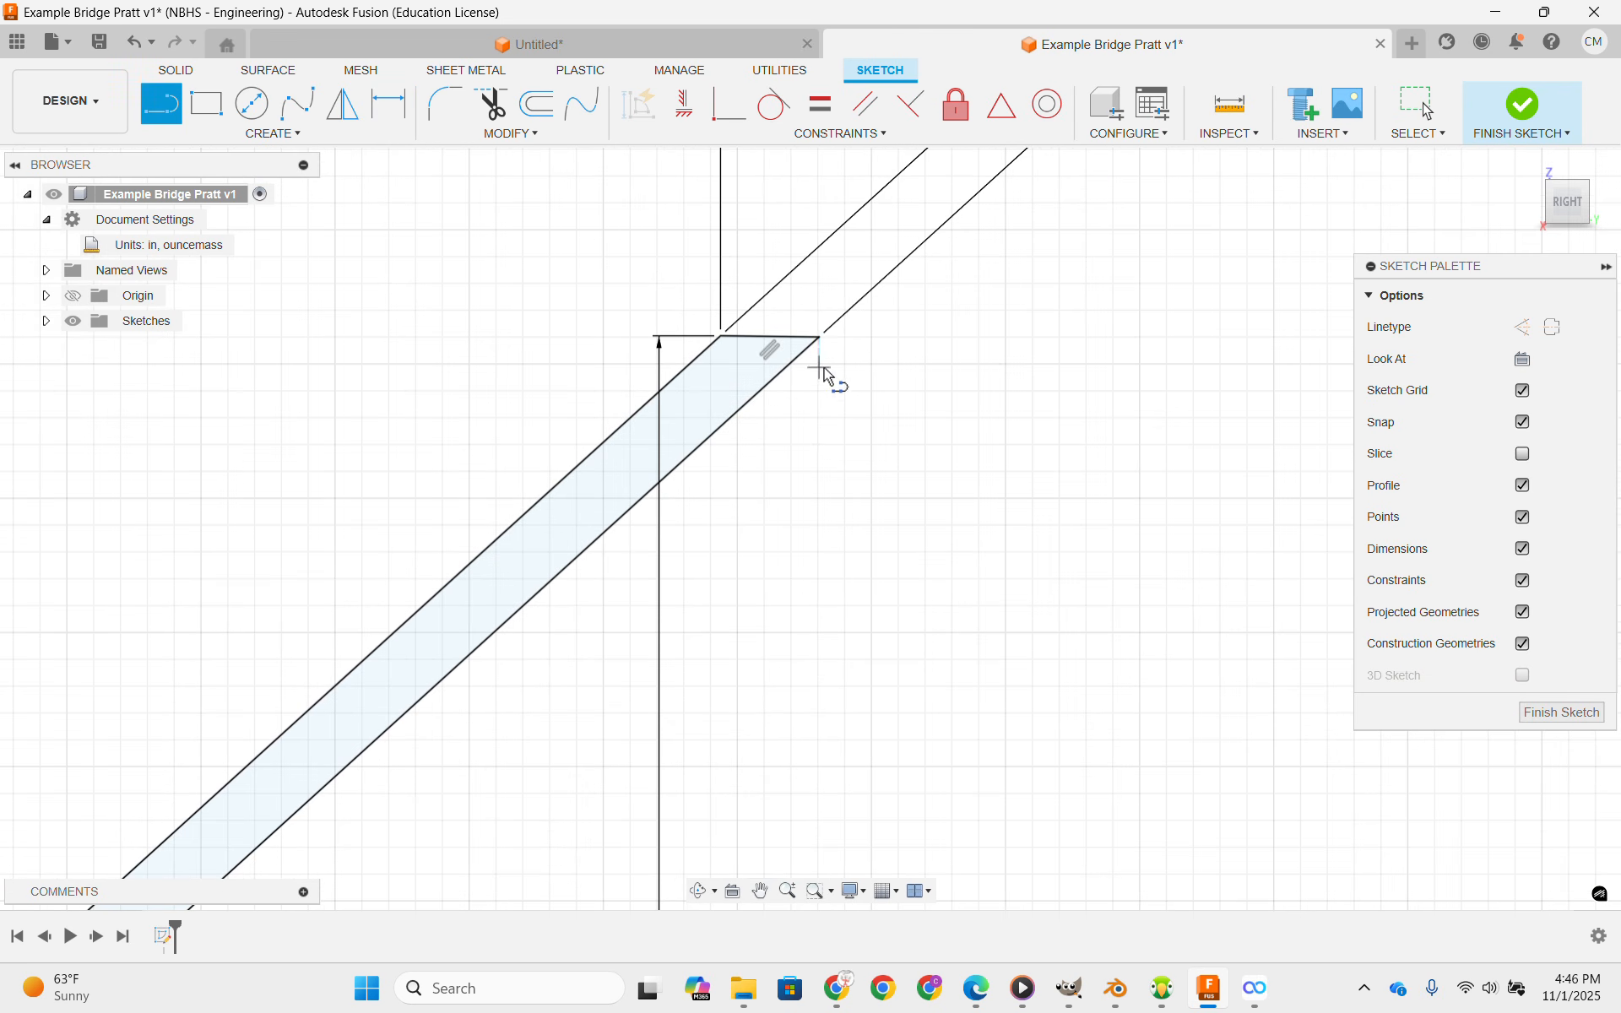
click(820, 342)
scroll(1212, 532, down, 5)
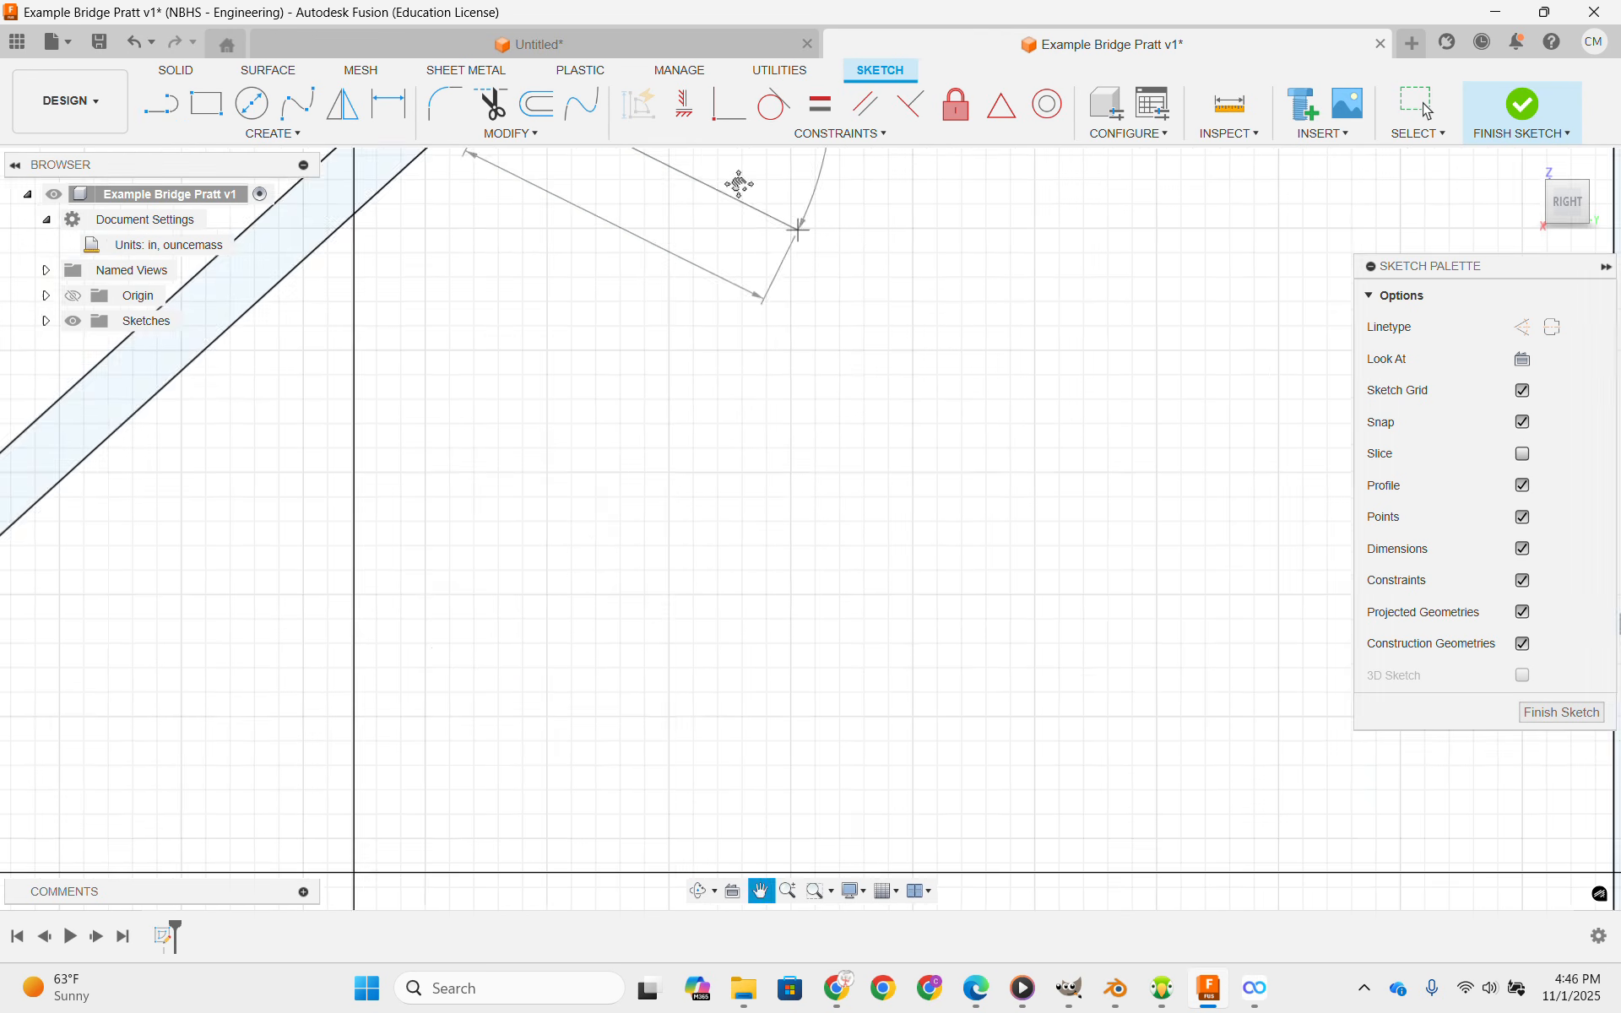
scroll(1056, 532, up, 5)
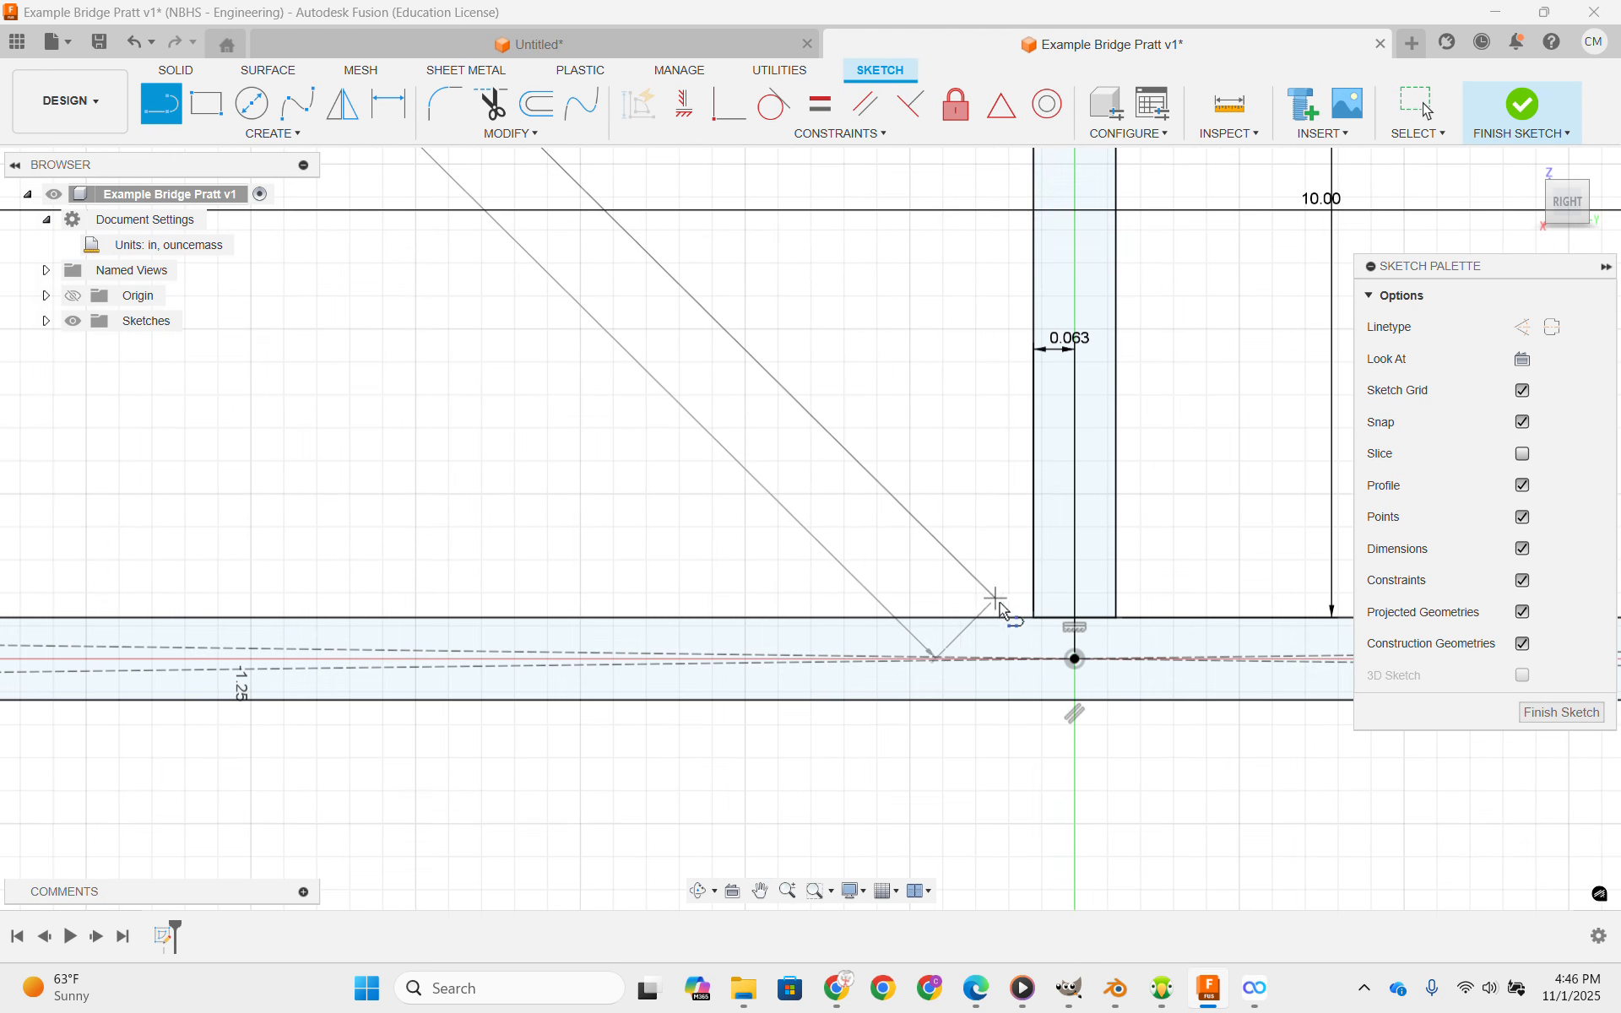
click(1034, 619)
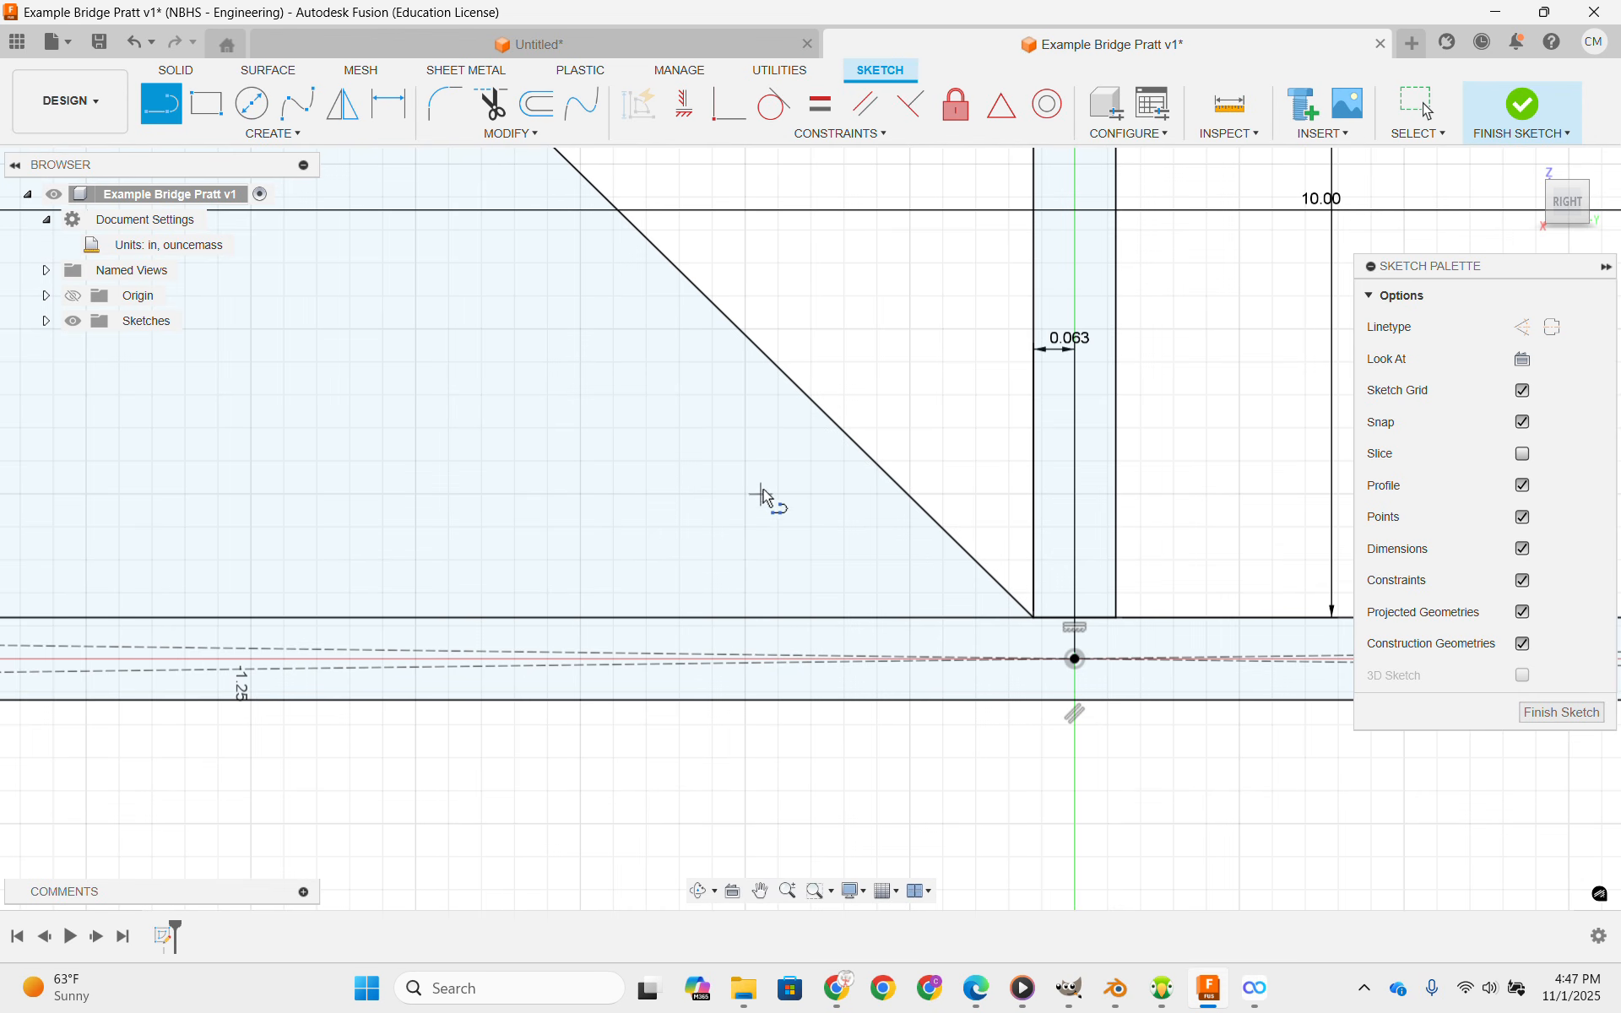
Draw a second diagonal line about 3 in long from the slanted member's inner side near its top down to the beam's upper edge.
scroll(1122, 622, down, 2)
scroll(699, 477, down, 3)
middle_drag(700, 476, 1021, 684)
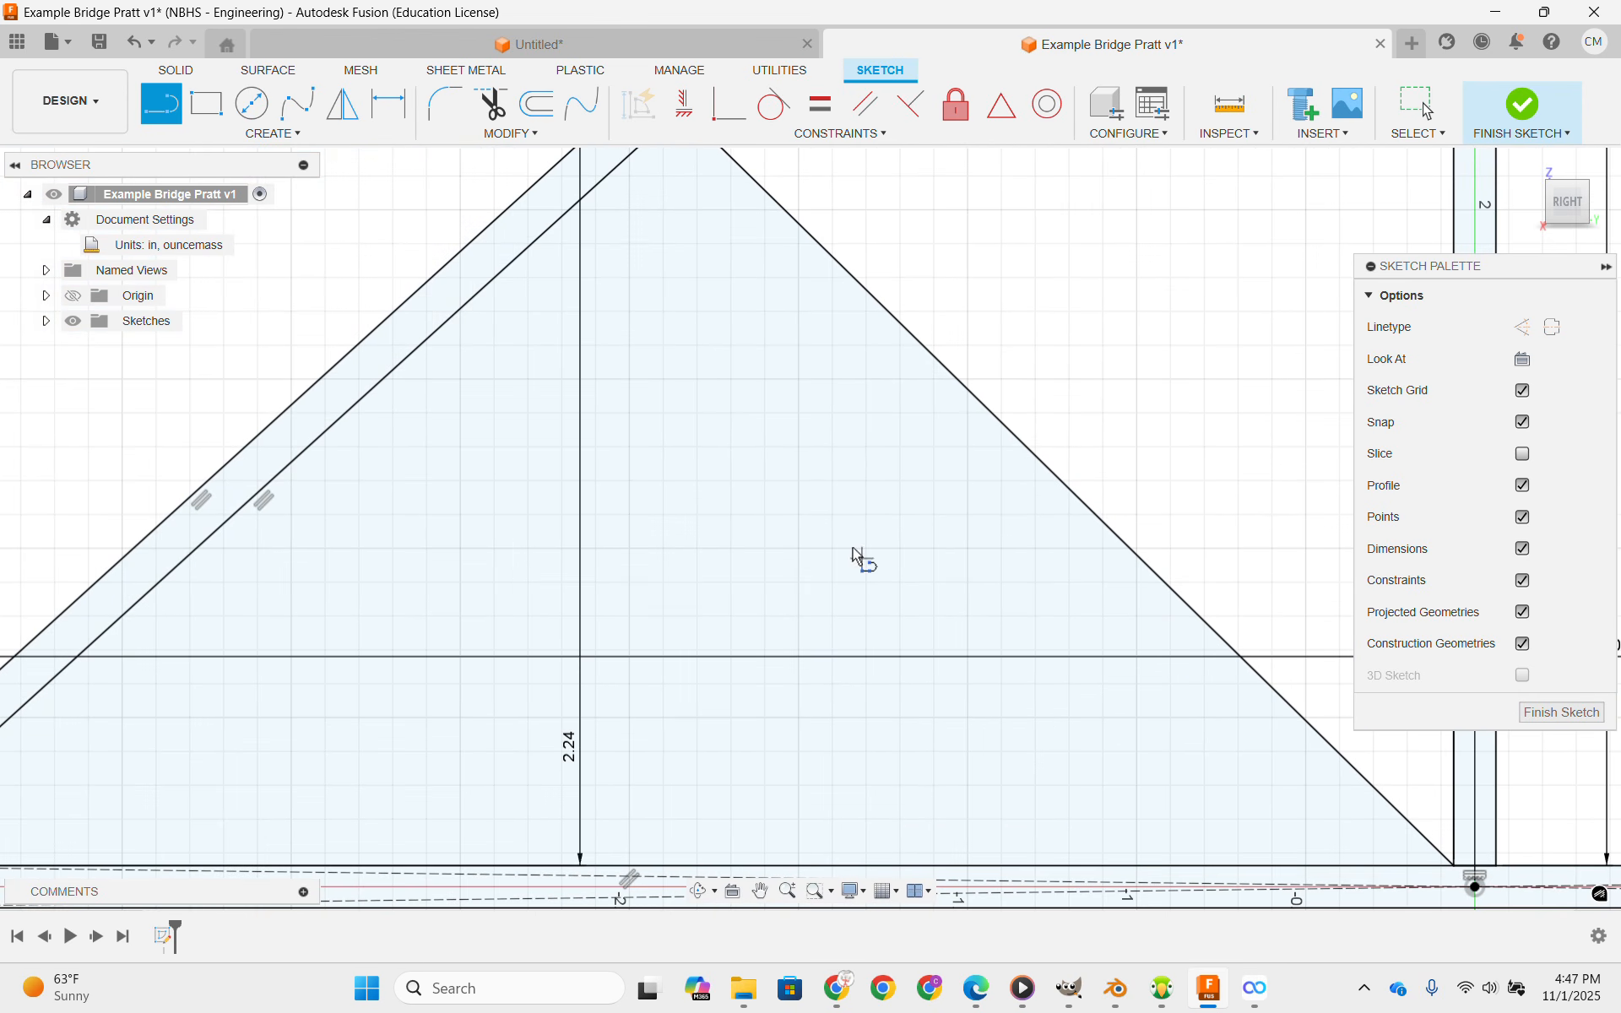
scroll(698, 334, down, 2)
middle_drag(697, 335, 670, 486)
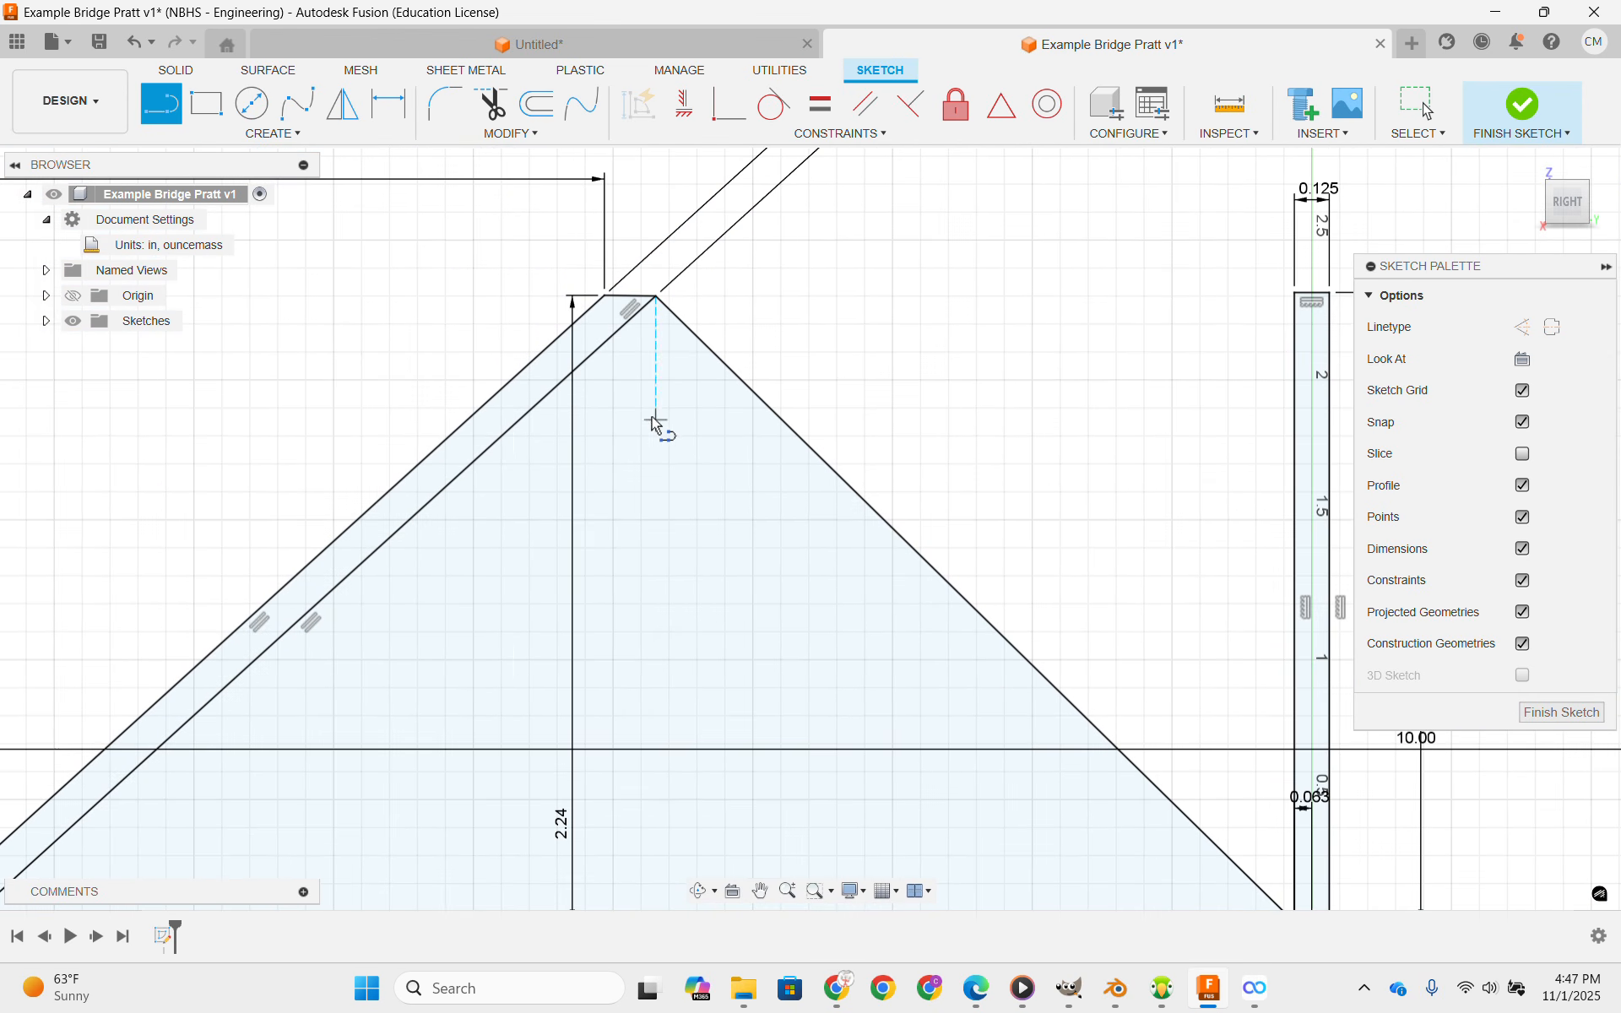
click(624, 335)
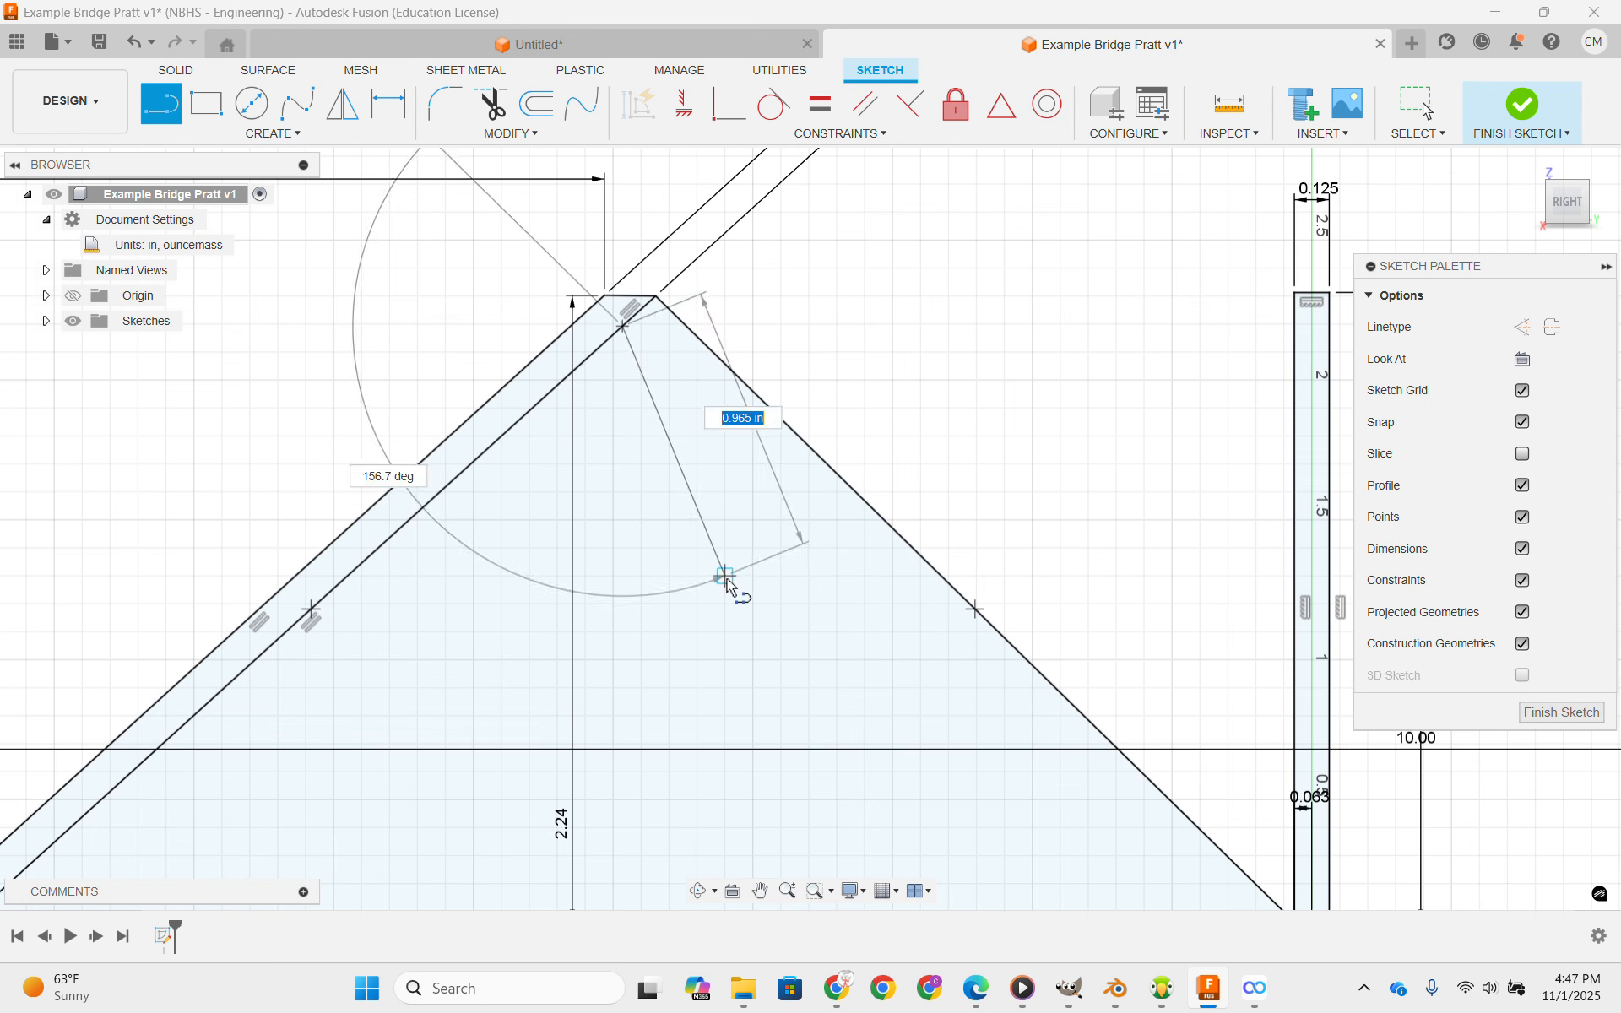
scroll(724, 579, down, 1)
middle_drag(724, 579, 669, 174)
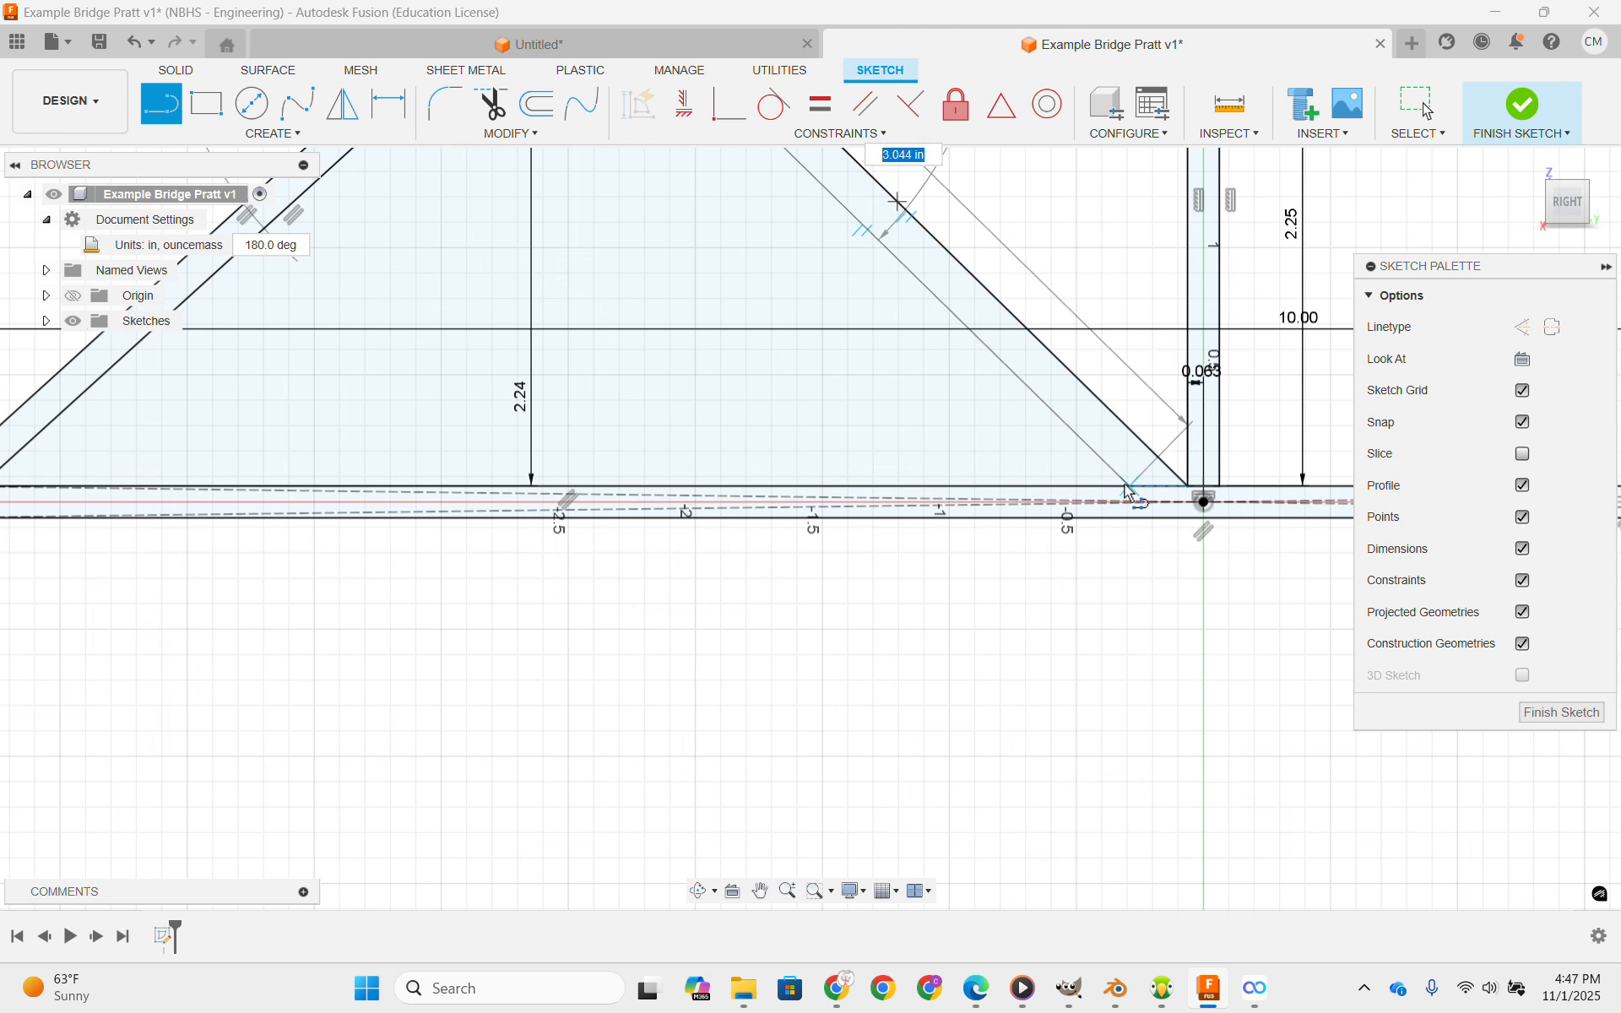
click(1098, 488)
Examine both ends of the two new diagonal lines, at the slanted member's top and at the beam.
scroll(1096, 487, down, 5)
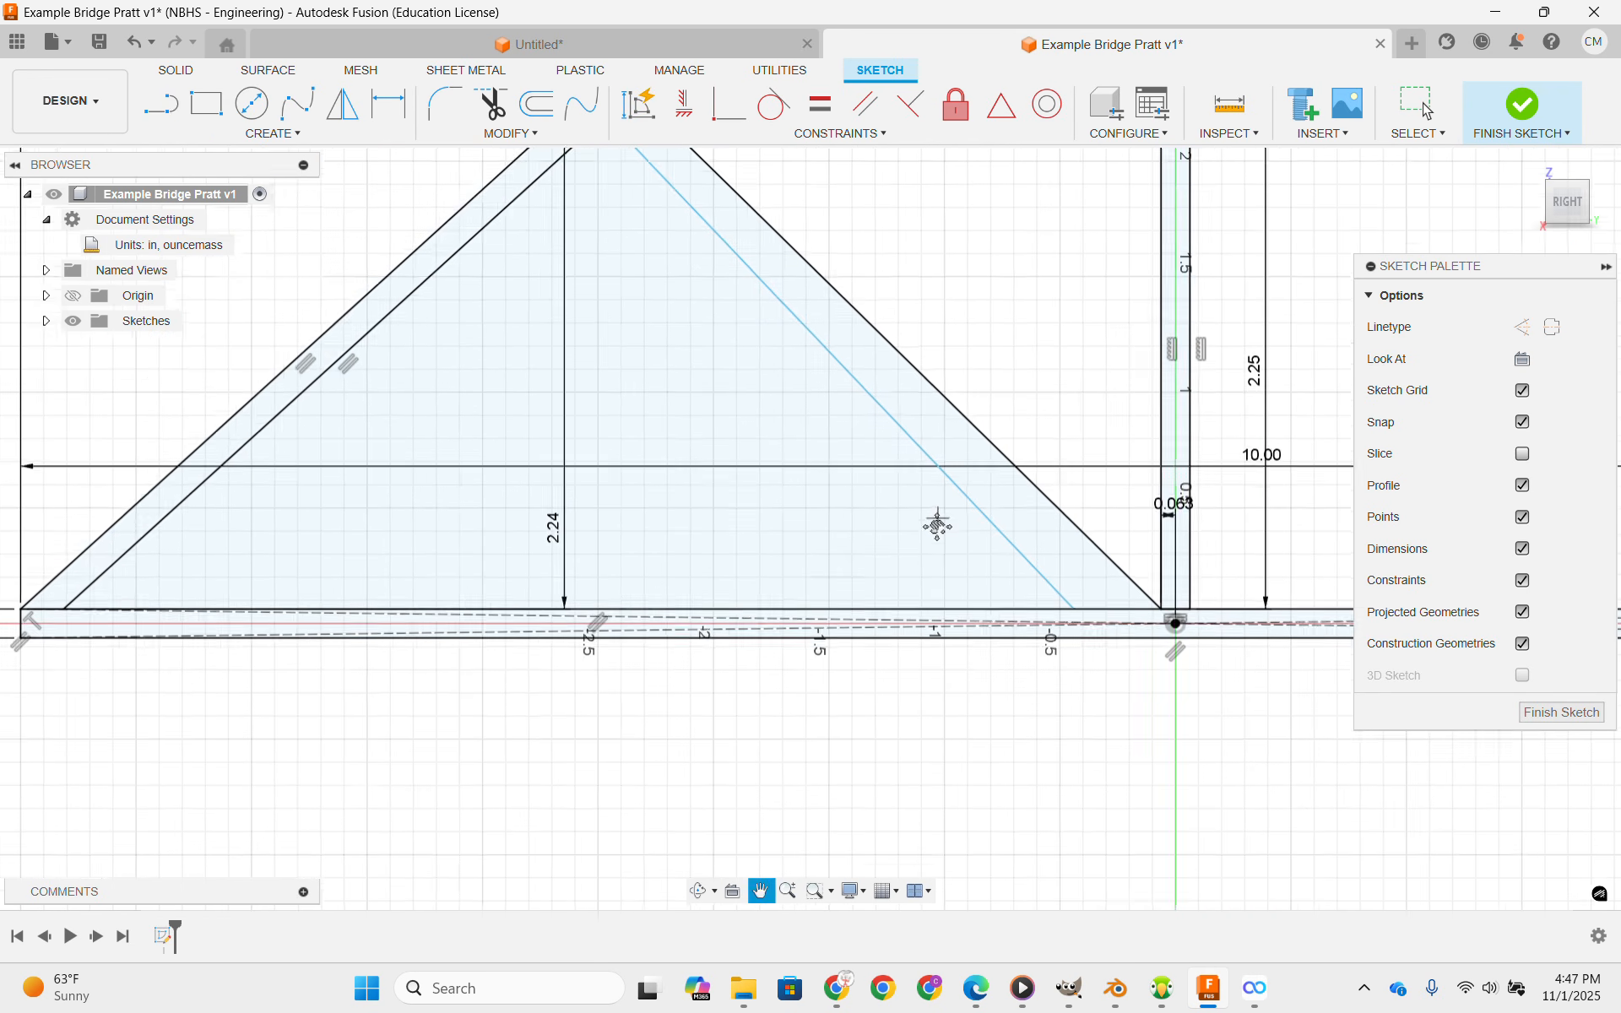
scroll(673, 309, up, 5)
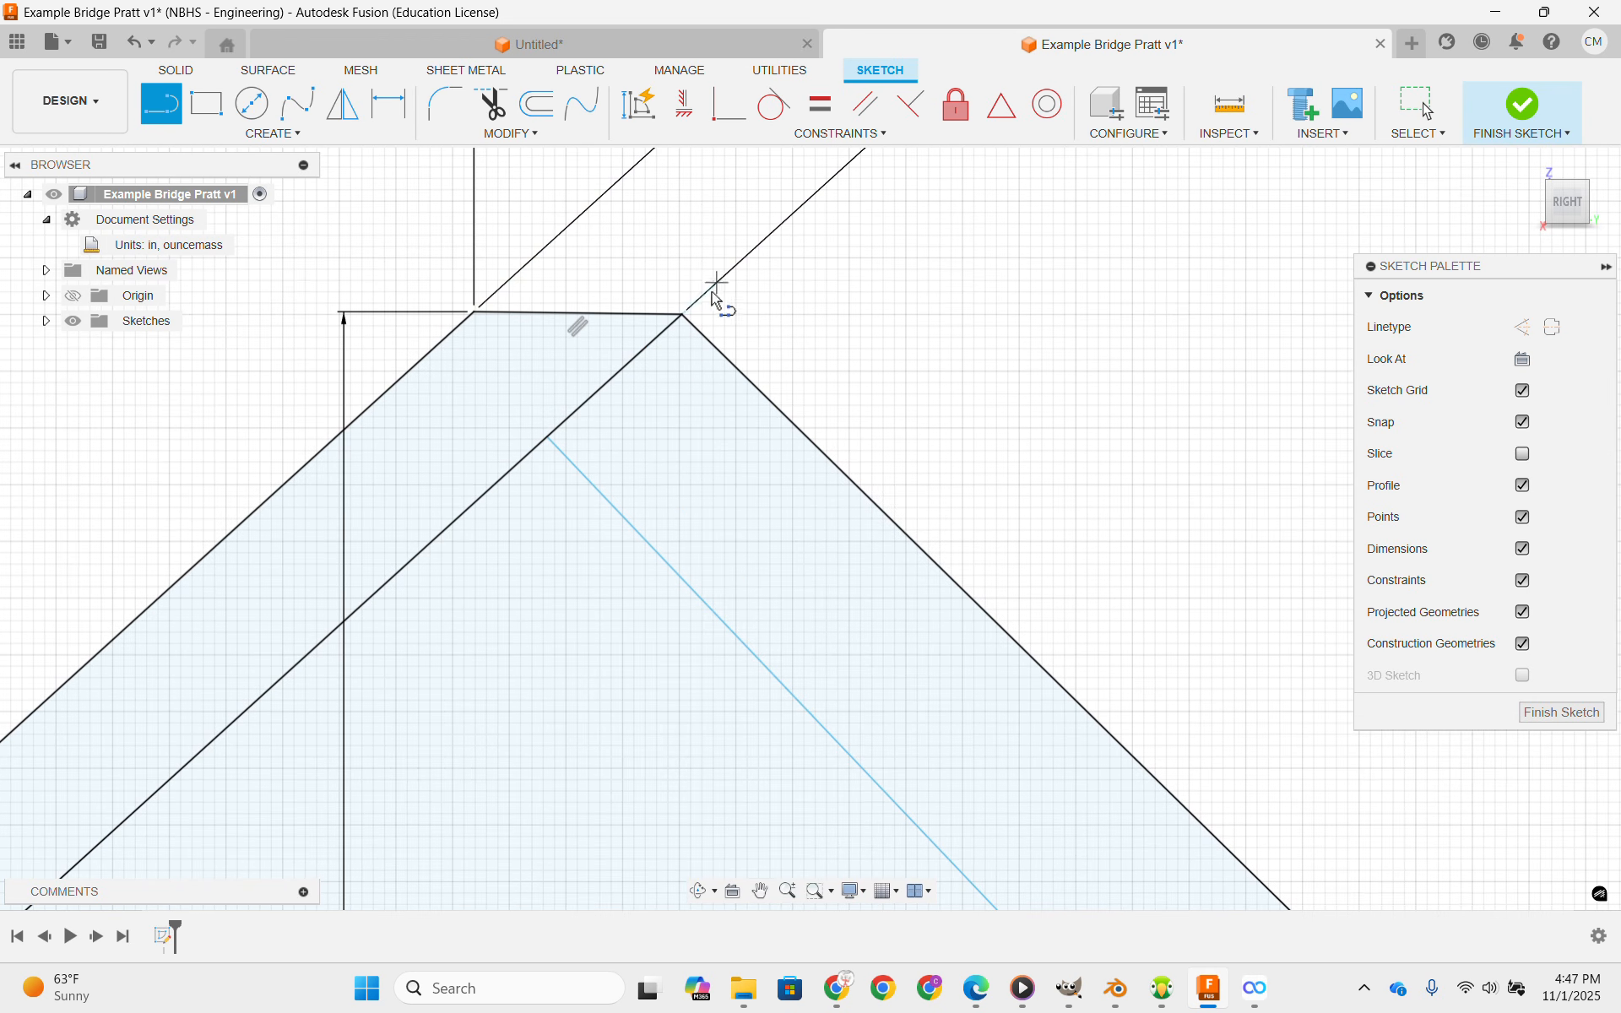
middle_drag(772, 488, 584, 163)
middle_drag(961, 566, 580, 244)
scroll(580, 244, down, 3)
scroll(927, 658, down, 4)
scroll(962, 665, down, 3)
mouse_move(1018, 647)
middle_down()
mouse_move(666, 344)
mouse_move(816, 557)
mouse_move(688, 409)
mouse_move(832, 633)
middle_up()
scroll(666, 344, down, 1)
scroll(731, 550, down, 1)
key(l)
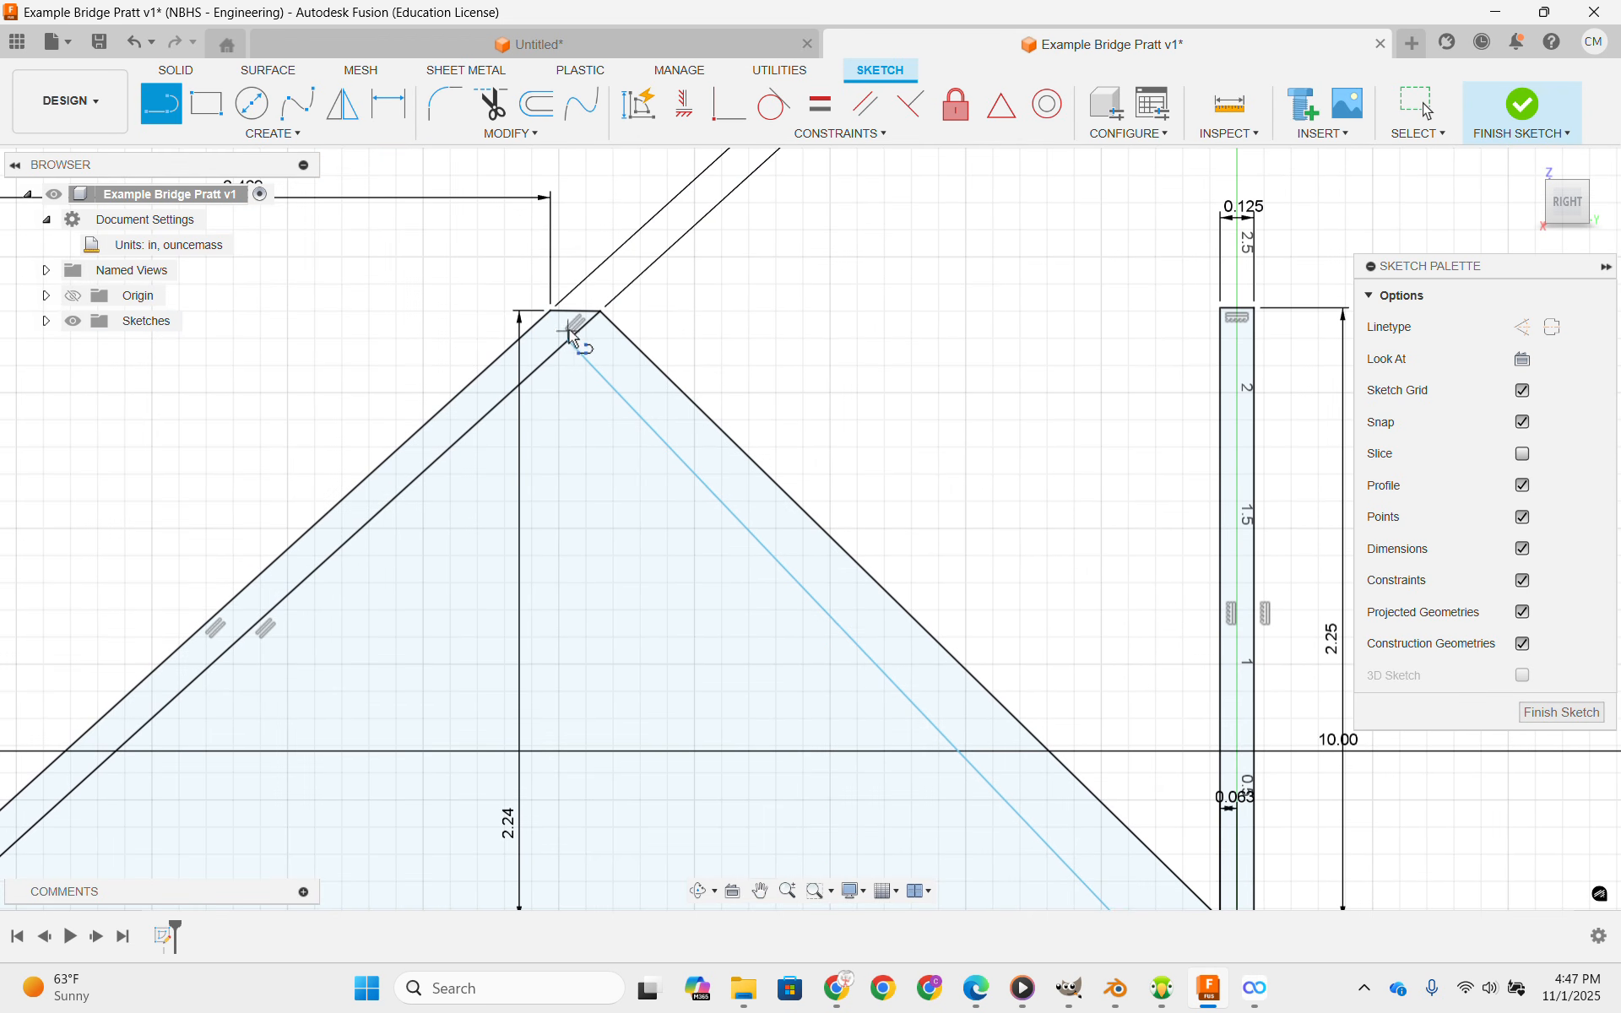
middle_drag(862, 521, 620, 240)
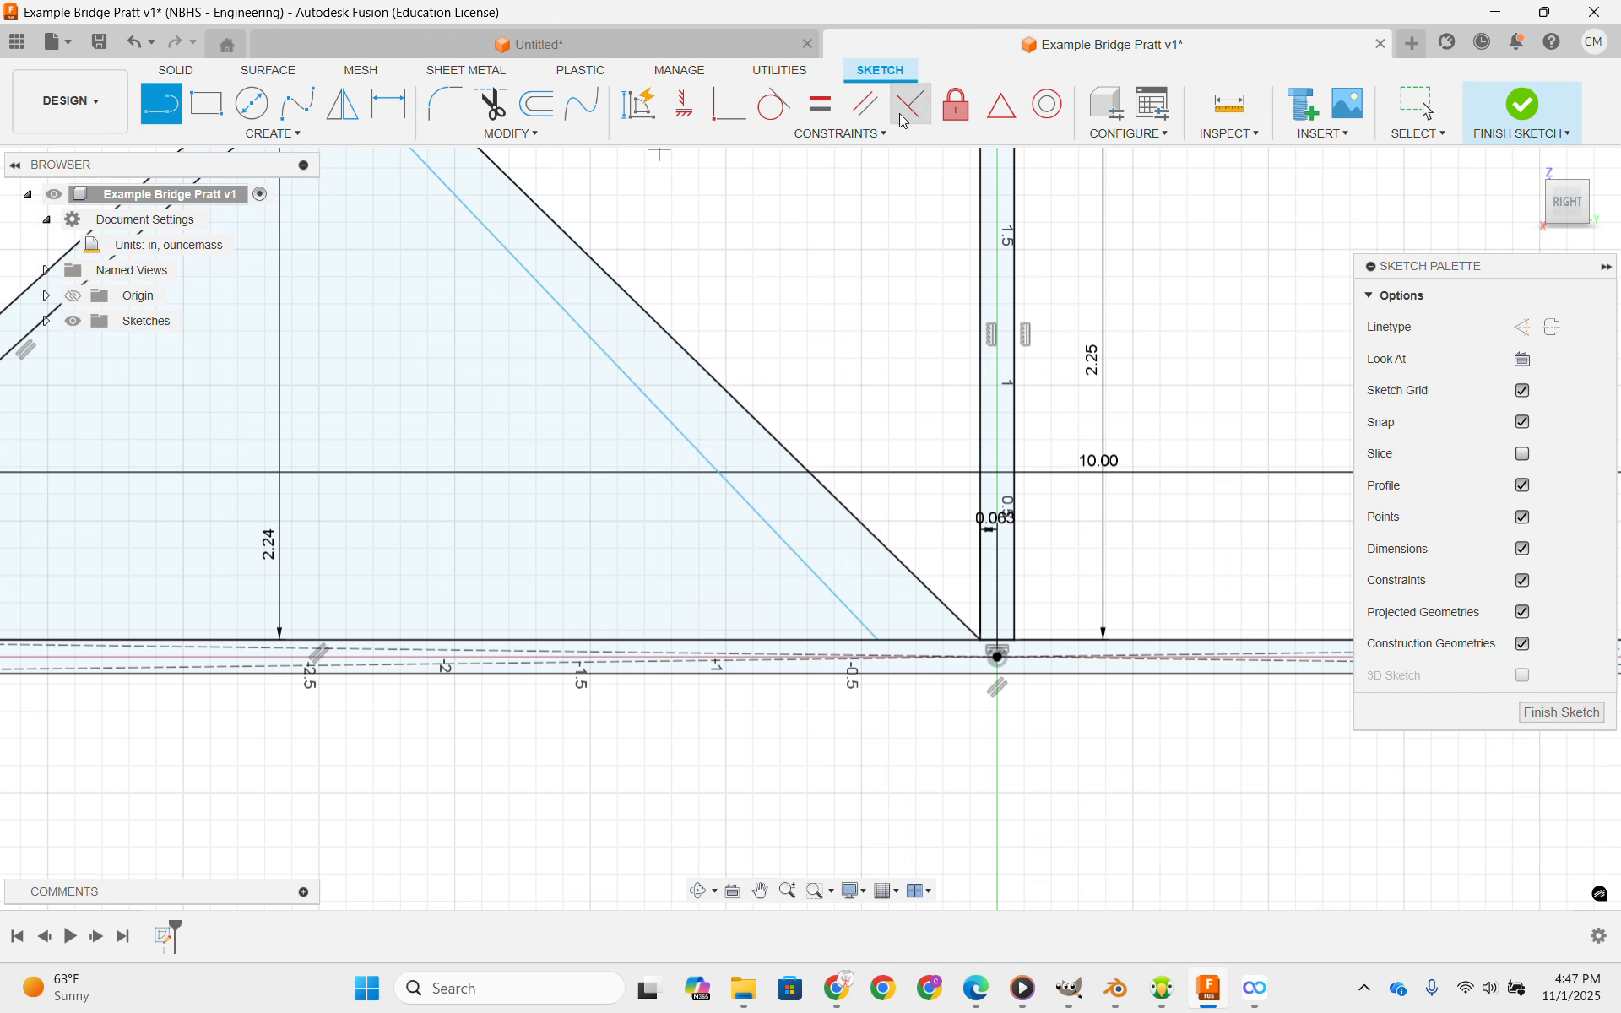
Apply a Parallel constraint between the two new diagonal lines running toward the central upright.
click(865, 104)
click(698, 372)
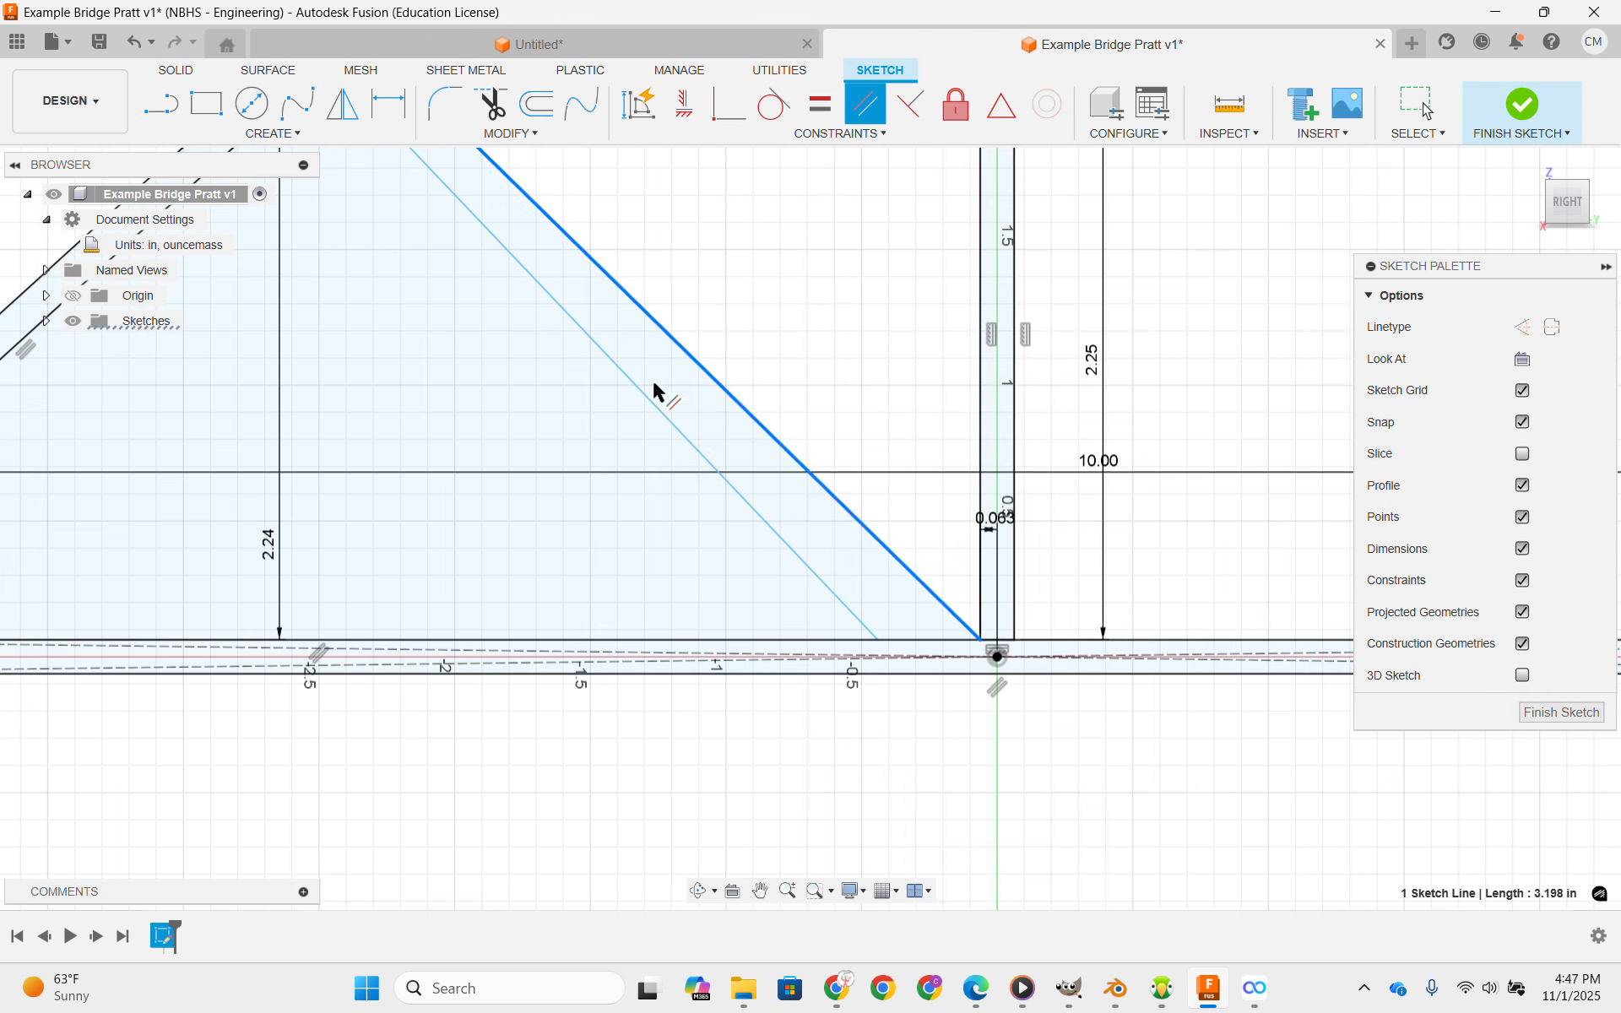
click(645, 397)
Dimension the thickness of the second diagonal member between its two parallel lines to 1/8 in.
middle_drag(638, 373, 817, 558)
scroll(825, 561, down, 1)
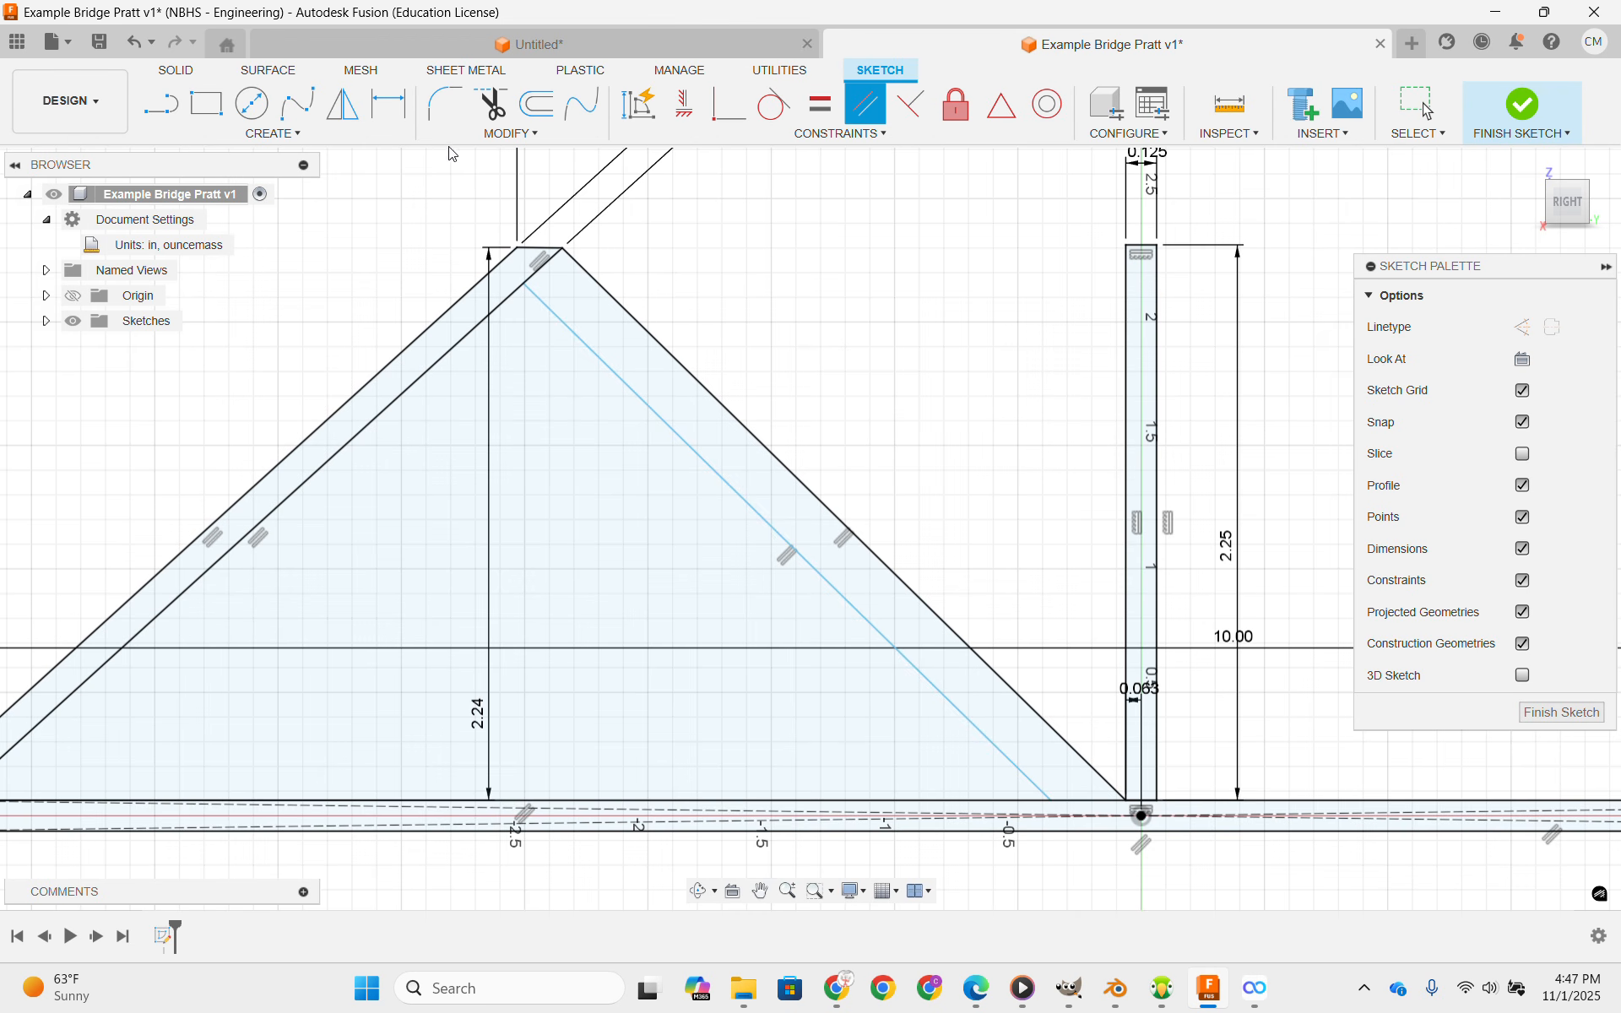
click(397, 108)
click(646, 404)
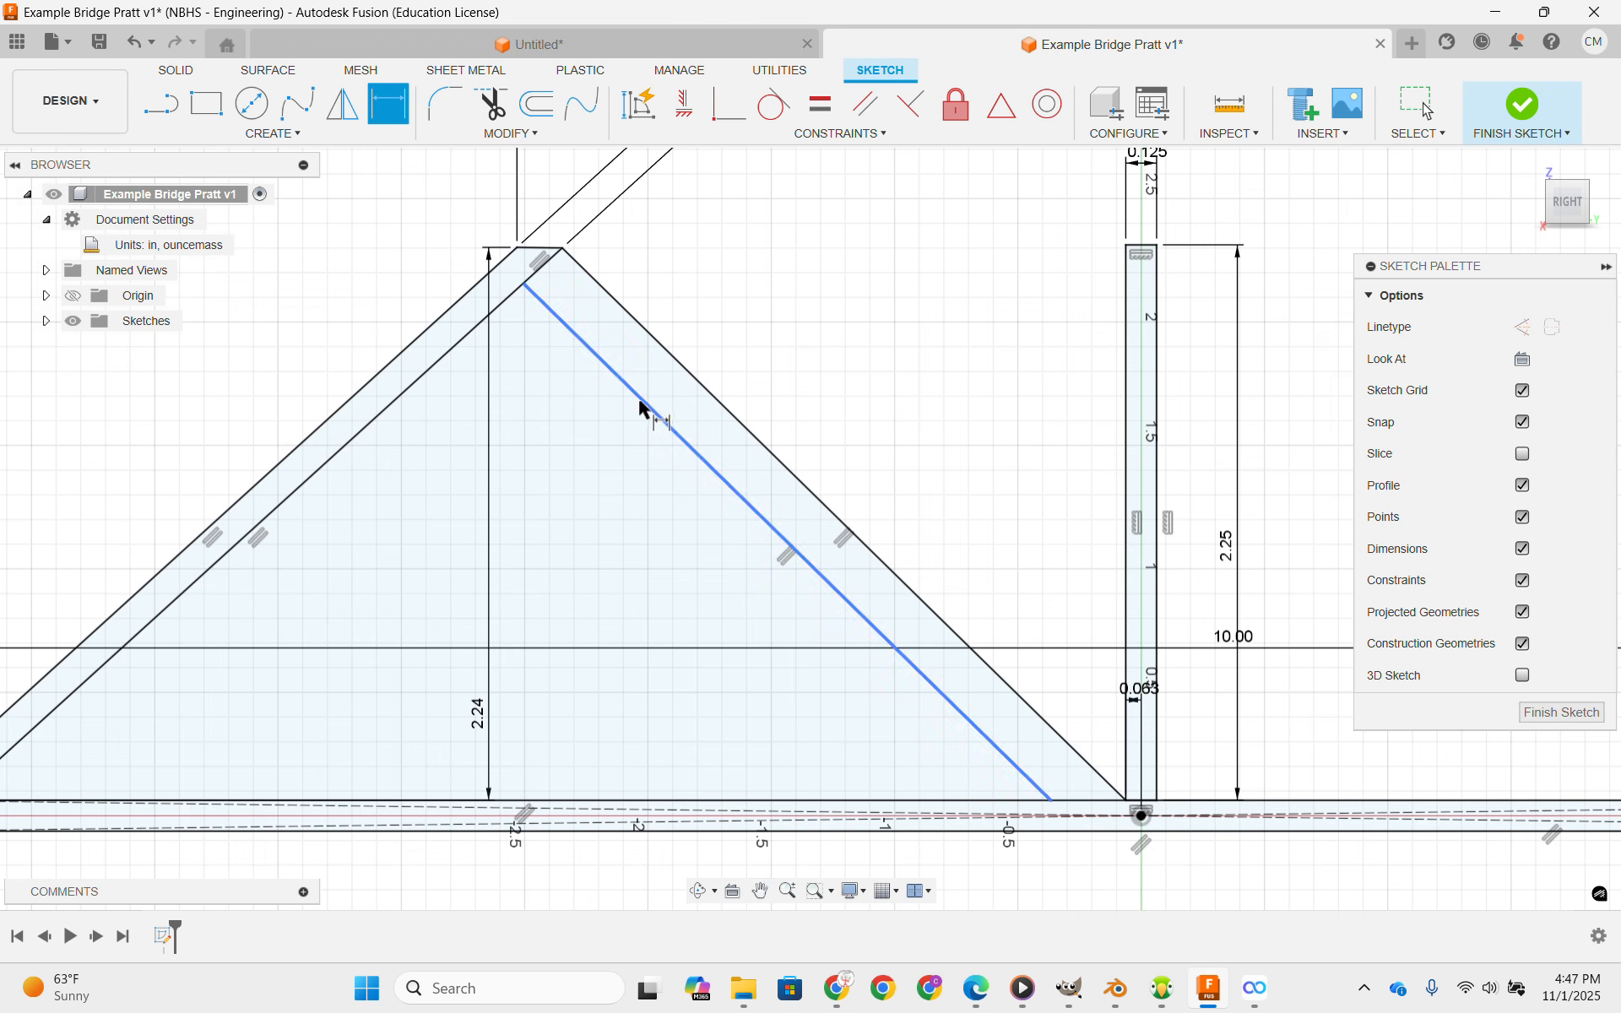
click(724, 413)
scroll(673, 460, down, 3)
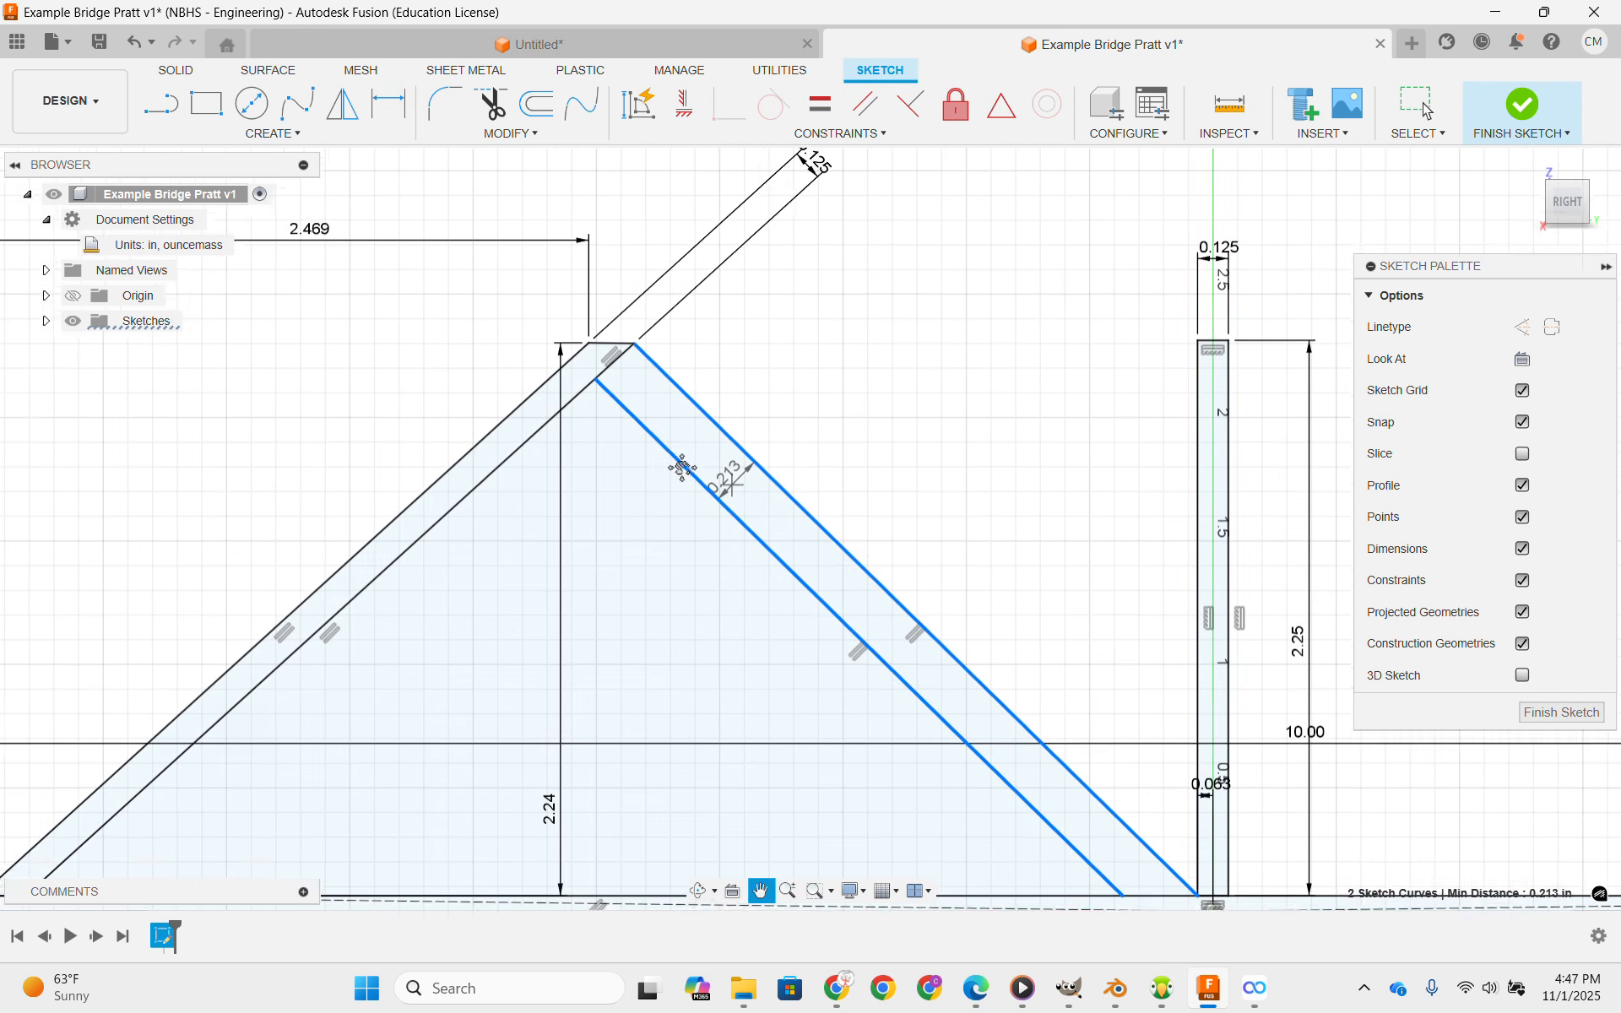
click(530, 265)
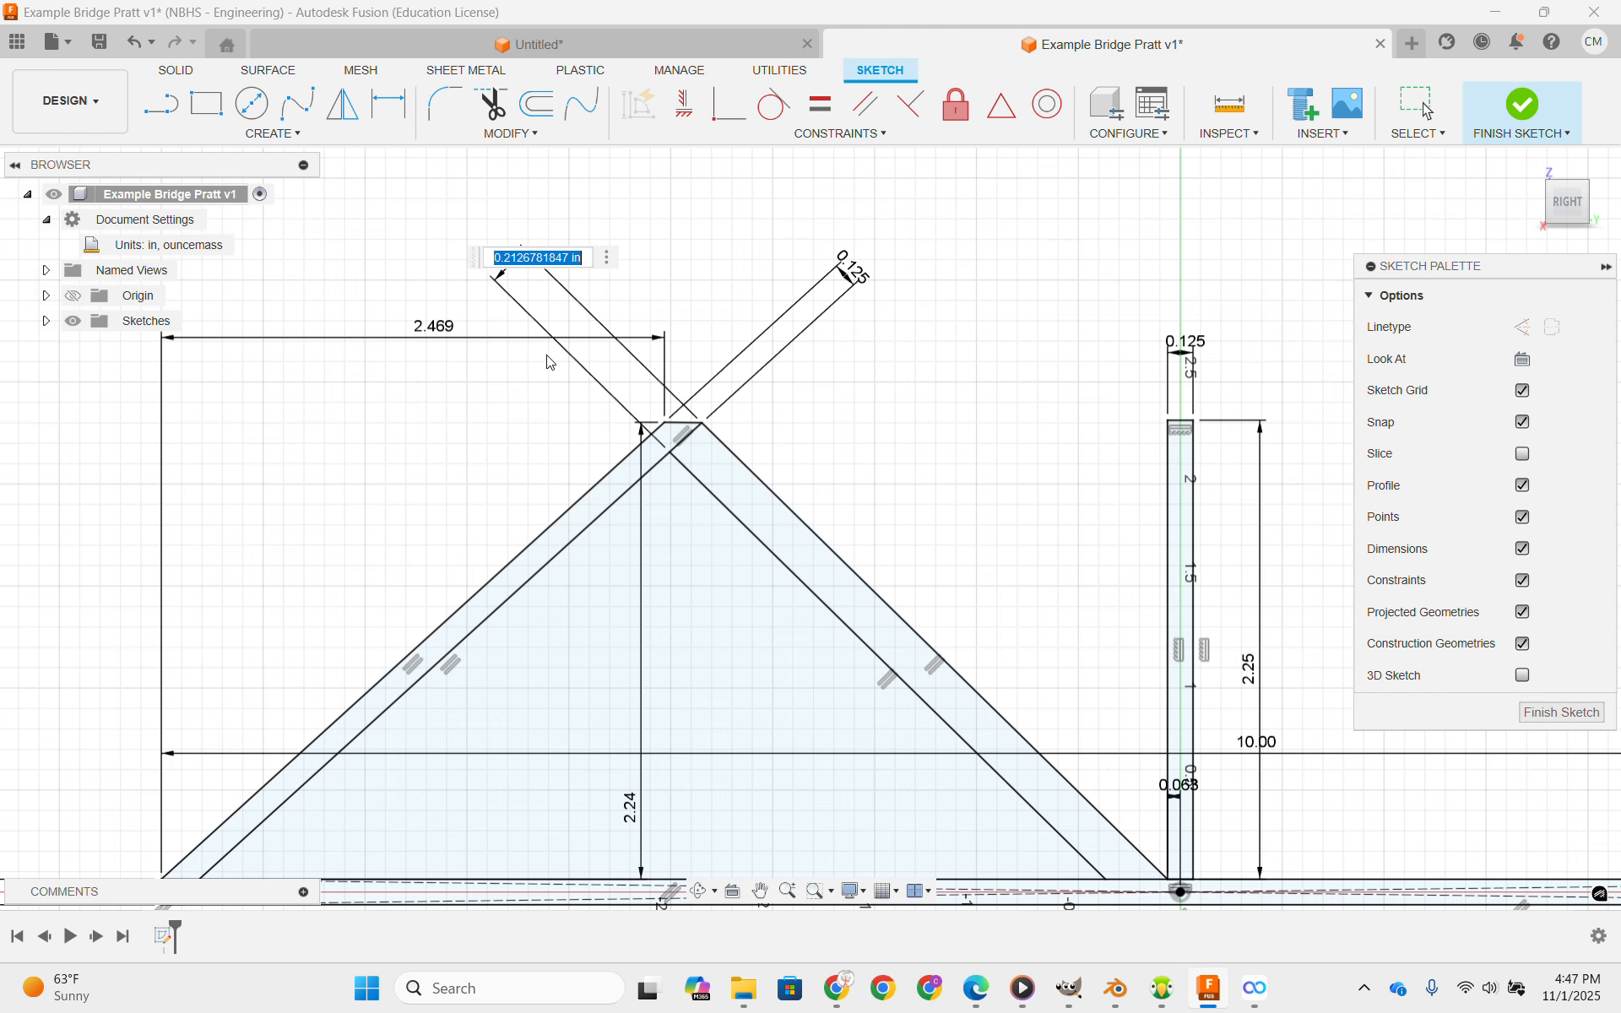
text(1/8)
key(Return)
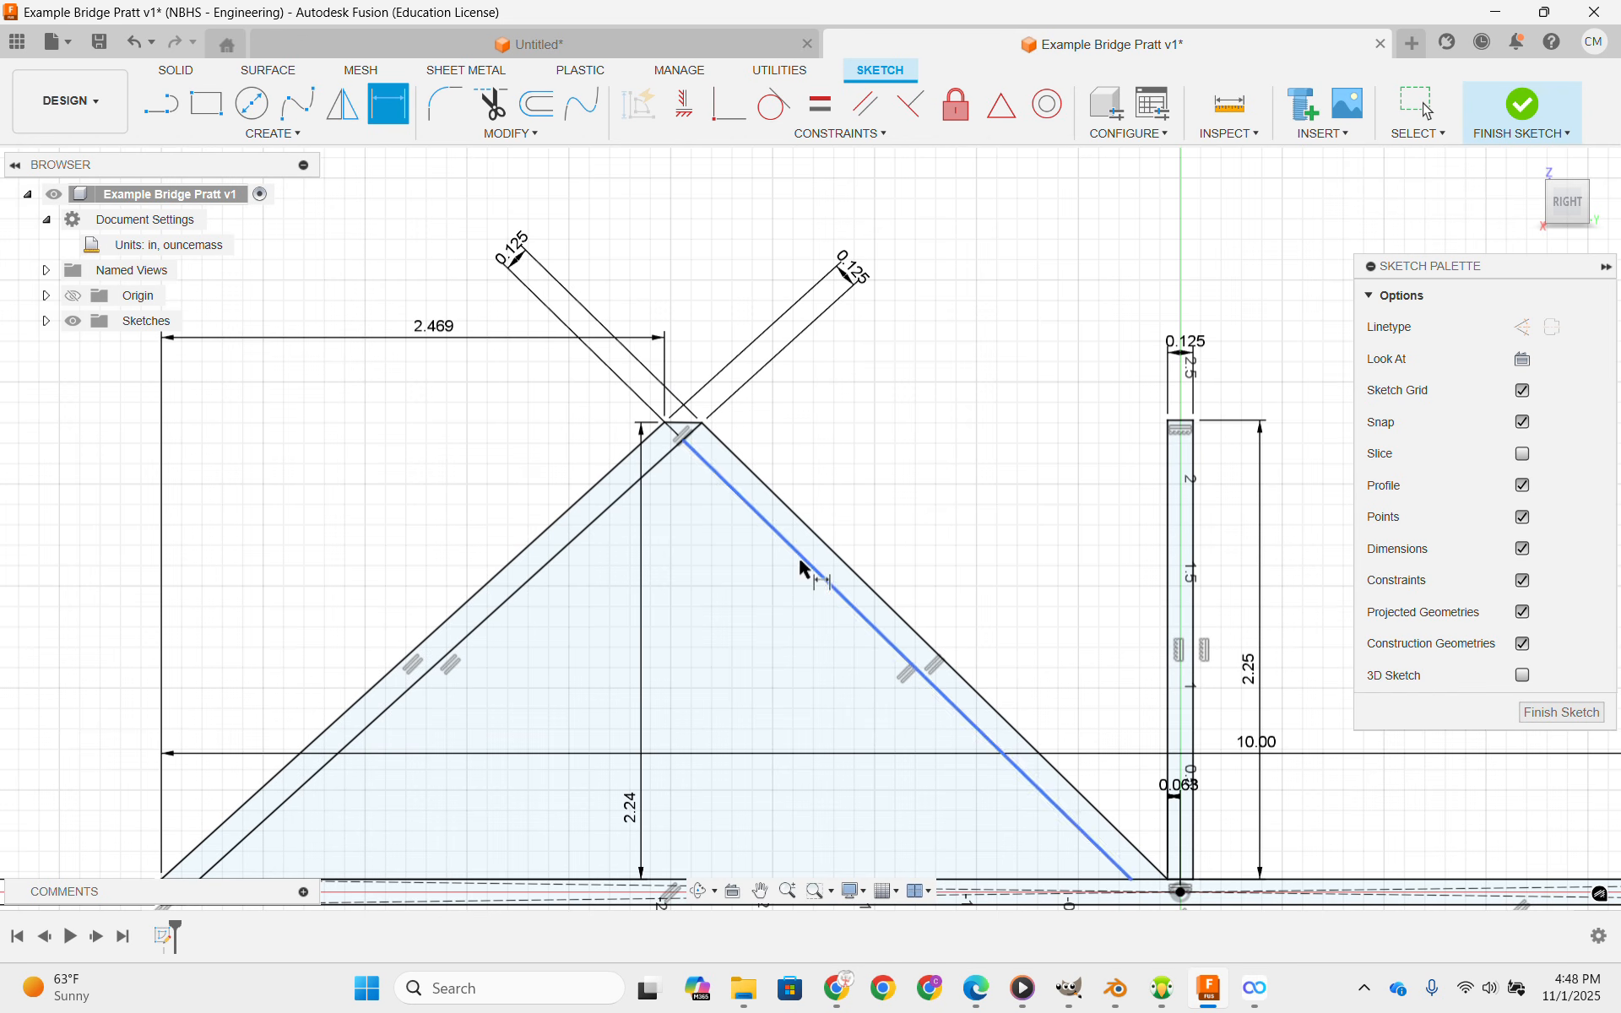
Inspect how the two diagonal members overlap at their shared peak and where they meet the beam and the upright.
middle_drag(859, 517, 779, 324)
scroll(778, 330, down, 1)
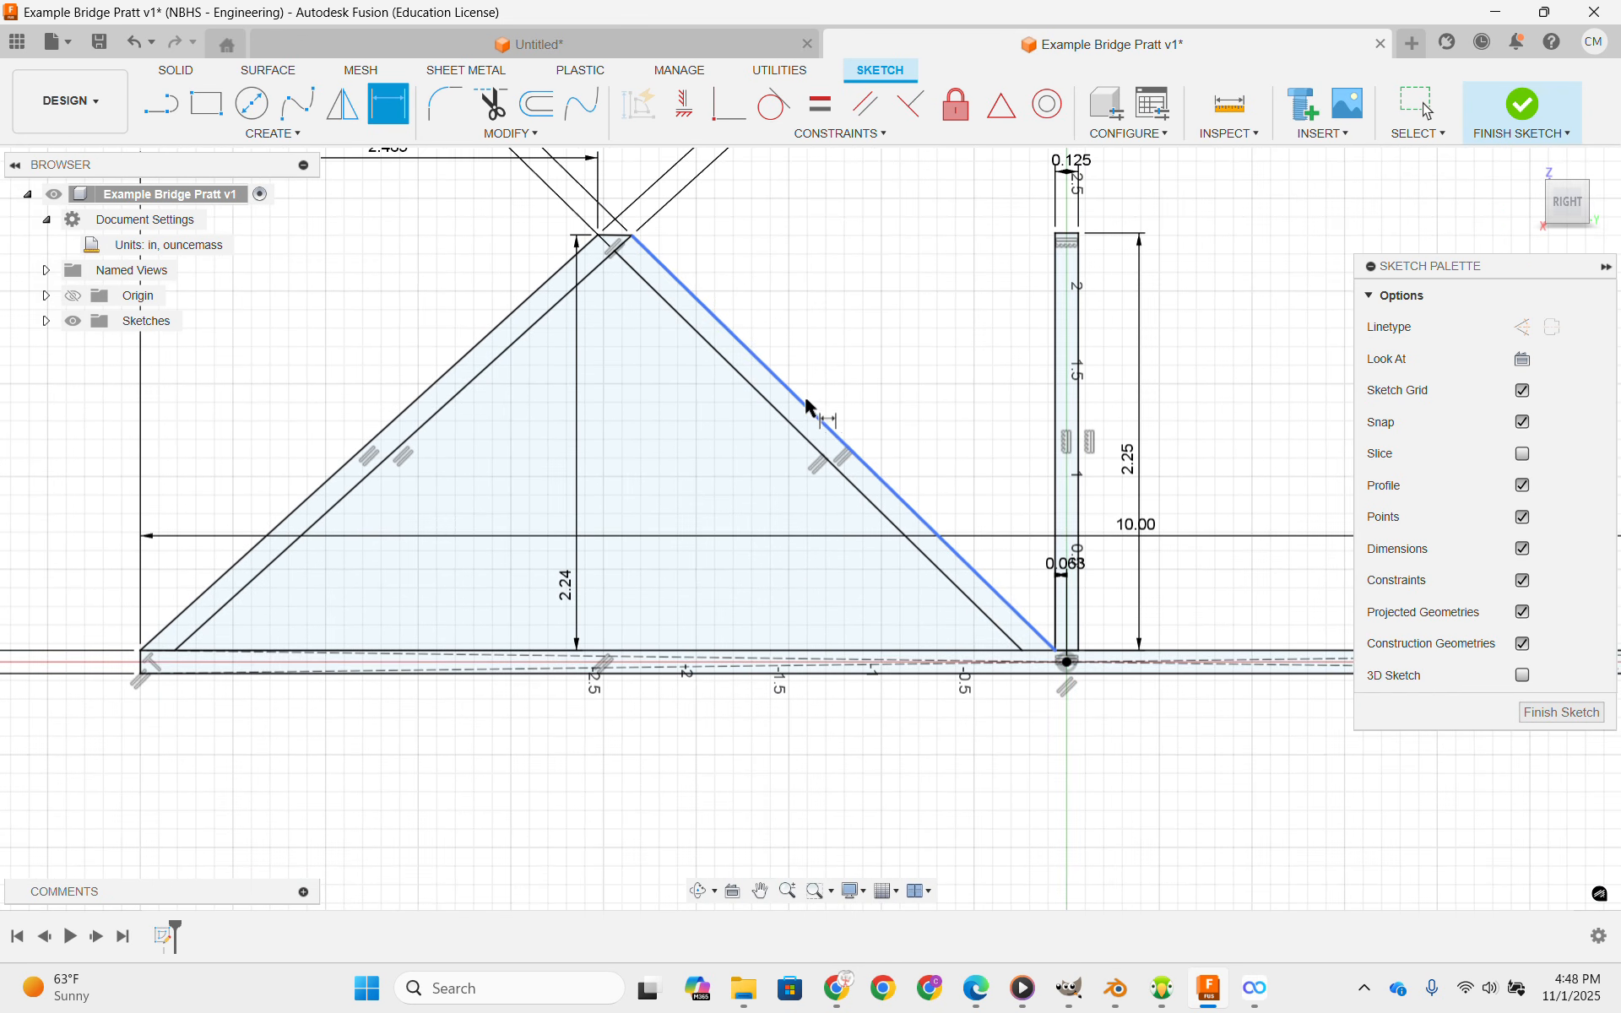
middle_drag(809, 402, 836, 515)
scroll(837, 512, down, 1)
scroll(855, 460, down, 2)
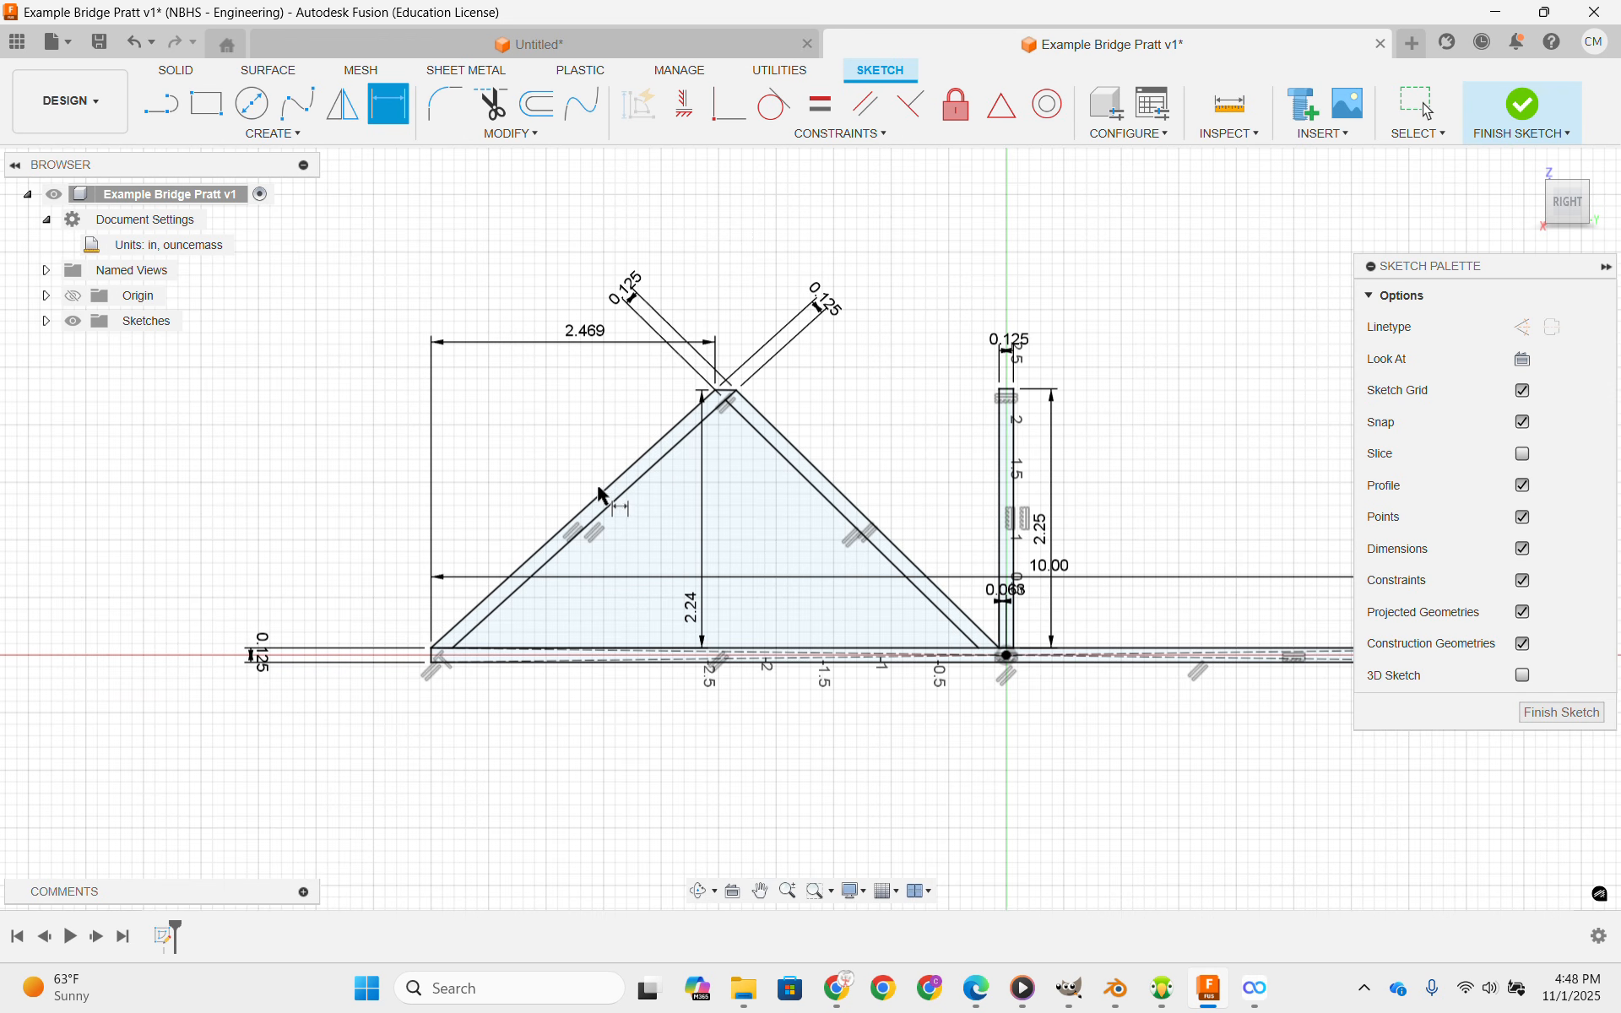
scroll(722, 417, up, 2)
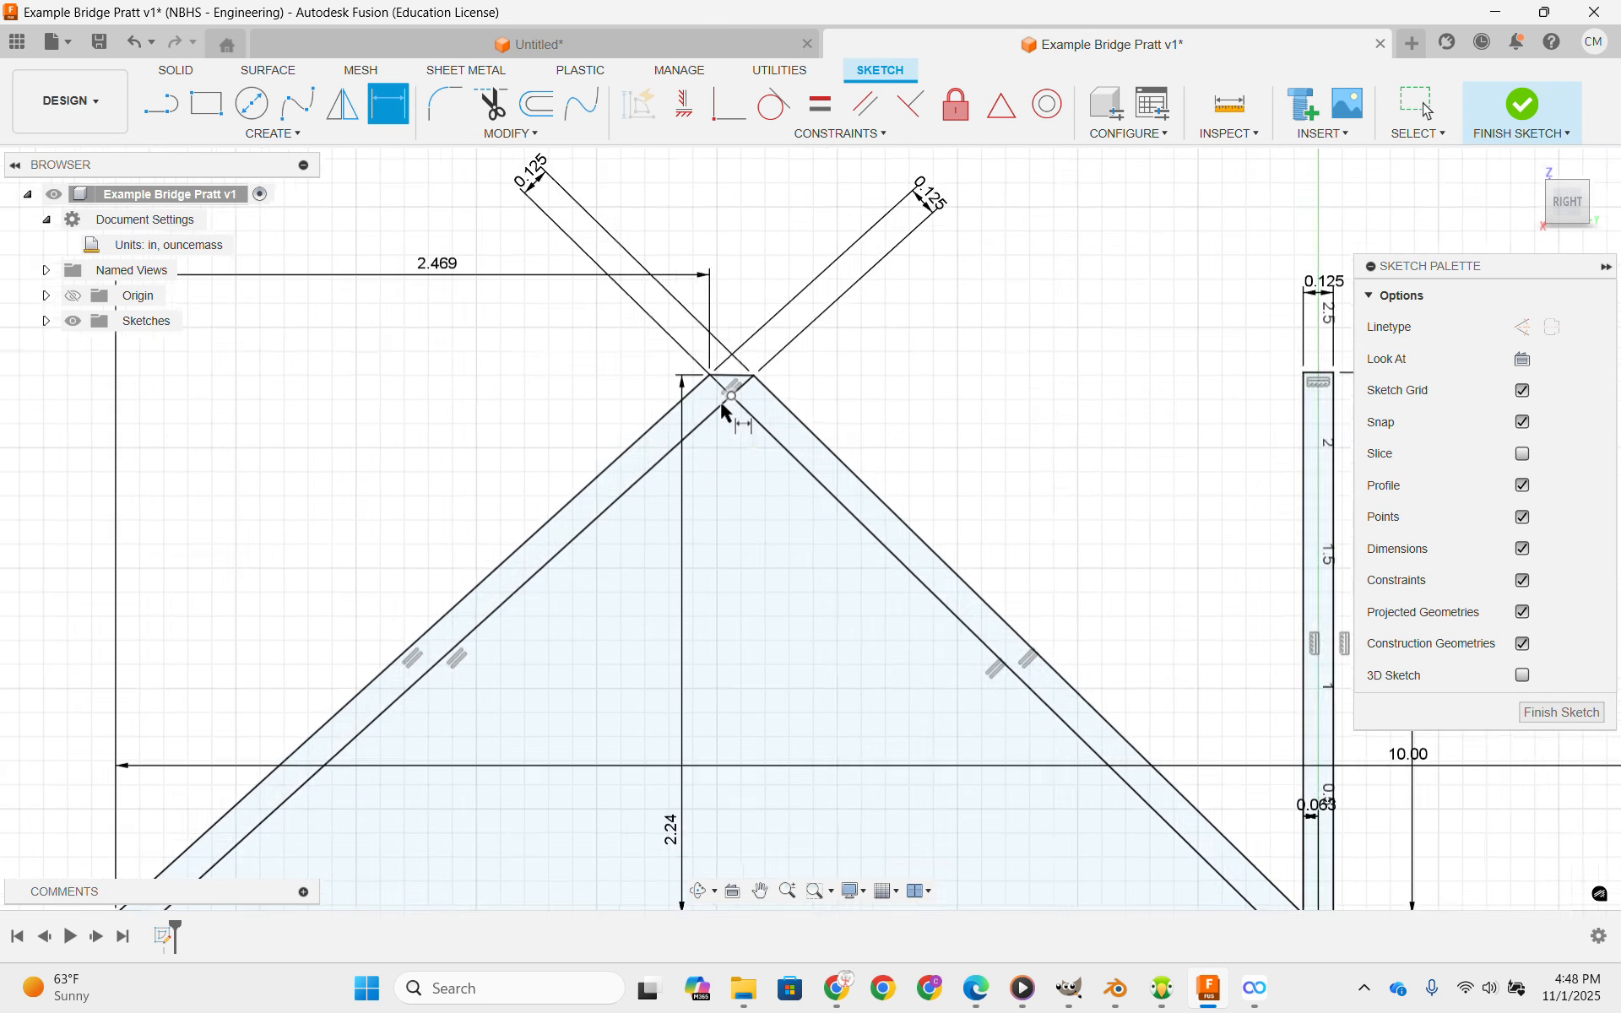
scroll(721, 402, up, 2)
middle_drag(688, 529, 703, 348)
scroll(703, 348, down, 1)
key(d)
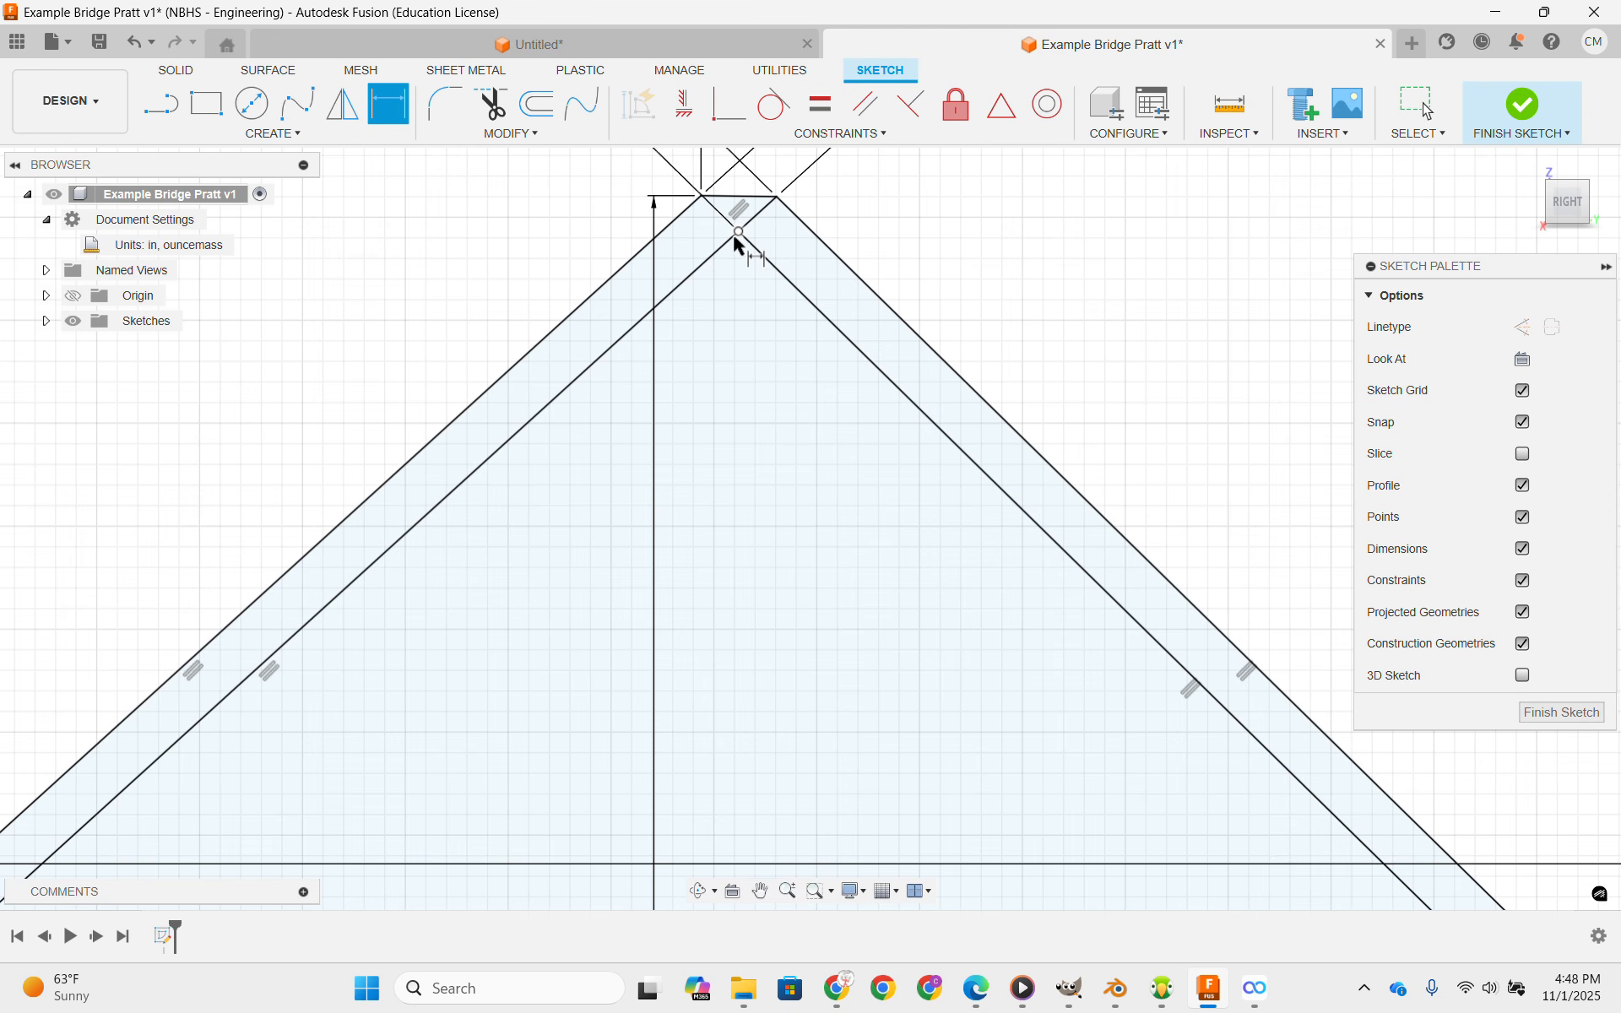
scroll(829, 391, down, 3)
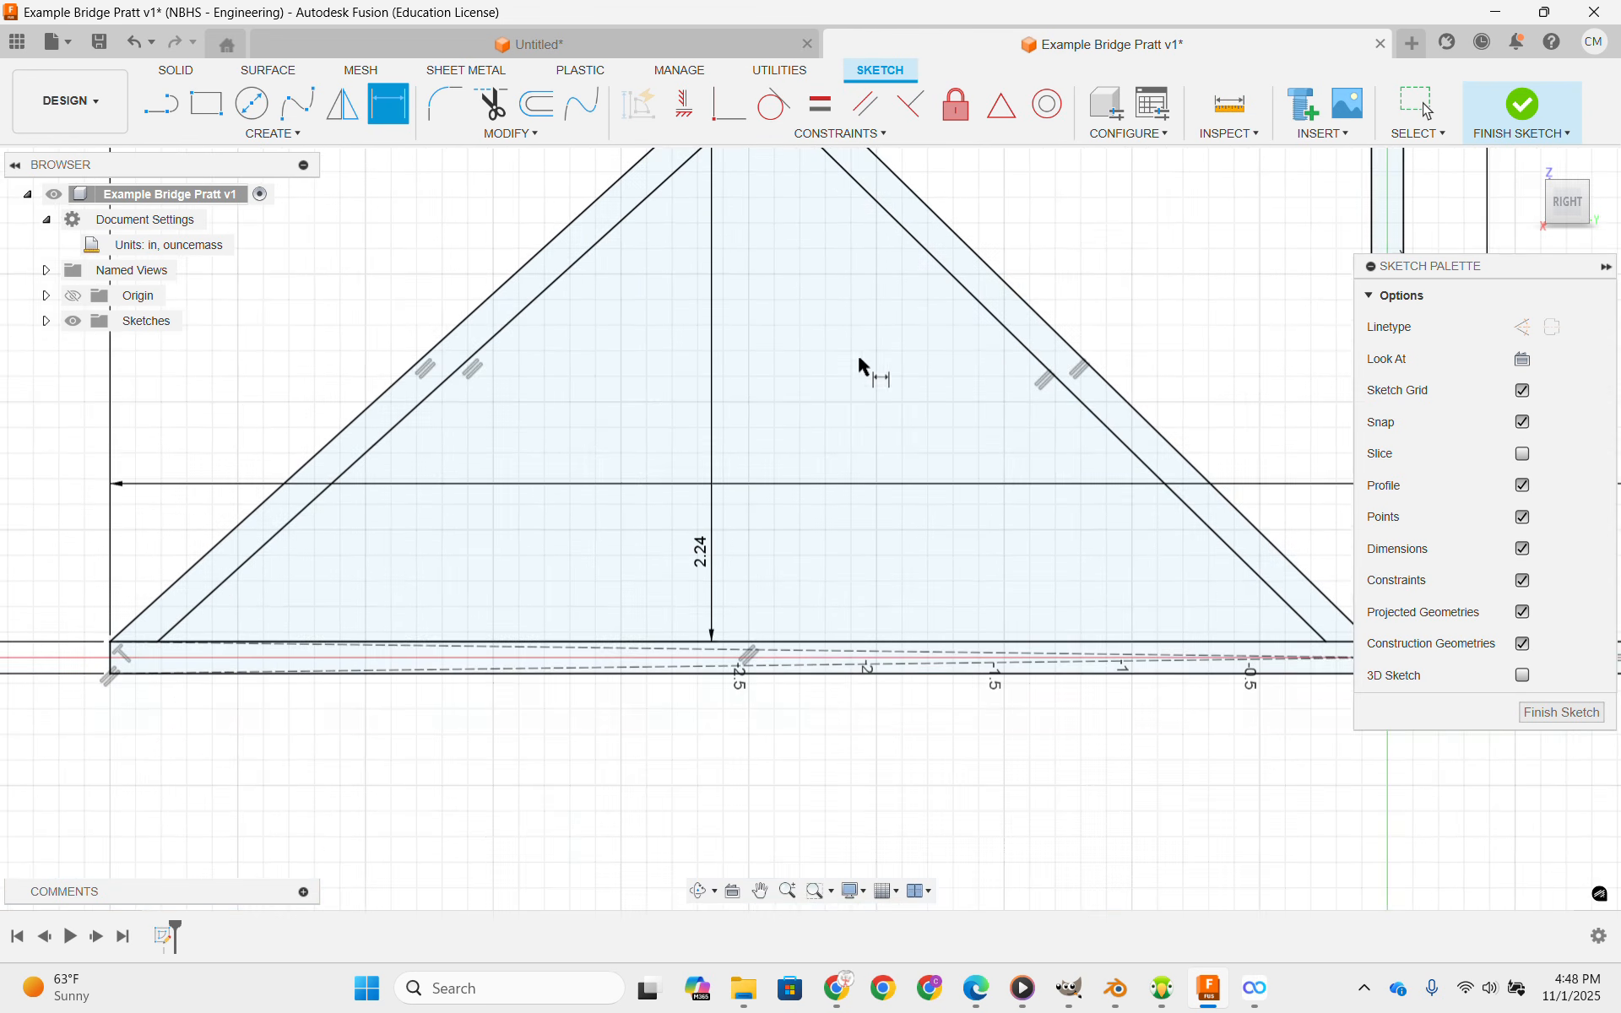
scroll(639, 359, down, 2)
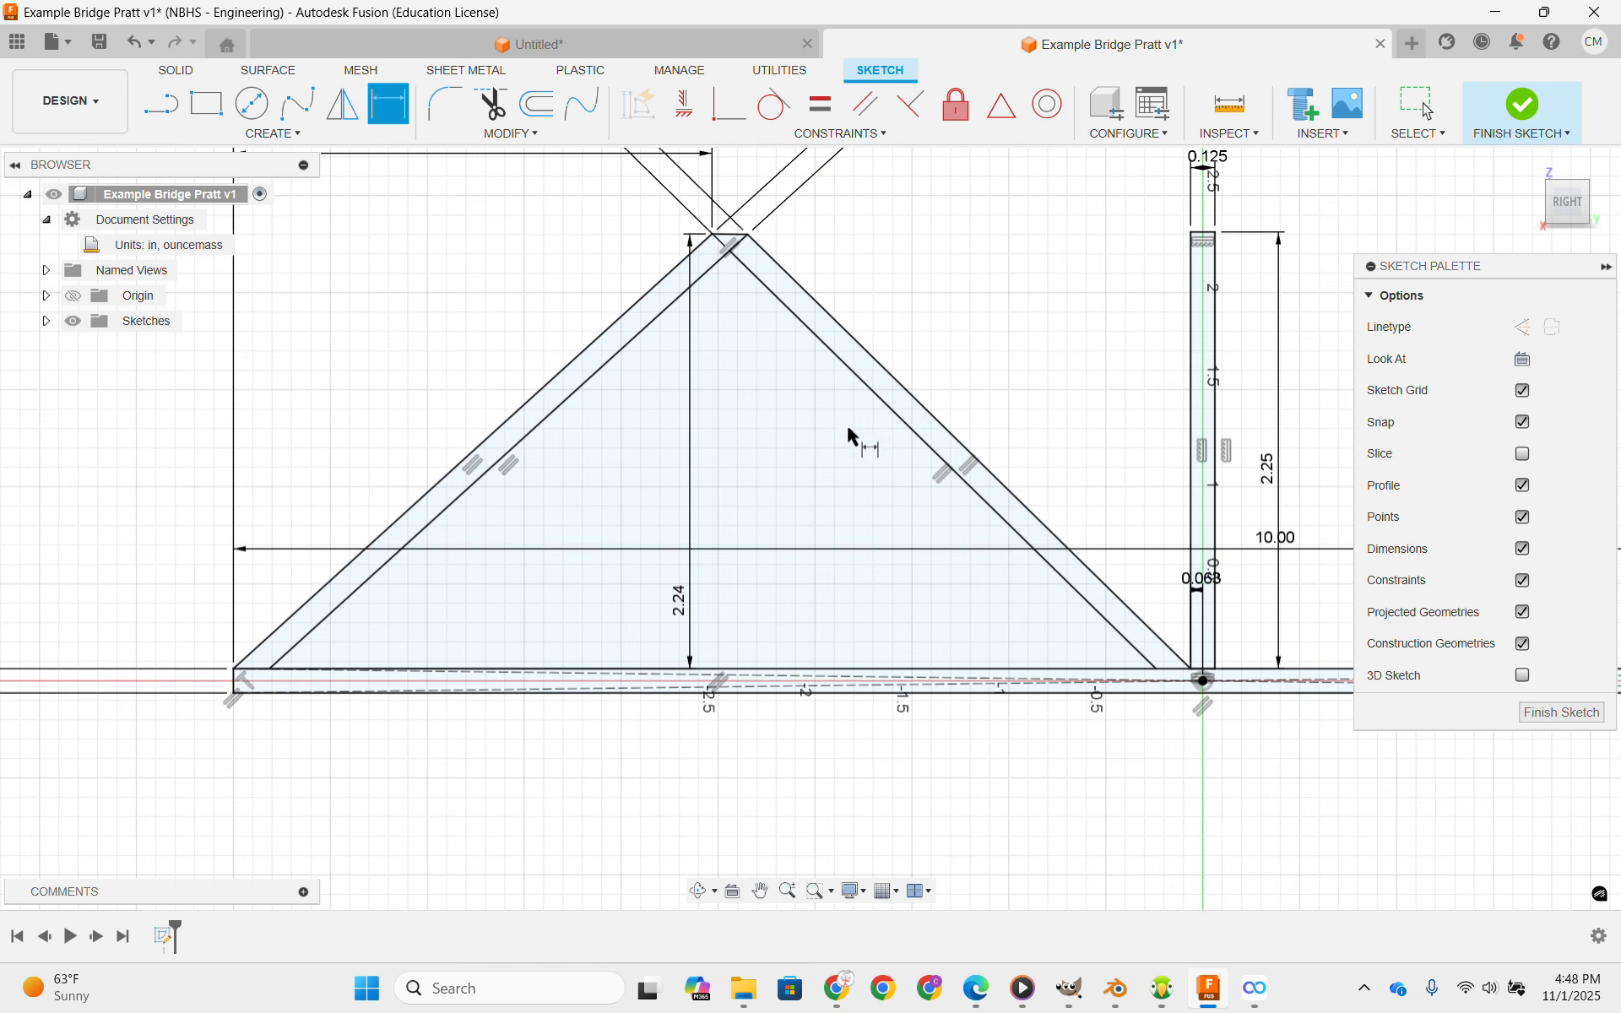
middle_drag(955, 355, 703, 521)
scroll(703, 520, down, 1)
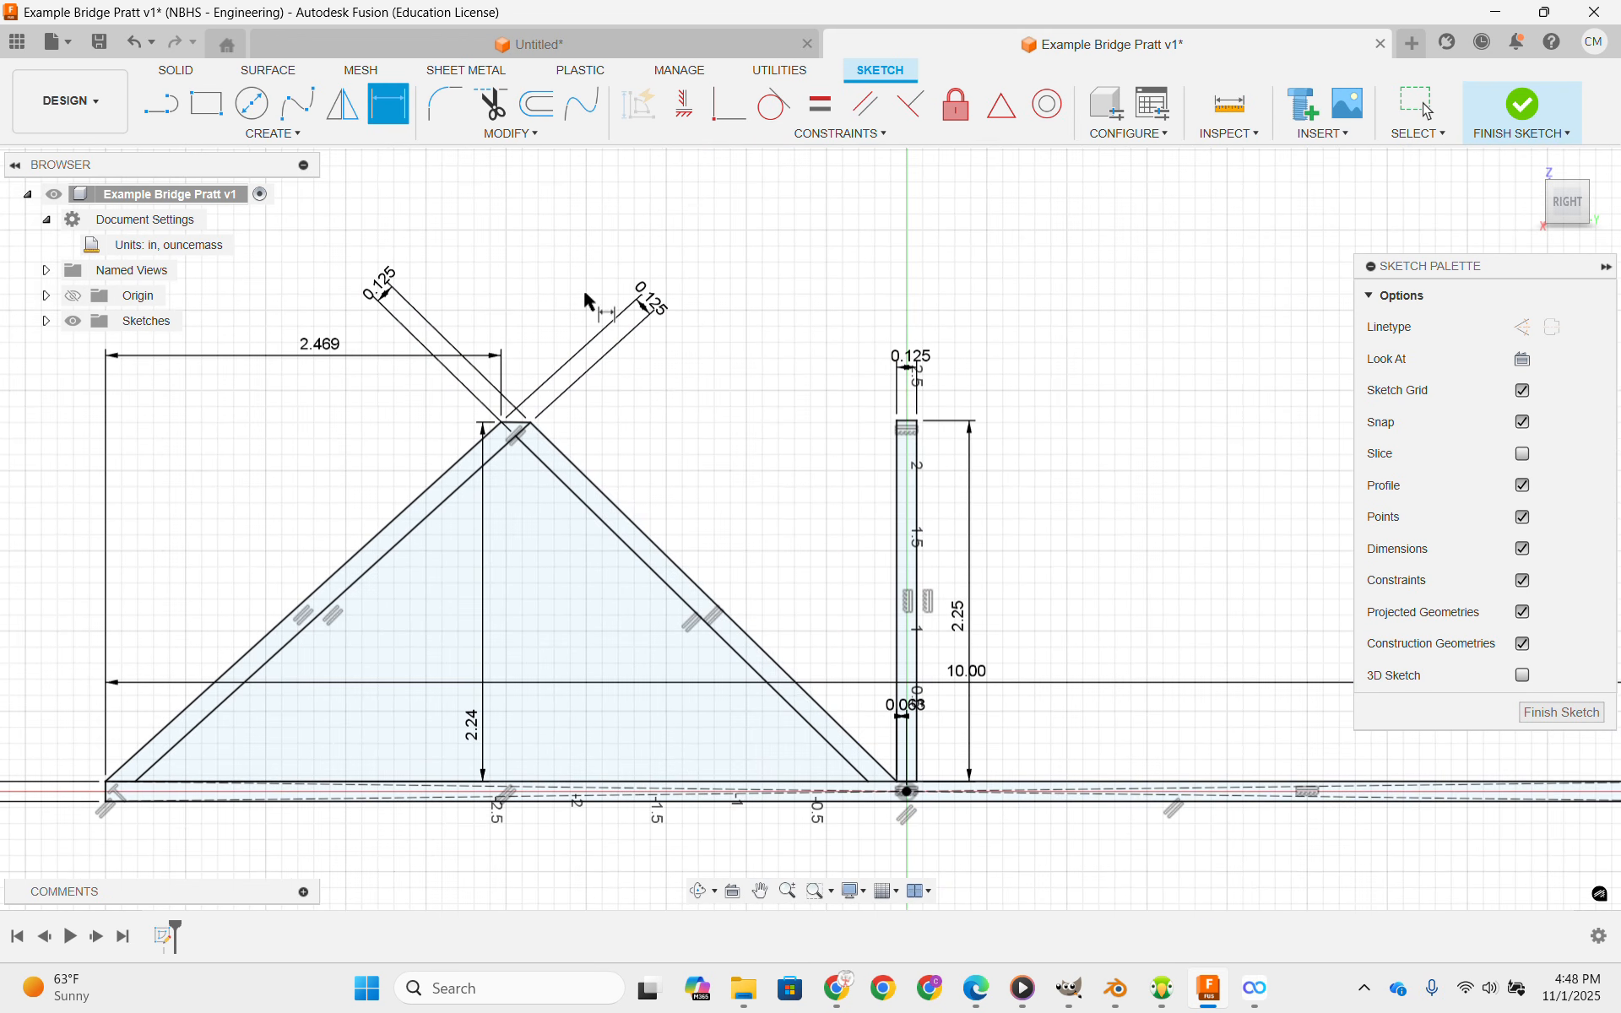
Show the origin and mirror both diagonal members' four lines and their short peak line across the vertical origin plane at the upright.
click(342, 107)
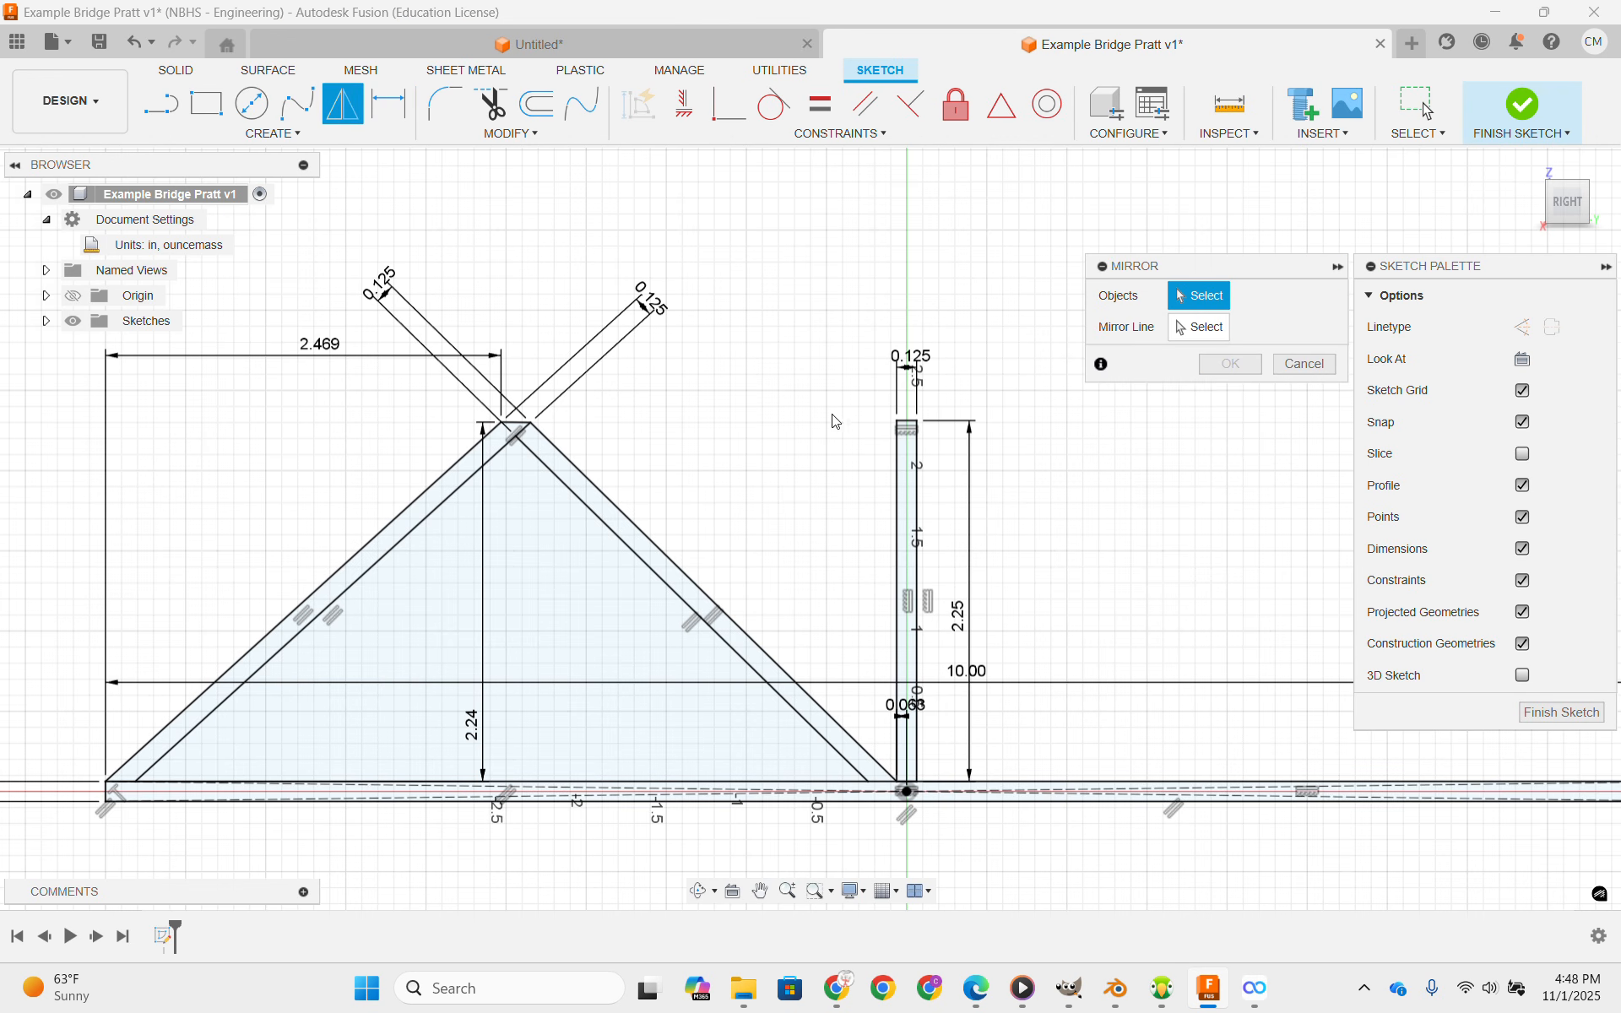
click(457, 466)
click(475, 485)
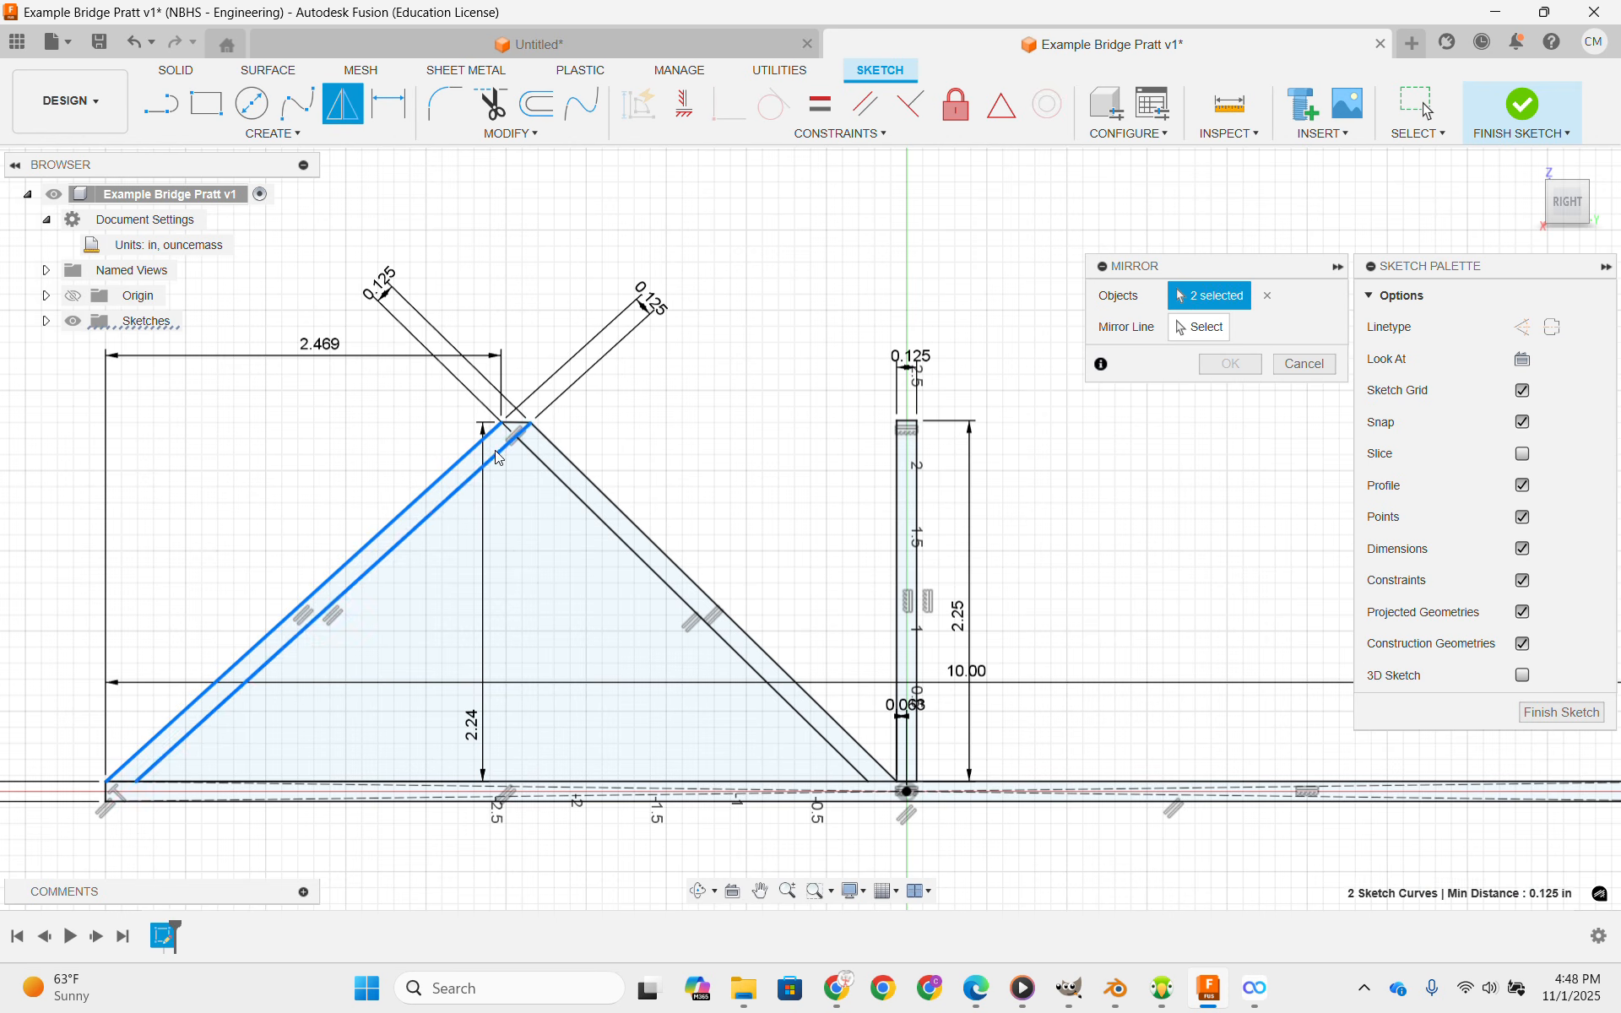
scroll(515, 426, up, 5)
click(530, 416)
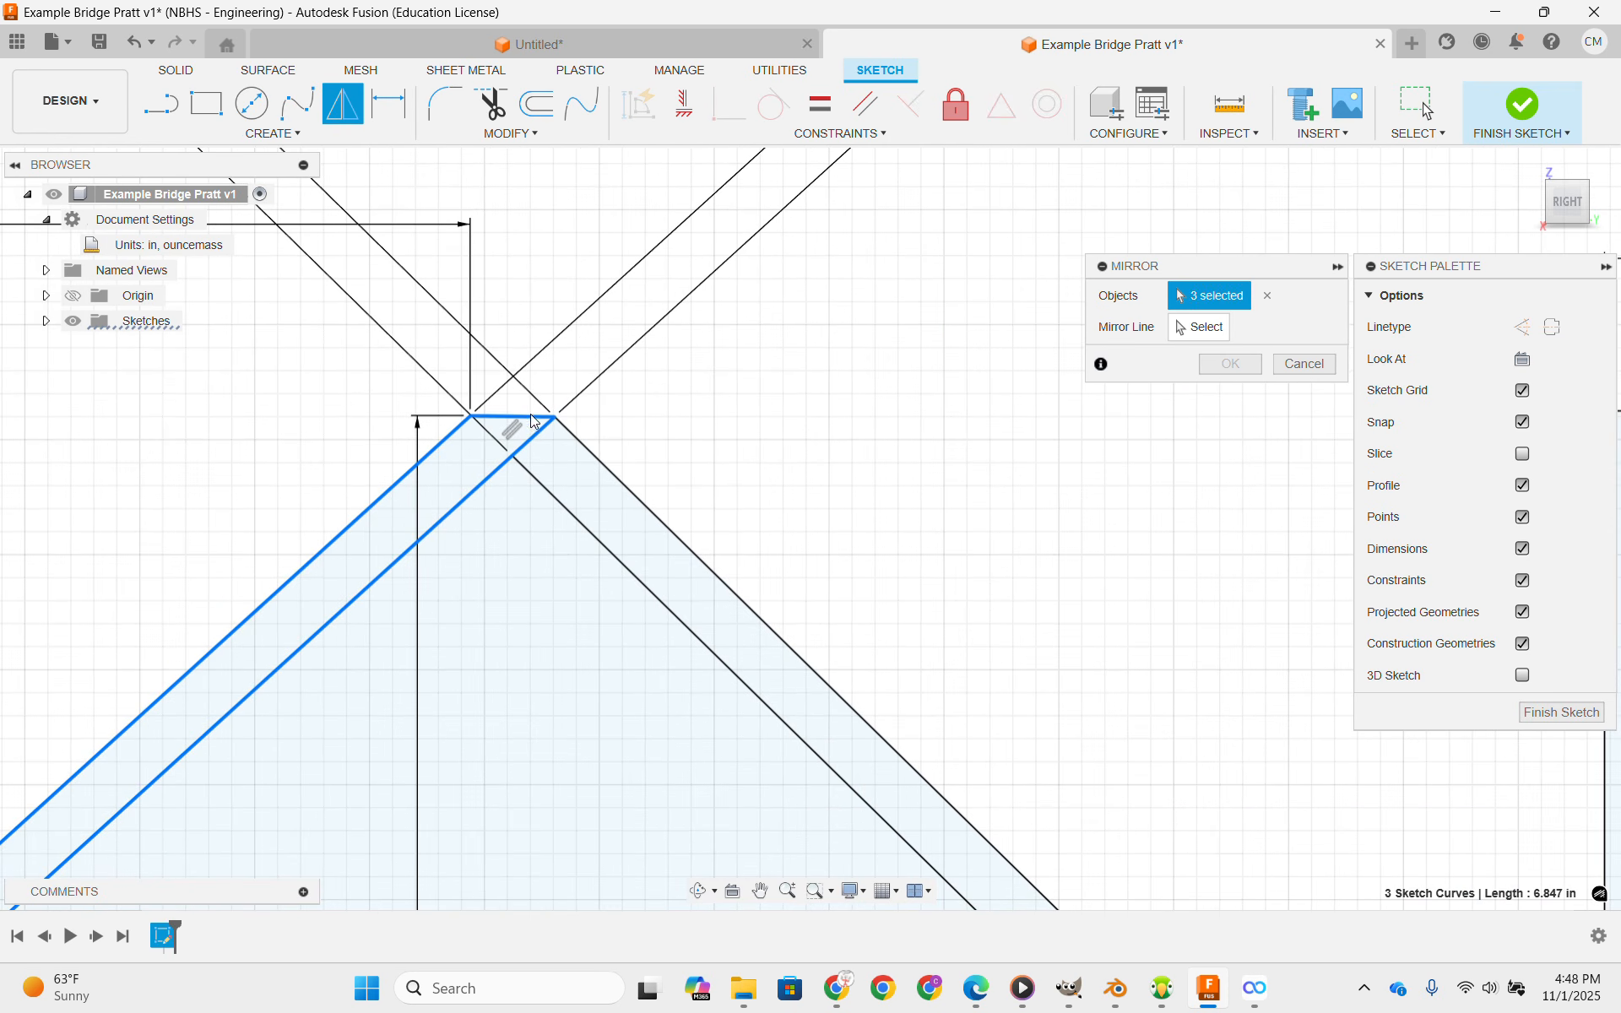
click(613, 472)
click(572, 517)
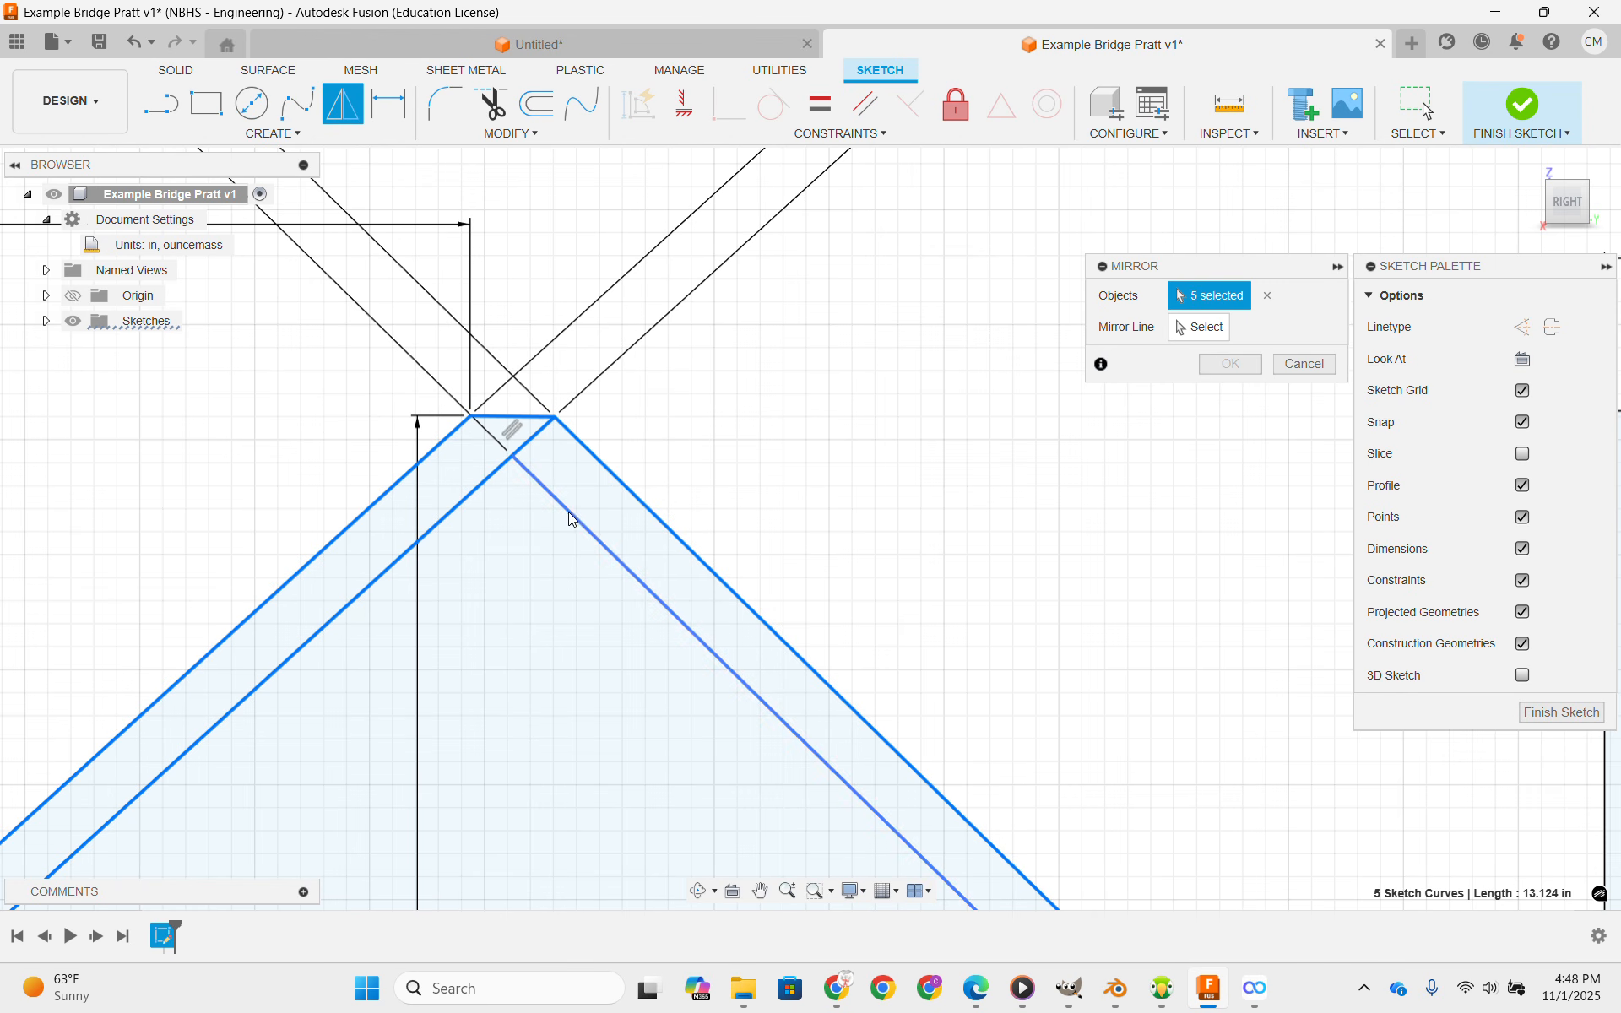
click(1199, 328)
scroll(894, 485, down, 3)
middle_drag(894, 484, 538, 242)
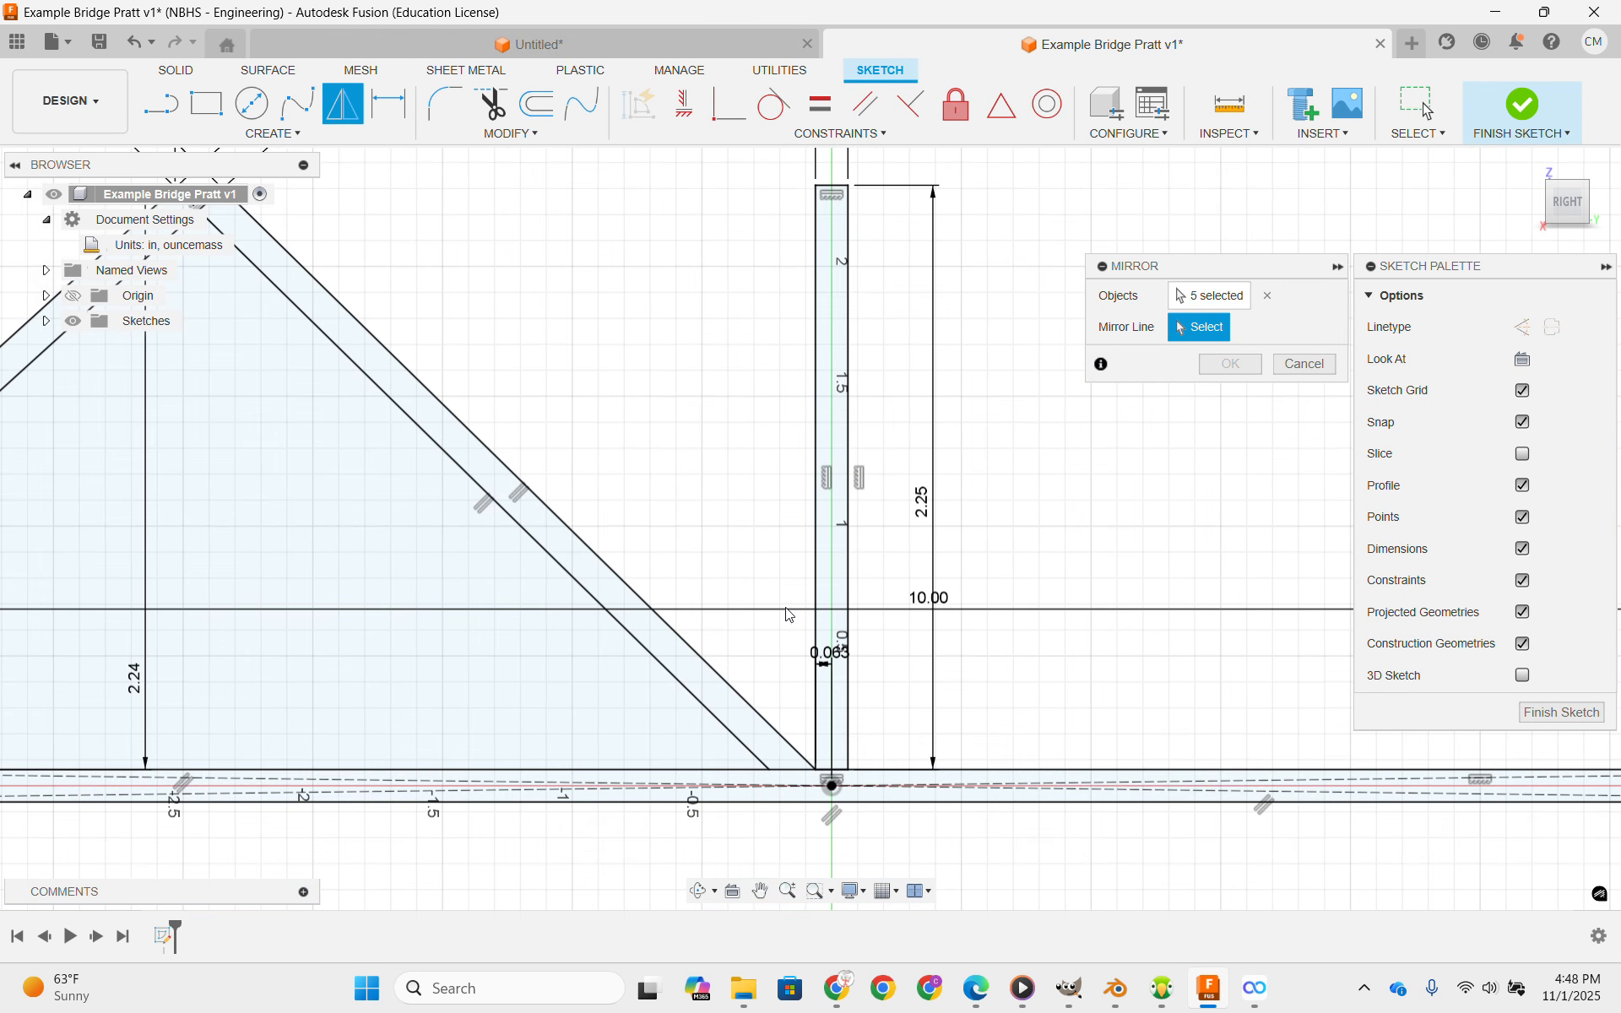
click(78, 300)
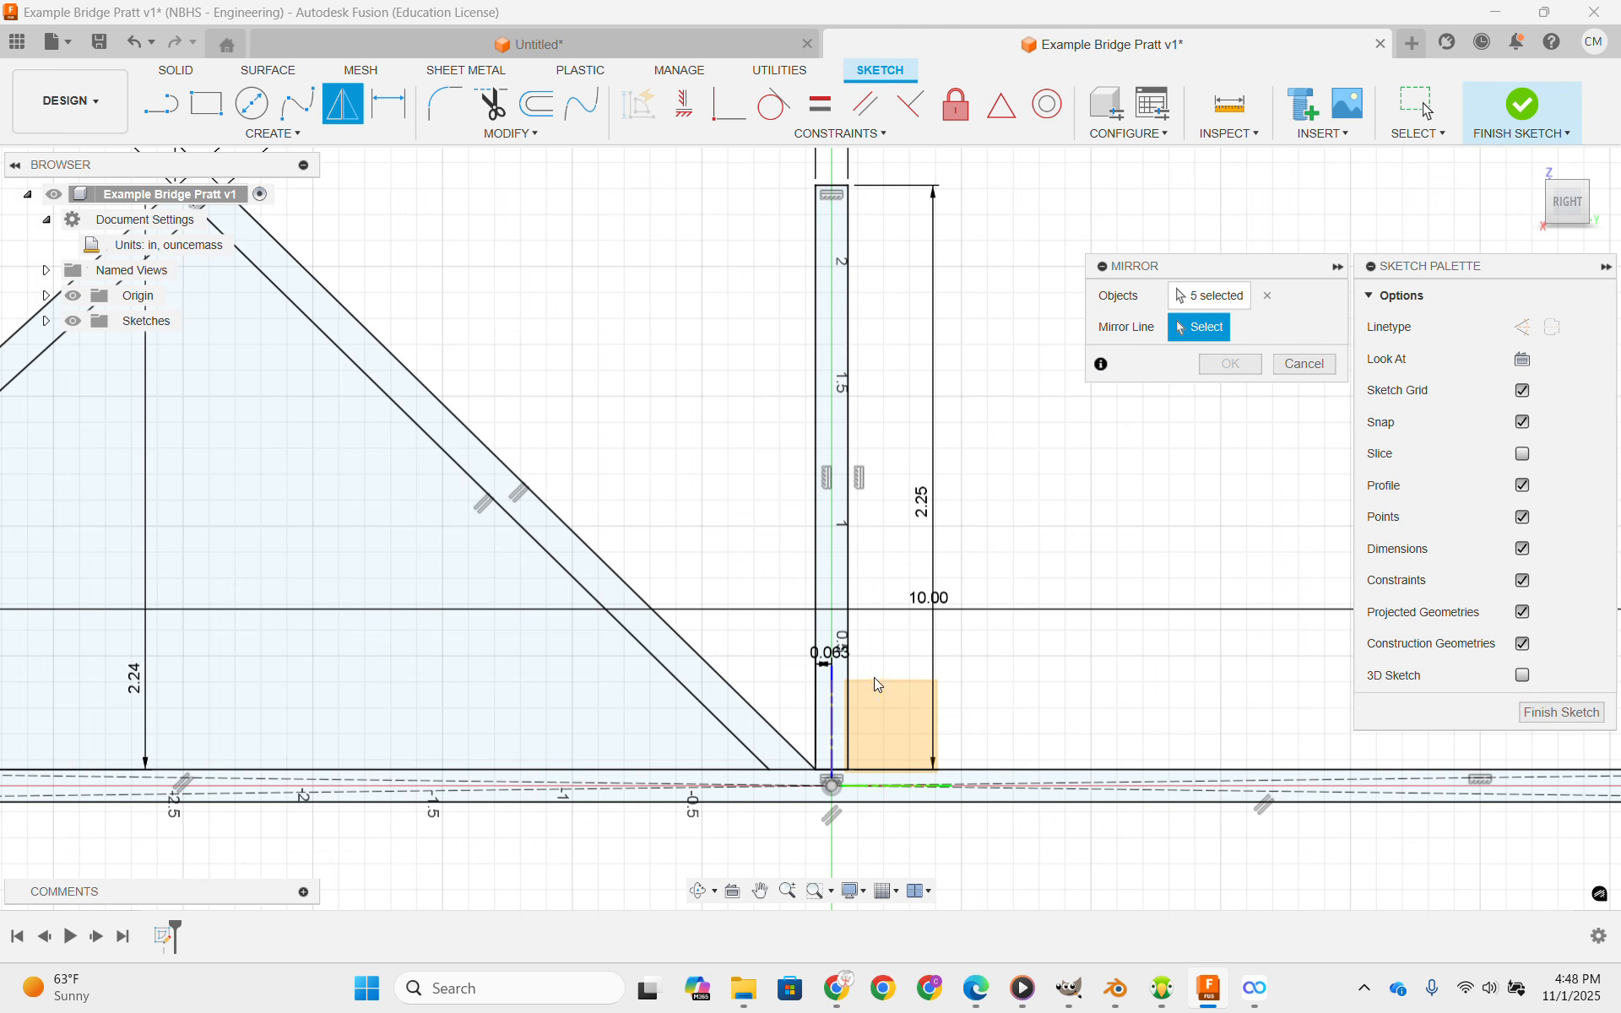
click(837, 717)
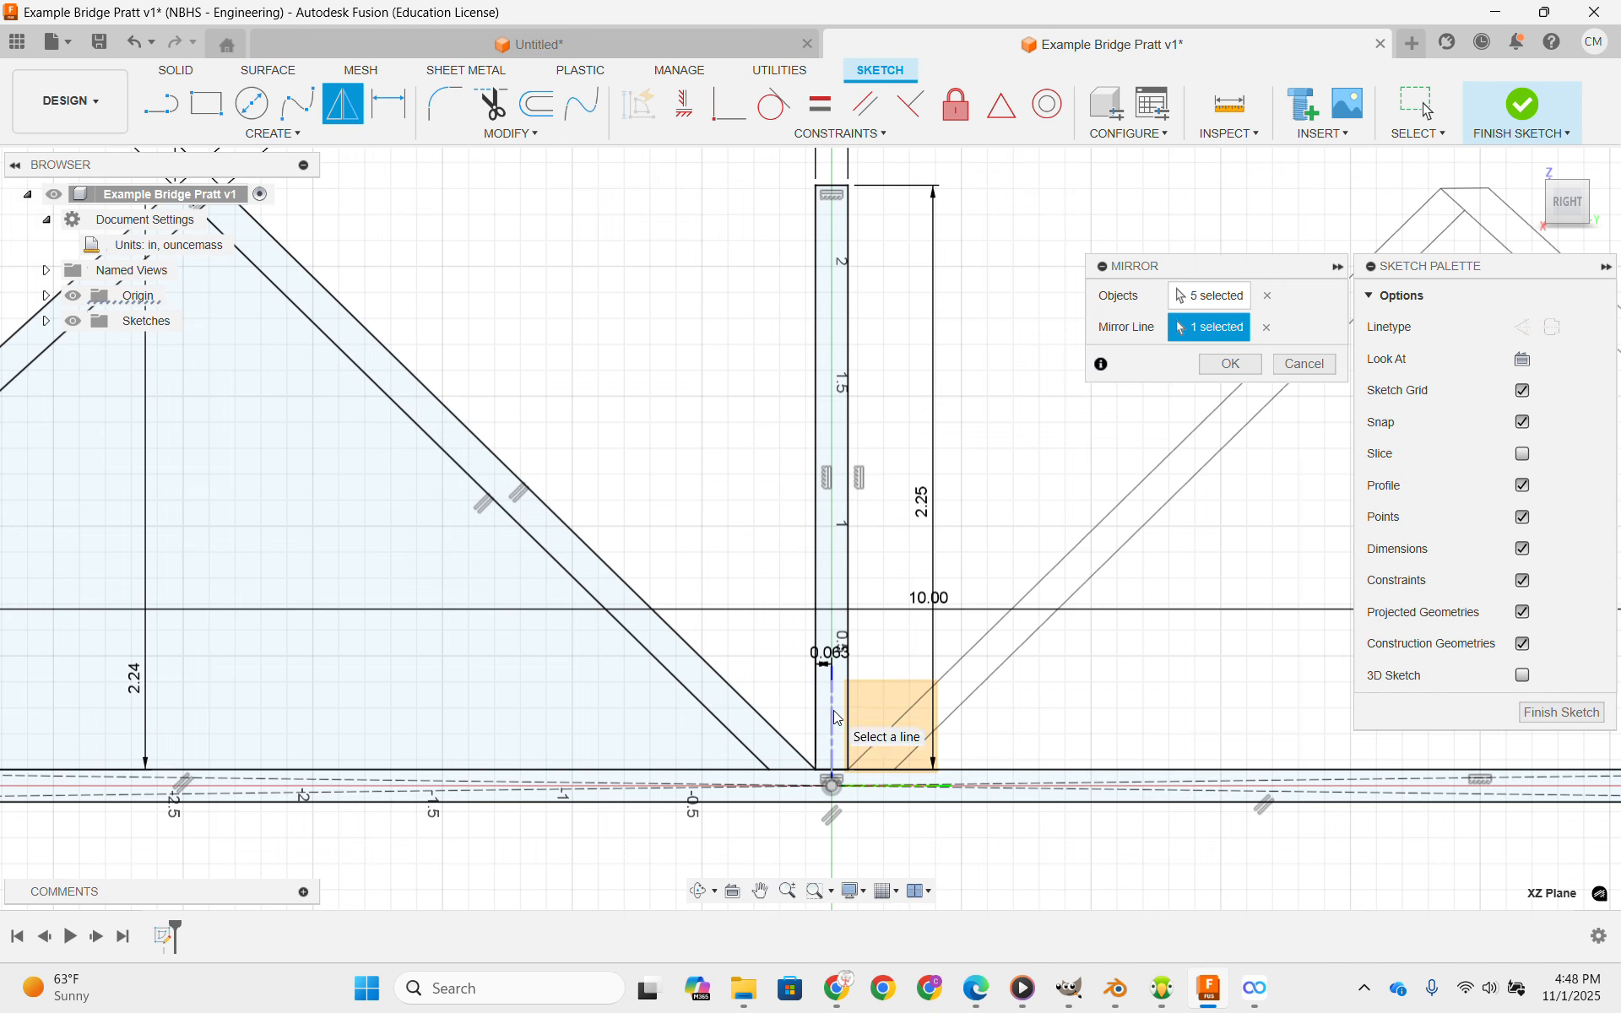
scroll(514, 670, down, 3)
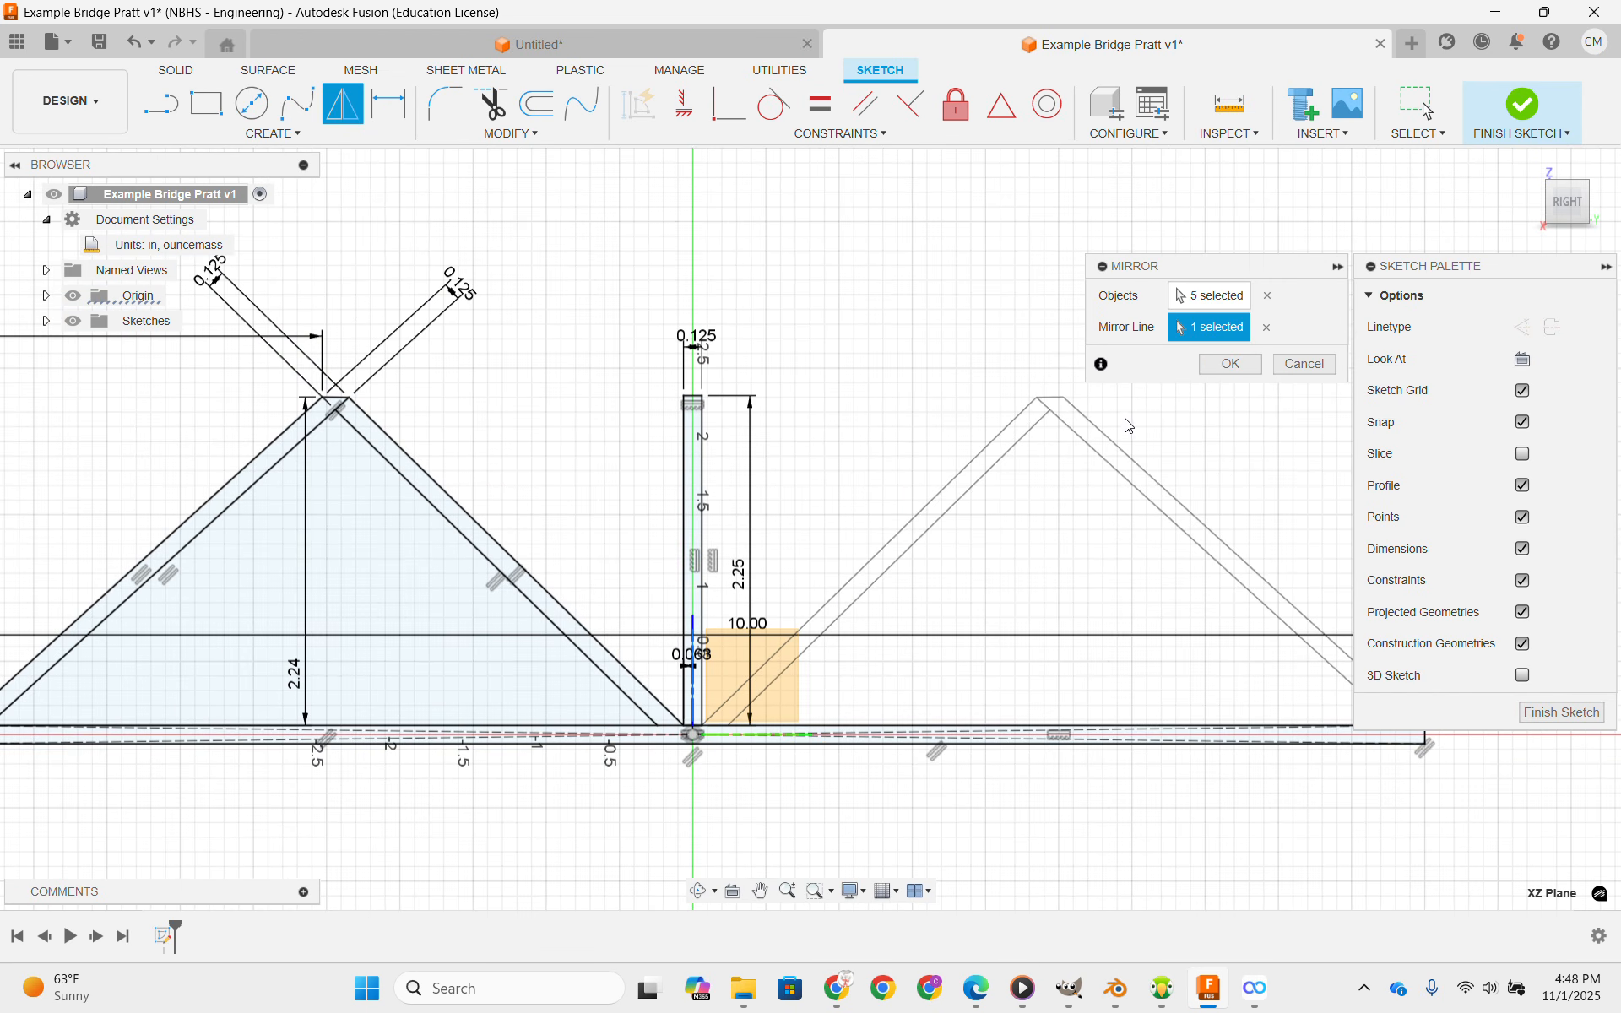
scroll(912, 532, down, 2)
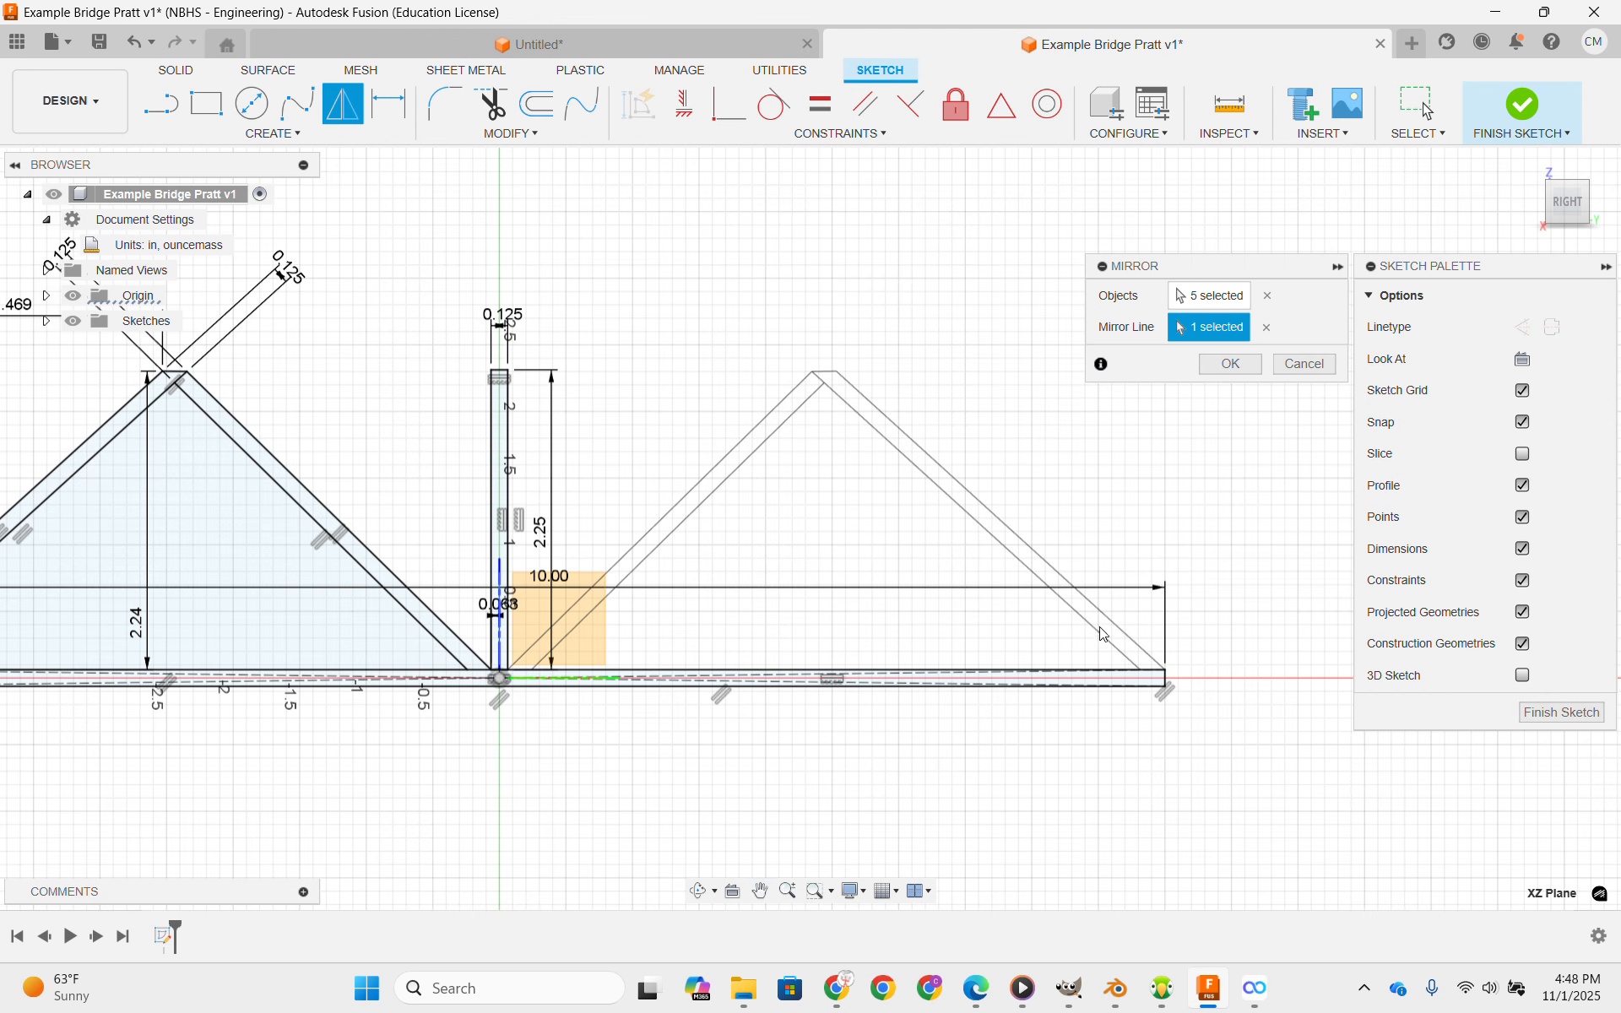
click(1233, 365)
Draw a rectangle about 0.35 in high from the original peak's outer corner to beyond the mirrored peak, above the upright.
scroll(629, 511, down, 1)
middle_drag(629, 511, 886, 499)
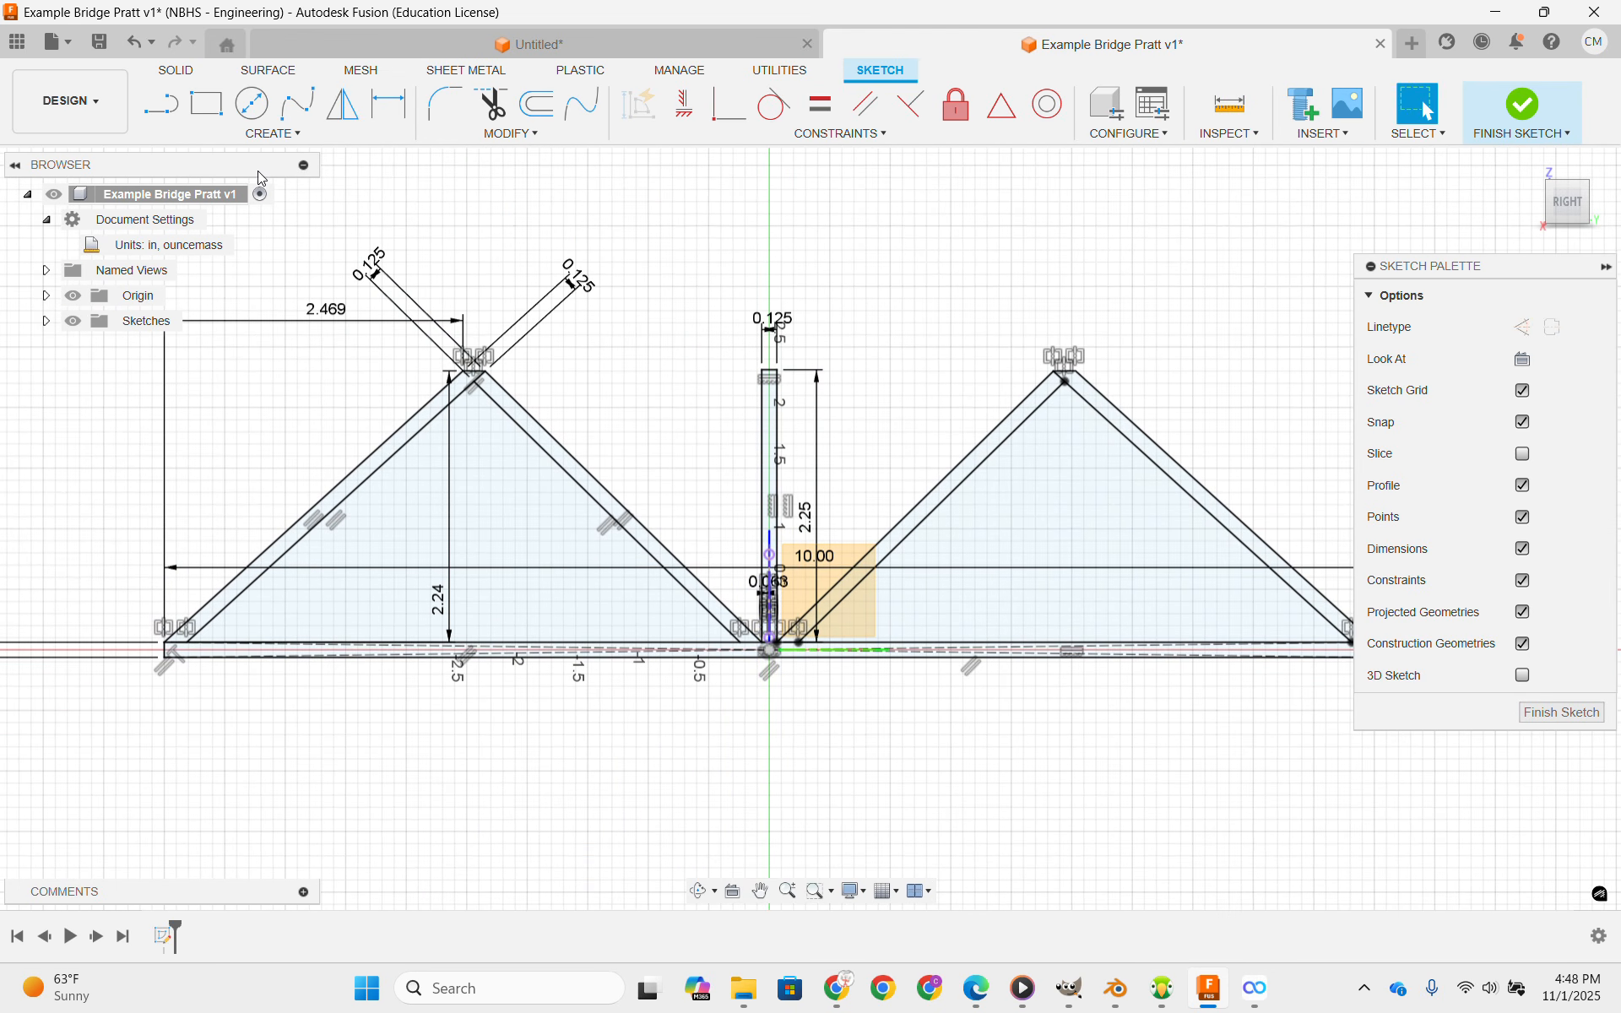
click(207, 104)
scroll(467, 393, up, 5)
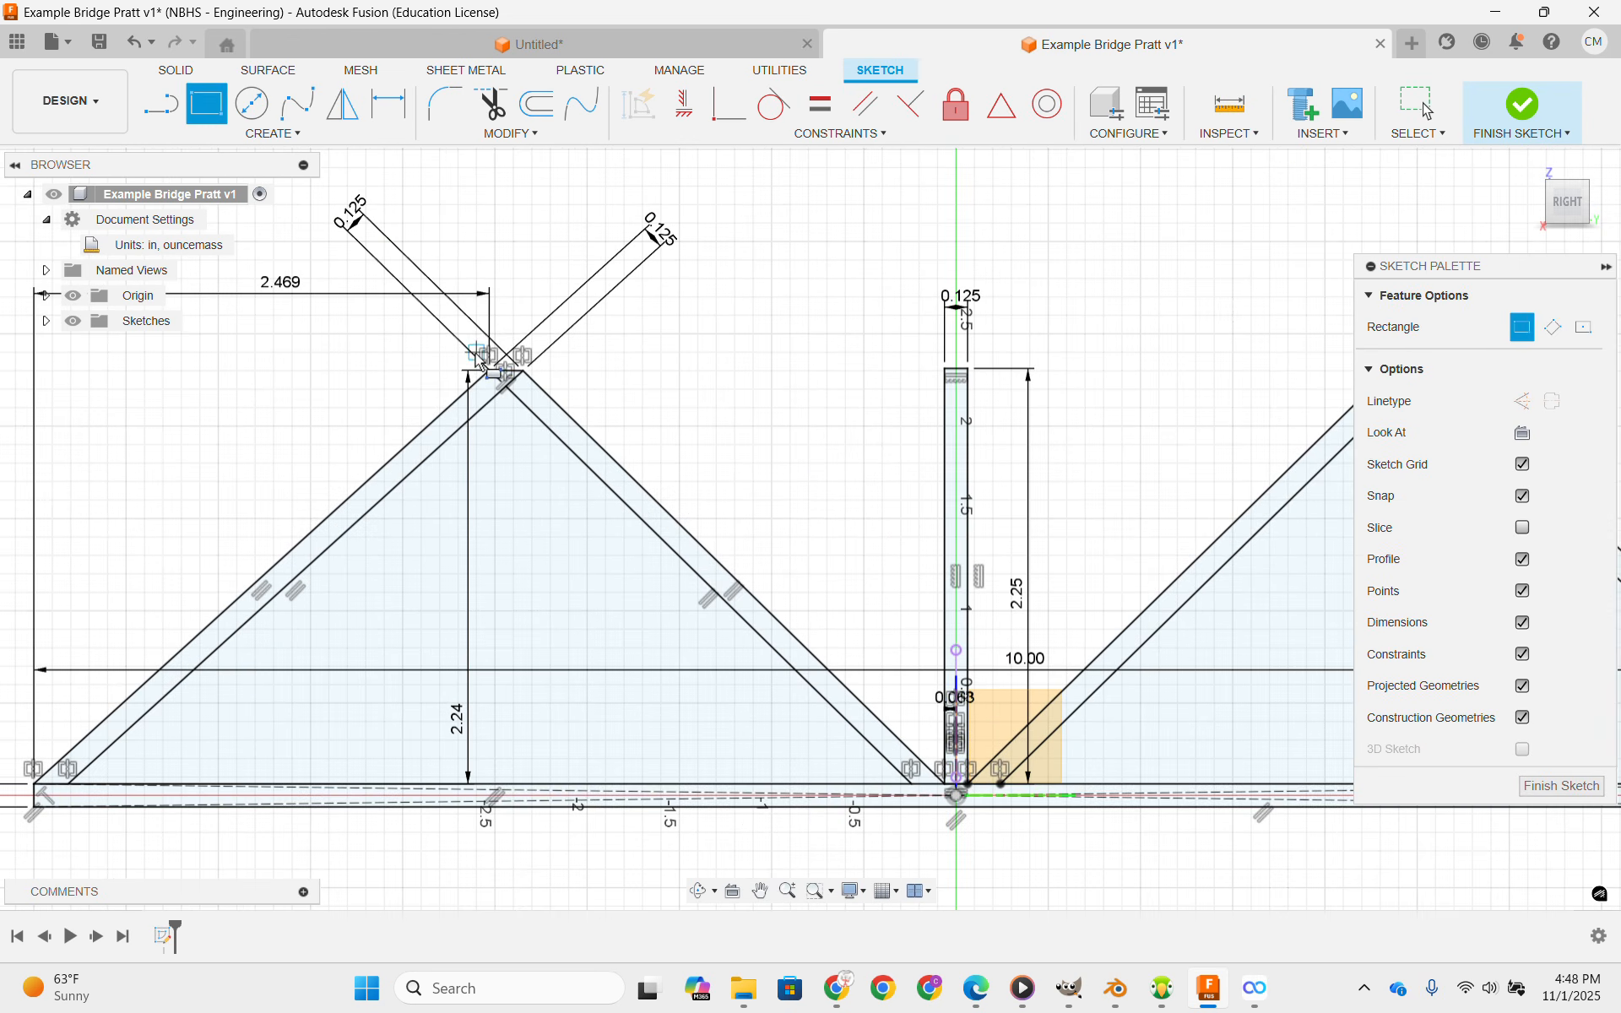
scroll(466, 392, up, 3)
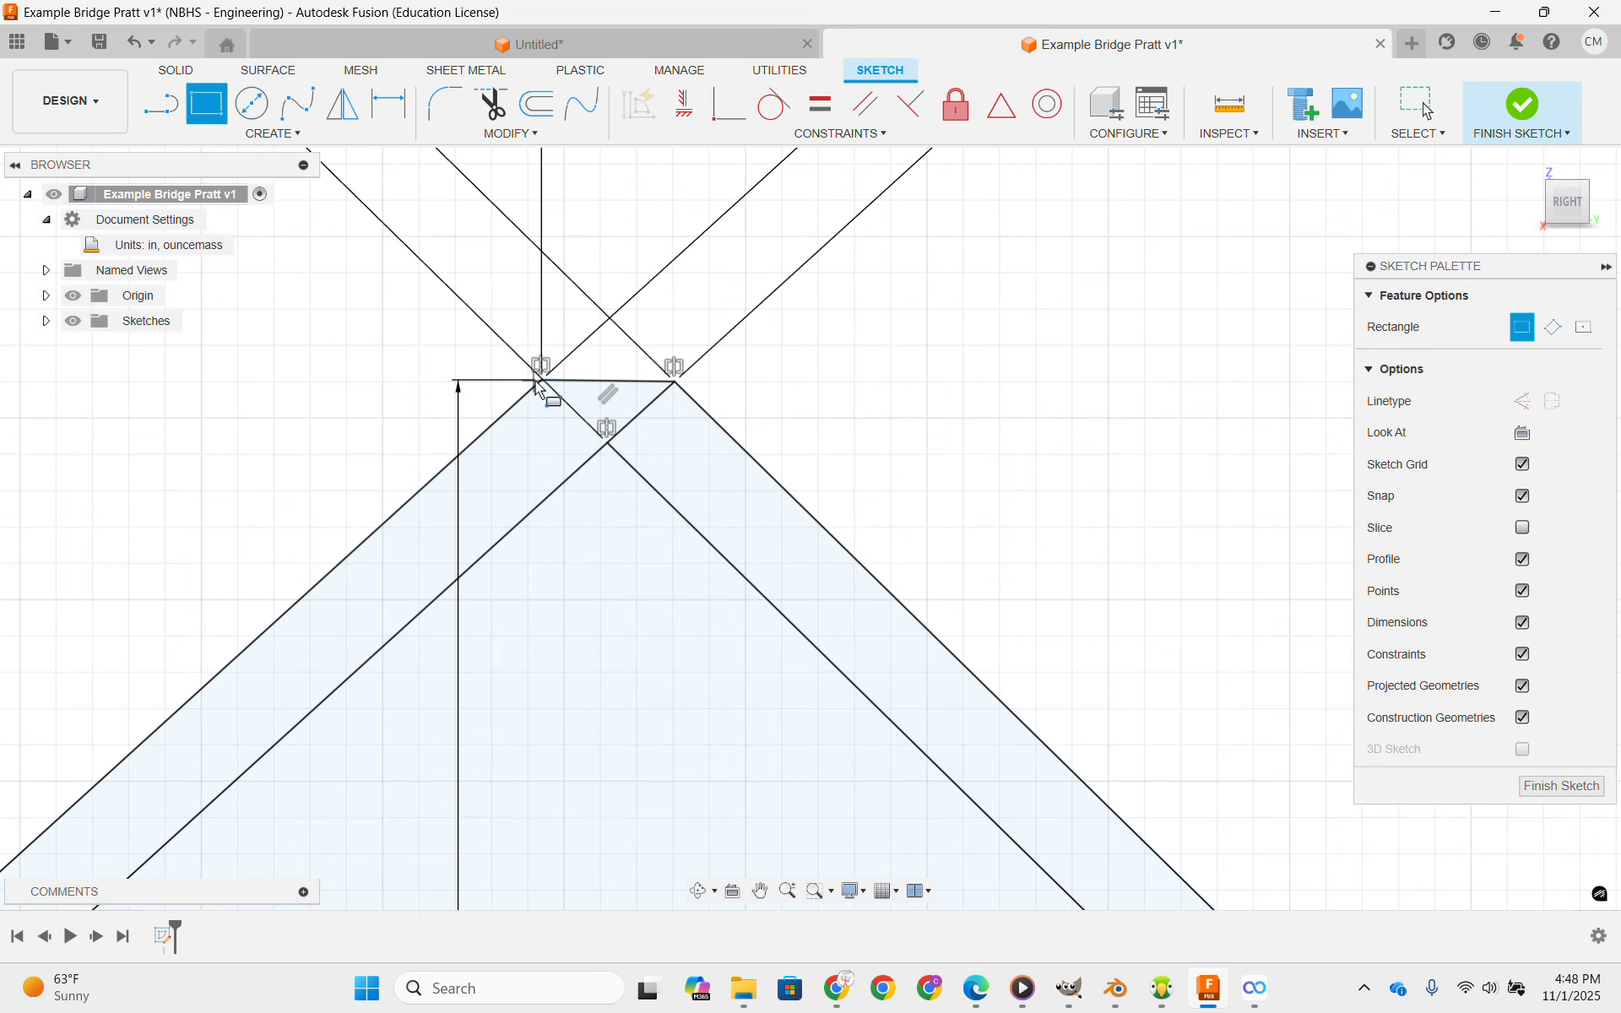
click(543, 382)
scroll(1038, 307, down, 4)
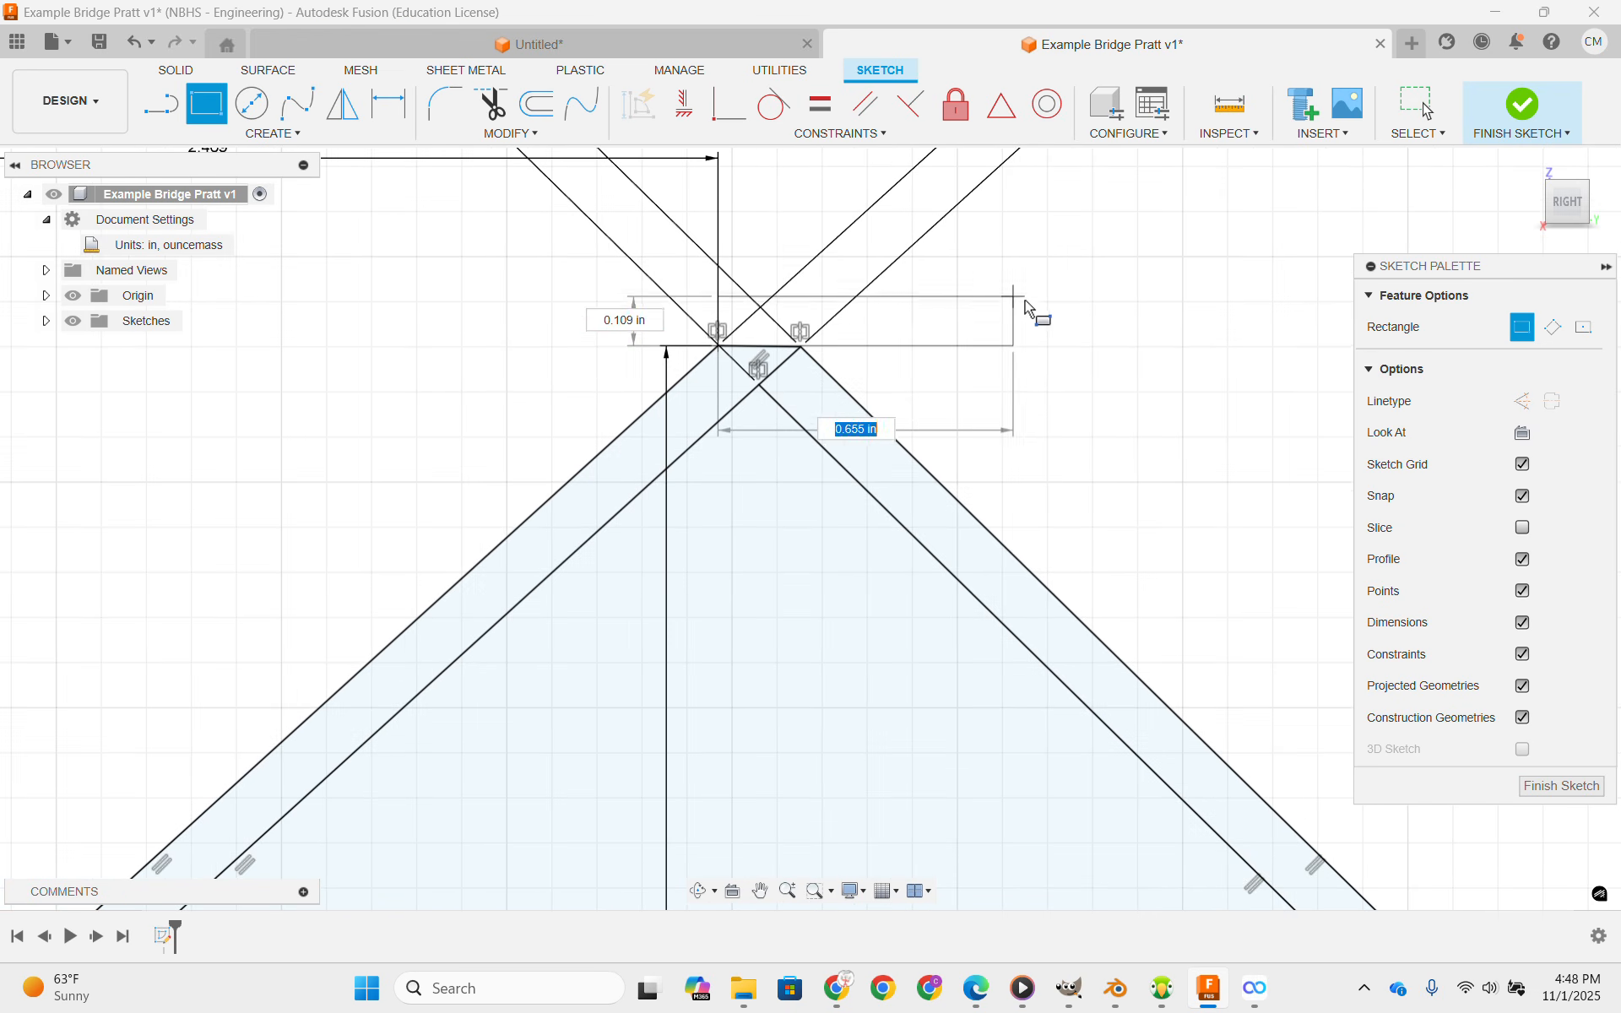
middle_drag(1039, 307, 161, 342)
middle_drag(771, 344, 289, 355)
scroll(290, 355, down, 2)
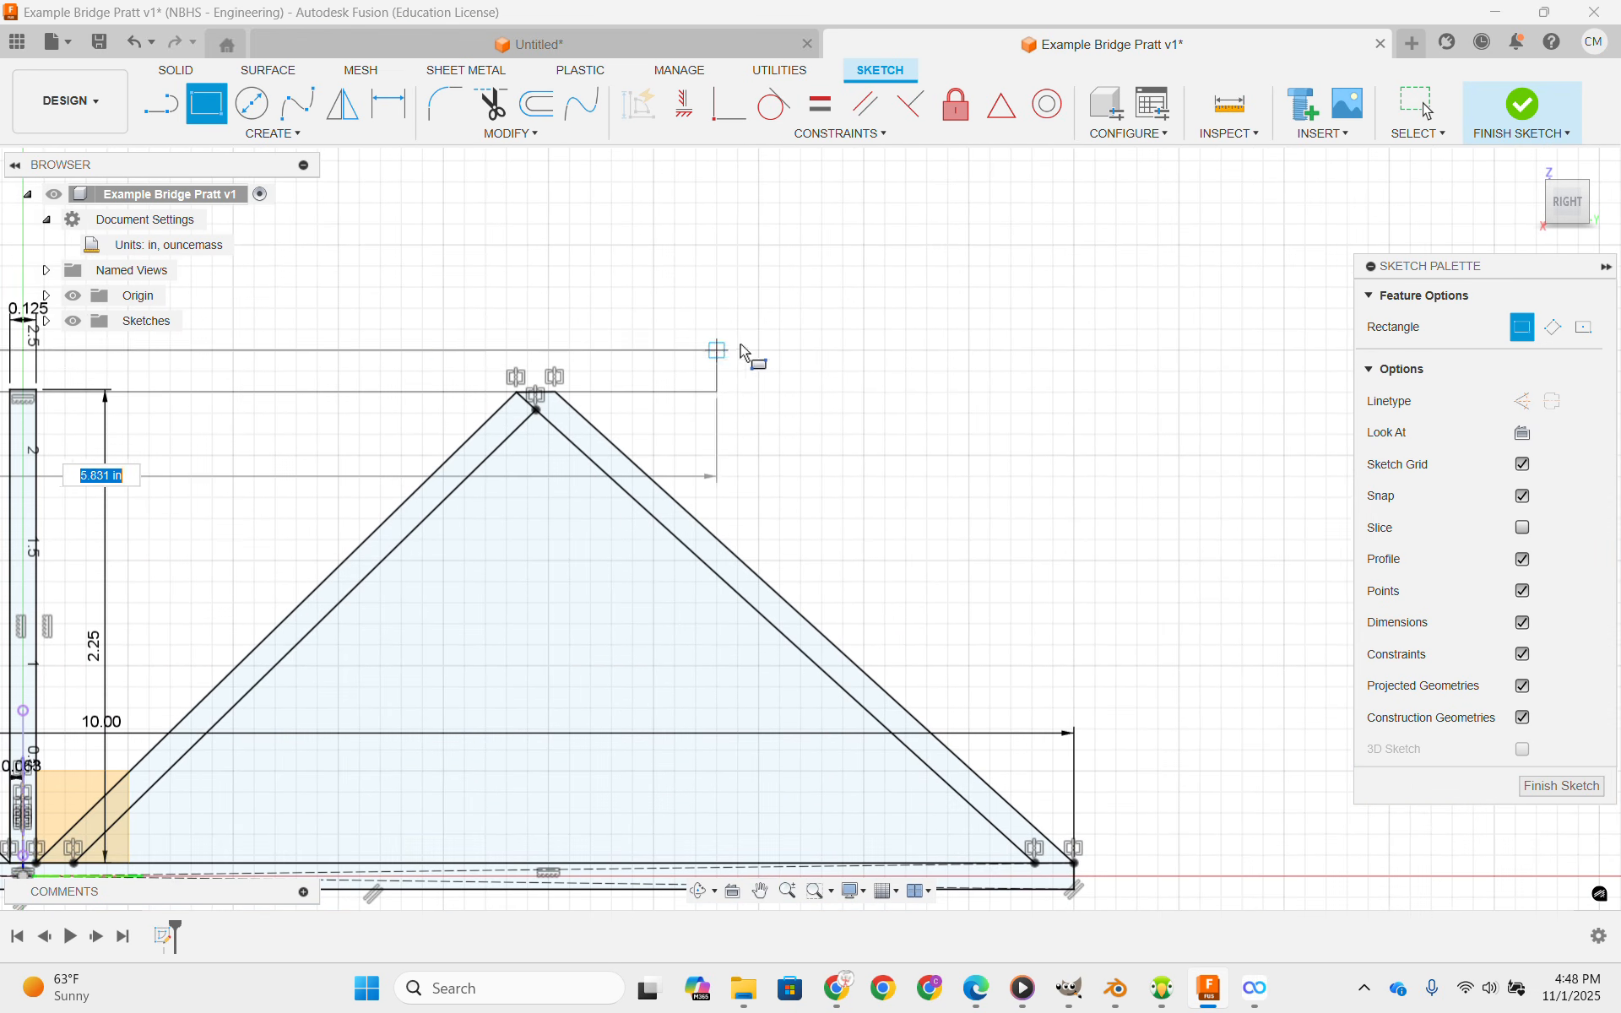
click(893, 315)
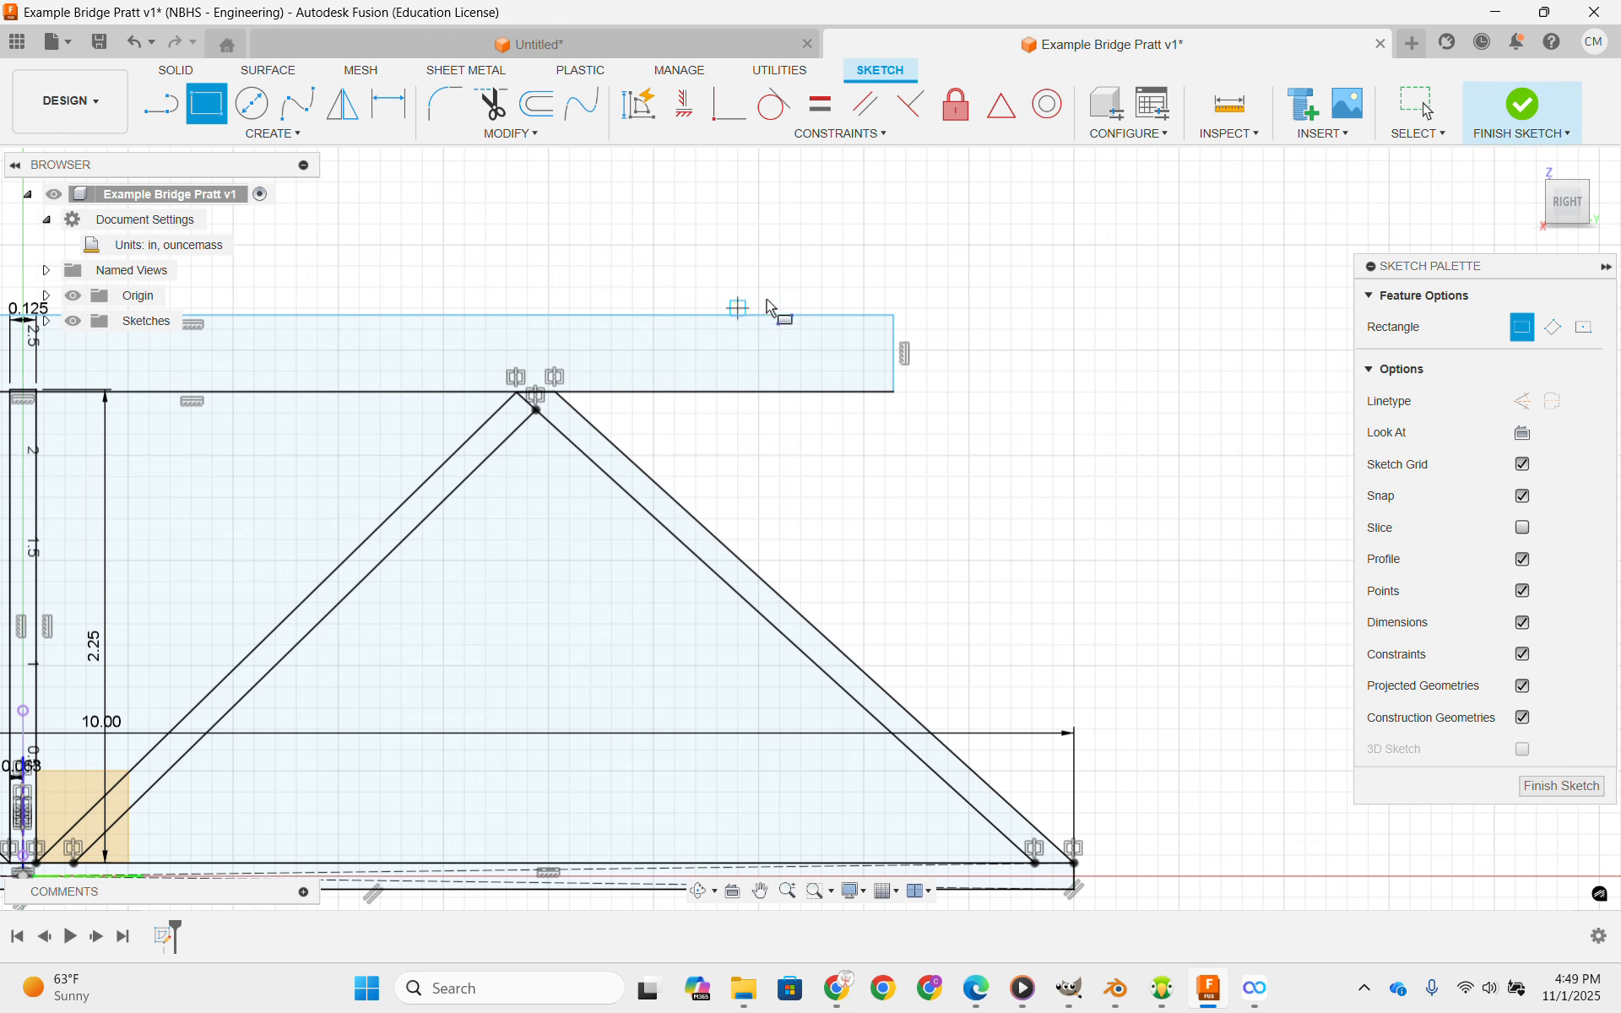
Apply a Coincident constraint between the top rectangle's free lower corner and the outer corner of the mirrored peak.
click(729, 103)
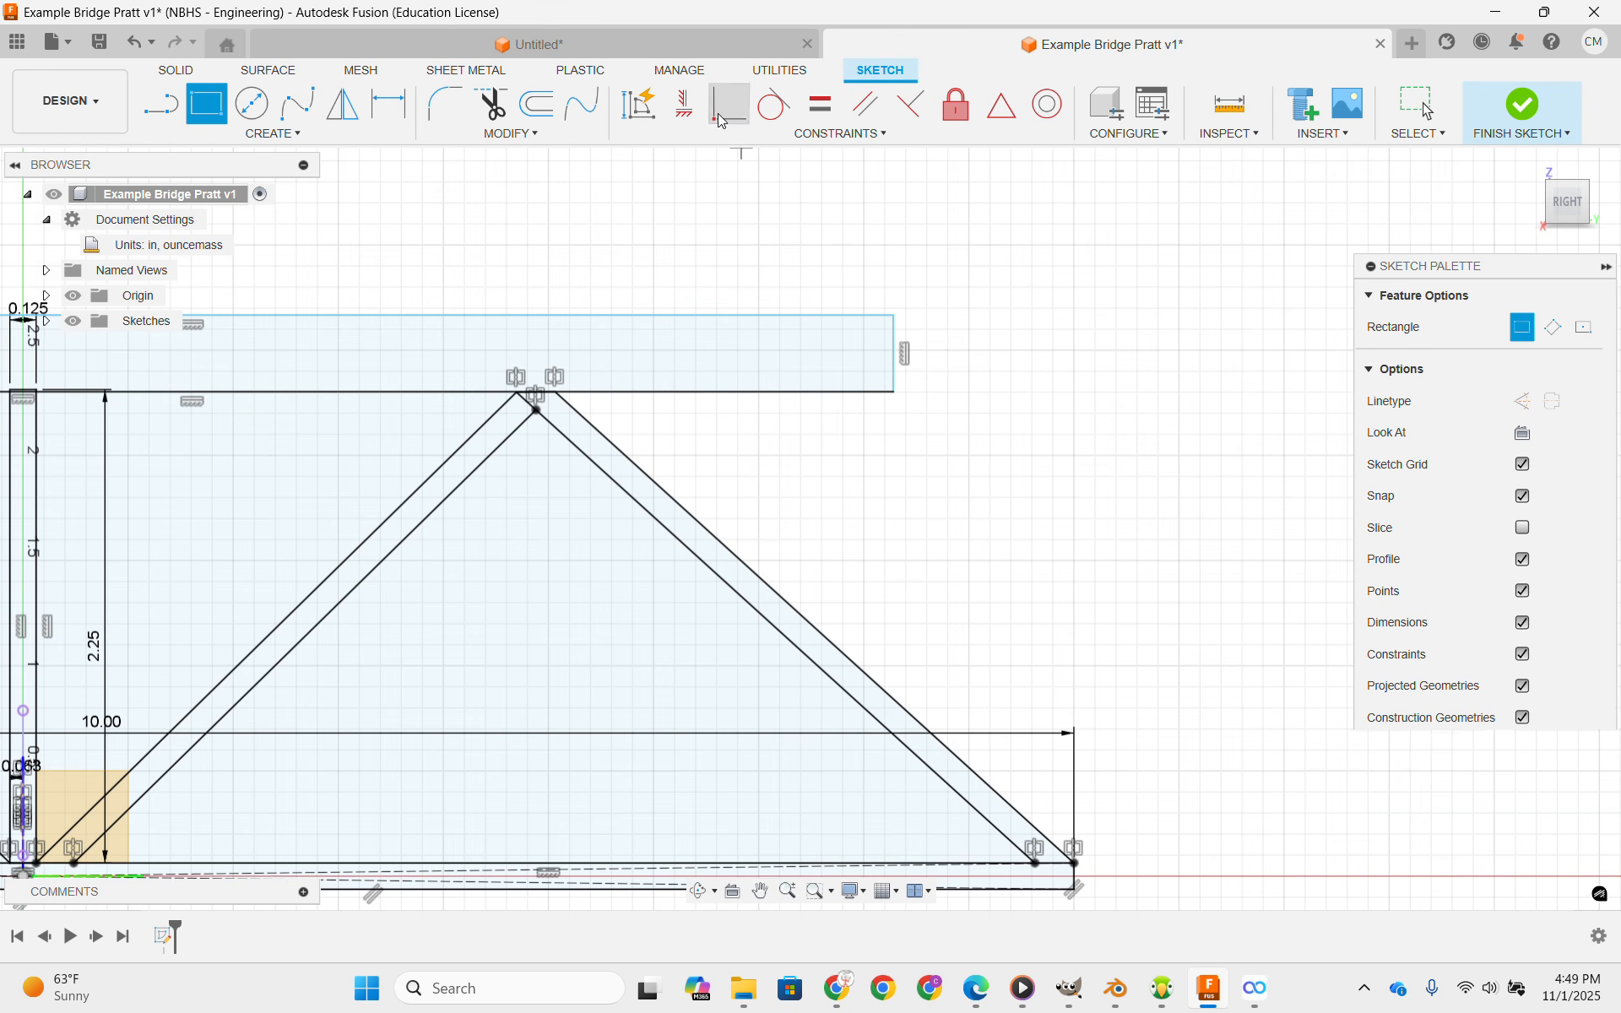
click(893, 393)
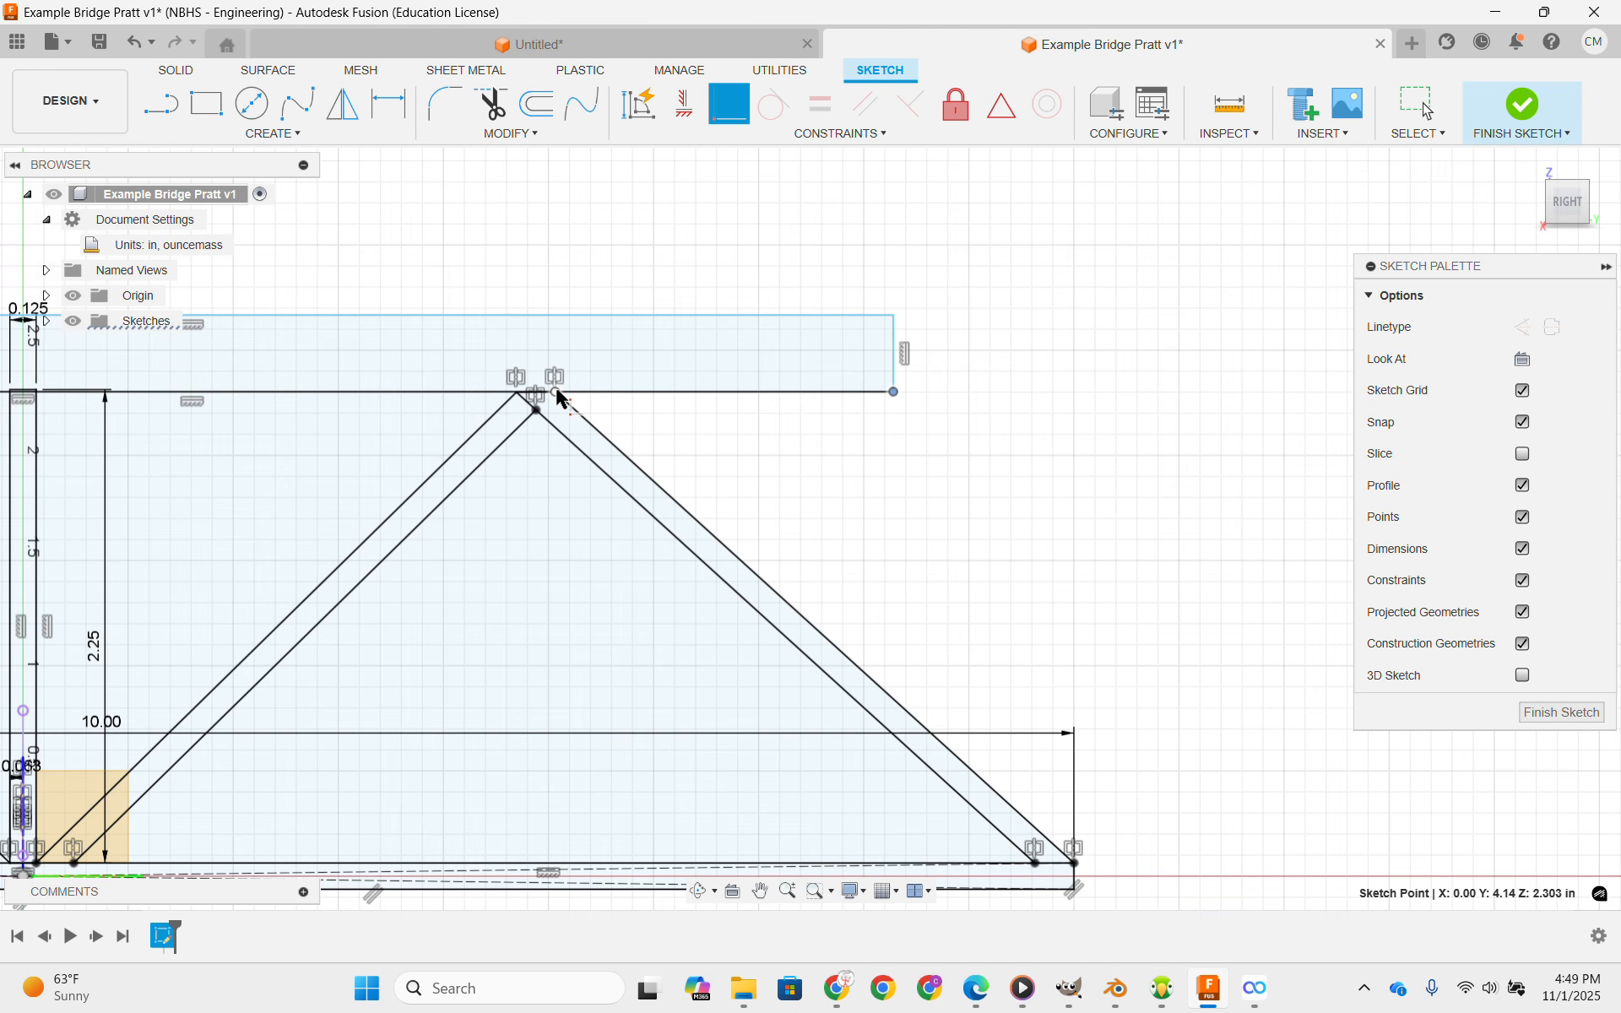
click(556, 393)
Set the height dimension of the original diagonals' peak above the beam to 2.25 in so it matches the upright.
middle_drag(347, 399, 737, 469)
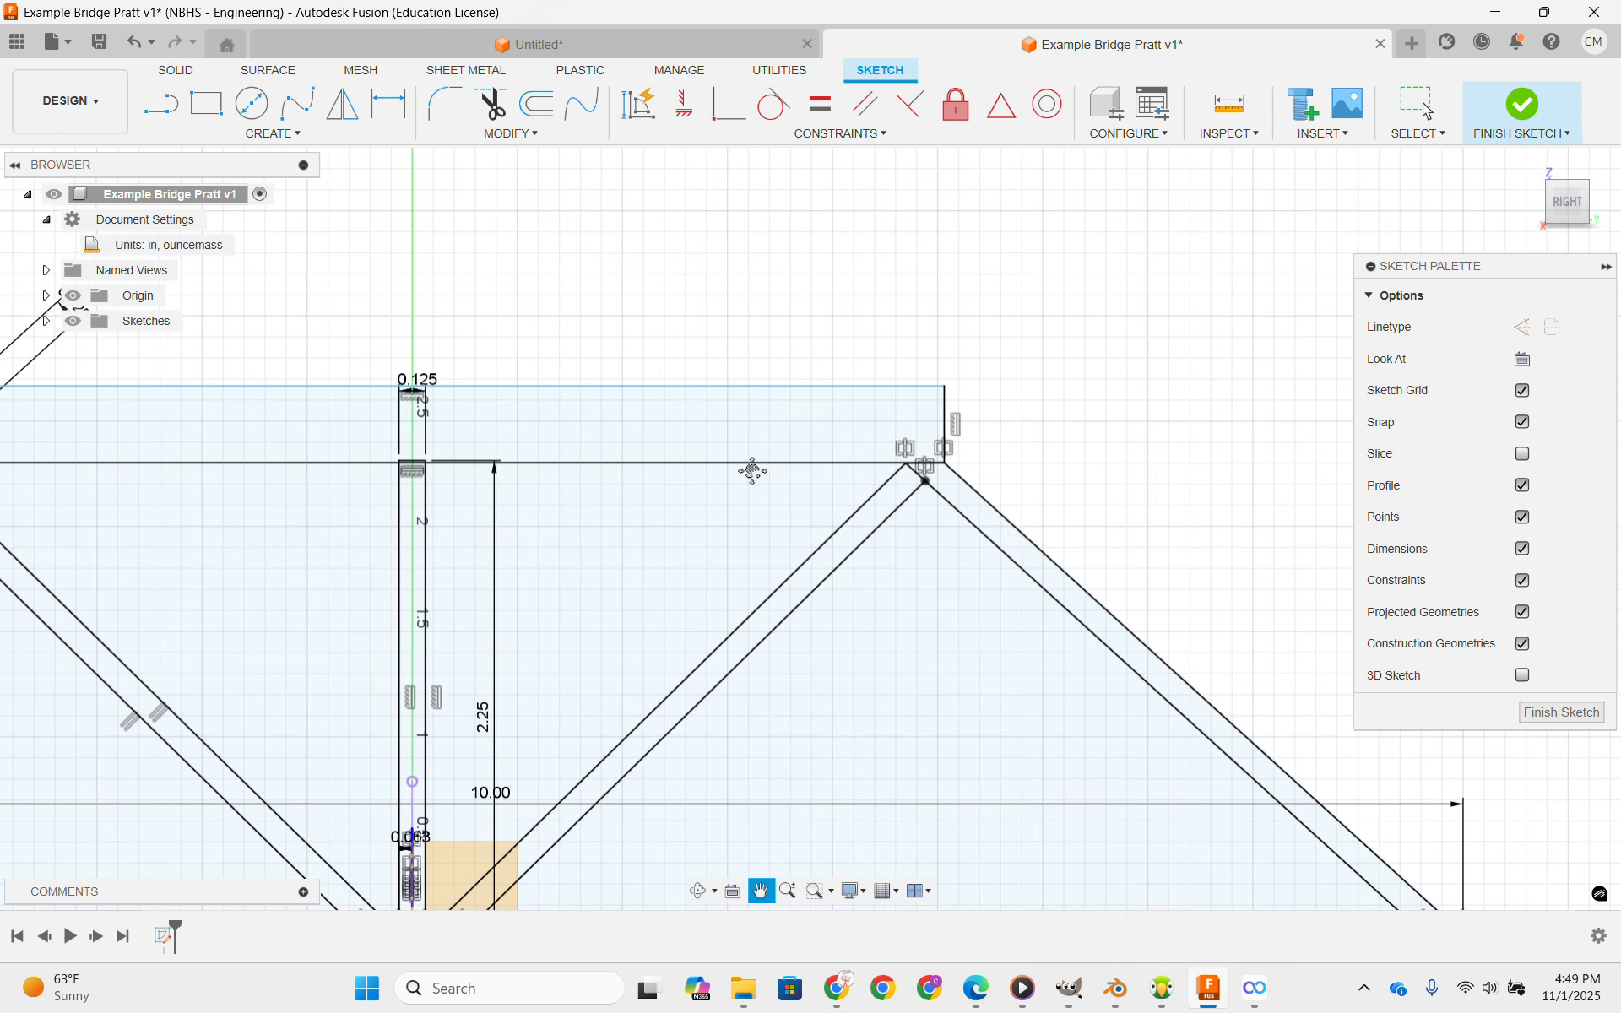
scroll(381, 484, up, 4)
scroll(569, 424, up, 3)
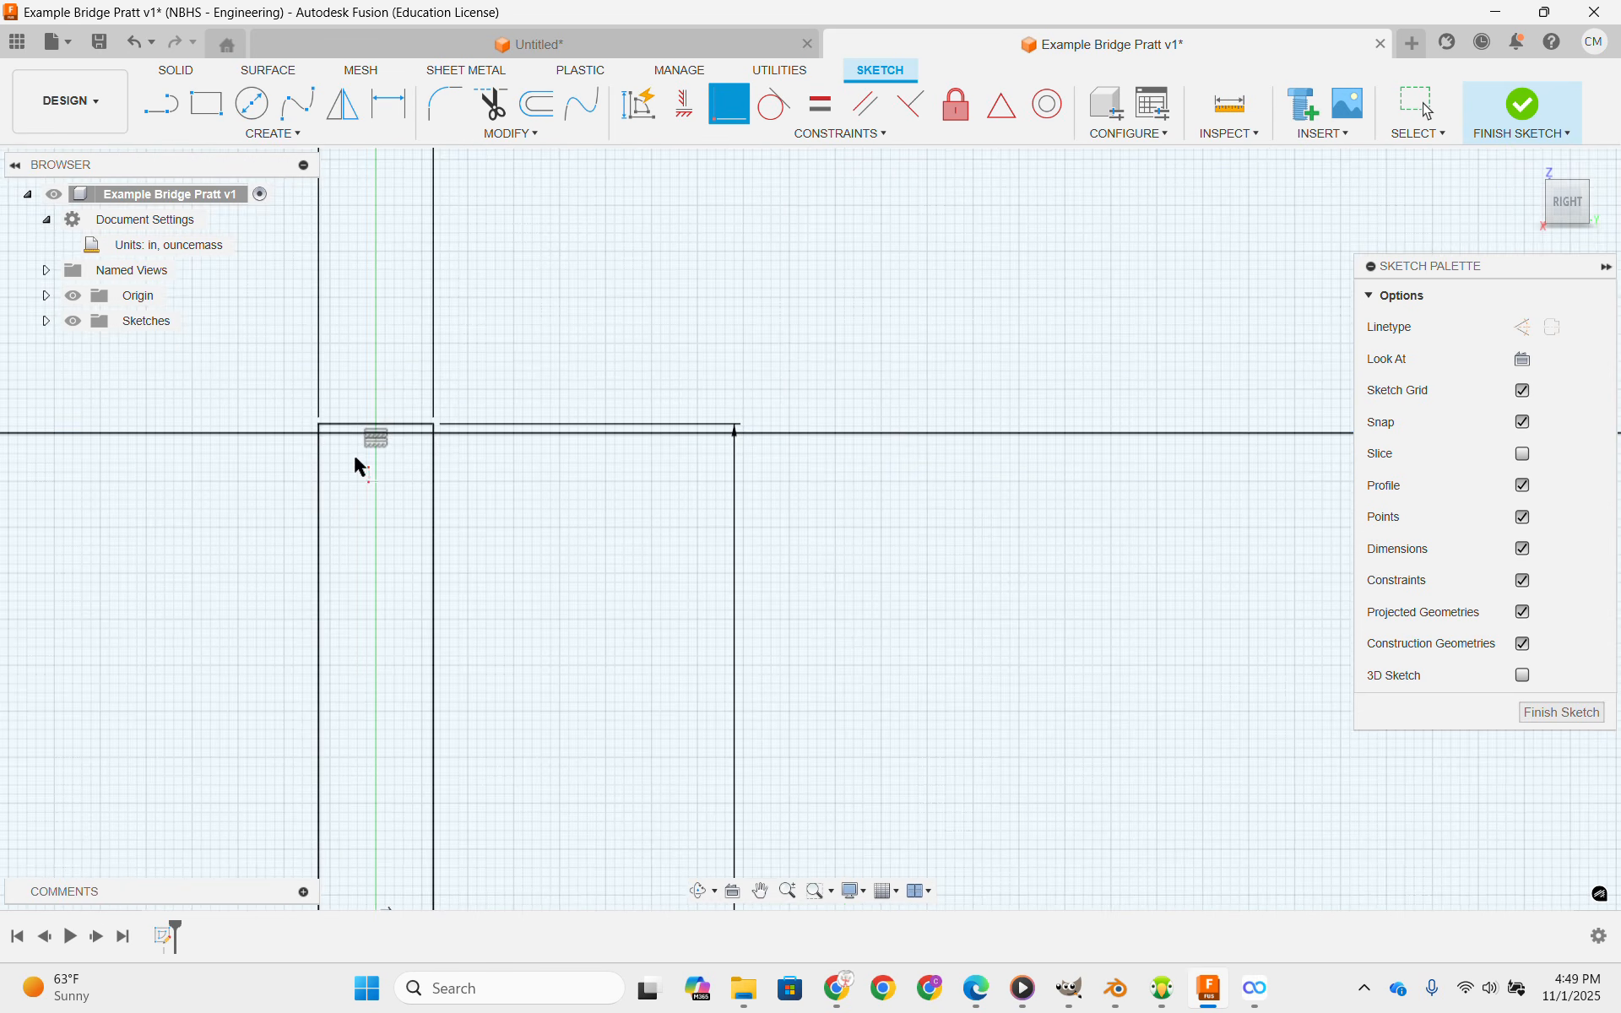
middle_drag(355, 454, 824, 453)
scroll(856, 447, down, 1)
scroll(874, 511, down, 5)
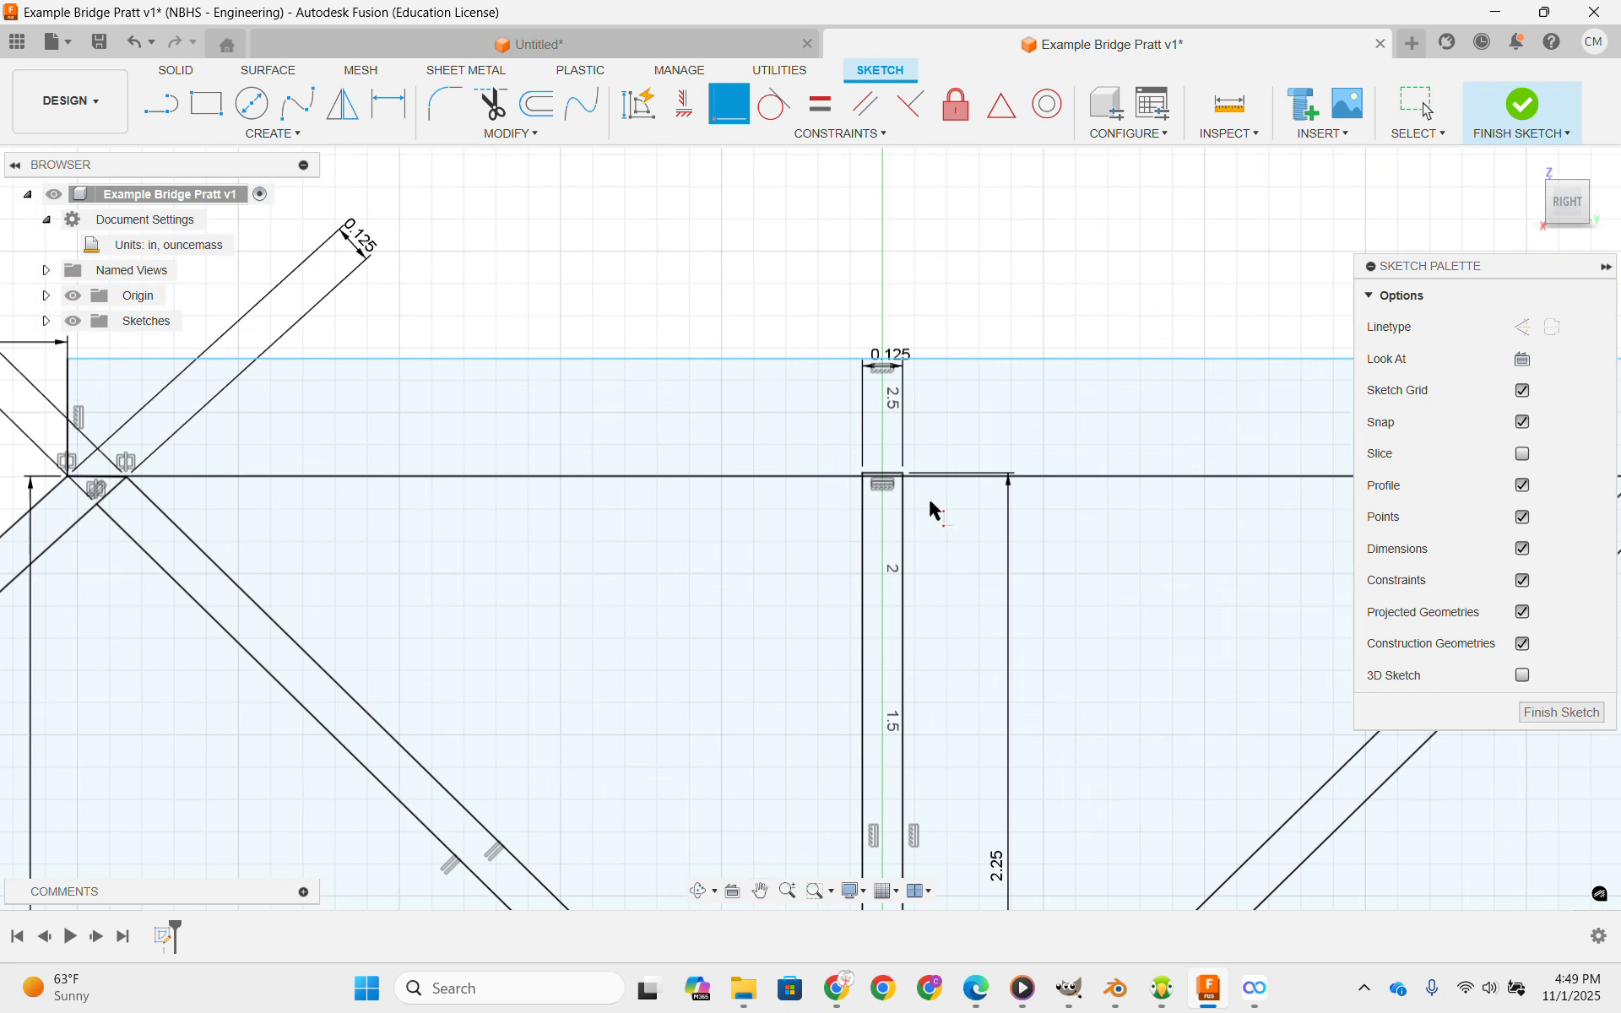
middle_drag(929, 502, 1011, 445)
scroll(879, 483, down, 3)
middle_drag(897, 508, 829, 409)
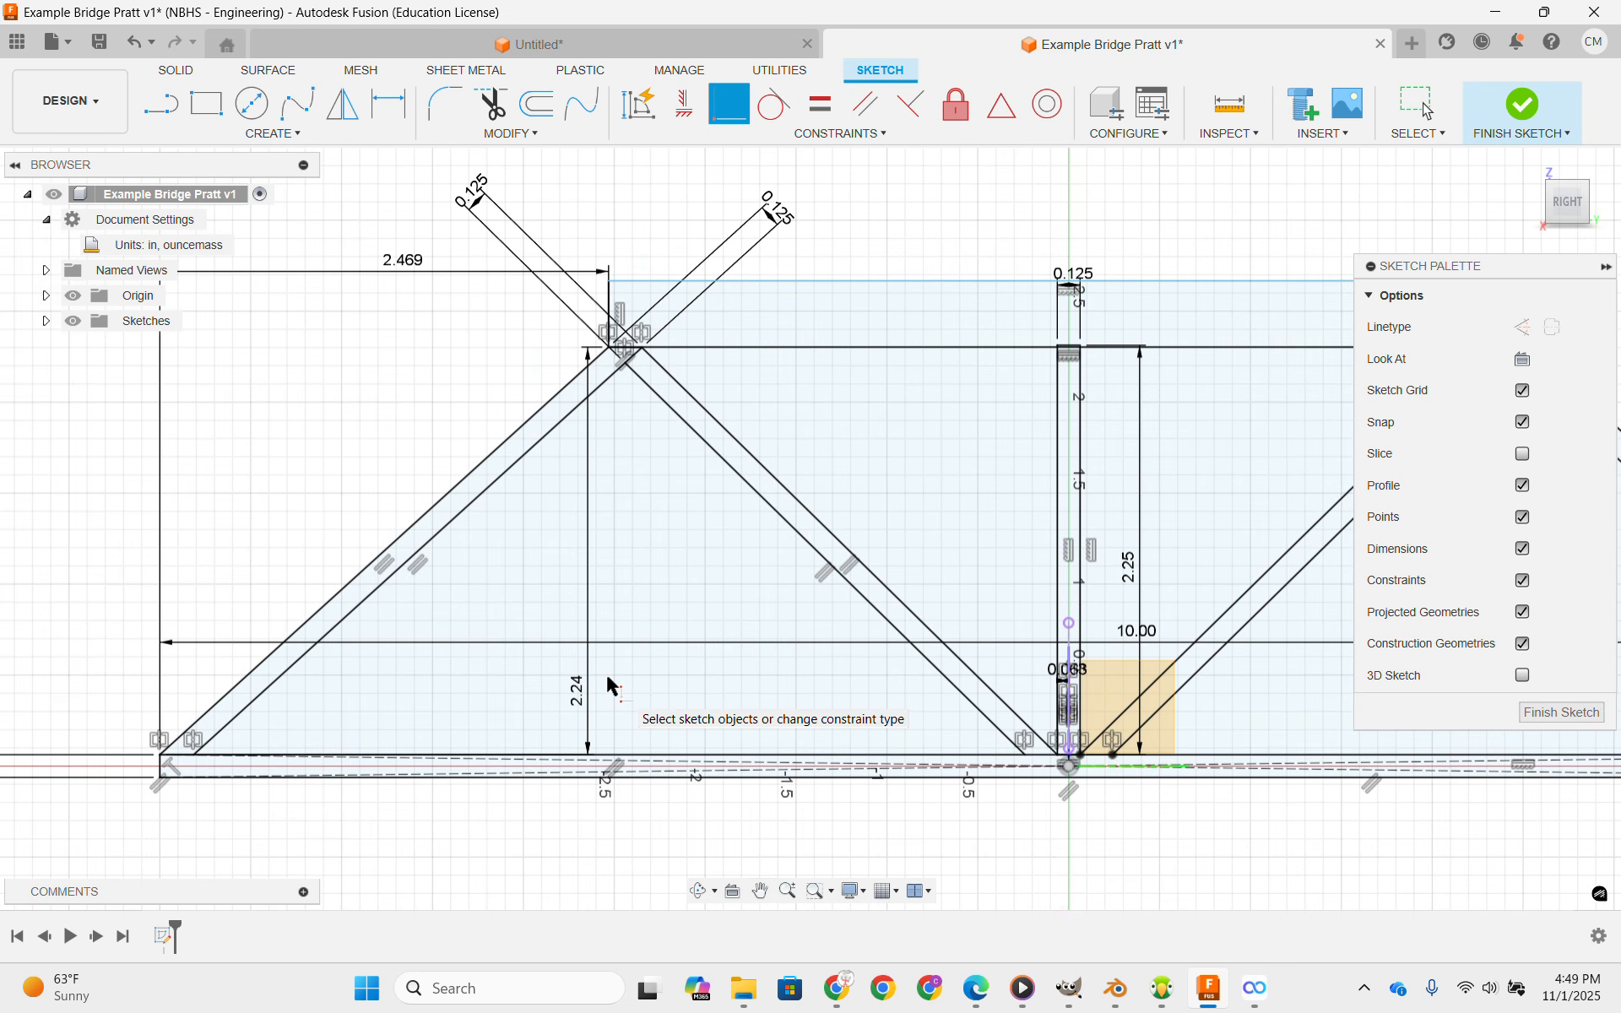
key(Escape)
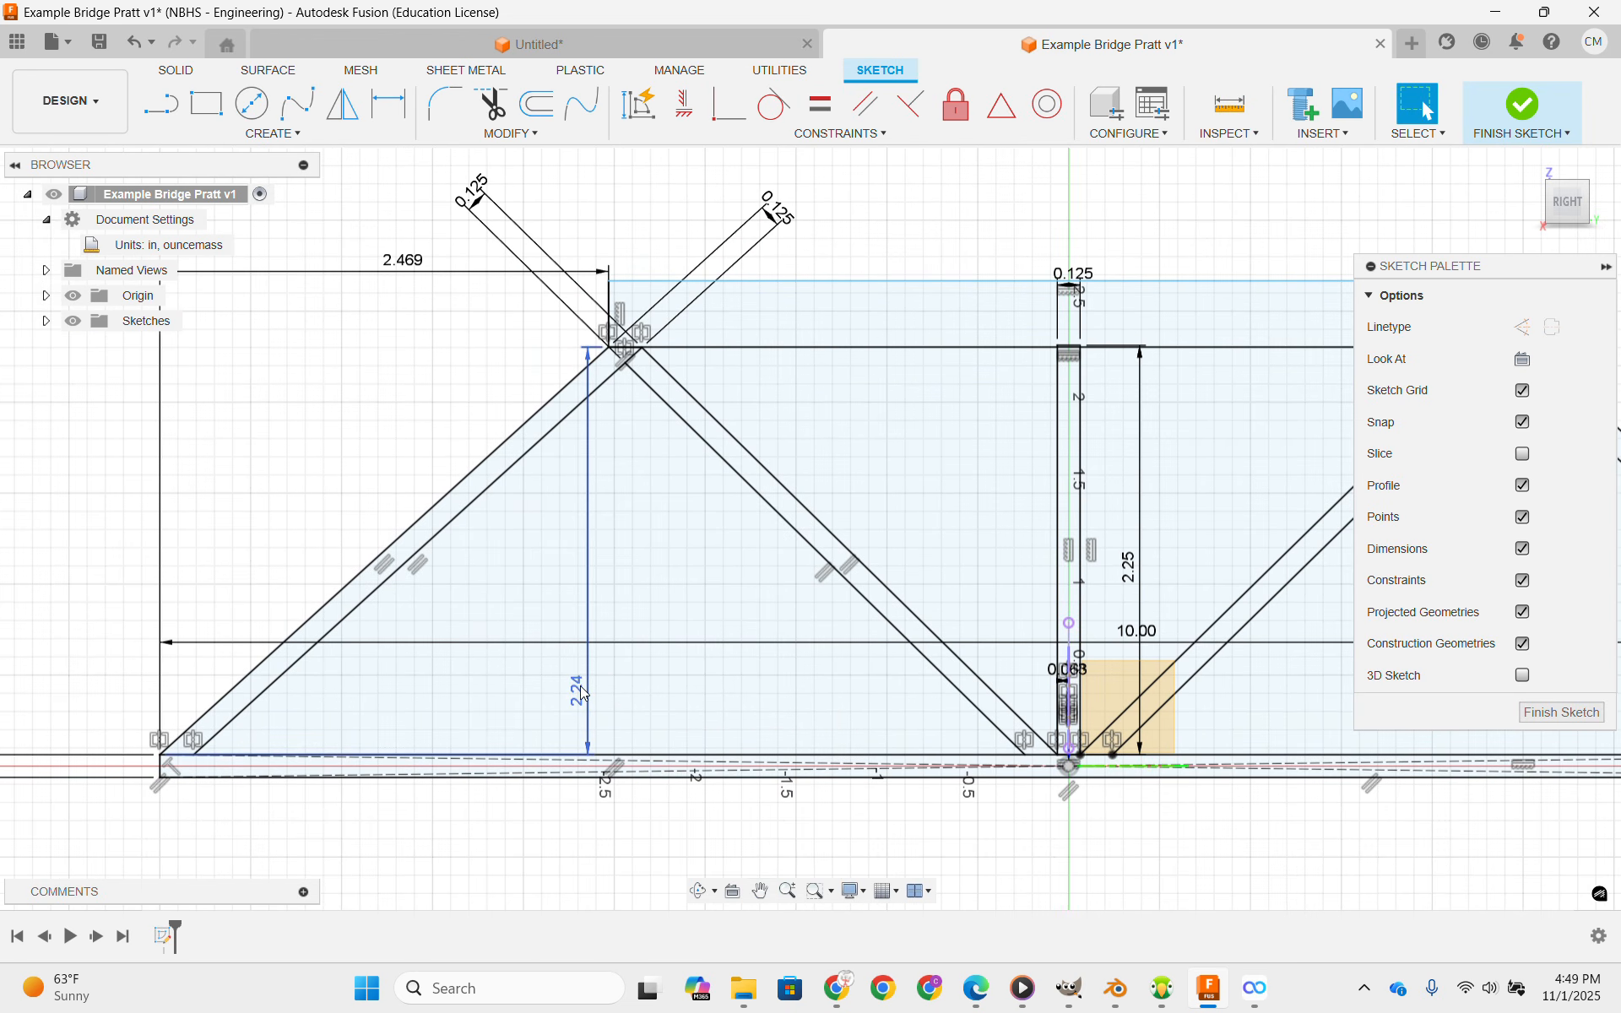
double_click(580, 685)
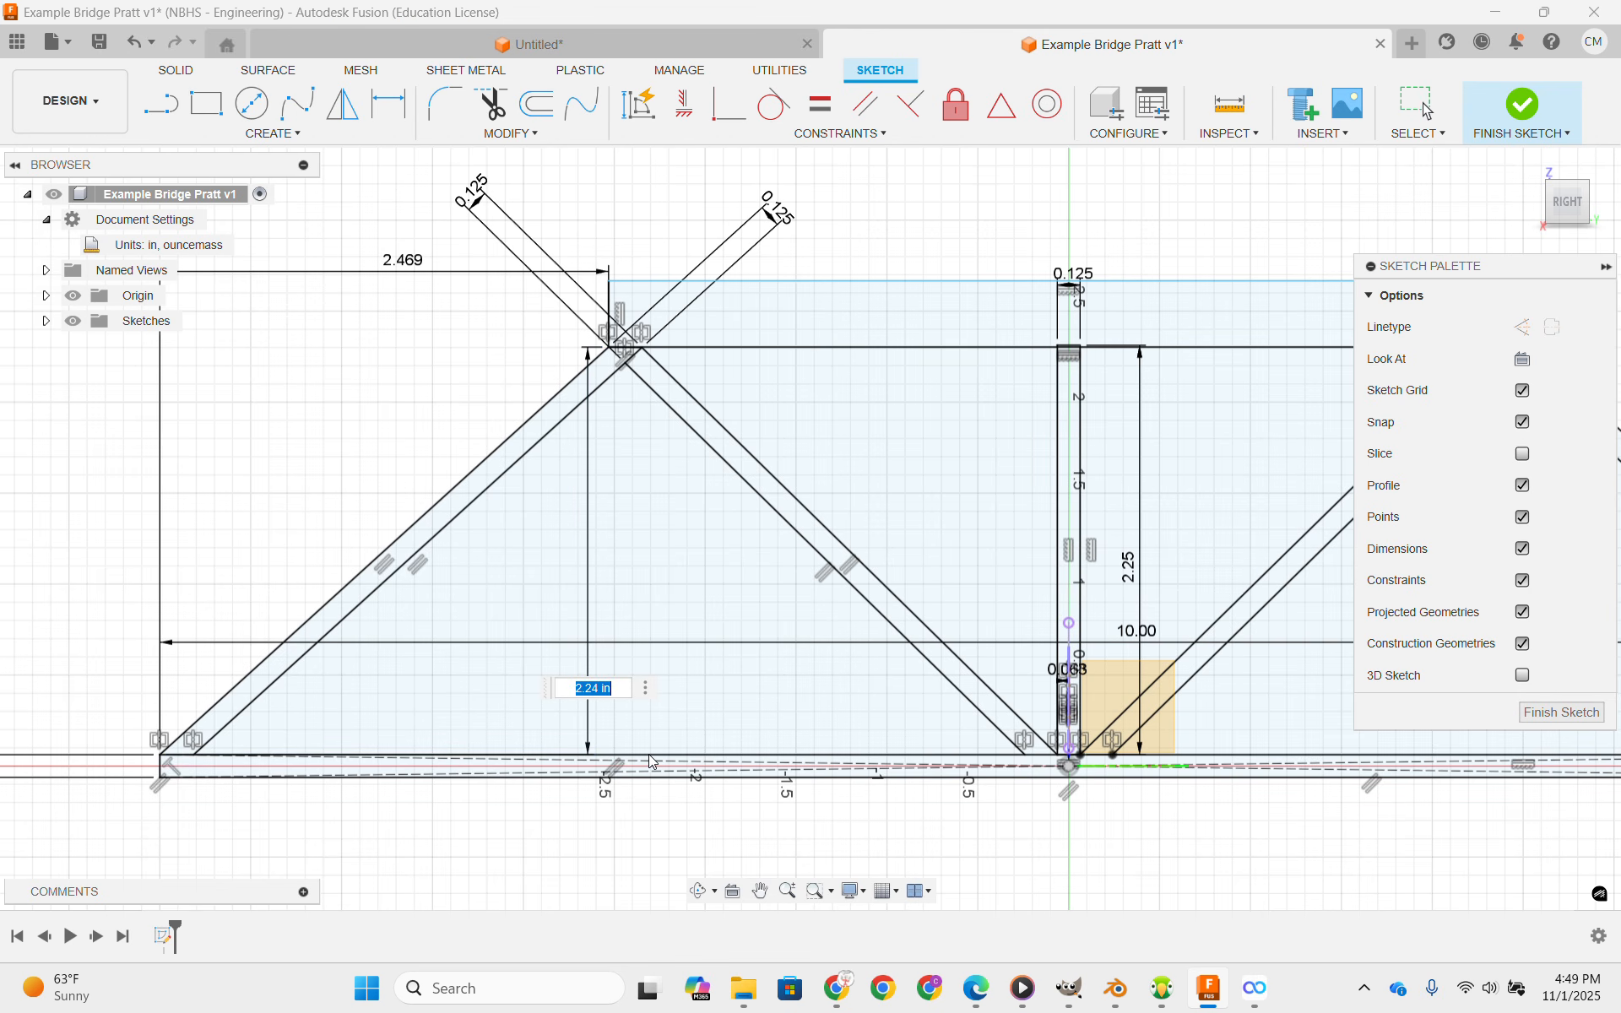
text(2.25)
key(Return)
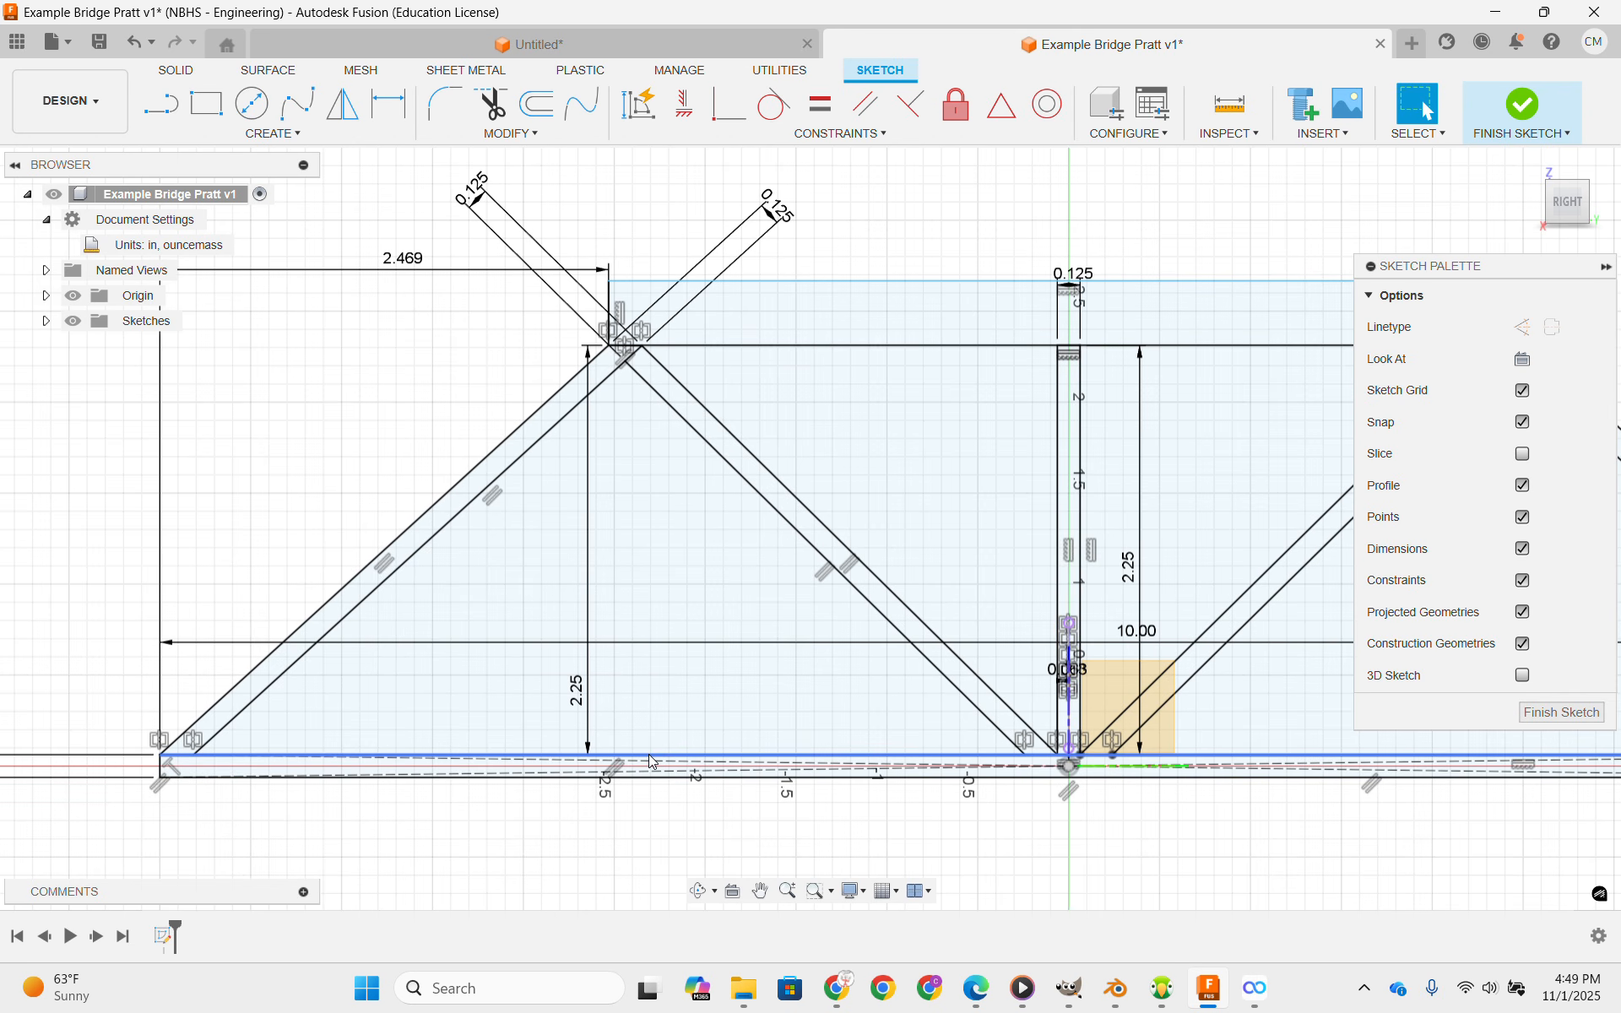
Dimension the top rectangle's height at its end edge to 1/8 in.
mouse_move(1192, 537)
middle_down()
mouse_move(886, 568)
mouse_move(756, 620)
middle_up()
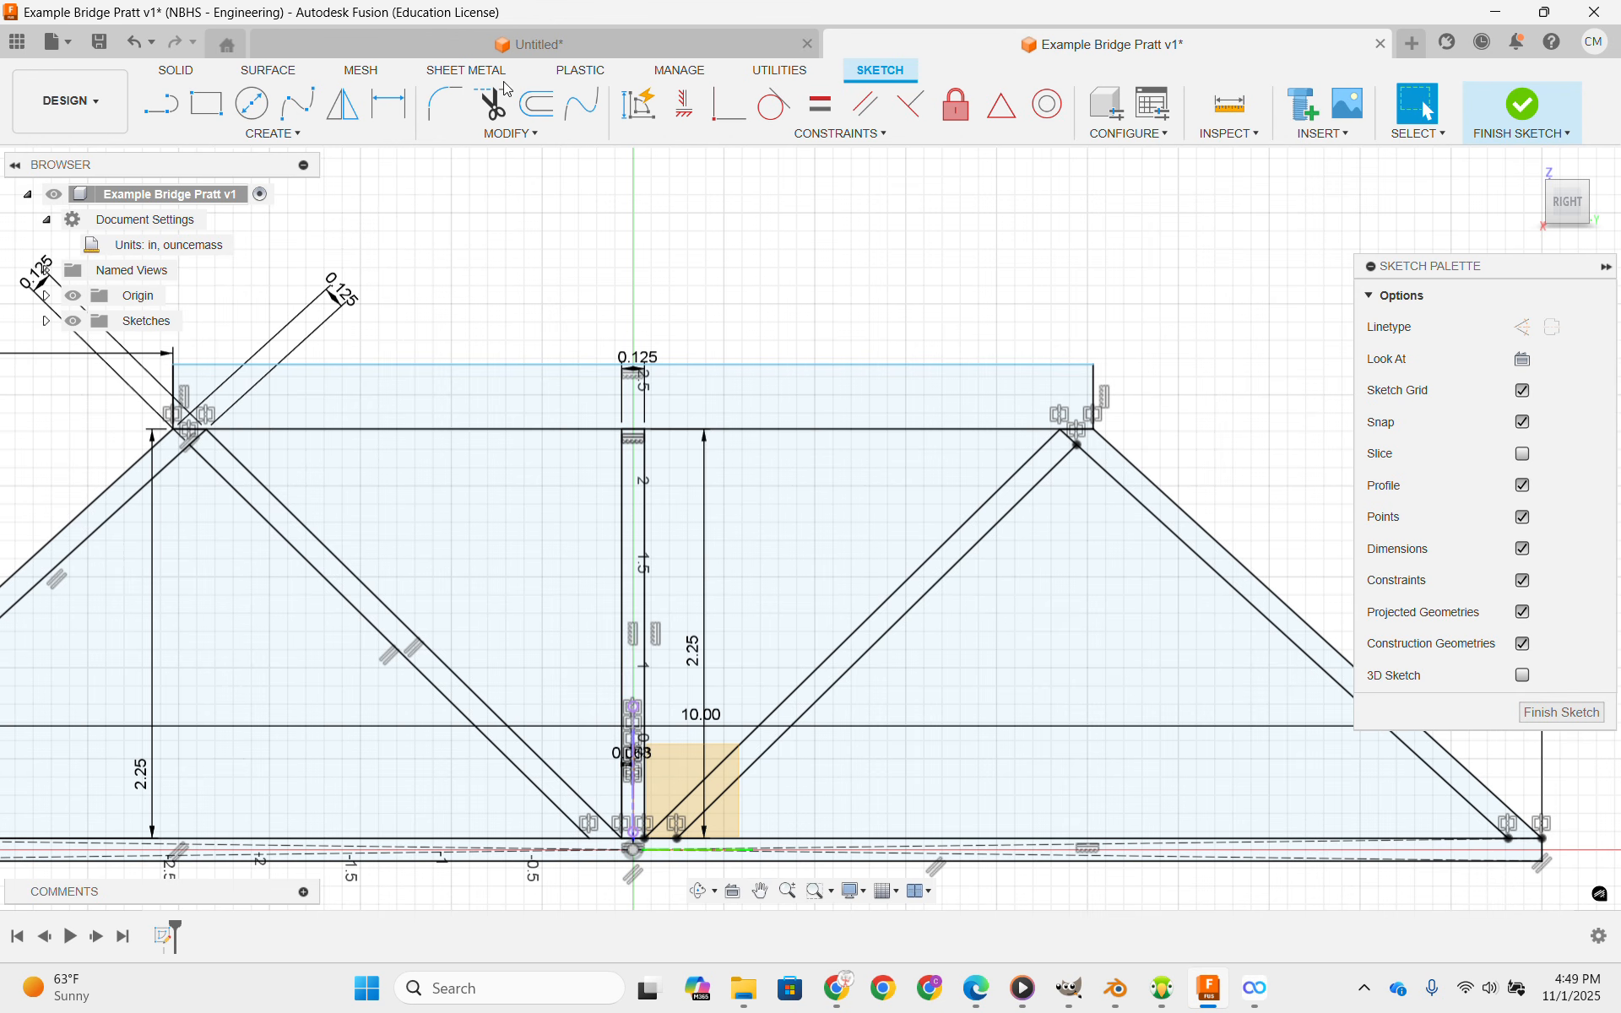
click(388, 104)
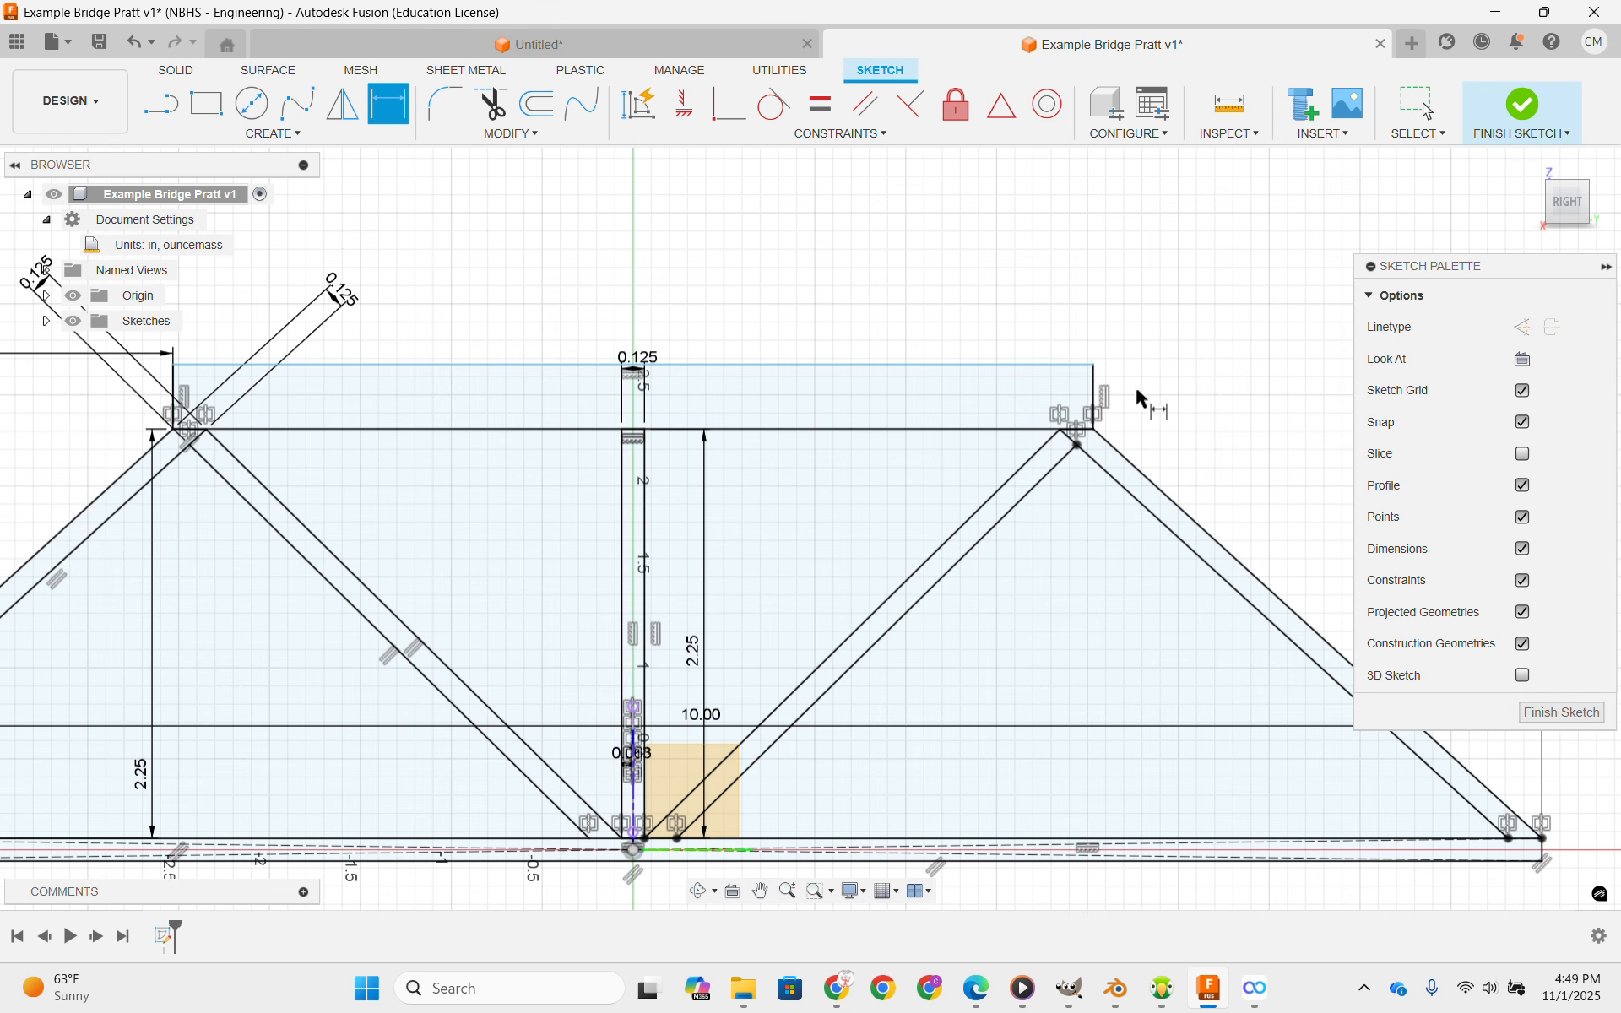
click(1093, 372)
click(1220, 373)
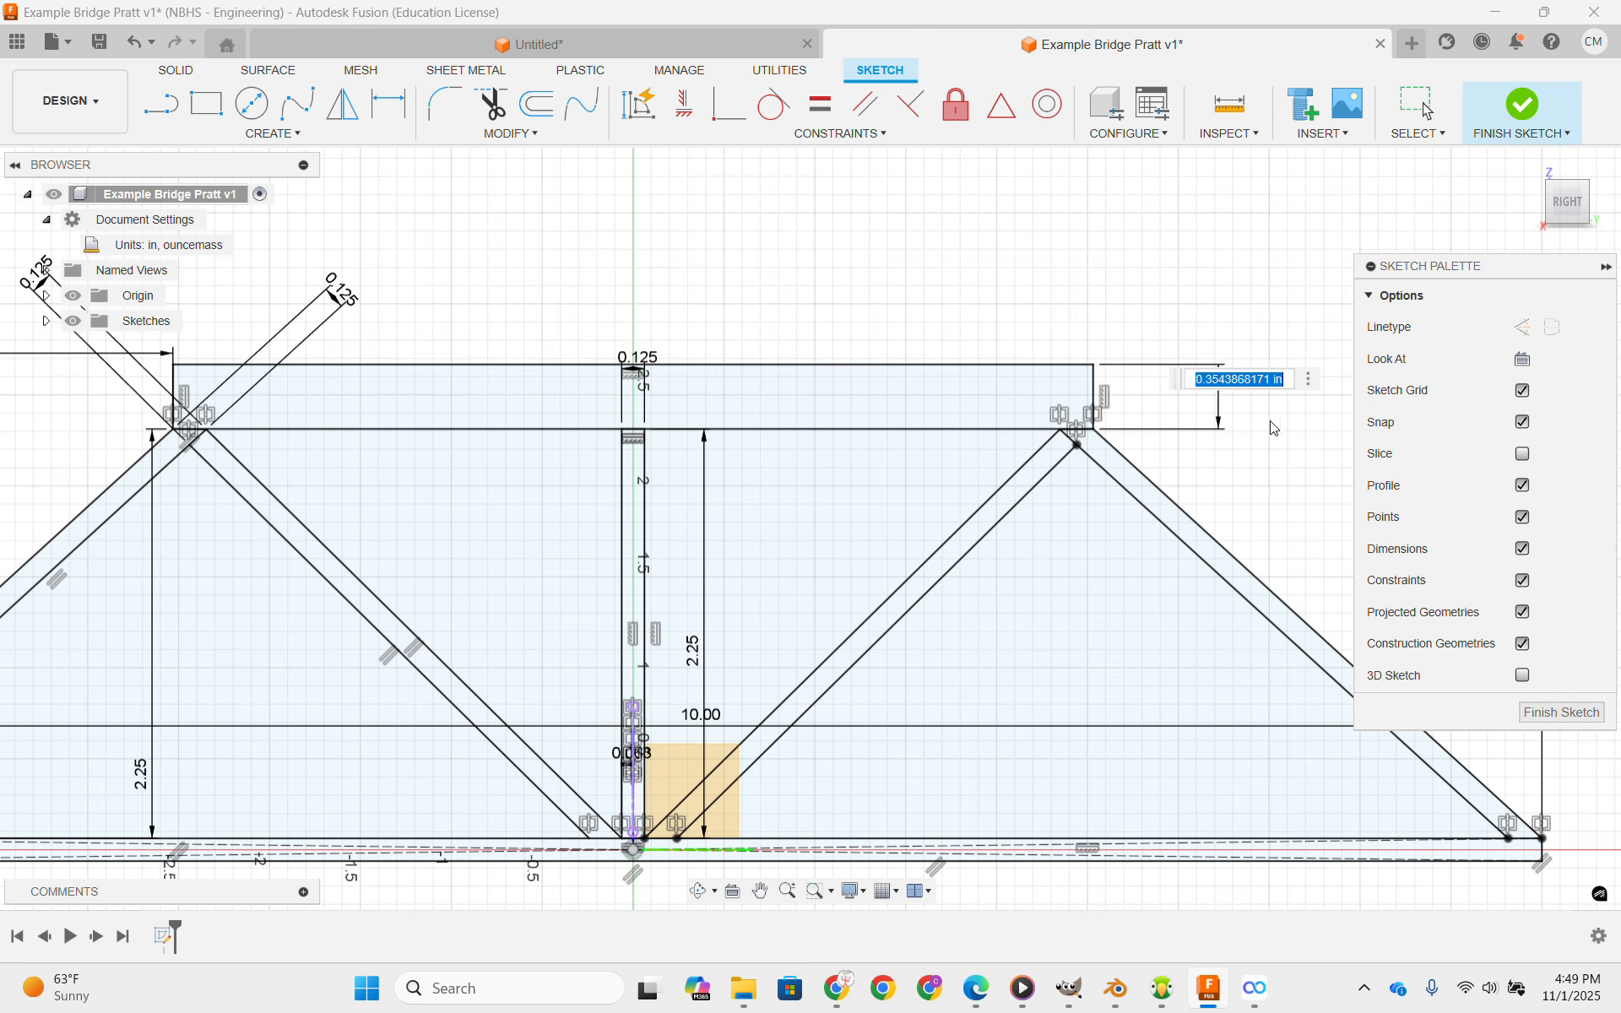
text(1/8)
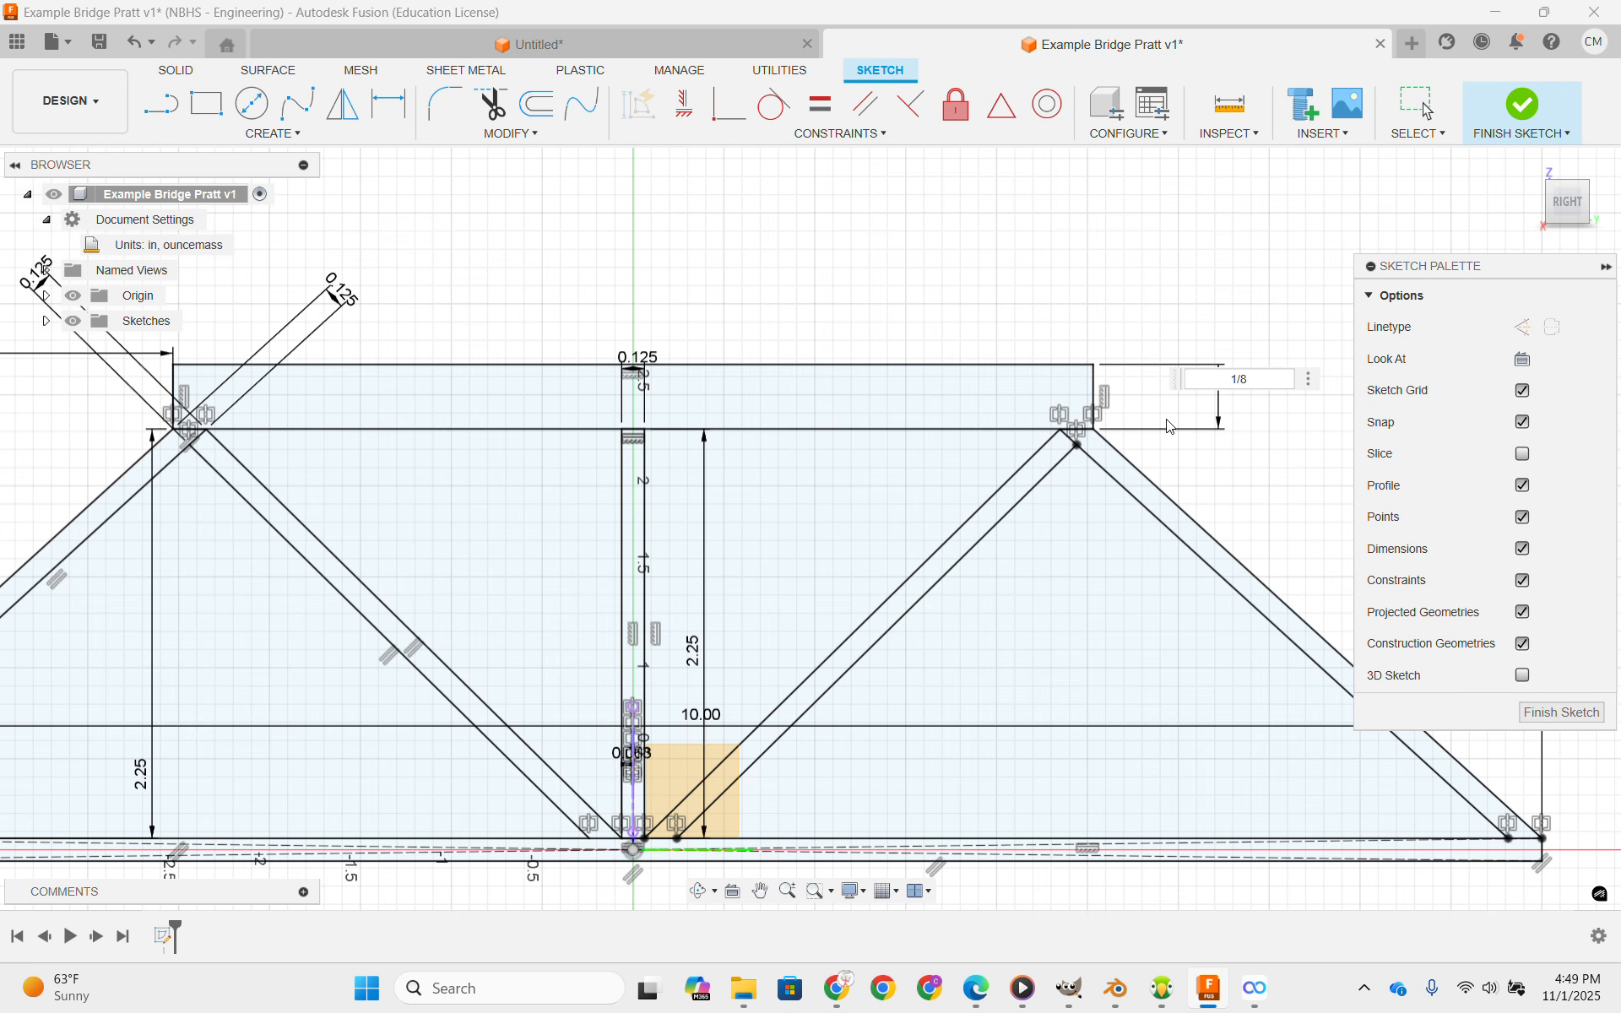
key(Return)
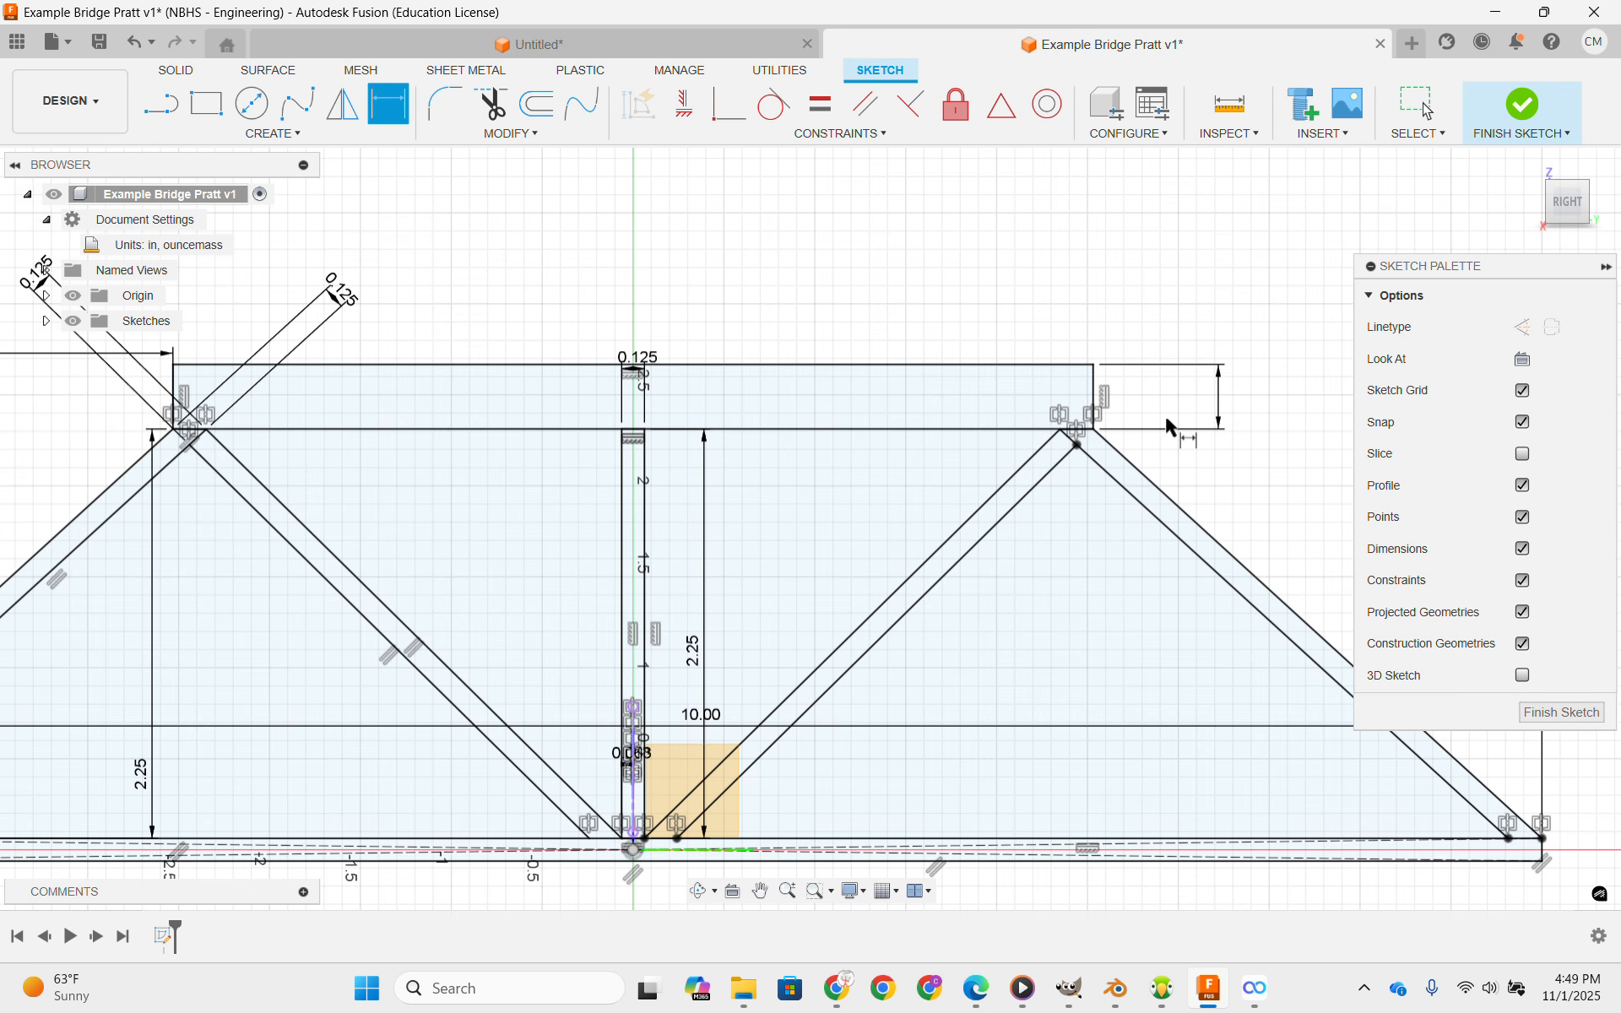
Check the top member's thickness dimension expression and review the whole truss outline with its dimensions.
scroll(1053, 186, up, 4)
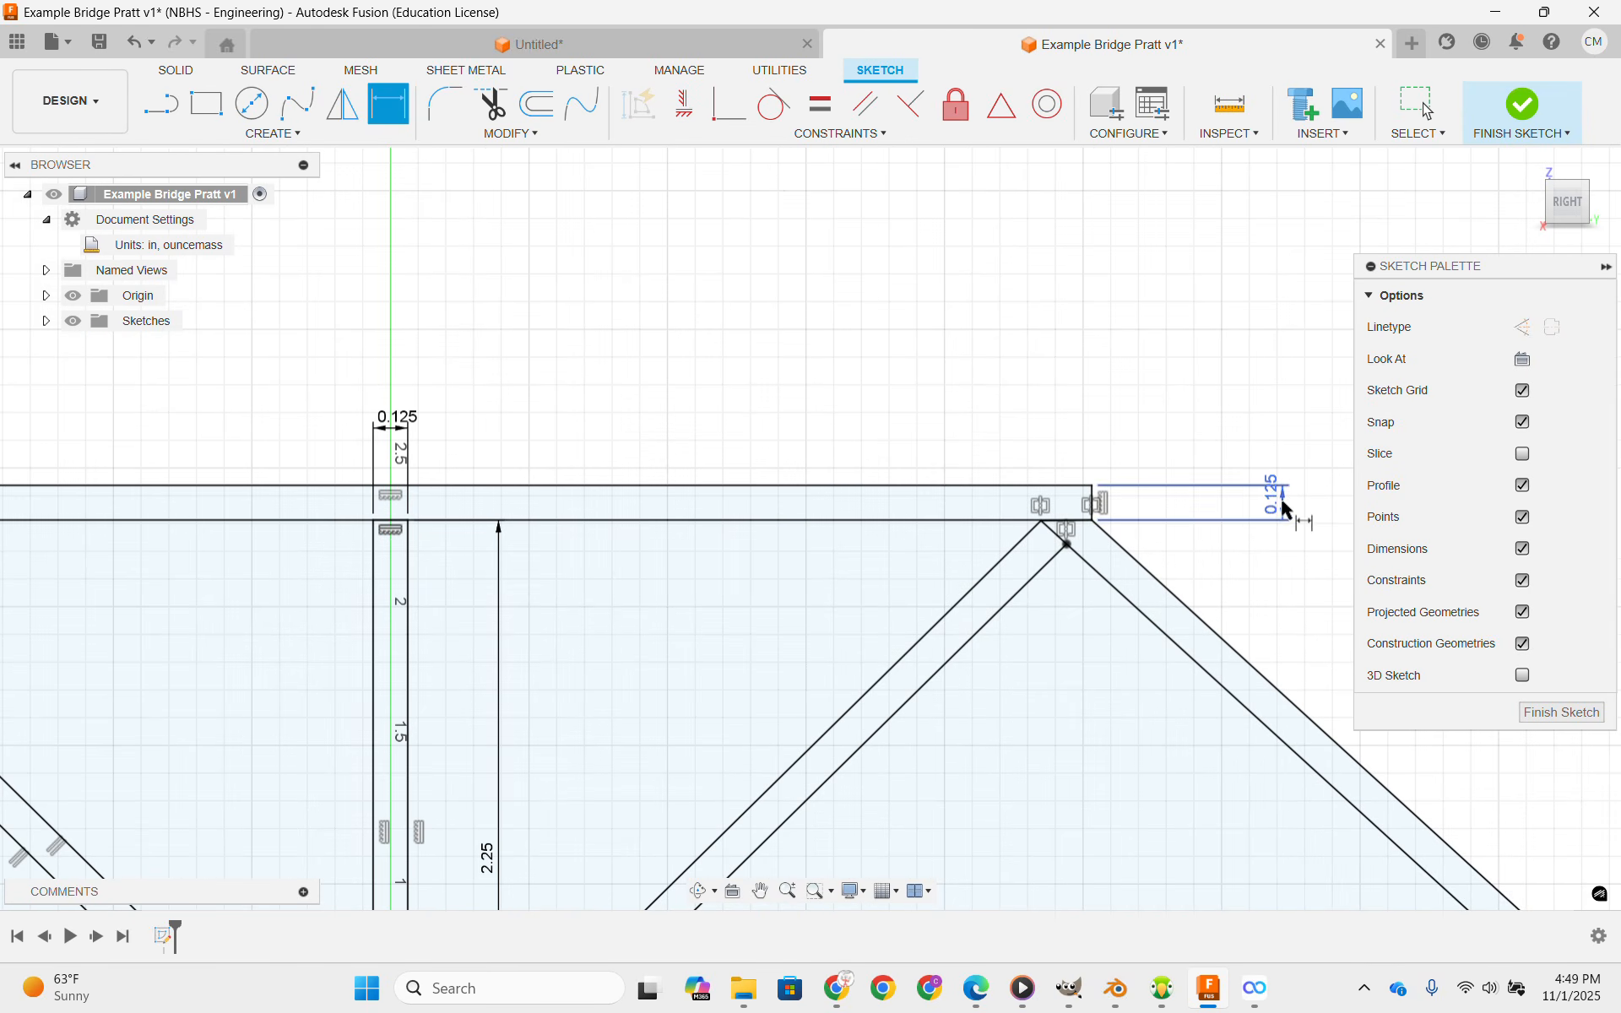
double_click(1285, 507)
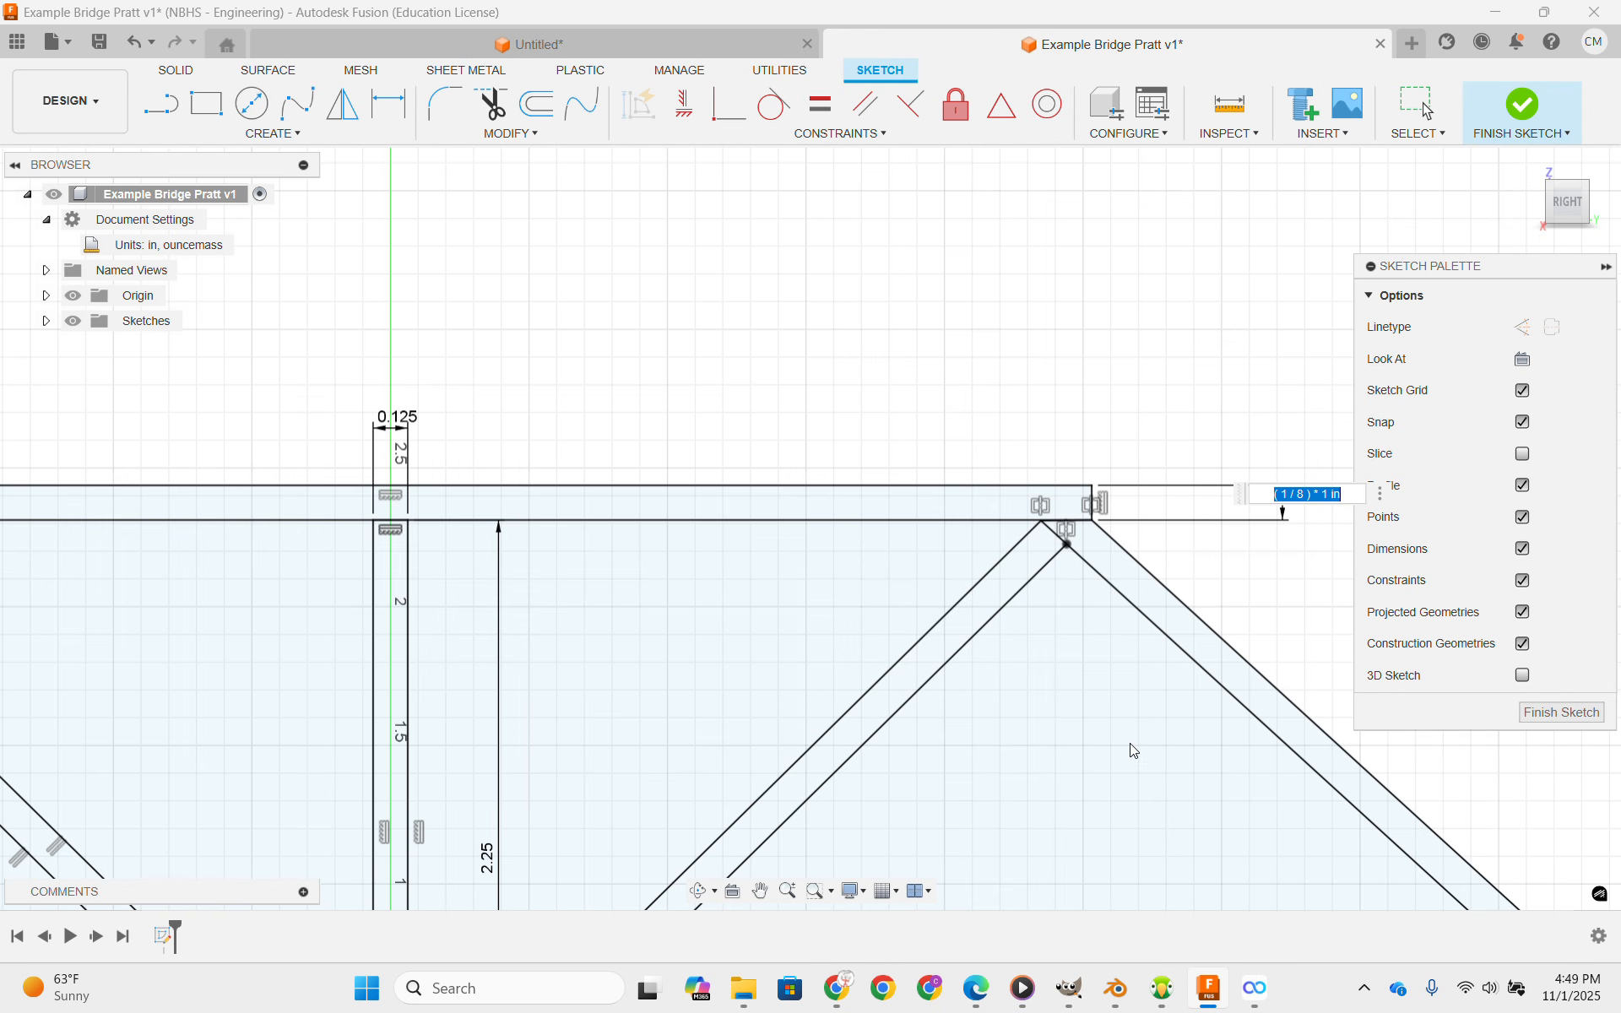
key(Return)
scroll(937, 494, down, 3)
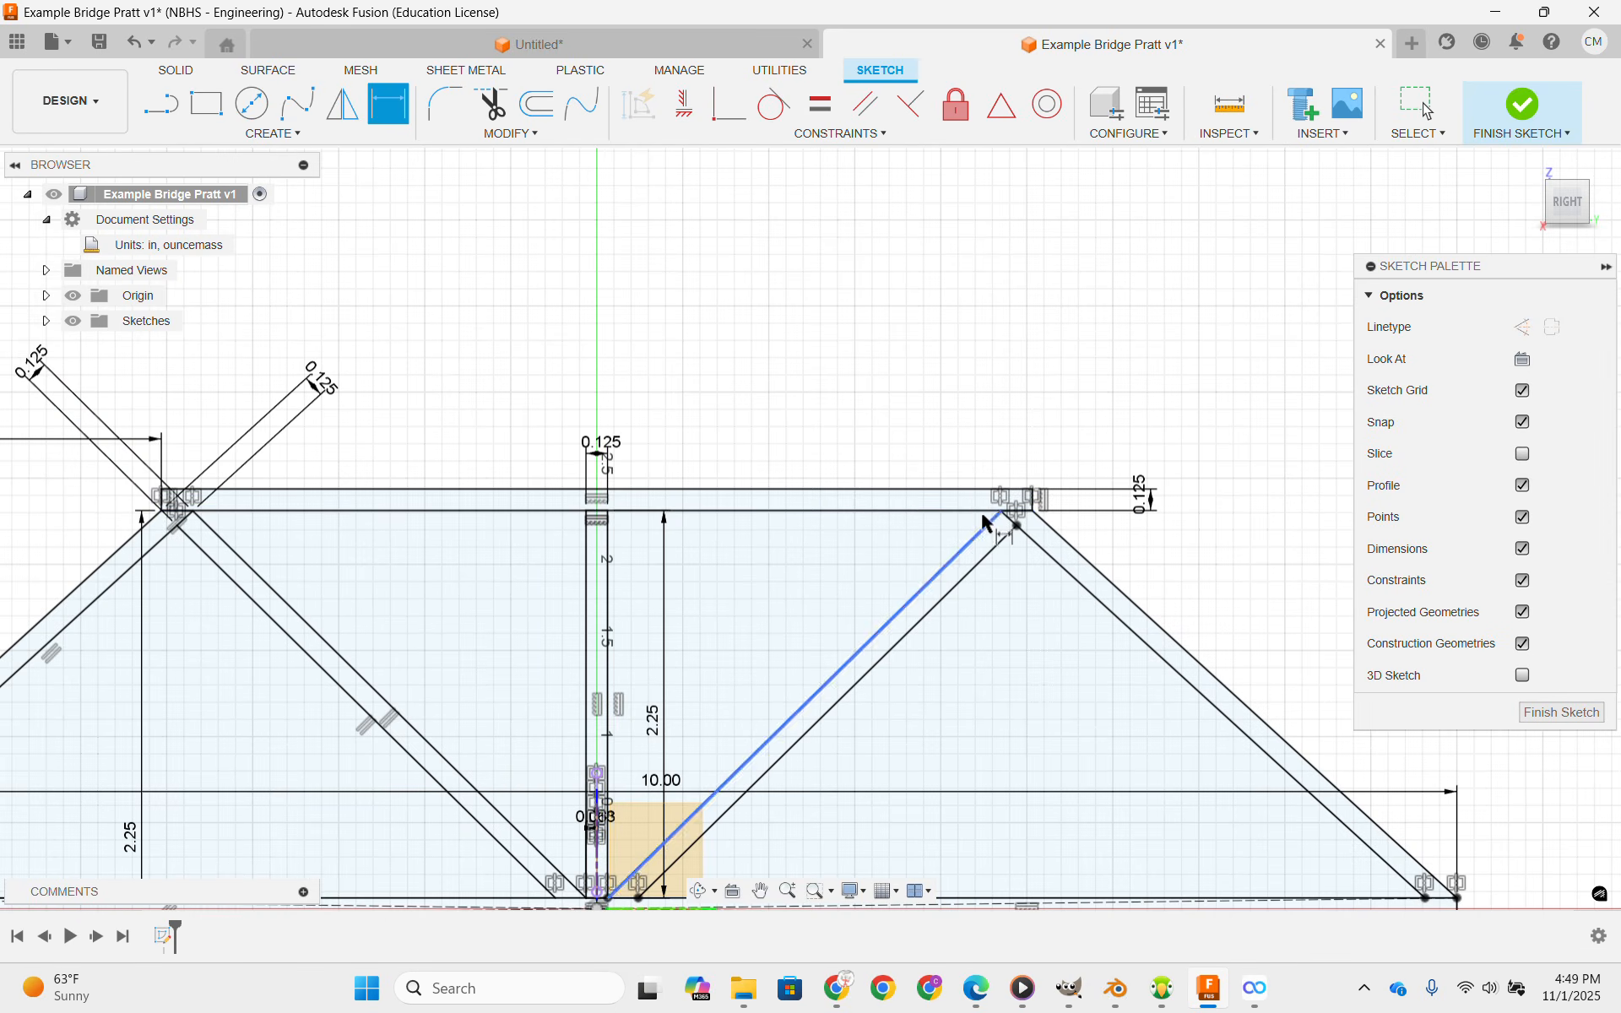
scroll(986, 524, down, 3)
middle_drag(968, 437, 743, 445)
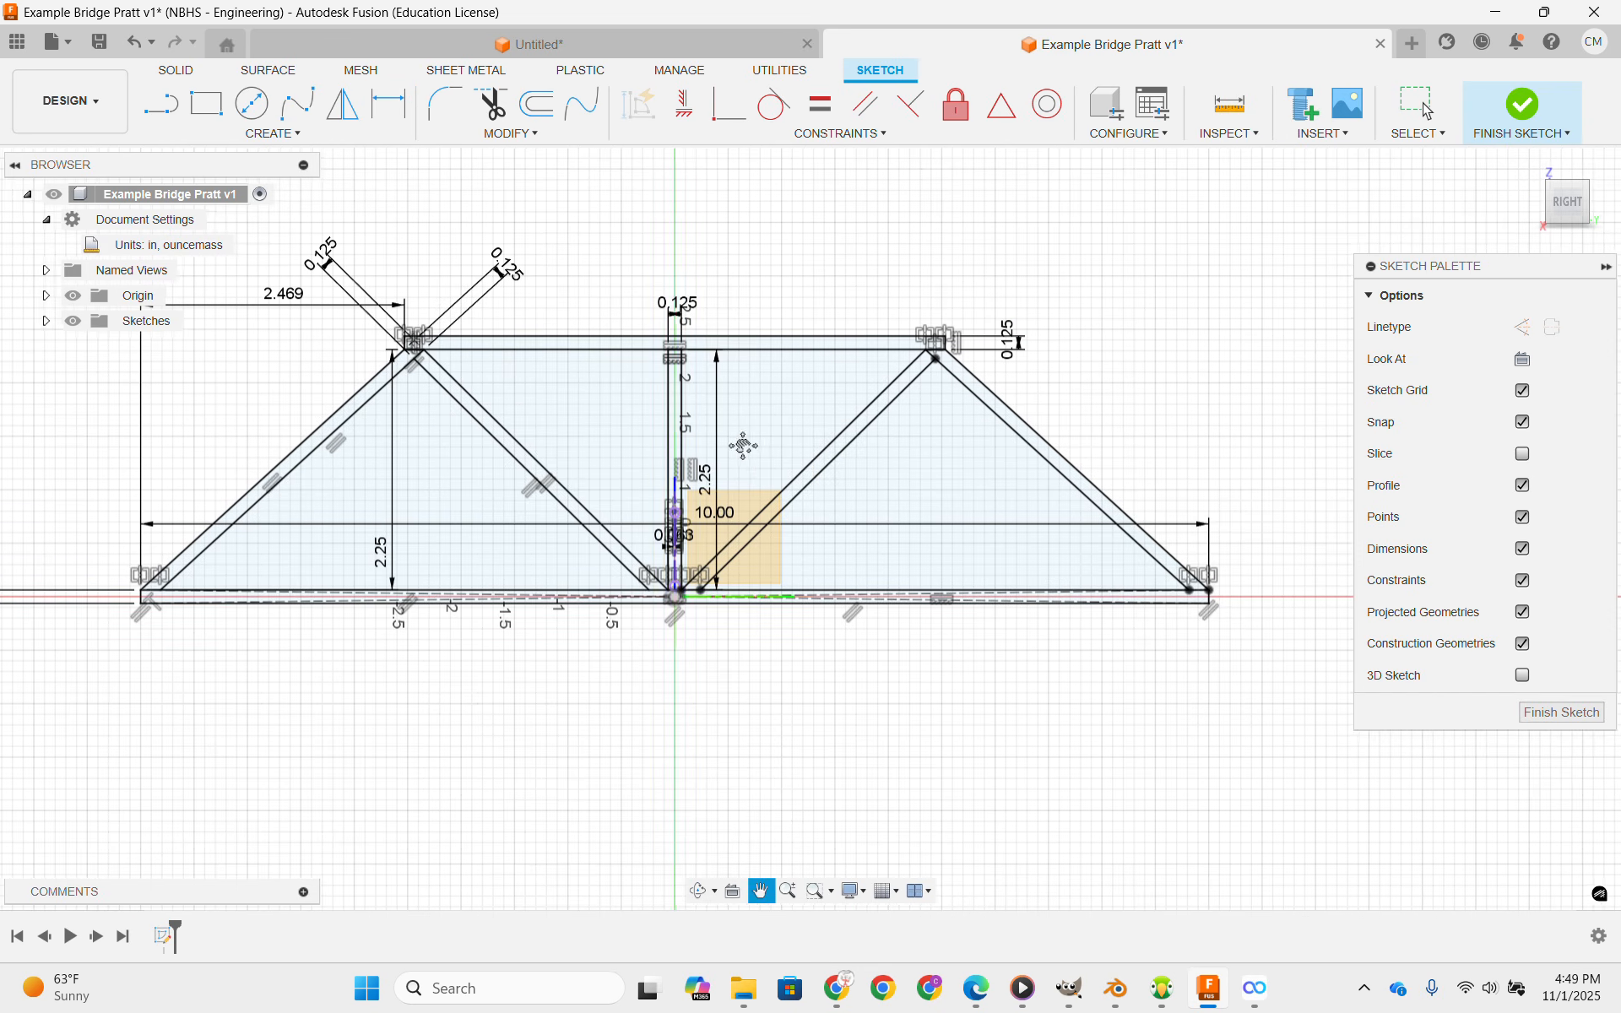
scroll(692, 443, down, 1)
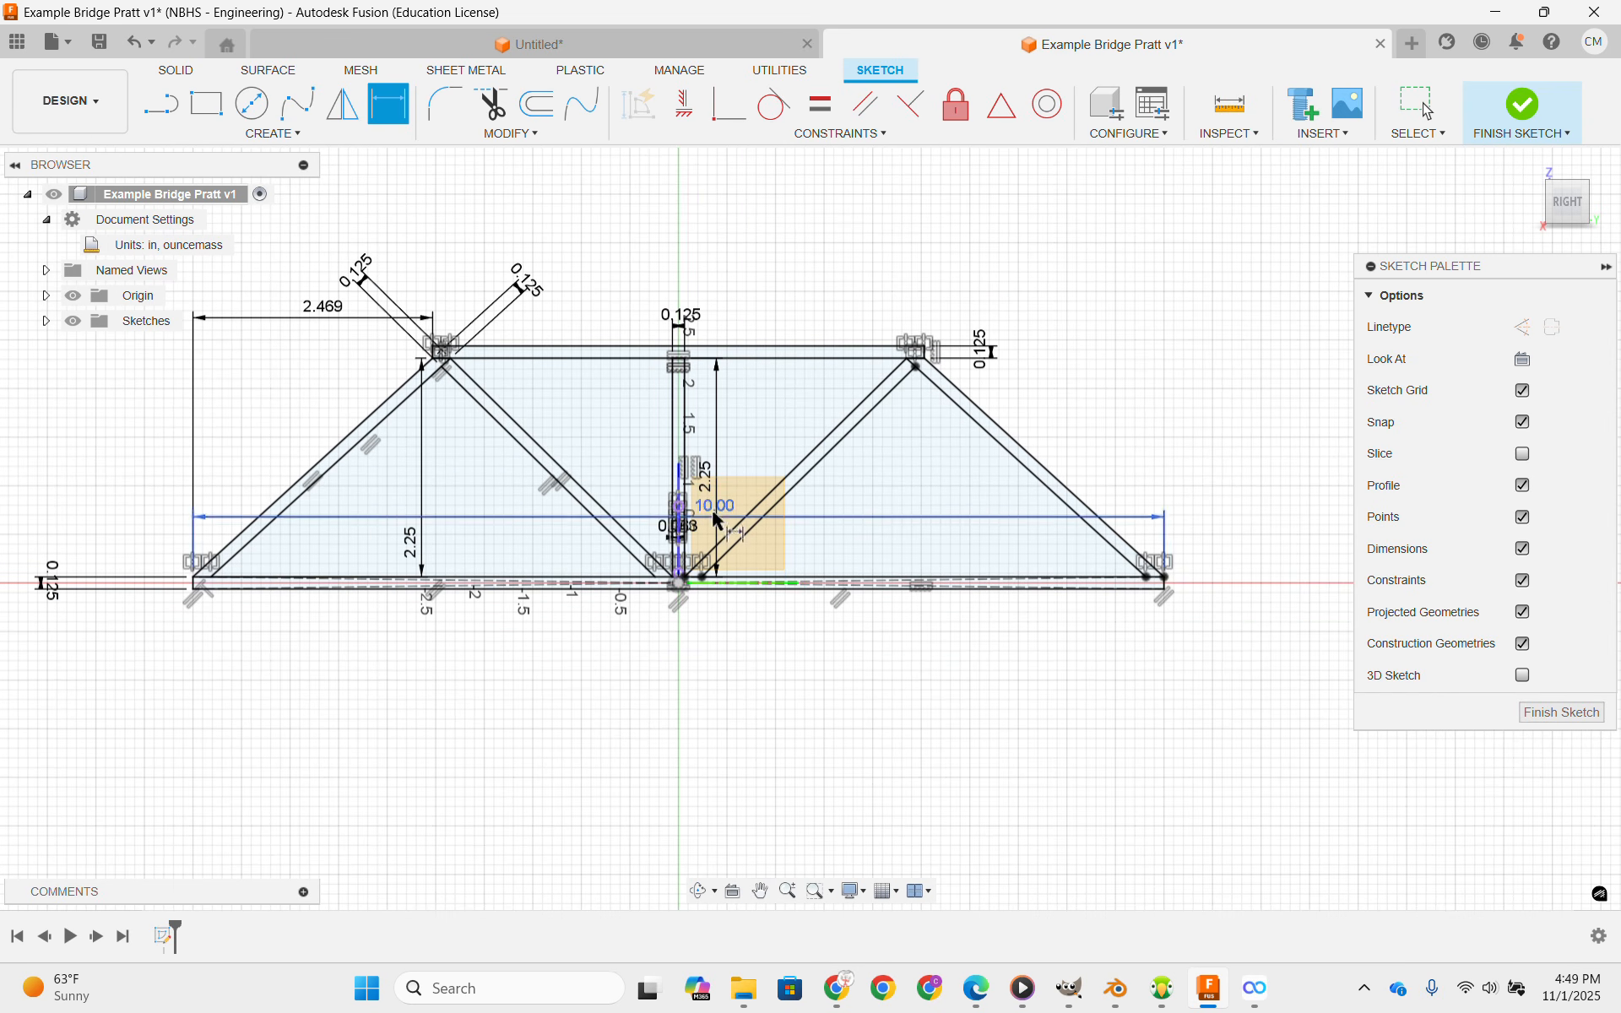